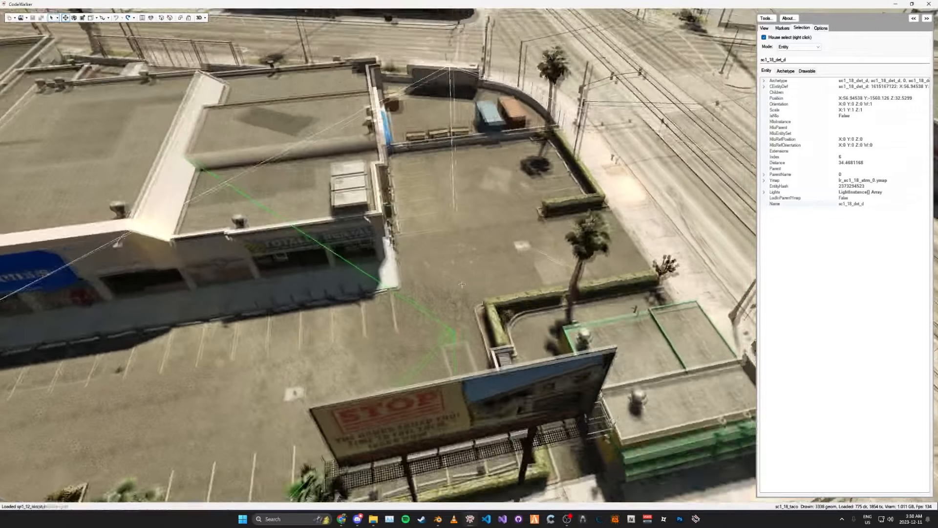
Select the Dollar Pills shopping-centre building entity sc1_18_build1 in the world view
key("d")
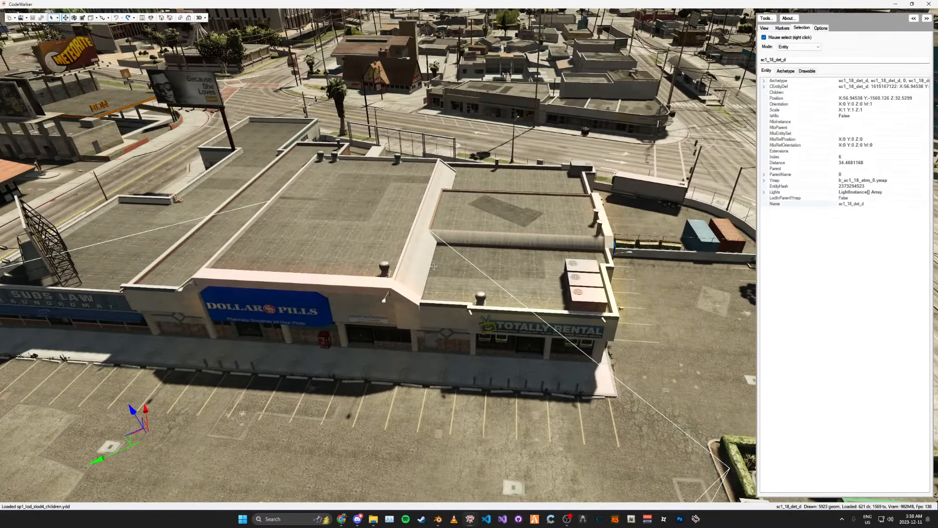
mouse_move(434, 257)
left_mouse_down()
mouse_move(416, 251)
mouse_move(461, 251)
mouse_move(434, 257)
left_mouse_up()
key("w")
key("a")
right_click(461, 250)
right_click(525, 479)
right_click(472, 234)
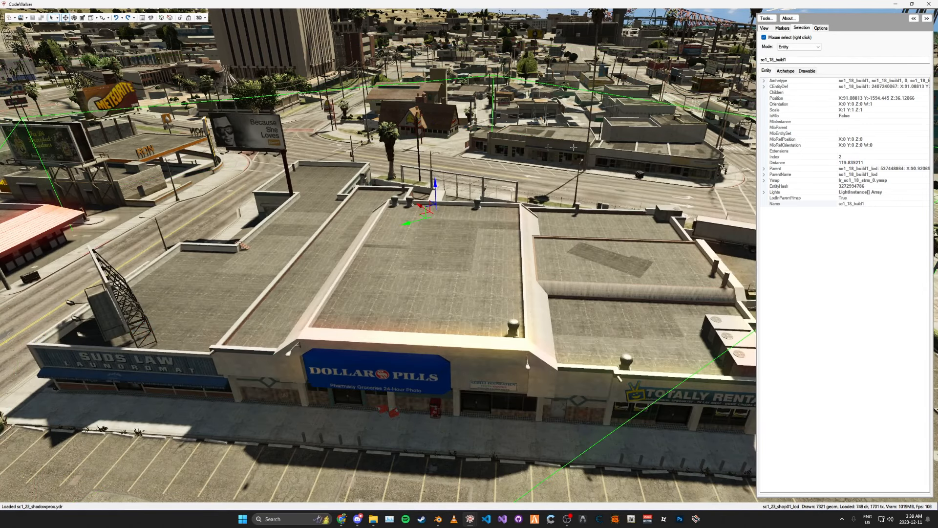
Copy the selected building's name and search for sc1_18_build1 in RPF Explorer
double_click(775, 59)
key("ctrl+c")
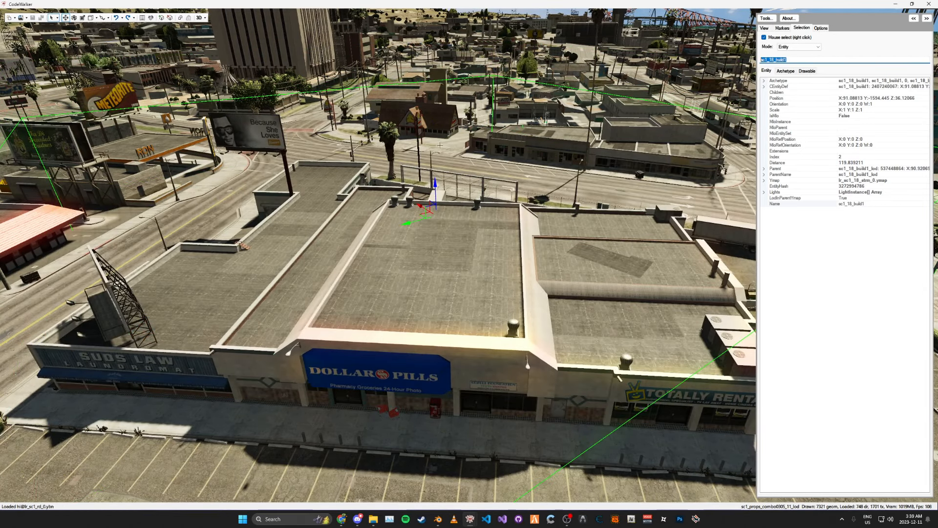
key("alt+Tab")
double_click(503, 146)
key("ctrl+v")
key("Return")
Export the drawable sc1_18_build1.ydr as XML into the Tutorial_MLO folder
right_click(390, 170)
left_click(411, 197)
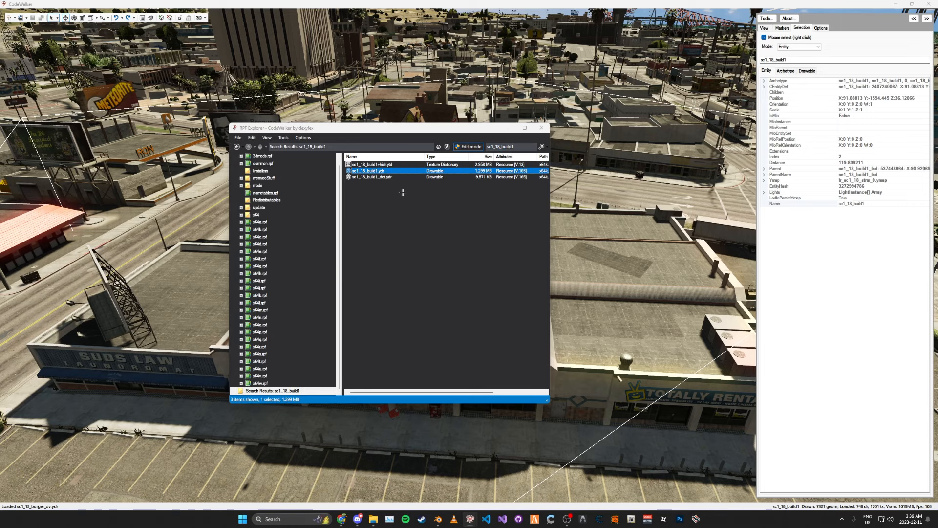
left_click(861, 496)
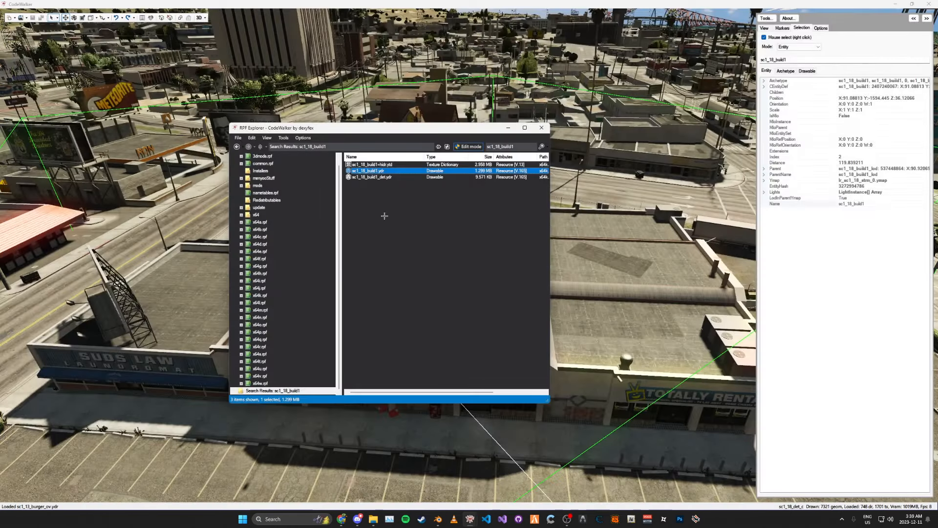
View the sc1_18_build1.ydr model and save all its textures into Tutorial_MLO's textures folder
double_click(374, 171)
left_click(138, 145)
left_click(153, 155)
left_click(153, 165)
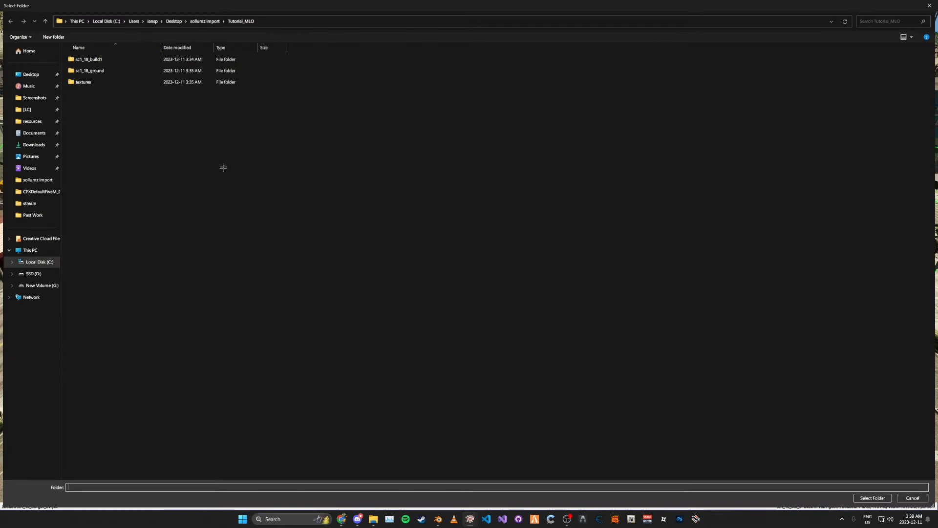
double_click(92, 82)
left_click(859, 496)
left_click(491, 295)
left_click(437, 129)
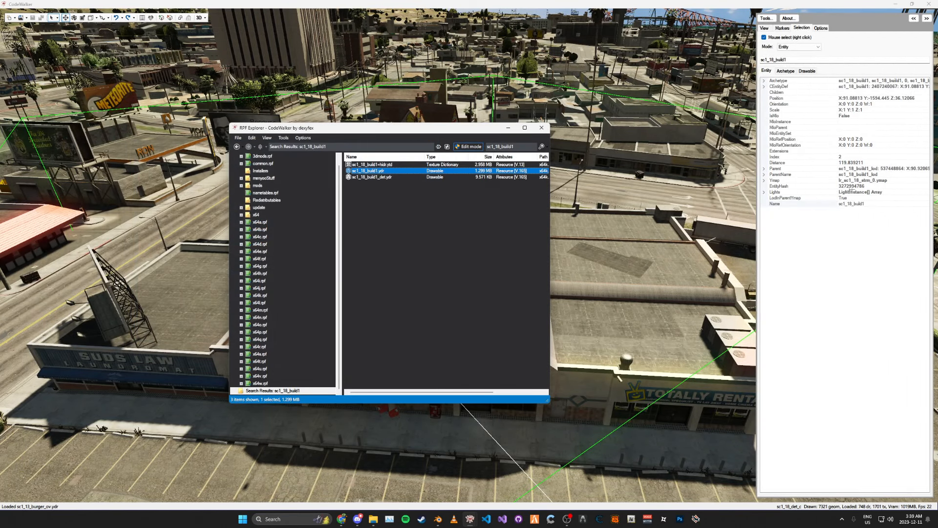
Search RPF Explorer for the building's map file lr_sc1_18_strm_0.ymap
left_click(884, 180)
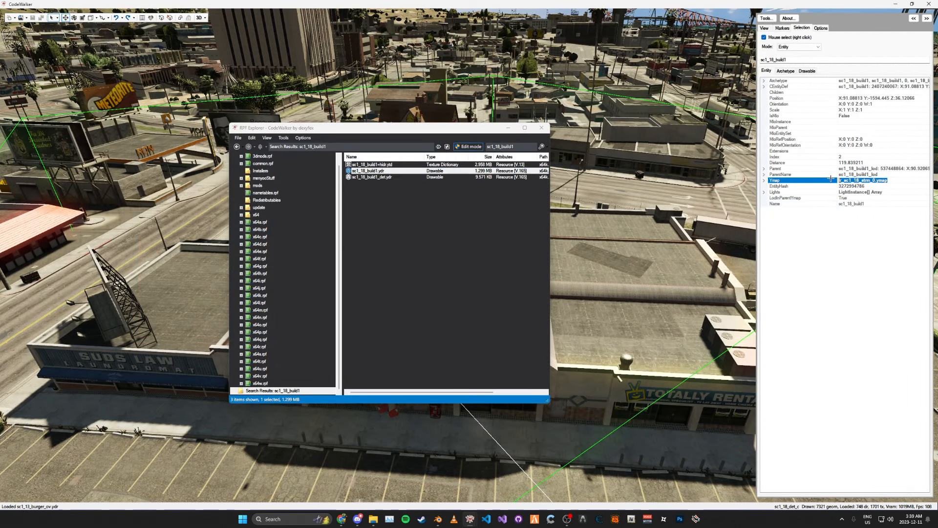
left_click(527, 148)
type("lr_sc1_18_strm_0.ymap")
key("Return")
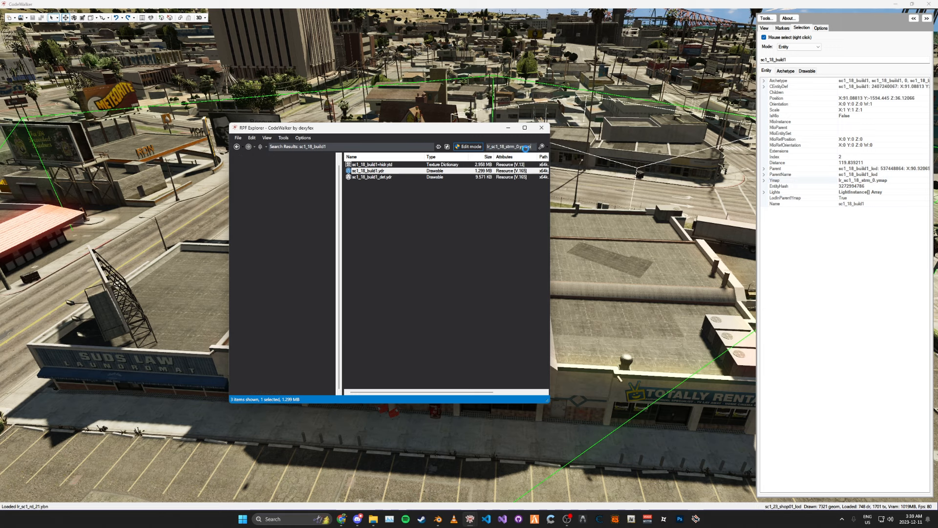
Export lr_sc1_18_strm_0.ymap as XML into the Tutorial_MLO folder, replacing the existing file
left_click(375, 170)
right_click(376, 170)
left_click(393, 191)
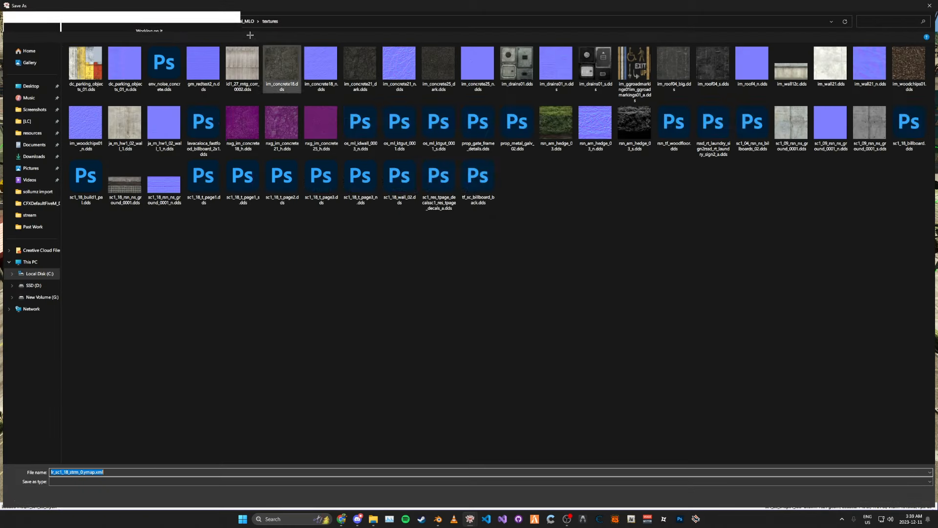
left_click(867, 497)
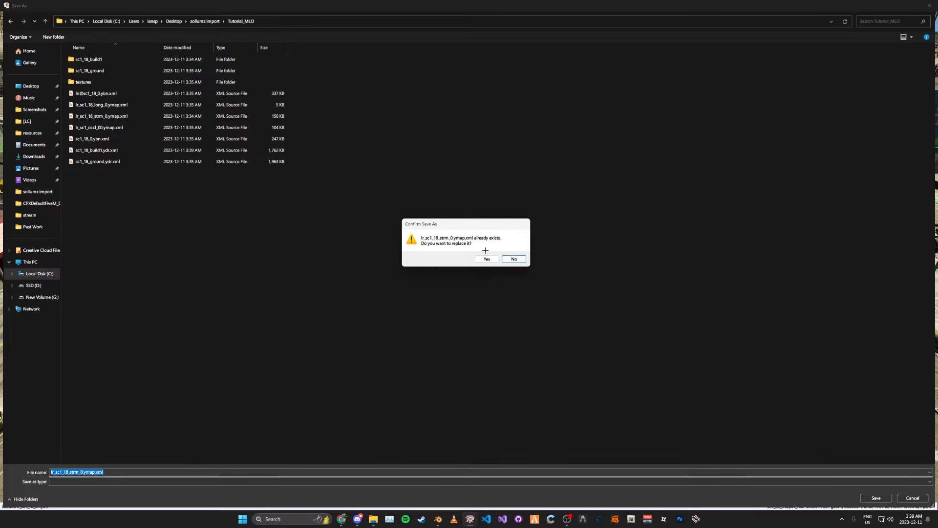
left_click(488, 260)
left_click_drag(414, 132, 0, 195)
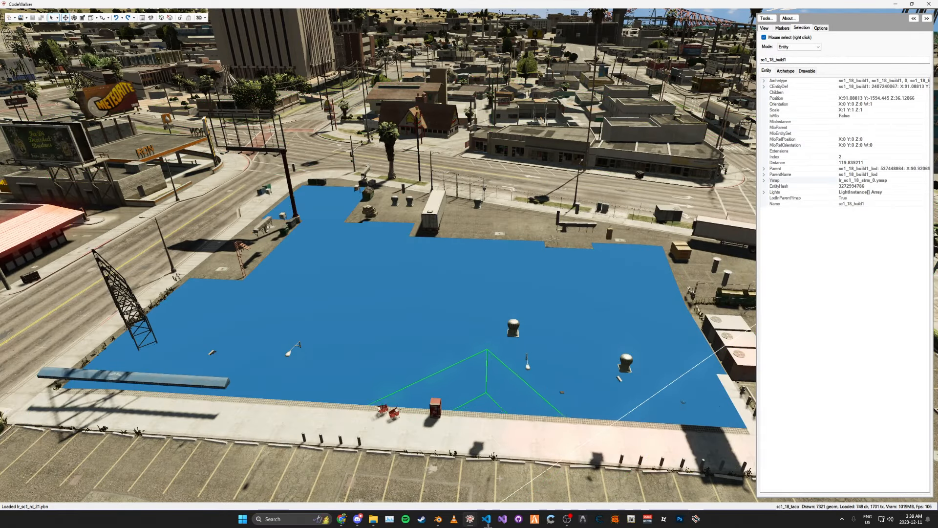
Select the ground entity sc1_18_ground in the world view and copy its name
right_click(480, 237)
left_click_drag(518, 265, 514, 193)
key("ctrl+z")
double_click(793, 59)
key("ctrl+c")
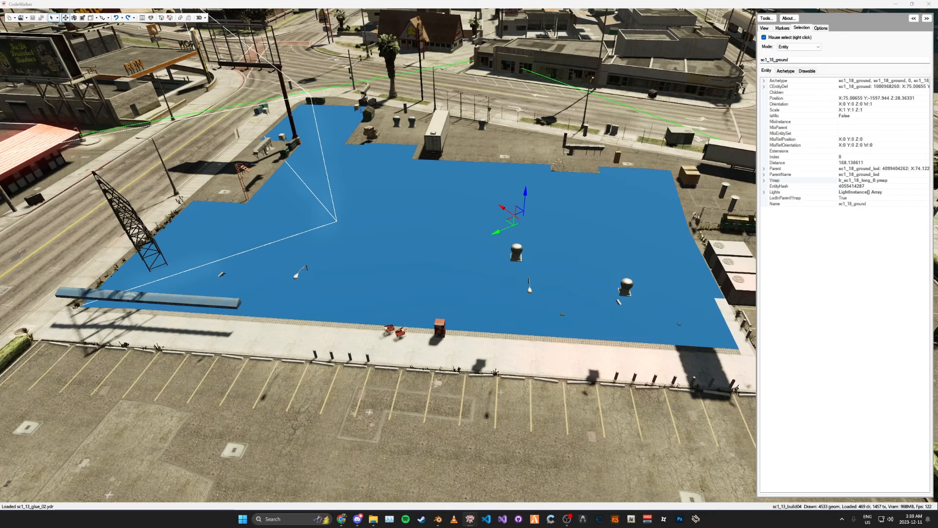
Bring RPF Explorer back into view and search for sc1_18_ground
left_click_drag(0, 105, 519, 95)
double_click(632, 114)
key("ctrl+v")
key("Return")
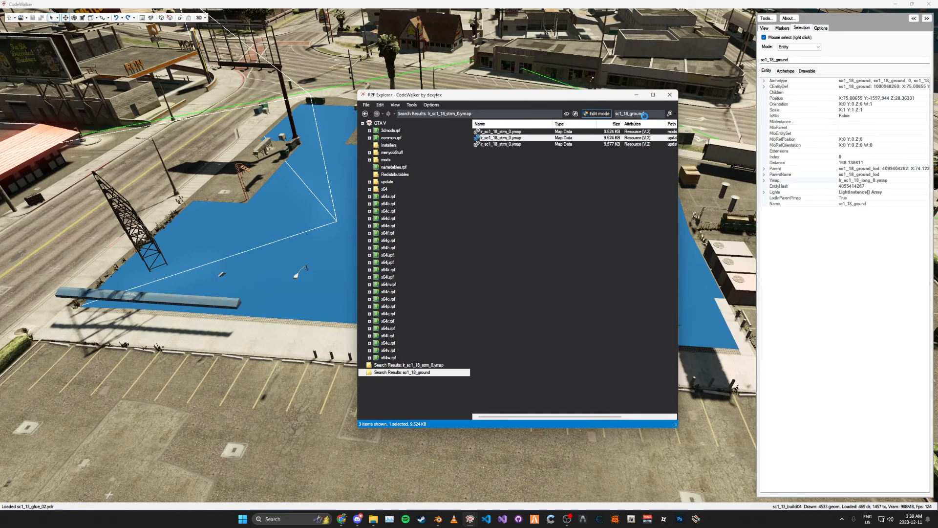
Export the drawable sc1_18_ground.ydr as XML into the Tutorial_MLO folder
right_click(528, 135)
left_click(529, 157)
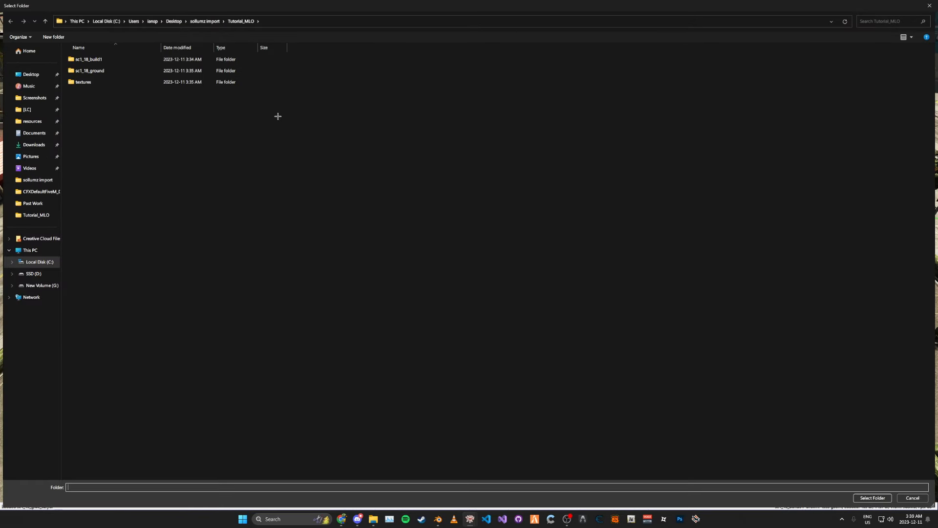
left_click(874, 497)
View the sc1_18_ground.ydr model and save all its textures into Tutorial_MLO's textures folder
double_click(498, 137)
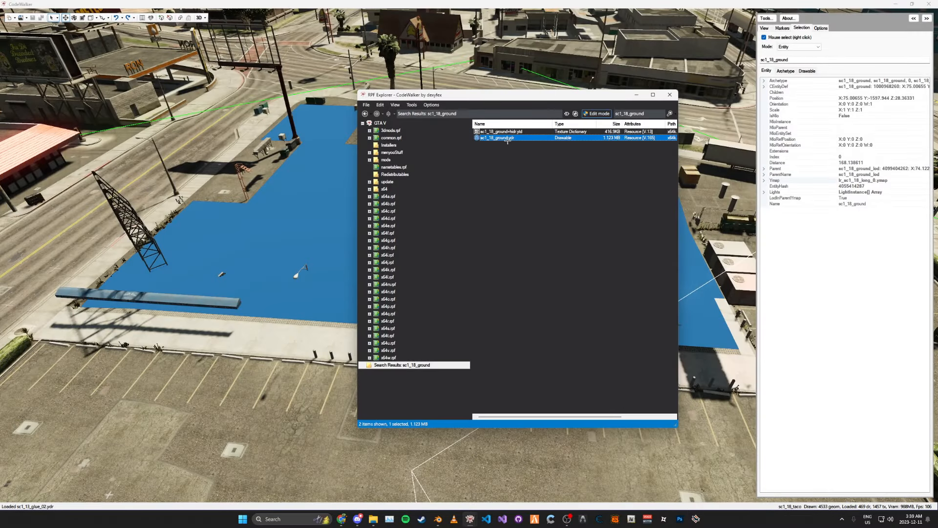
left_click(22, 31)
left_click(29, 31)
left_click(41, 59)
double_click(100, 84)
left_click(873, 498)
key("Return")
left_click(325, 15)
Search RPF Explorer for the ground's map file lr_sc1_18_long_0.ymap
left_click(887, 181)
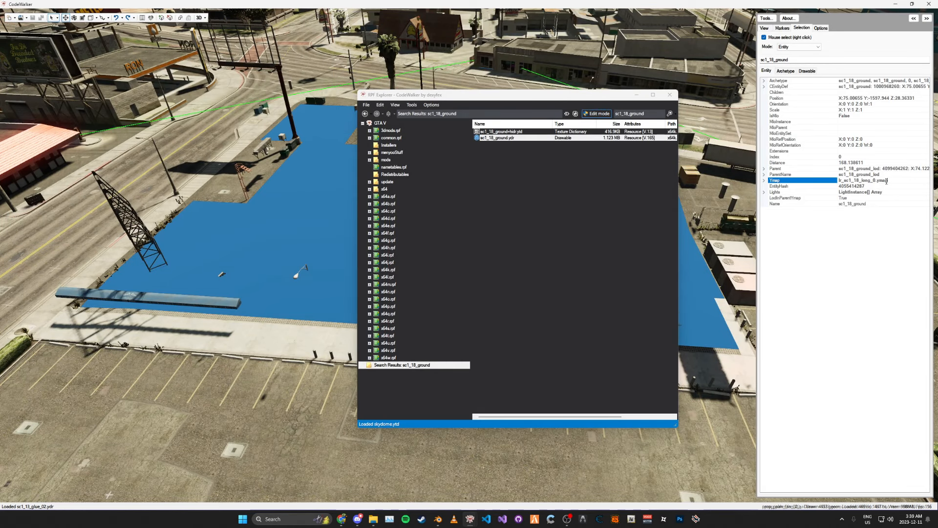
double_click(634, 115)
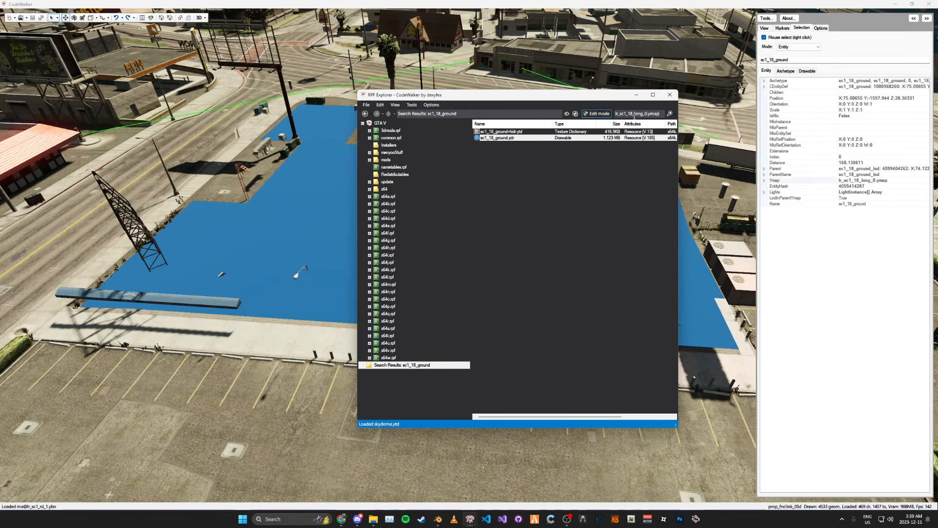
key("Return")
Export the second lr_sc1_18_long_0.ymap result as XML into Tutorial_MLO, replacing the existing file
left_click(519, 139)
right_click(517, 142)
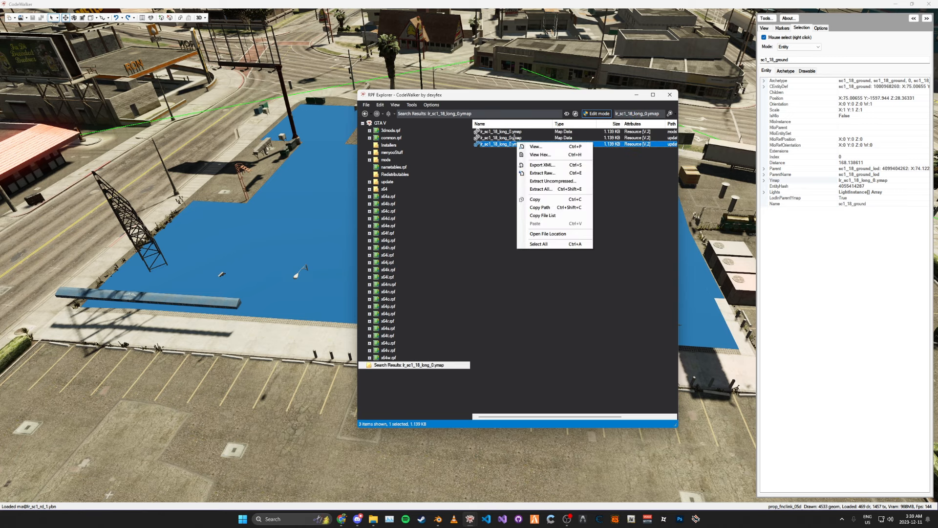
right_click(511, 137)
left_click(522, 160)
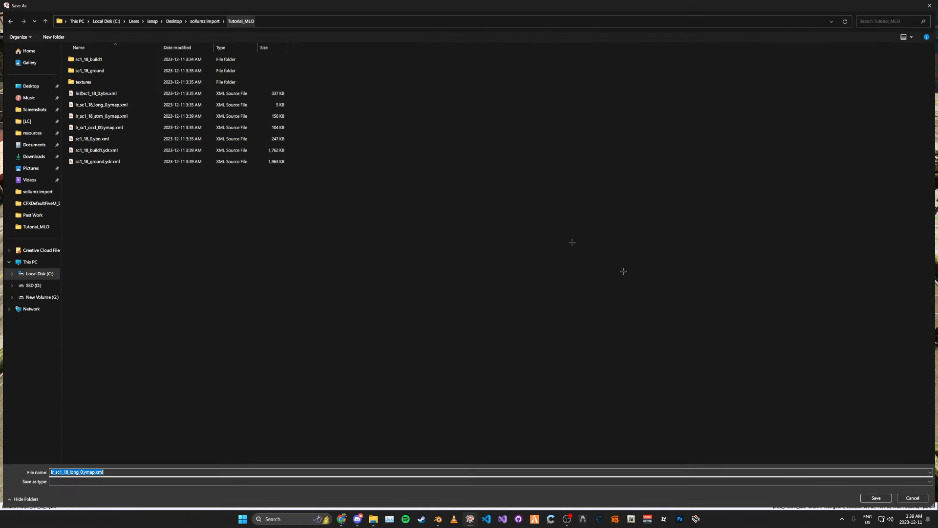
left_click(875, 497)
left_click(507, 259)
left_click_drag(483, 95, 0, 174)
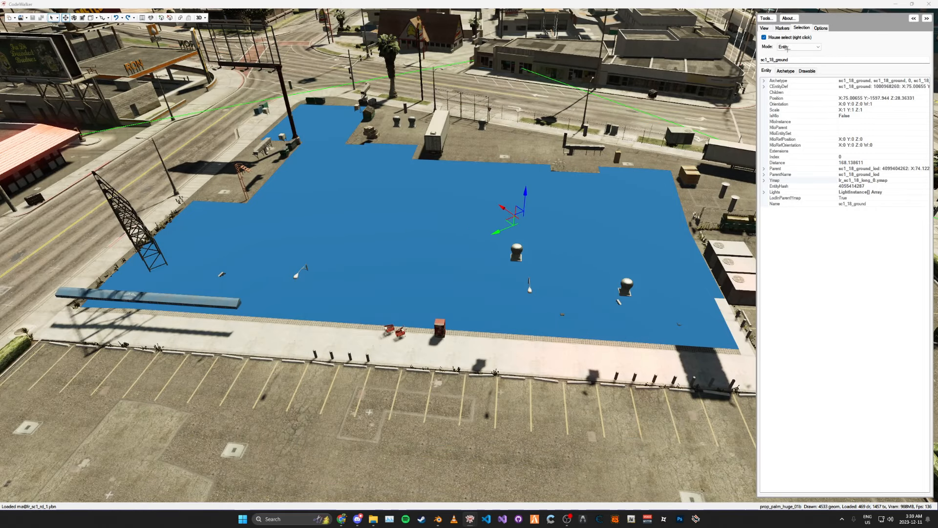
Switch the selection mode to Collision and search RPF Explorer for the building's collision file sc1_18_0.ybn
left_click(791, 47)
left_click(786, 97)
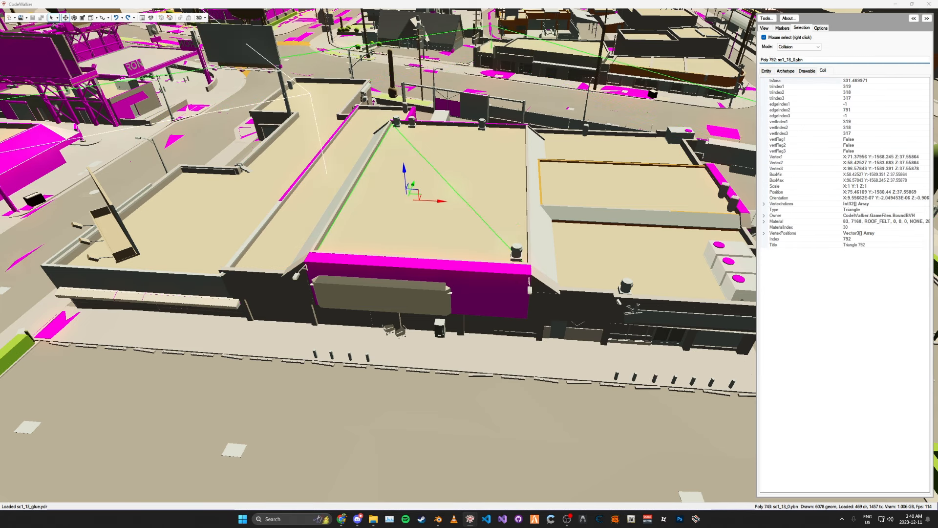
left_click_drag(0, 147, 421, 108)
double_click(562, 126)
type("sc1_18_0.ybn")
key("Return")
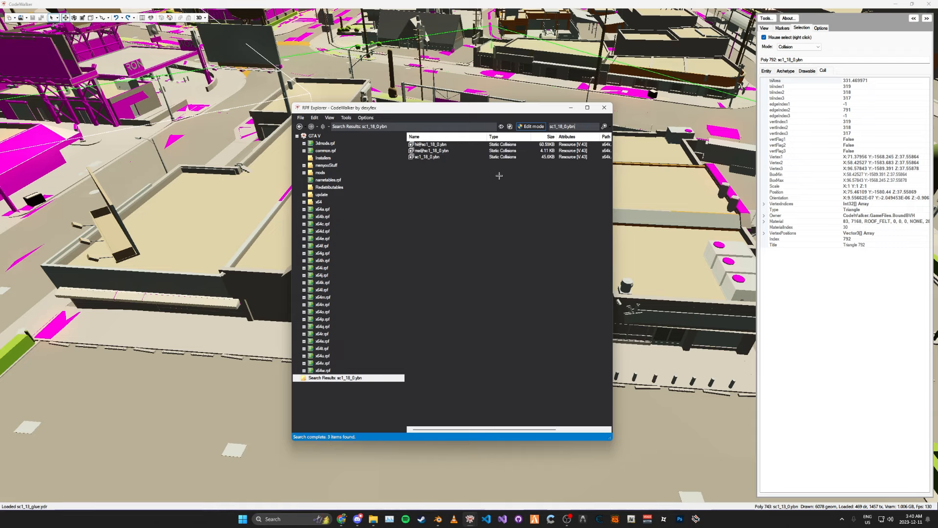
left_click(438, 145)
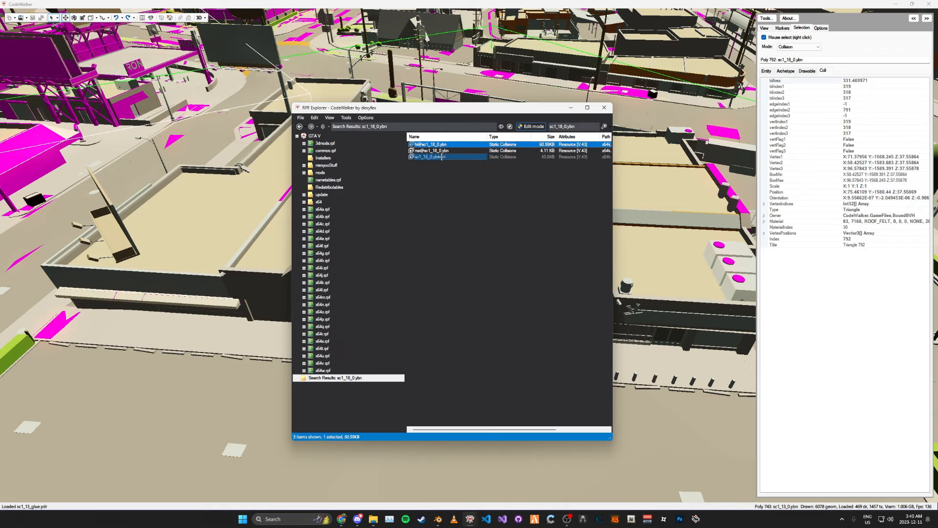
right_click(442, 157)
left_click(446, 179)
left_click(873, 498)
left_click_drag(493, 108, 0, 145)
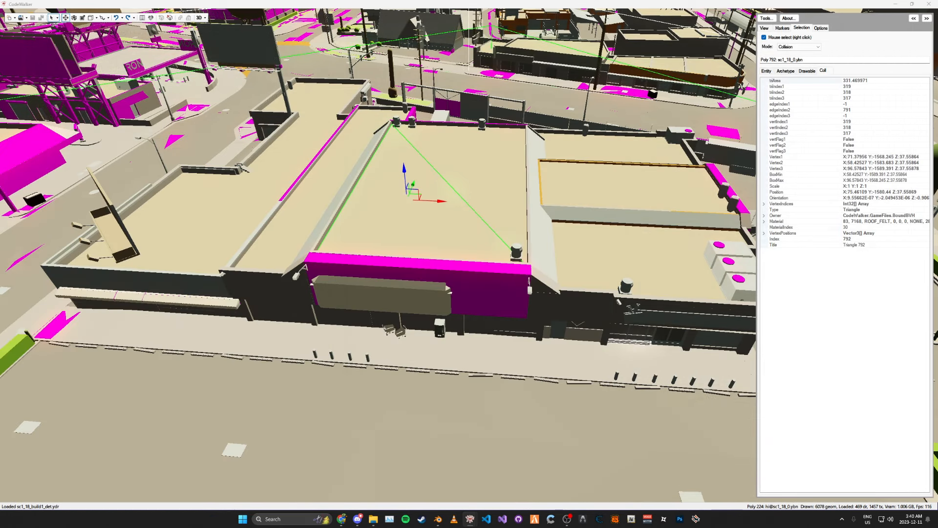
Switch the selection mode to Occlusion and select the building roof's occlusion triangle
left_click(797, 46)
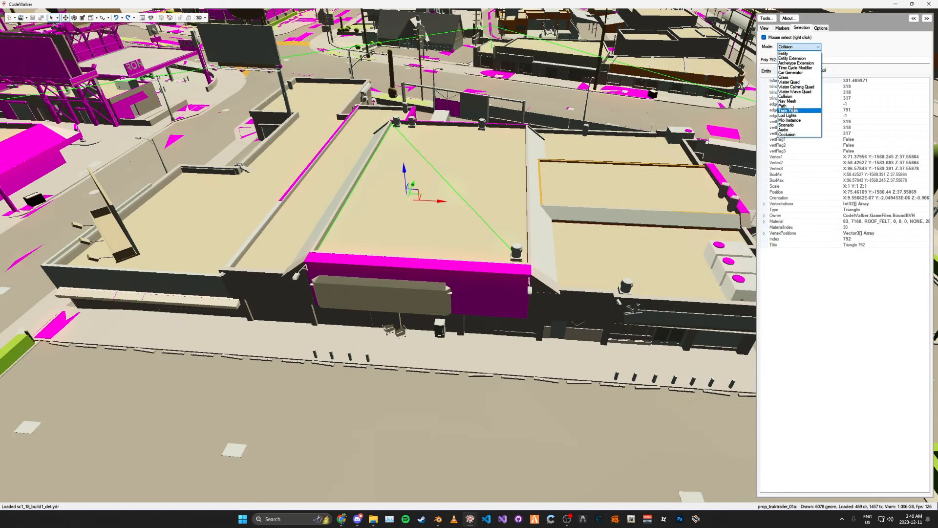
left_click(795, 133)
right_click(442, 198)
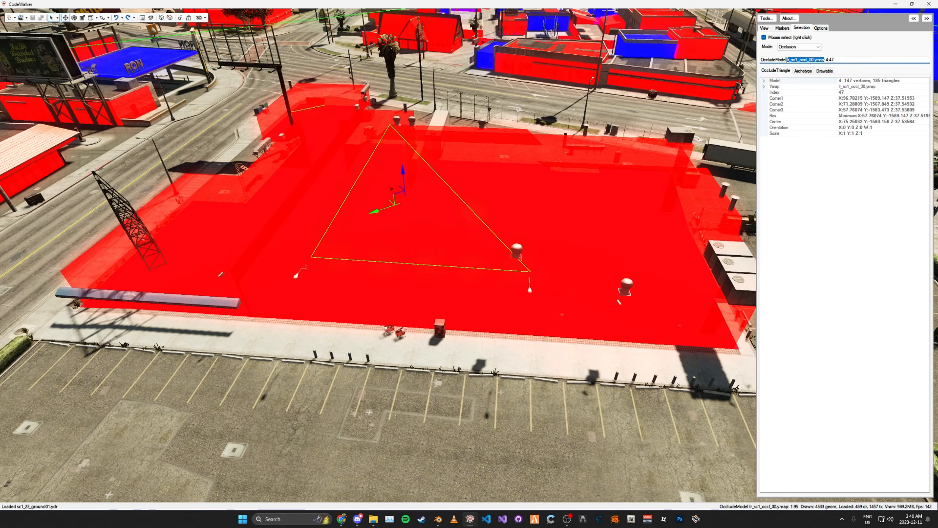
Search RPF Explorer for the occlusion map file lr_sc1_occl_00.ymap
left_click_drag(0, 142, 381, 111)
left_click(518, 130)
type("lr_sc1_occl_00.ymap")
key("Return")
Export lr_sc1_occl_00.ymap as XML into the Tutorial_MLO folder, replacing the existing file
right_click(379, 147)
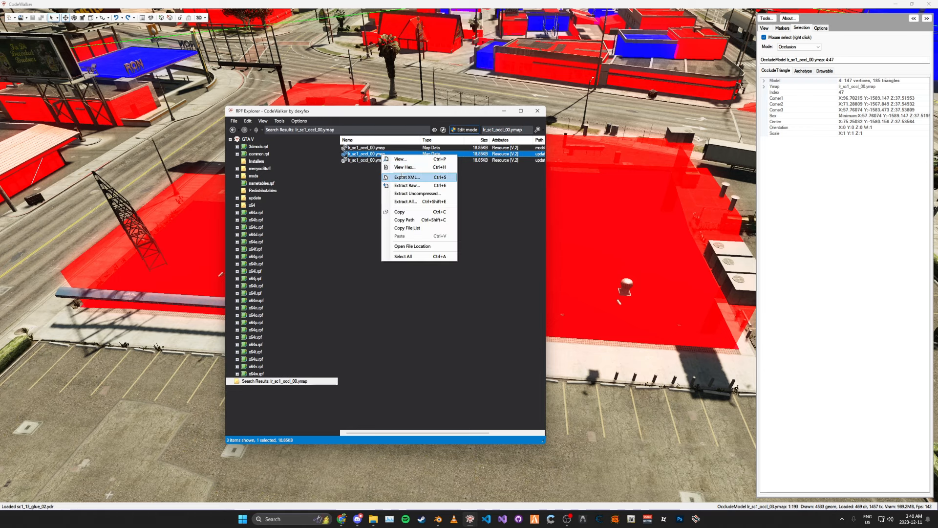
left_click(396, 177)
left_click(876, 499)
left_click(510, 260)
left_click(438, 519)
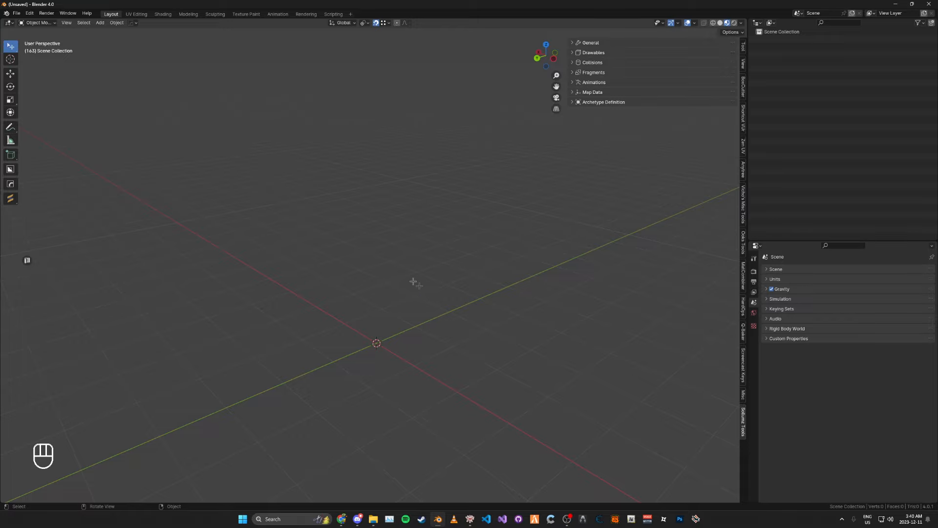
left_click(614, 43)
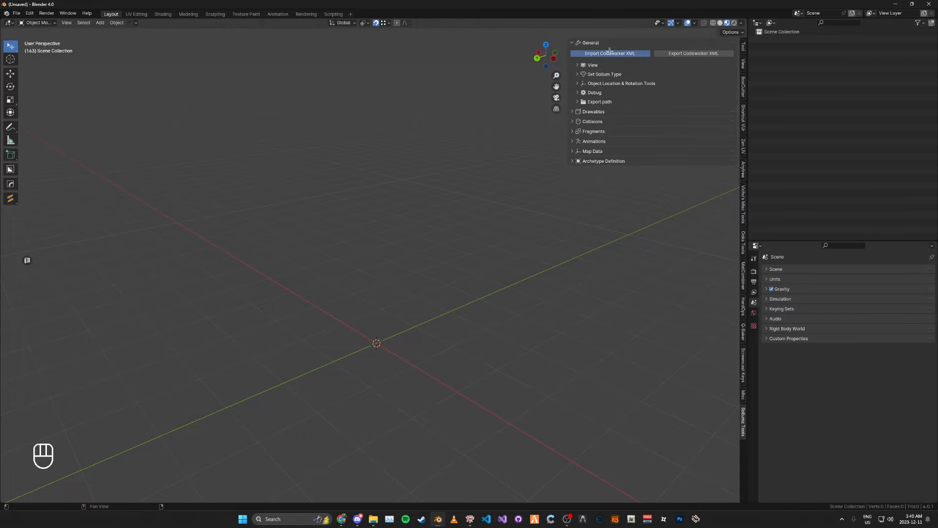
left_click(610, 53)
left_click(101, 182)
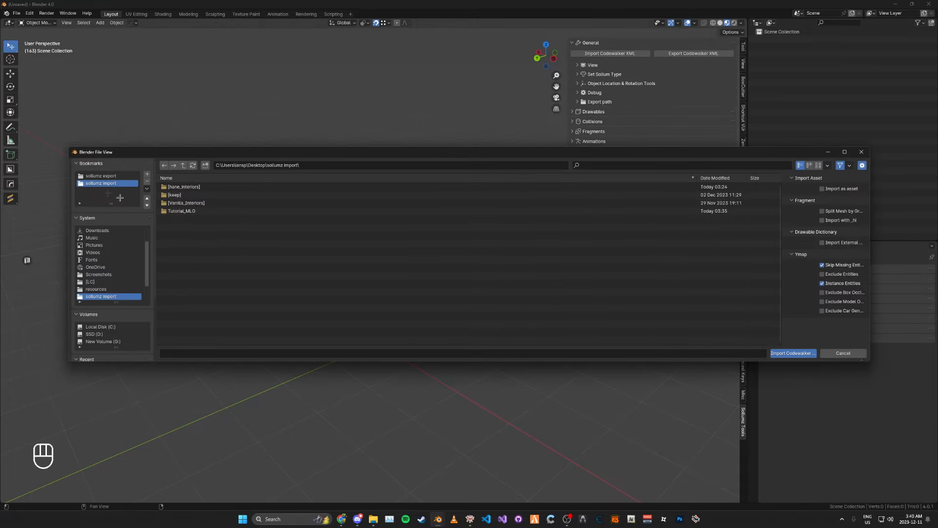
double_click(191, 211)
left_click(212, 244)
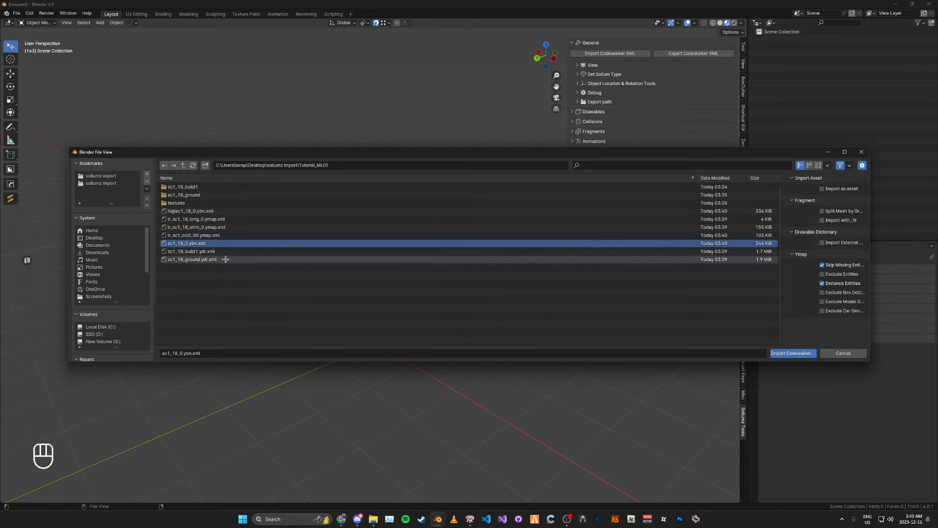
left_click(225, 259, "shift")
left_click(216, 211, "ctrl")
left_click(791, 354)
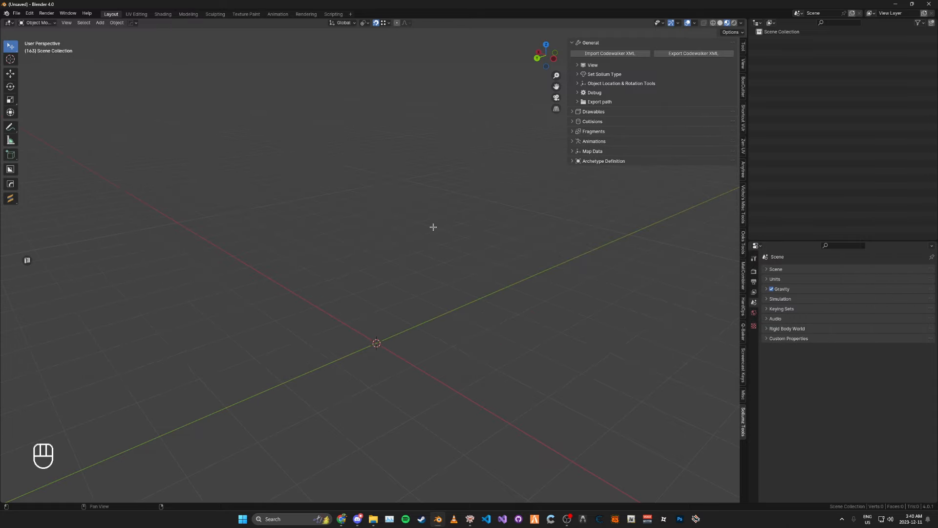
Find the missing textures of the imported models in the textures folder inside Tutorial_MLO
scroll(434, 210, "down", 8)
key("v")
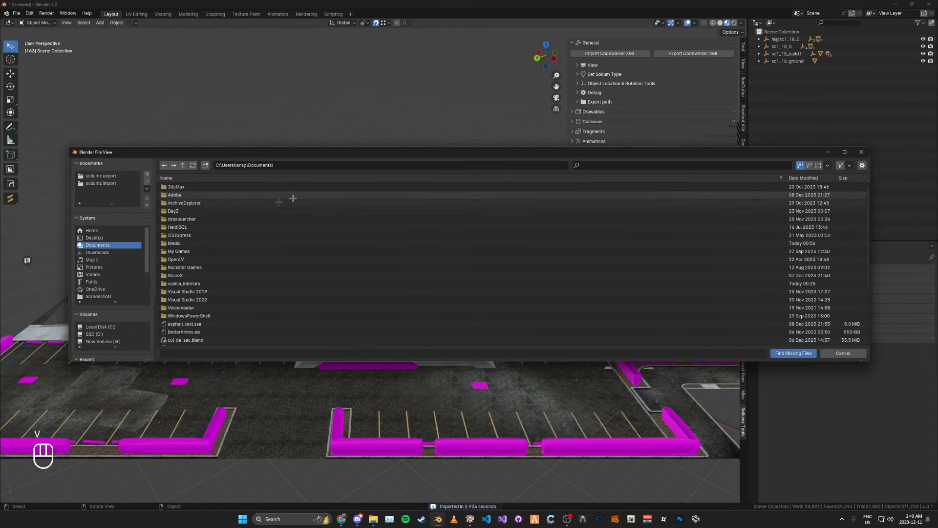
left_click(118, 183)
left_click(196, 211)
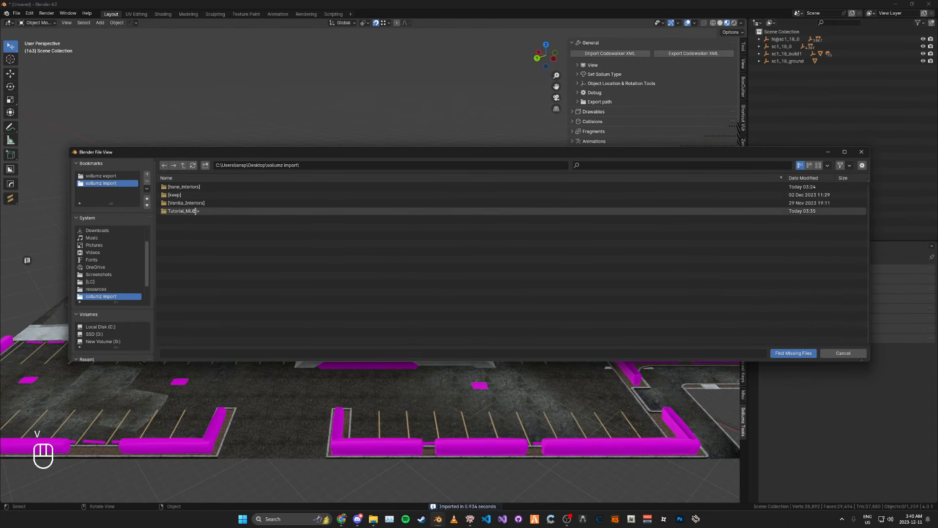
double_click(196, 211)
double_click(193, 210)
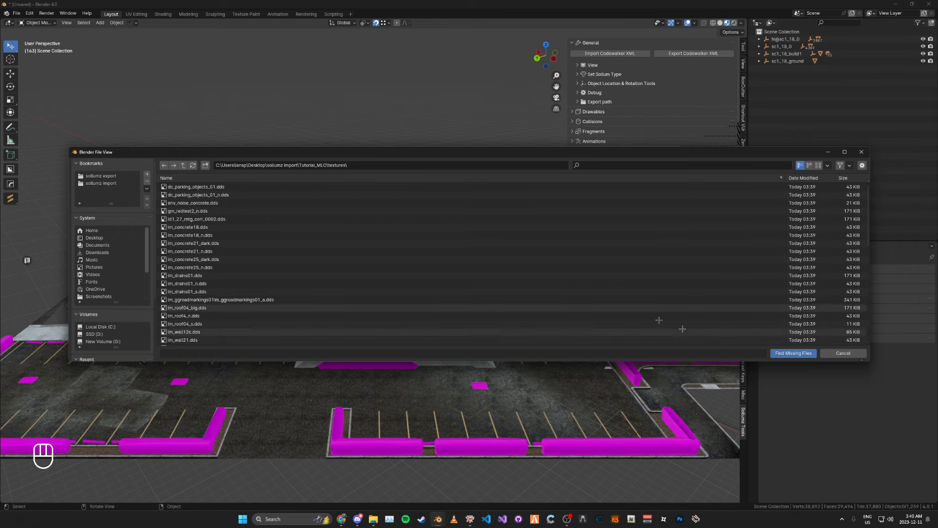
left_click(794, 353)
Save the scene as temp.blend in the Documents folder
key("ctrl+s")
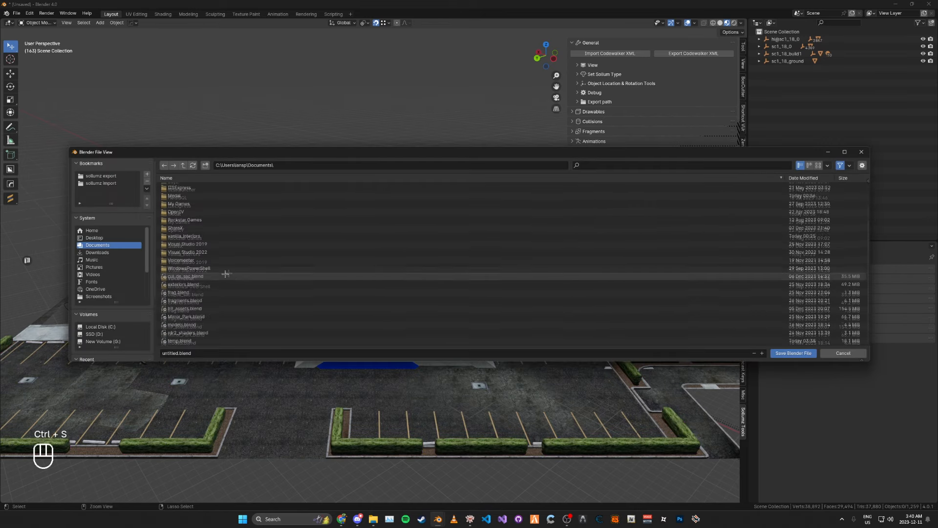
left_click(222, 341)
key("ctrl+s")
Import lr_sc1_18_long_0.ymap.xml, lr_sc1_18_strm_0.ymap.xml and lr_sc1_occl_00.ymap.xml from Tutorial_MLO as Codewalker XML
middle_click_drag(434, 190, 488, 190)
left_click(599, 54)
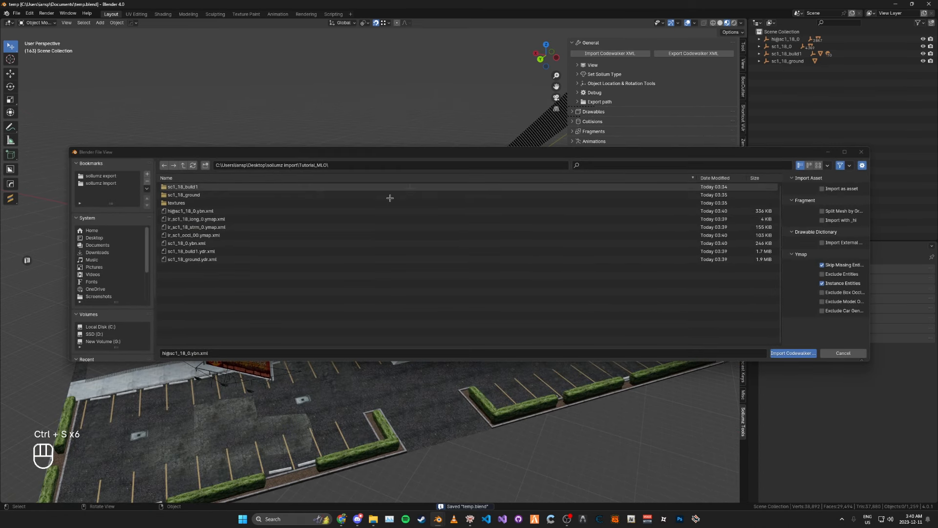
left_click(241, 219)
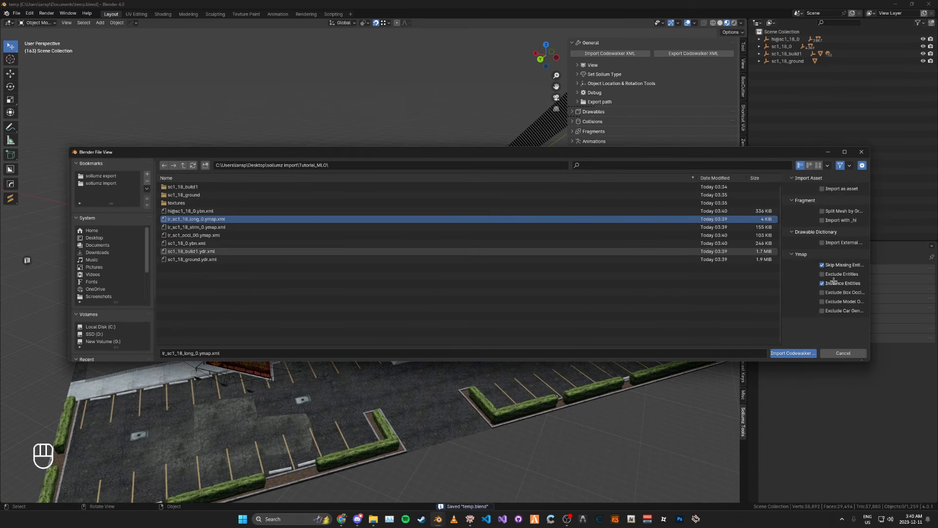
left_click(794, 353)
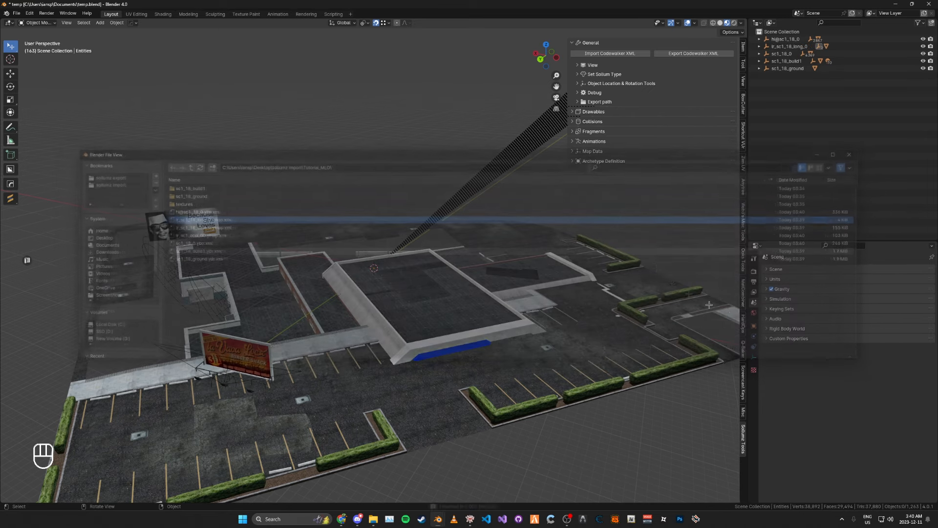
left_click(617, 52)
double_click(240, 226)
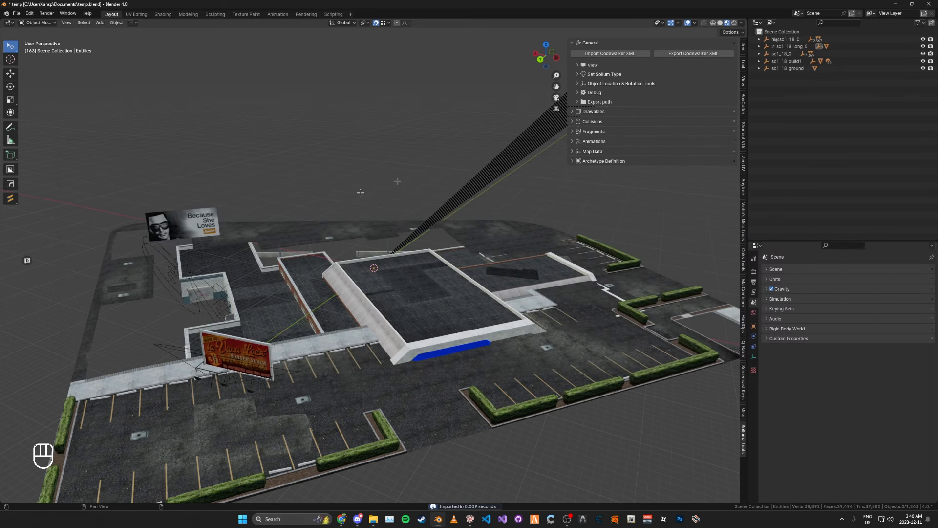
left_click(621, 53)
double_click(241, 236)
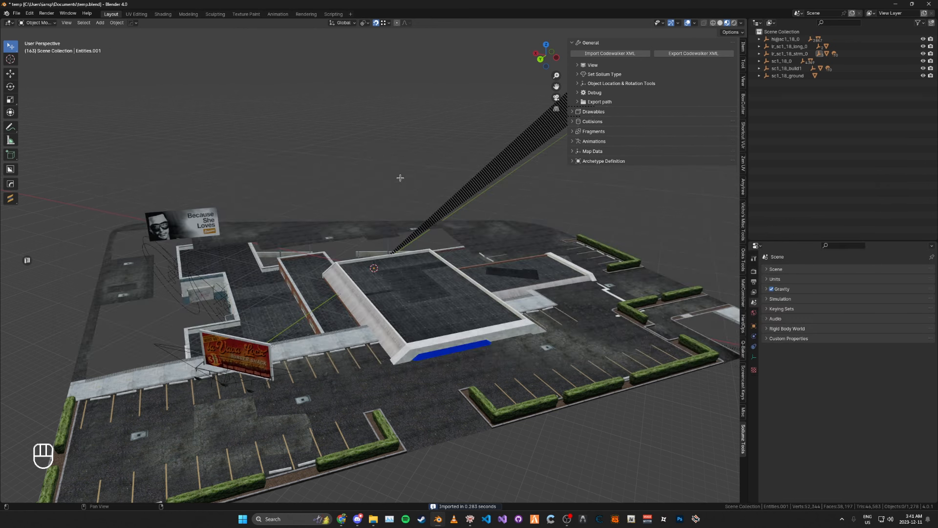
Hide the sc1_18_0, sc1_18_build1, sc1_18_ground and hi@sc1_18_0 hierarchies and frame the remaining map objects
scroll(400, 178, "up", 5)
key("n")
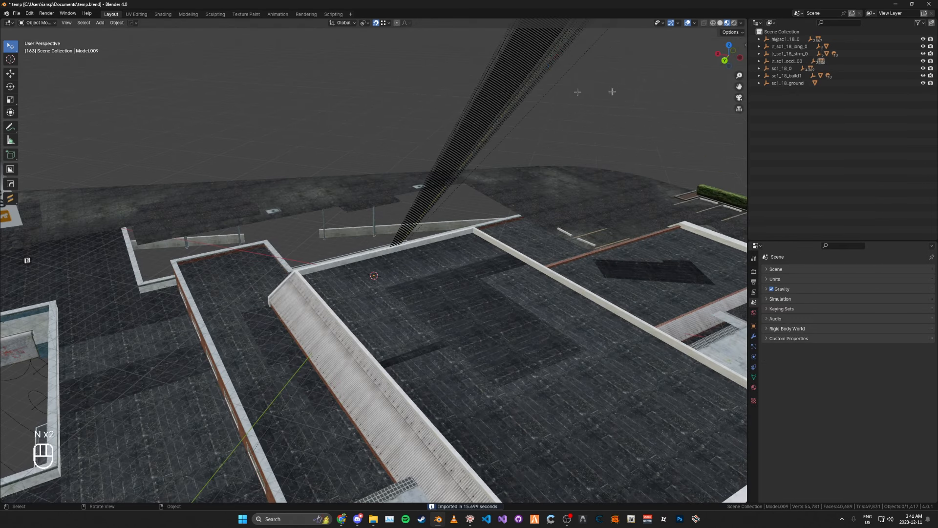
left_click_drag(923, 69, 923, 83, "shift")
left_click(924, 39, "shift")
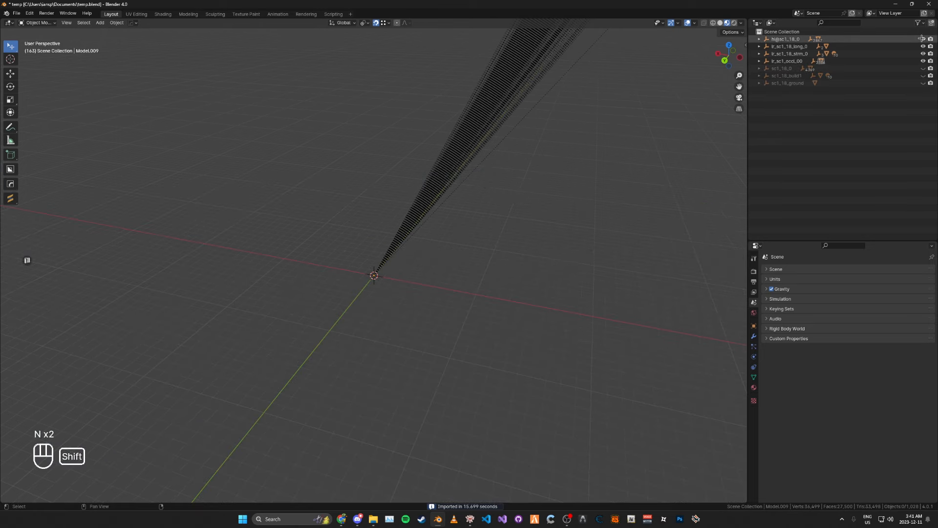
key("a")
key("KP_Decimal")
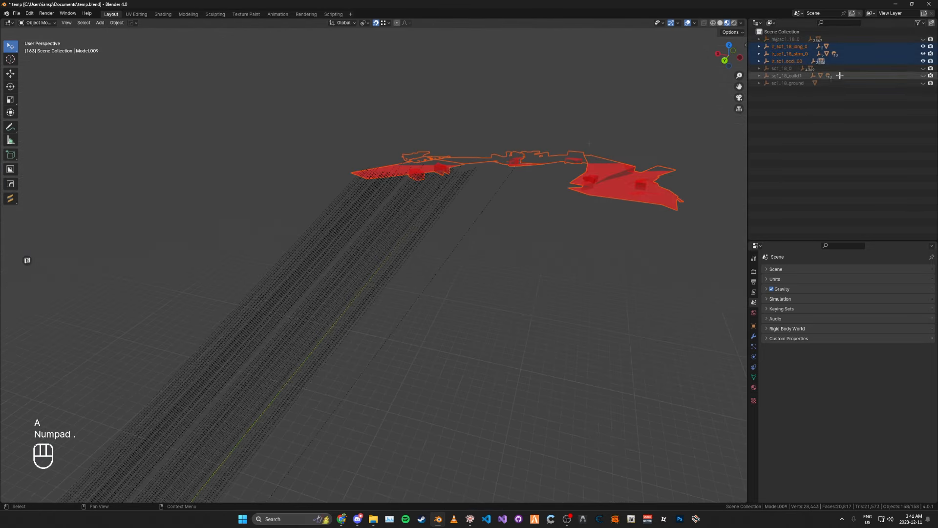
Hide the lr_sc1_occl_00 hierarchy, bring the Dollar Pills building front into view and save the file
left_click(923, 61, "shift")
left_click(522, 222)
scroll(438, 153, "up", 6)
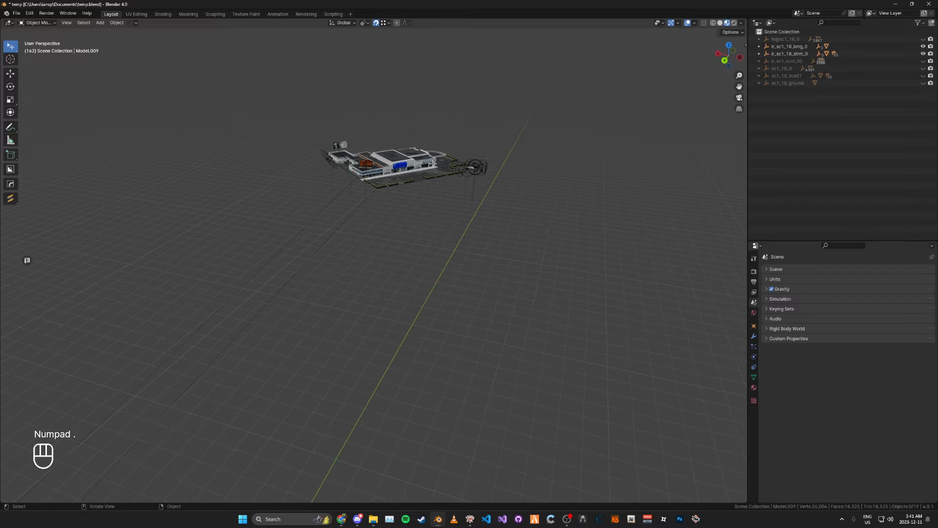
middle_click(396, 162, "alt")
scroll(394, 163, "up", 8)
key("ctrl+s")
middle_click_drag(394, 162, 416, 127)
key("ctrl+s")
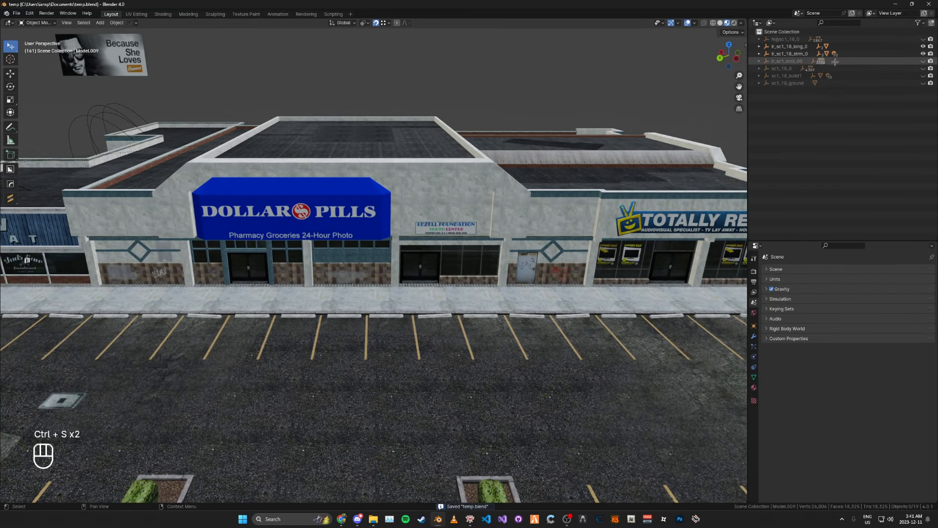
Delete the linked door, window and frame faces of the storefront under the Edzell Foundation sign and save the file
middle_click(425, 267, "alt")
scroll(410, 264, "up", 8)
mouse_move(396, 252)
middle_mouse_down()
mouse_move(415, 245)
mouse_move(383, 245)
middle_mouse_up()
left_click(403, 245)
key("Tab")
left_click(409, 244)
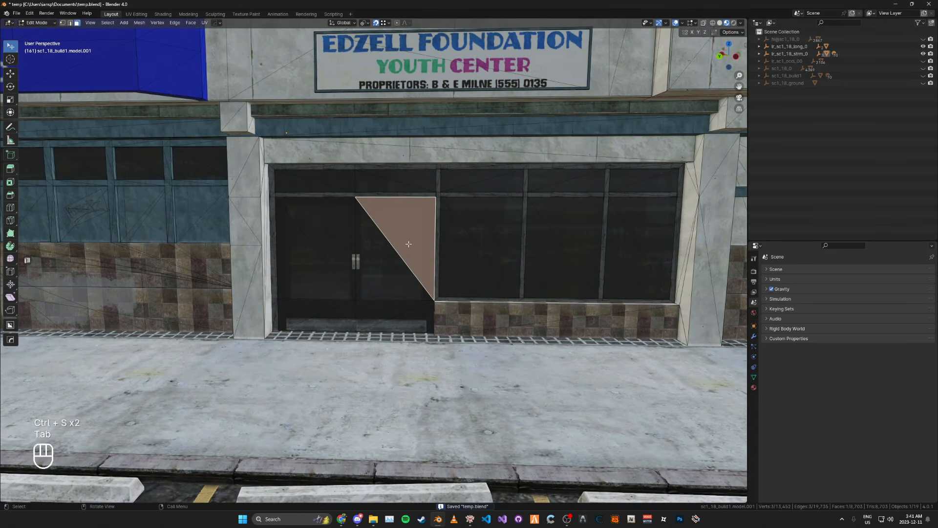
key("l")
key("l")
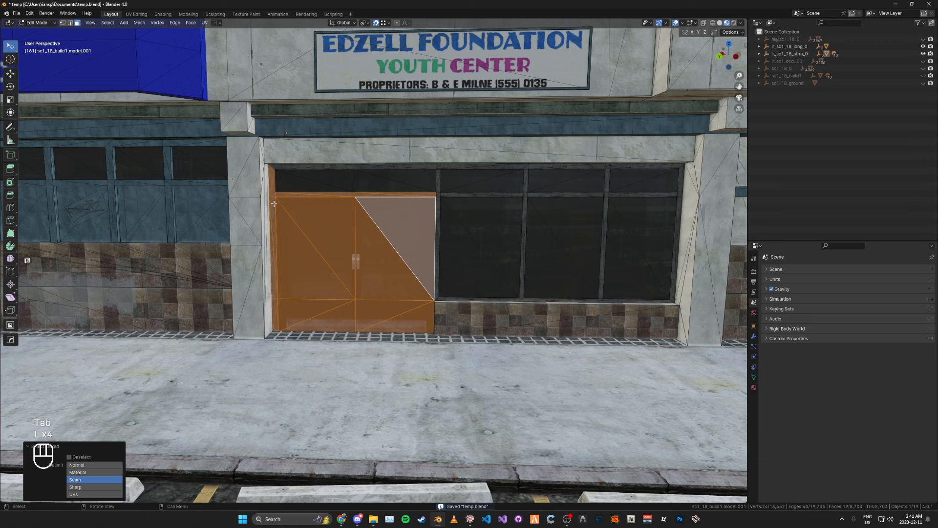
key("l")
key("l")
key("l")
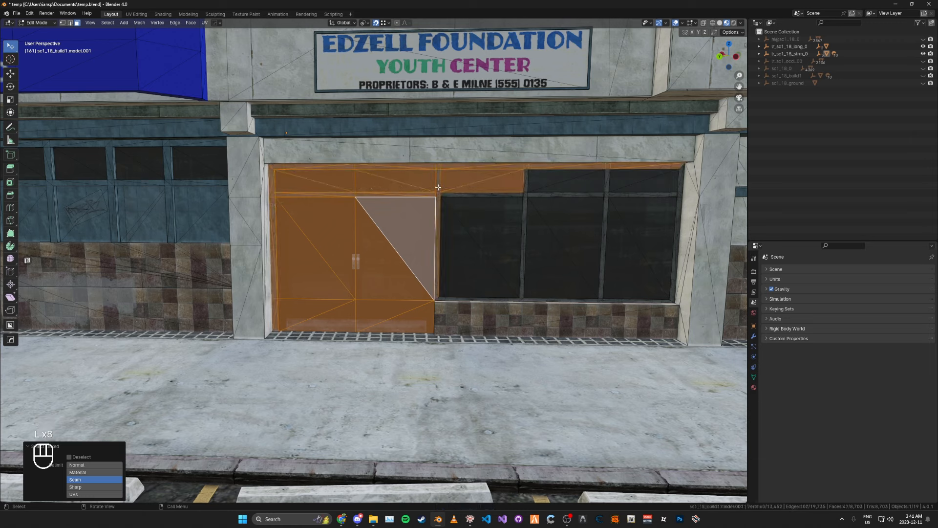
key("l")
key("l")
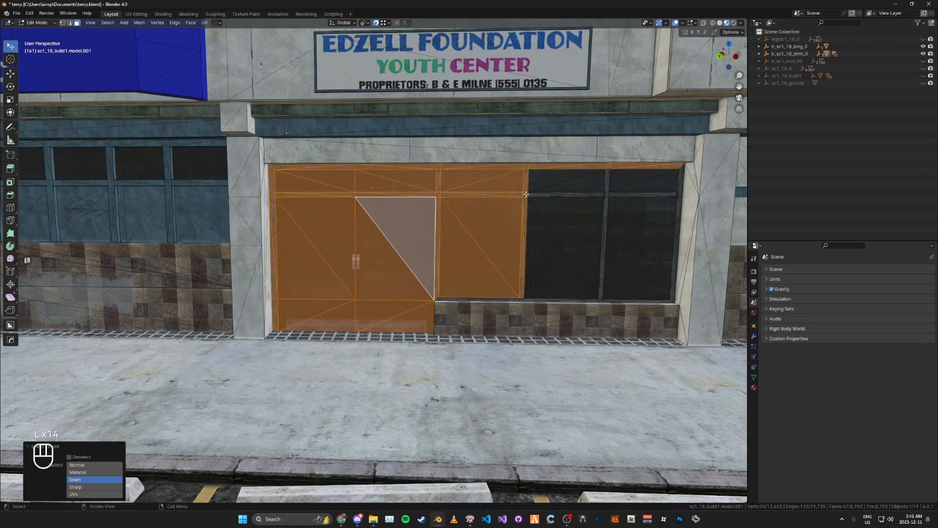
key("l")
key("l")
key("l")
key("l")
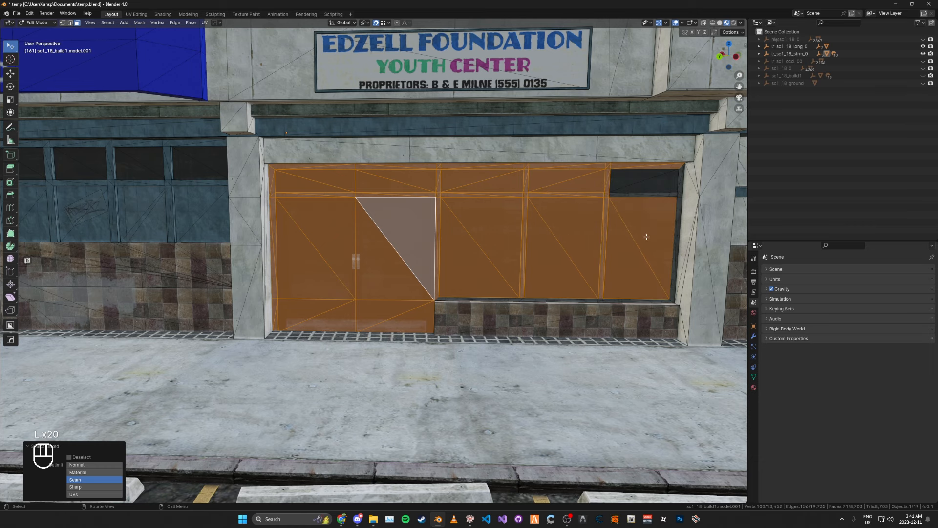
key("l")
right_click(473, 216)
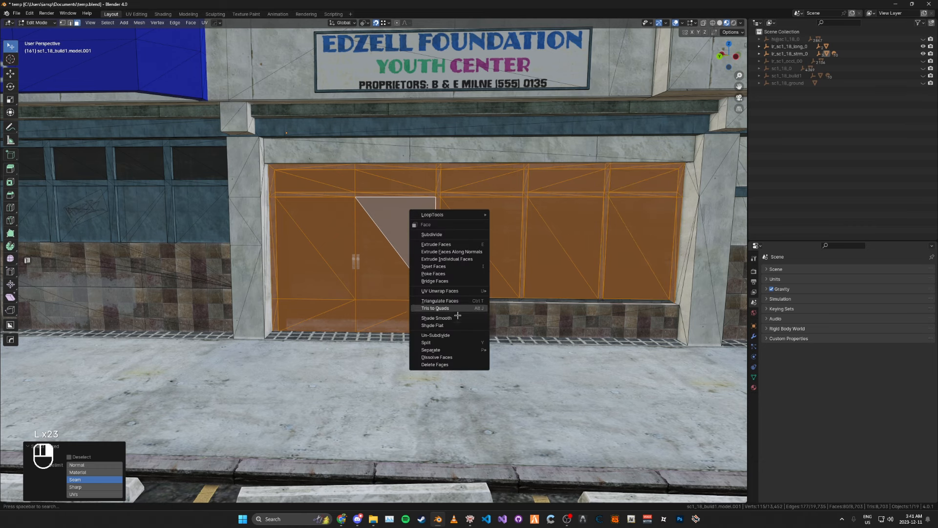
left_click(443, 364)
key("Tab")
key("ctrl+s")
key("ctrl+s")
Delete the linked faces on top of the low tiled wall in the storefront opening and save the file
key("Tab")
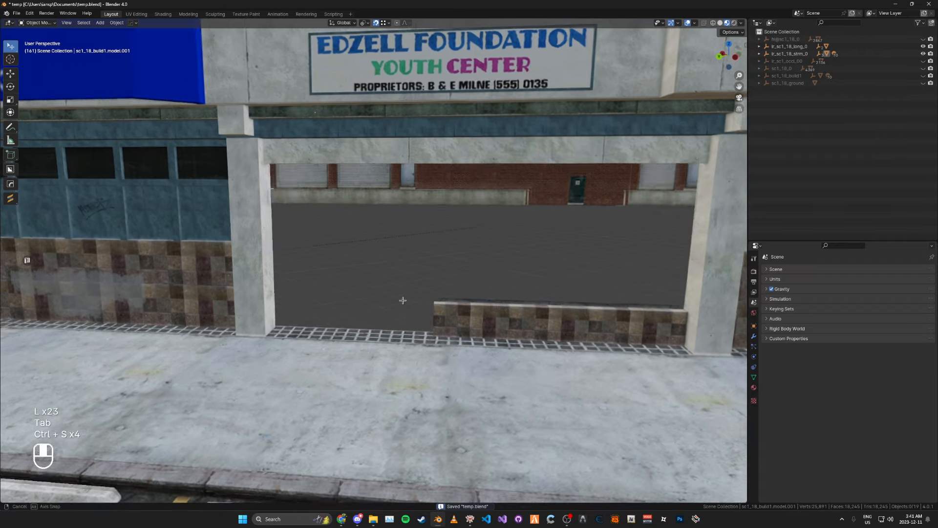
scroll(408, 291, "up", 6)
key("l")
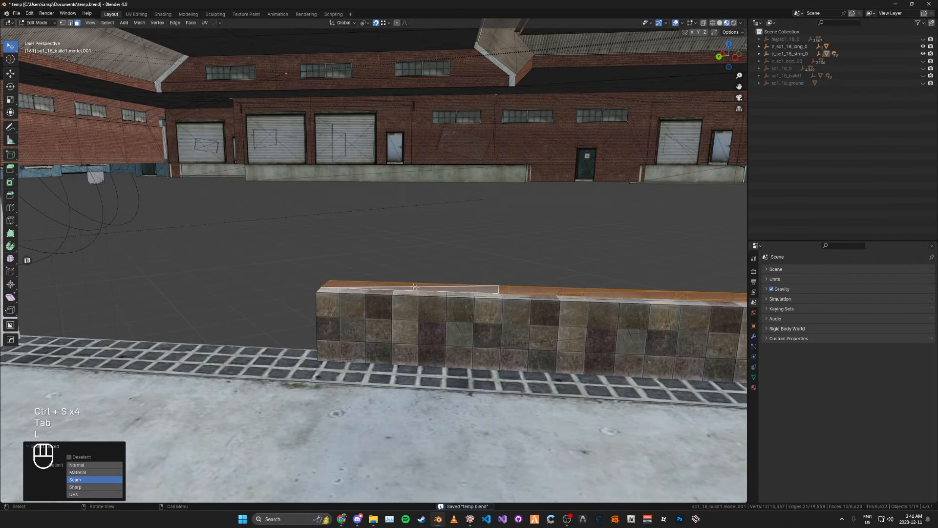
scroll(434, 273, "down", 1)
right_click(444, 269)
left_click(444, 269)
key("Tab")
scroll(440, 247, "down", 5)
key("ctrl+s")
key("ctrl+s")
key("ctrl+s")
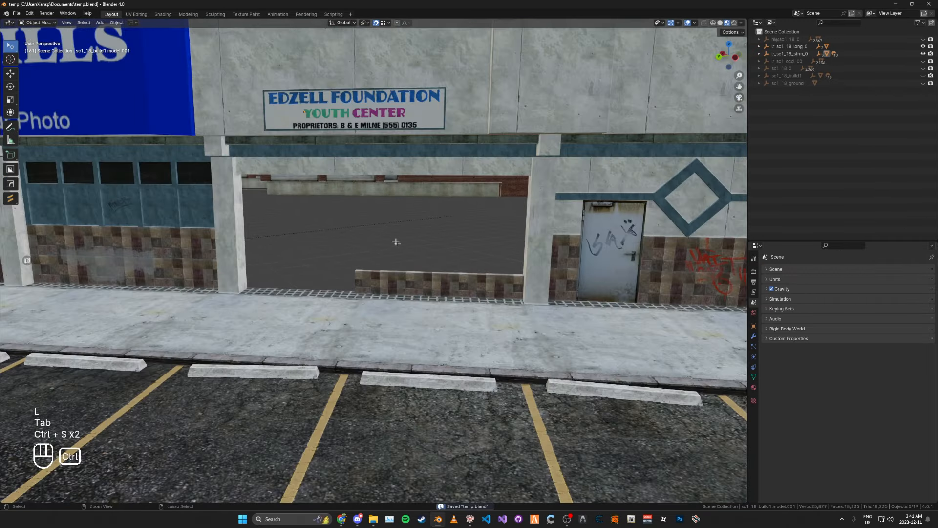
Add a plane mesh for the interior behind the storefront opening
middle_click_drag(396, 243, 442, 256)
middle_click_drag(313, 268, 377, 258)
scroll(376, 258, "up", 1)
key("shift+a")
mouse_move(376, 257)
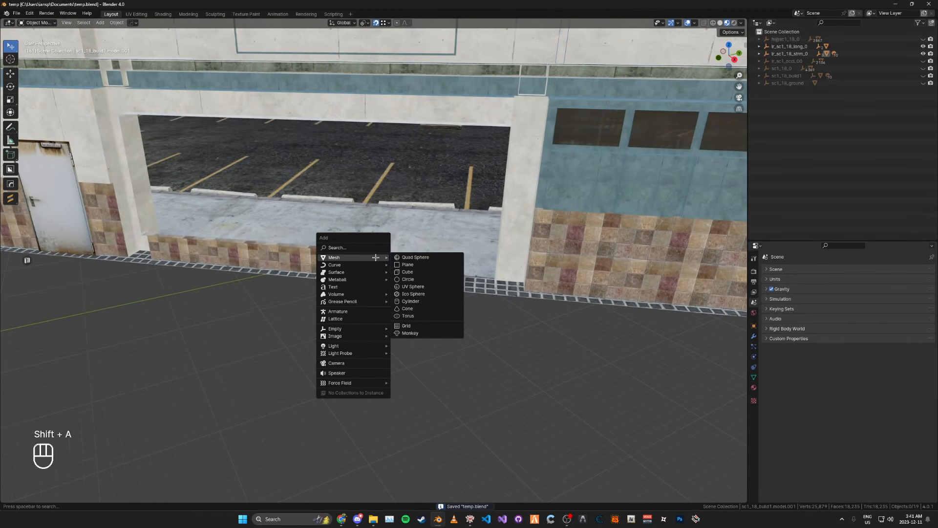
key("shift+a")
mouse_move(283, 312)
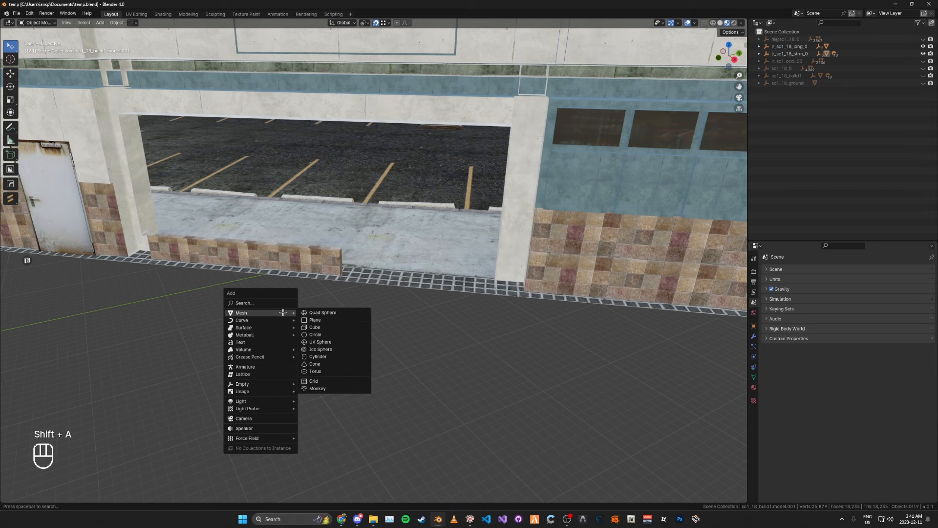
left_click(316, 320)
Move the plane onto the empty floor area just inside the storefront opening and save the file
key("g")
key("g")
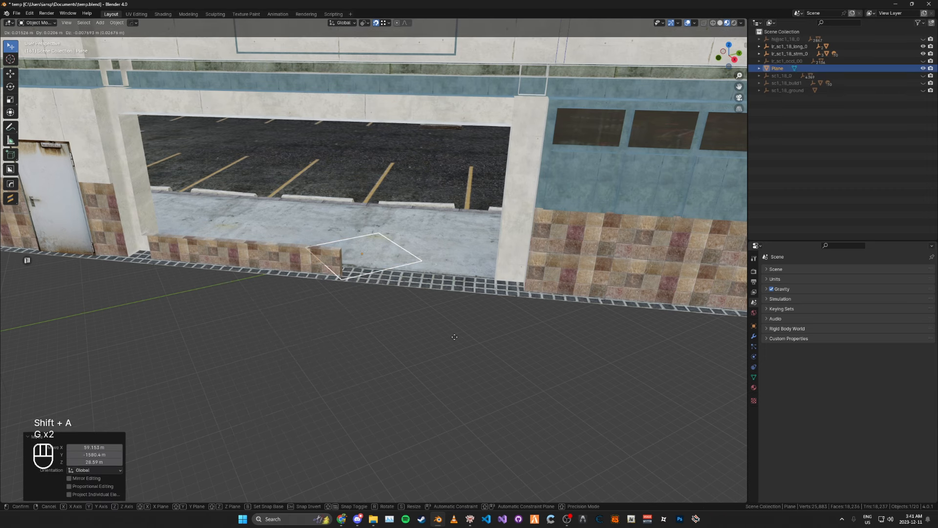
left_click(457, 444)
scroll(452, 244, "up", 4)
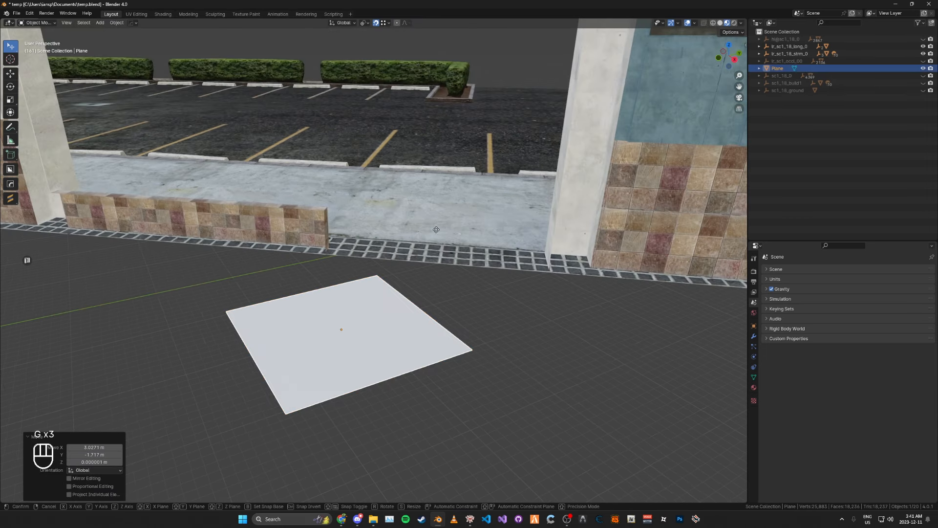
key("g")
left_click(420, 209)
middle_click_drag(420, 209, 404, 196)
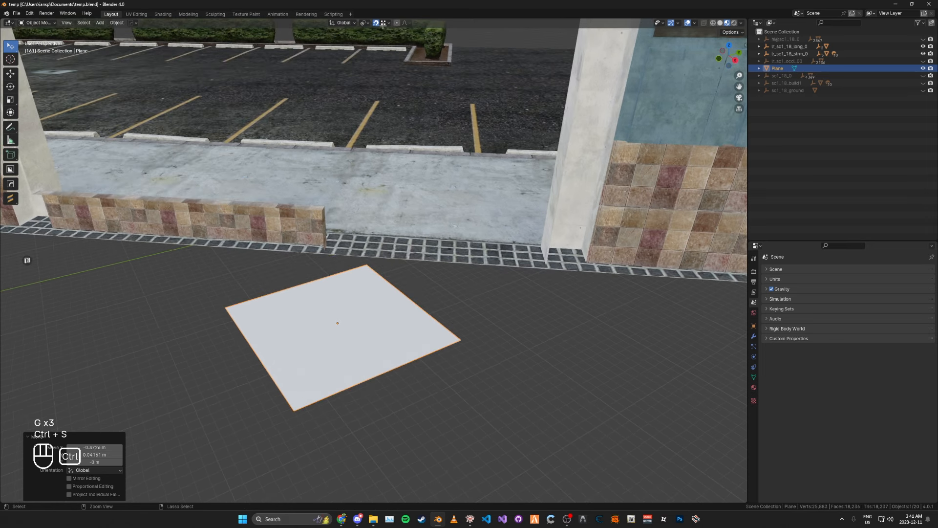
Set snapping to Edge with Align Rotation to Target and snap the plane to the building's edge at the opening
left_click(364, 22)
mouse_move(382, 24)
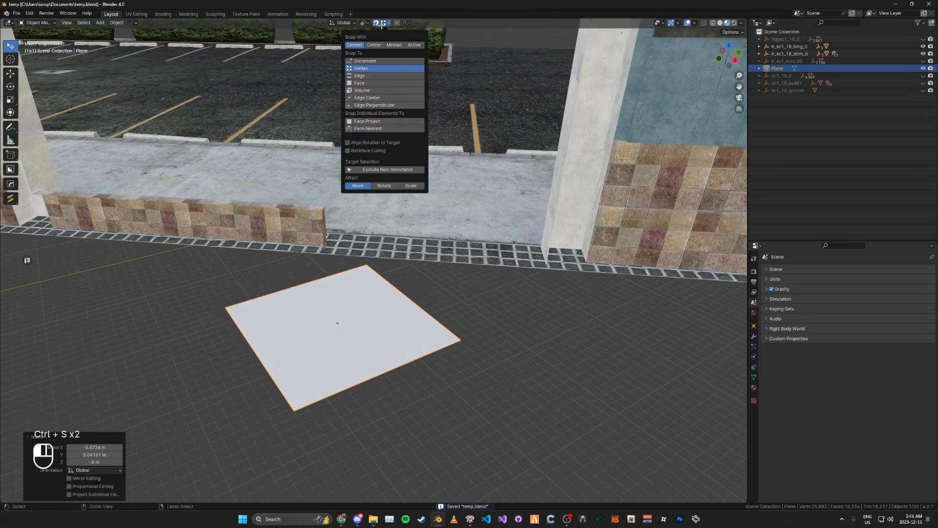
left_click(382, 77)
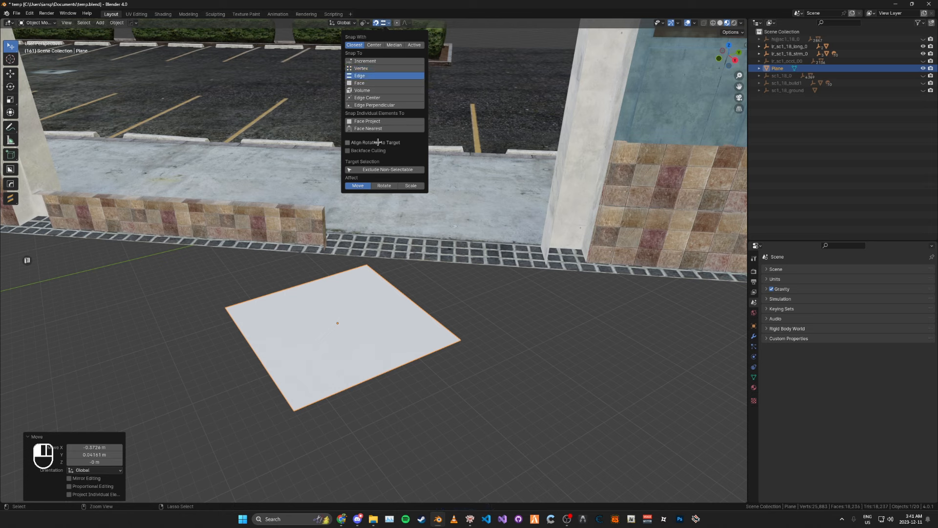
key("g")
left_click(397, 259)
Set the plane's X and Y rotation to 0° so it lies flat, aligned with the building
left_click(753, 326)
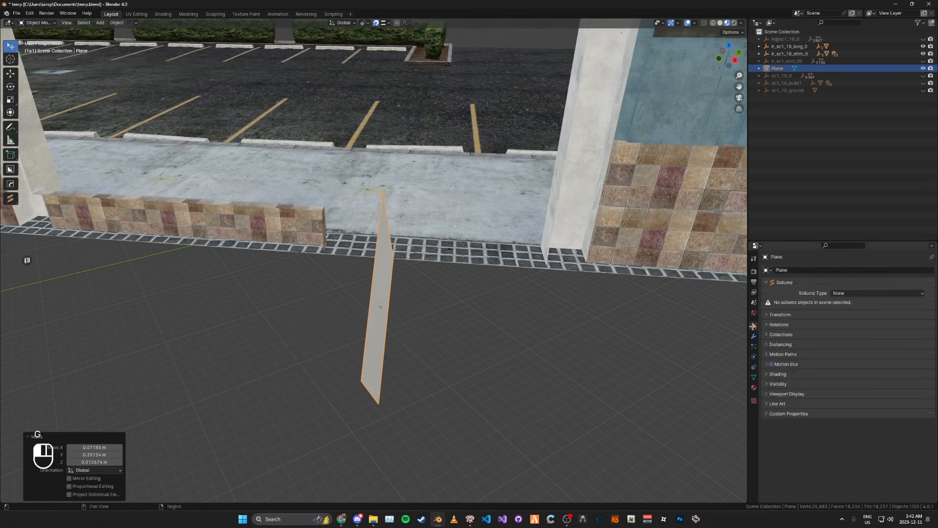
left_click(778, 314)
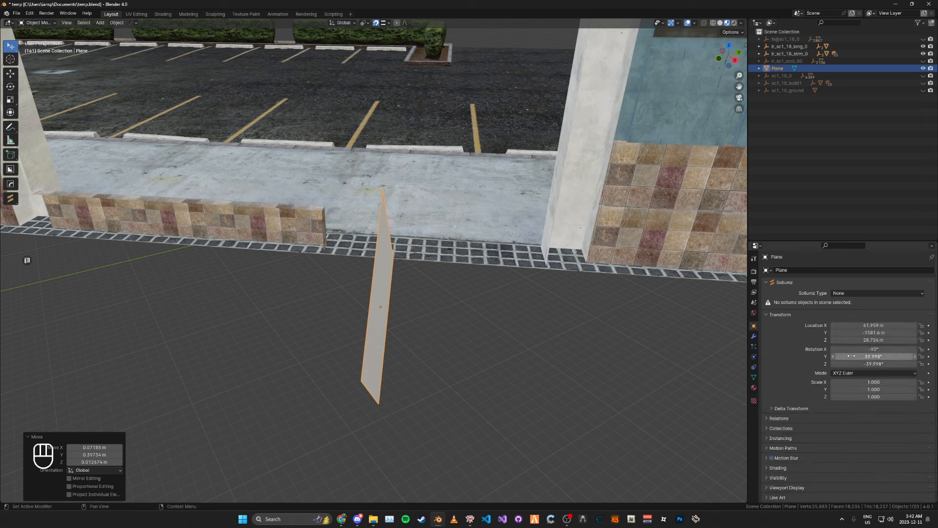
left_click_drag(853, 349, 844, 350)
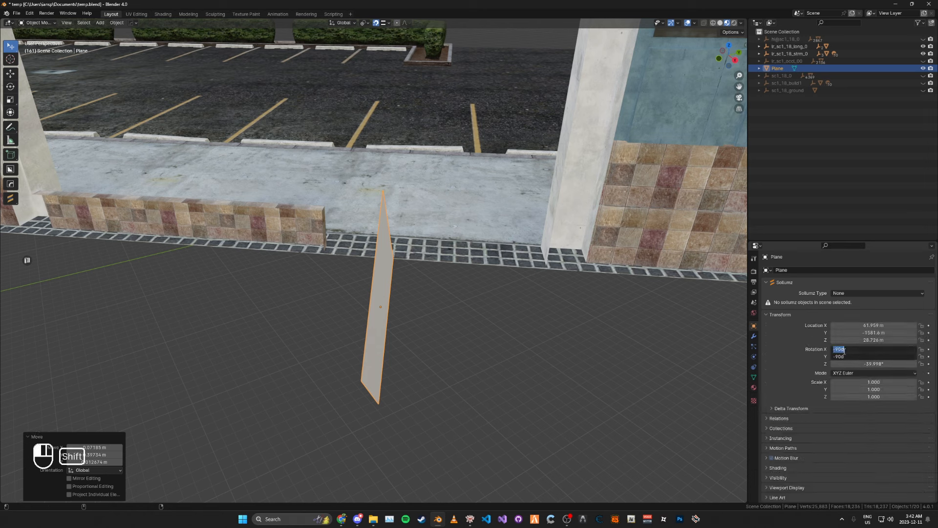
type("0")
key("Return")
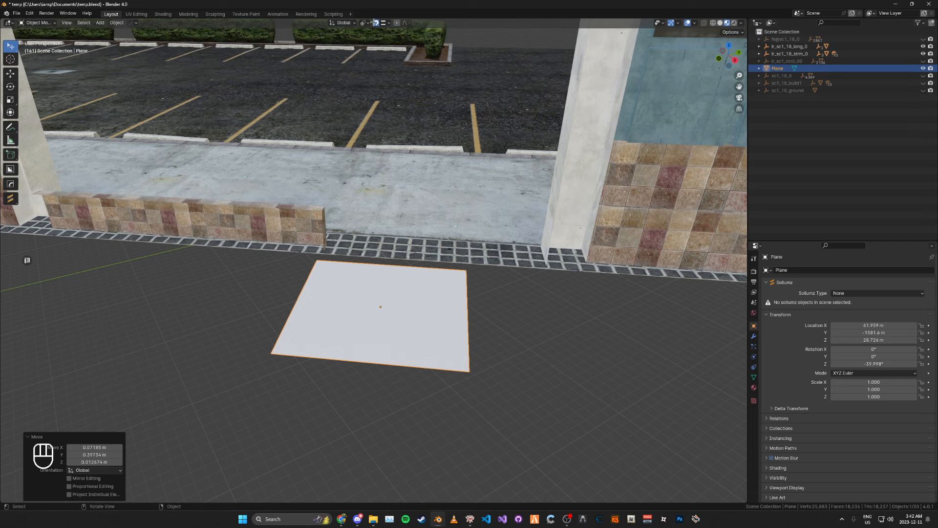
Set snapping to Vertex, snap the plane against the storefront's inner edge at the opening, and save the file
left_click(380, 22)
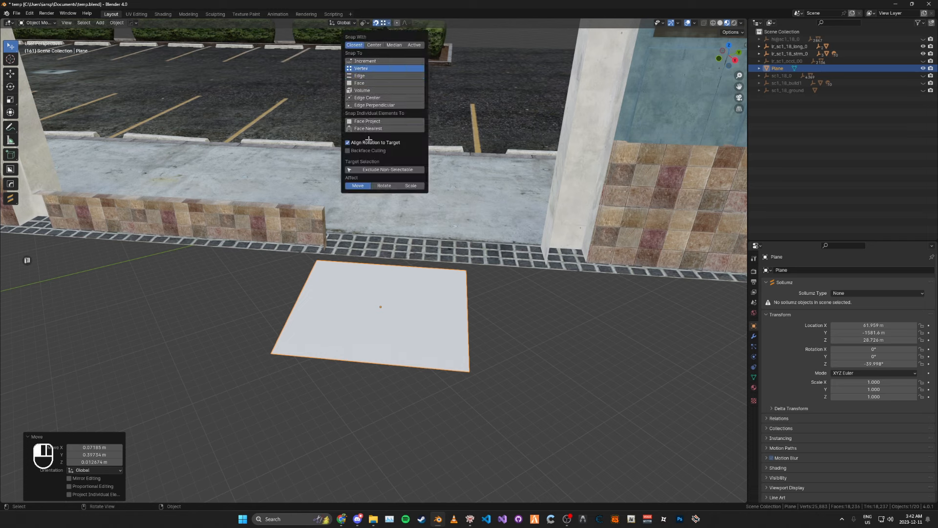
key("g")
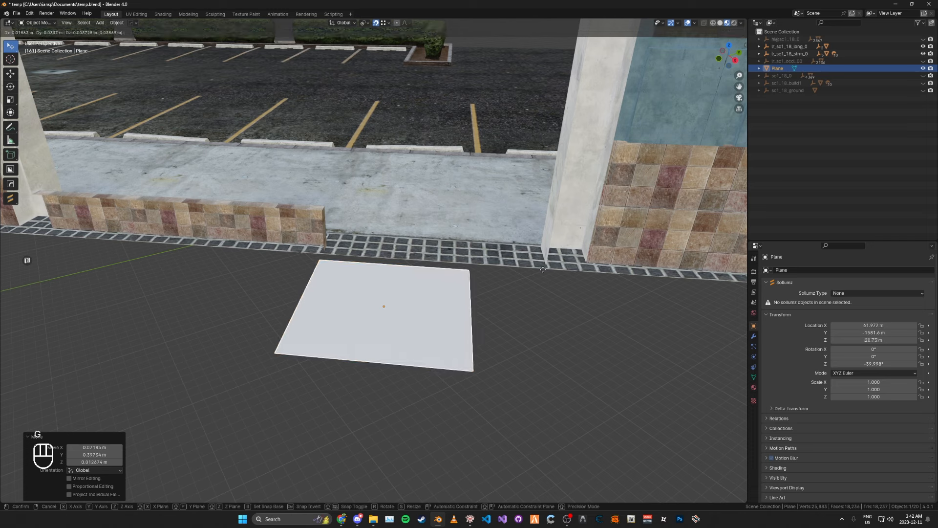
right_click(327, 254)
middle_click_drag(482, 267, 445, 220)
key("g")
left_click(509, 234)
middle_click_drag(509, 234, 444, 302)
scroll(445, 302, "up", 5)
key("ctrl+s")
key("ctrl+s")
Create a custom transform orientation from the plane's selected face in Edit Mode, with the Move tool active
middle_click_drag(367, 247, 435, 215)
key("Tab")
middle_click_drag(435, 215, 333, 213)
left_click(12, 74)
scroll(333, 213, "up", 2)
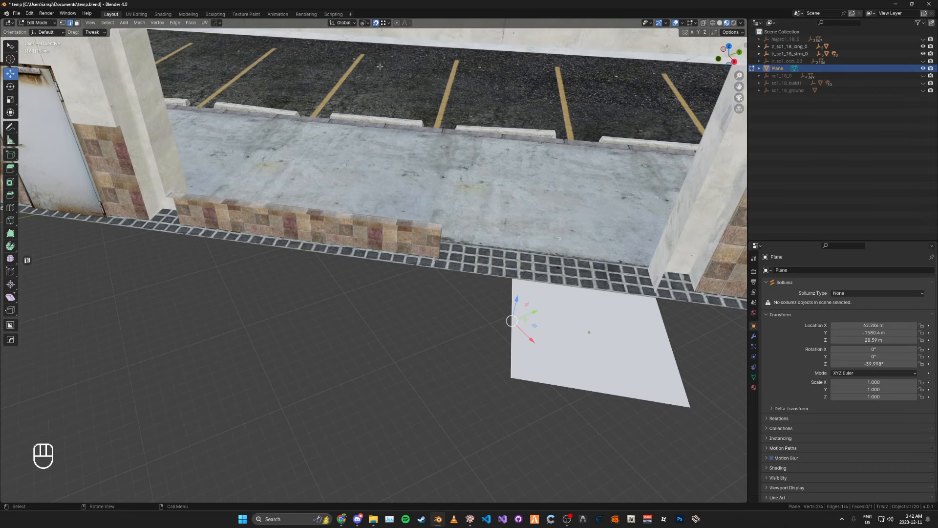
middle_click_drag(495, 193, 370, 179, "shift")
key("Tab")
key("a")
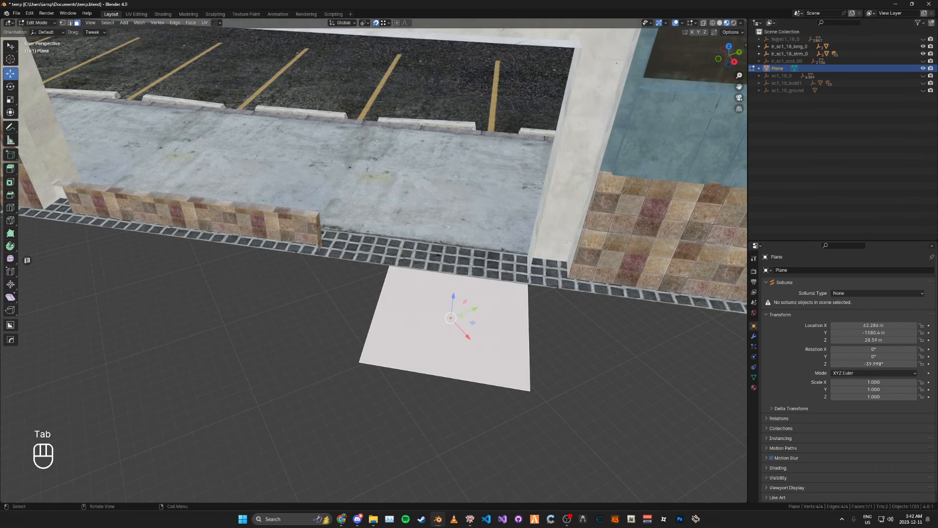
left_click(344, 23)
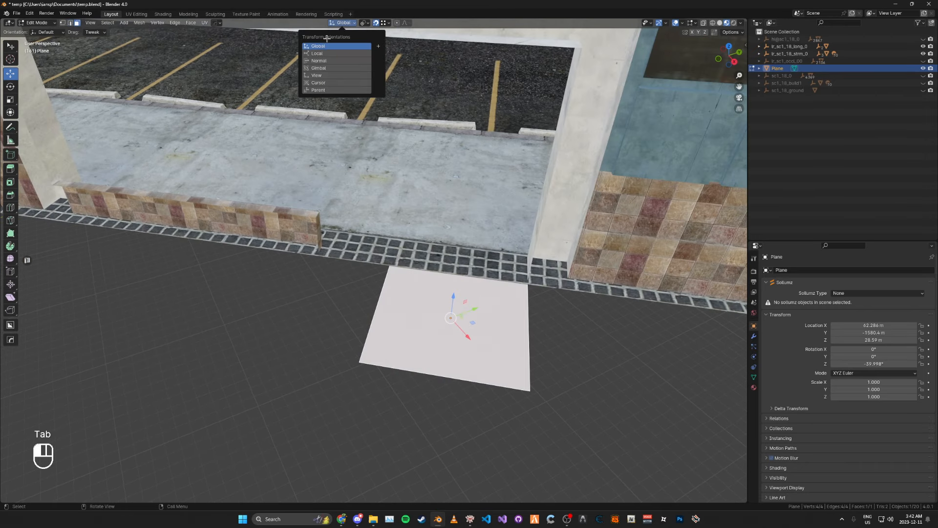
left_click(378, 45)
Move the plane's edge facing the low tiled wall about 1.13 m along the face X axis to the wall's end
key("Tab")
left_click(367, 295)
middle_click_drag(328, 262, 404, 268, "shift")
key("g")
key("x")
left_click(394, 266)
Extrude the same edge about 4.43 m along the face X axis, following the low tiled wall to the pillar
middle_click_drag(235, 250, 434, 301, "shift")
key("e")
key("x")
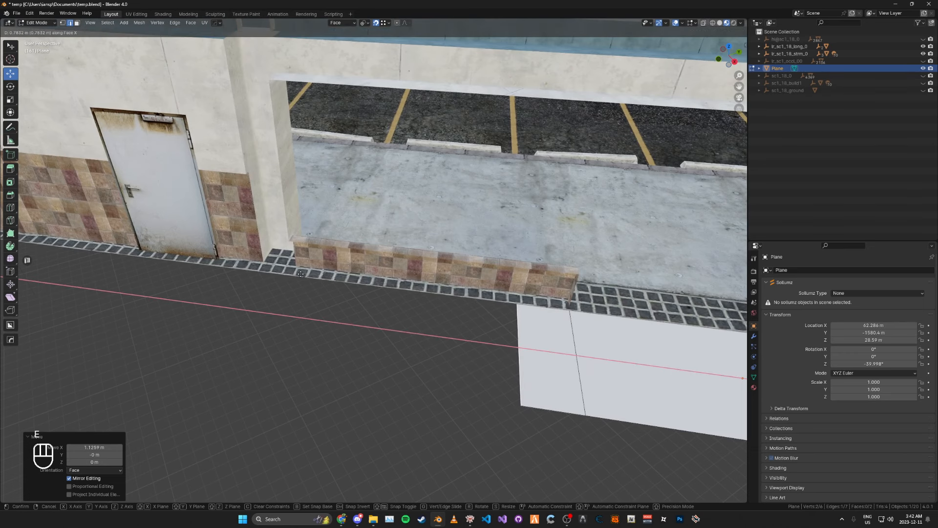
left_click(288, 244)
Extrude the new end edge another 0.81 m or so along the face X axis, past the pillar by the door
middle_click_drag(288, 244, 347, 286)
middle_click_drag(347, 285, 355, 298)
key("e")
key("x")
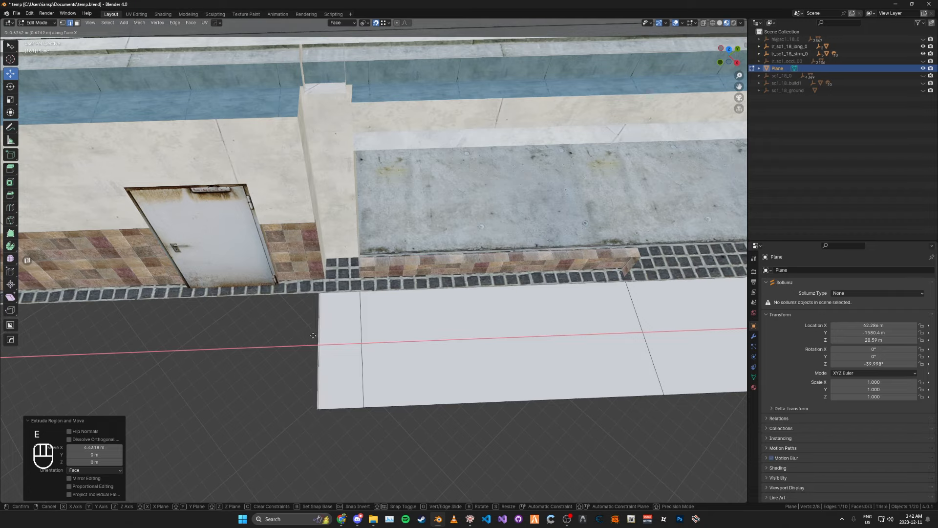
left_click(305, 336)
Extrude the floor's opposite end edge along the face X axis, past the pillar beside the blue wall
scroll(305, 336, "down", 4)
middle_click_drag(313, 332, 273, 303)
middle_click_drag(489, 303, 372, 313, "shift")
middle_click_drag(372, 313, 386, 293)
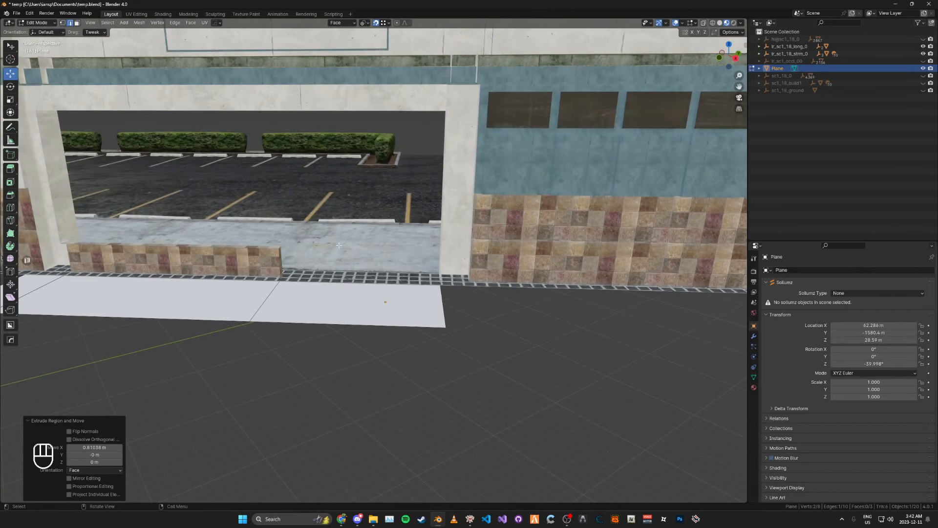
left_click(386, 327)
middle_click_drag(455, 331, 413, 330, "shift")
key("e")
key("x")
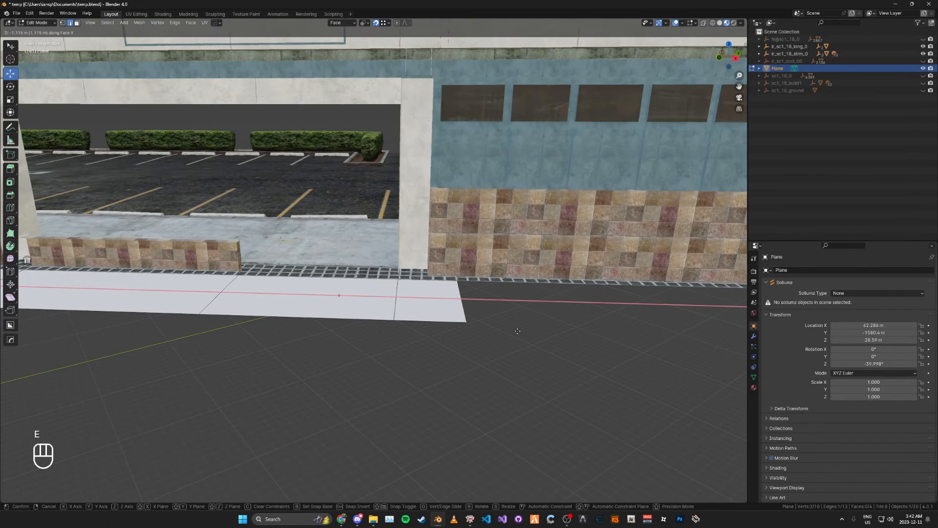
left_click(526, 333)
Adjust that end edge along the face X axis to set the floor's width beyond the blue-wall pillar
middle_click_drag(526, 334, 434, 331)
key("g")
key("x")
left_click(458, 337)
scroll(459, 337, "down", 2)
middle_click_drag(364, 302, 393, 270, "shift")
key("g")
key("x")
left_click(414, 272)
Select the floor's inner-side edges and move them along the face Y axis, away from the storefront, to deepen the room
left_click(455, 280)
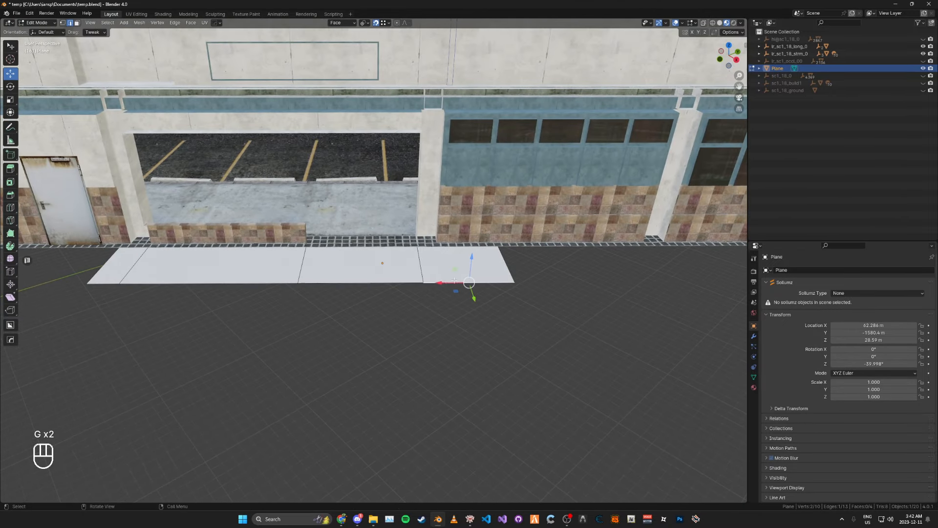
middle_click_drag(100, 284, 255, 289)
middle_click_drag(518, 281, 419, 274, "shift")
key("g")
key("y")
left_click(635, 311)
key("g")
key("y")
left_click(641, 309)
key("g")
middle_click_drag(636, 306, 435, 277, "shift")
key("y")
left_click(563, 288)
Extrude the inner edges a short distance along the face Y axis to form a thin strip for the dividing wall
middle_click_drag(372, 264, 287, 247)
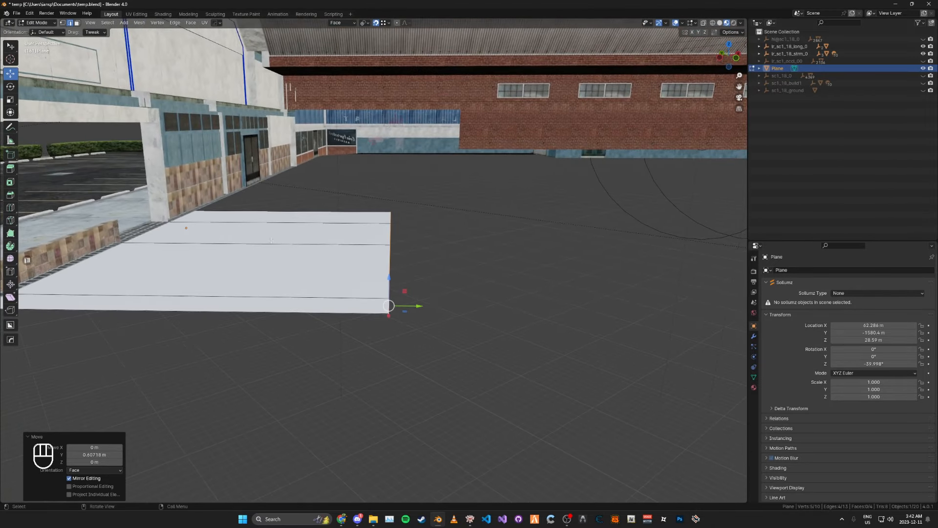
middle_click_drag(424, 255, 429, 267)
middle_click_drag(495, 294, 475, 259, "shift")
scroll(476, 260, "up", 1)
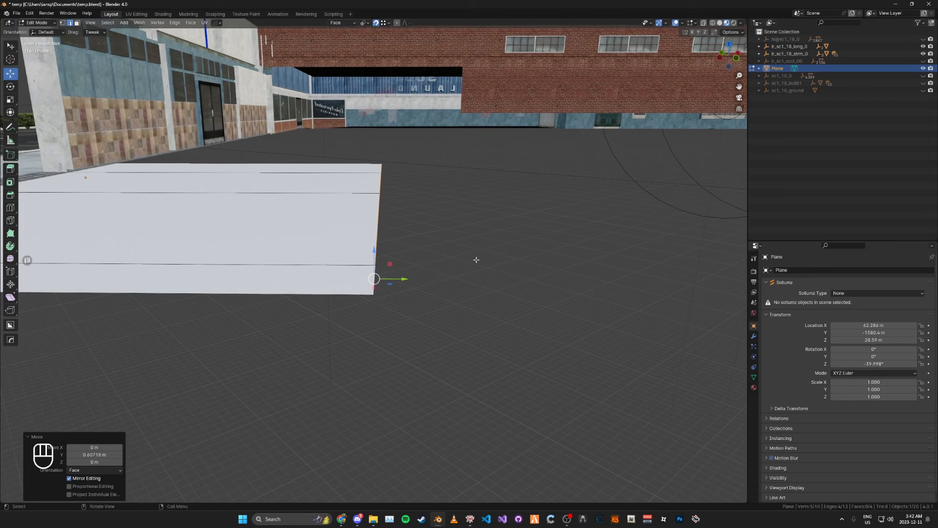
key("e")
key("y")
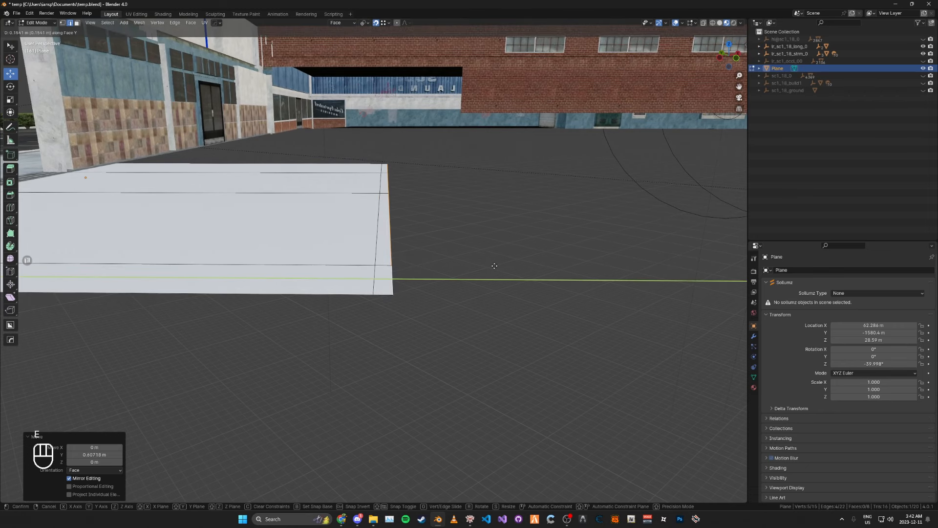
left_click(493, 265)
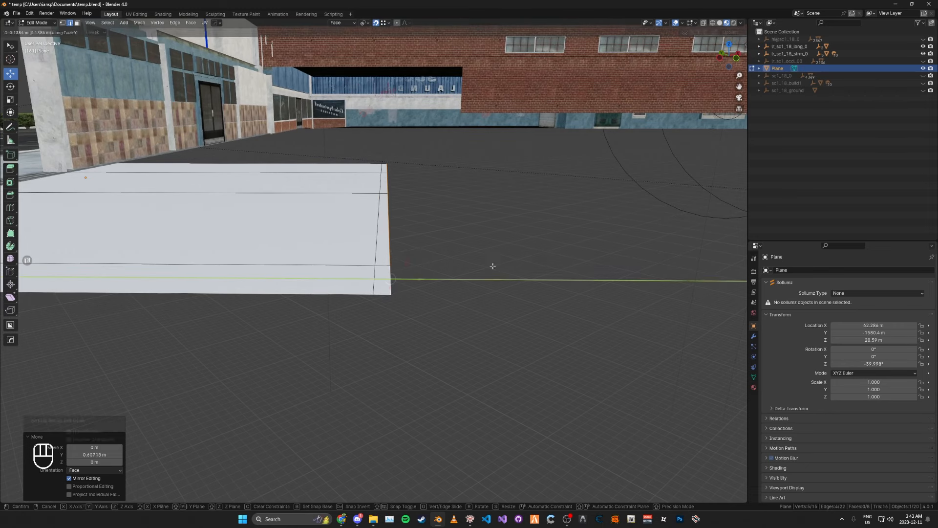
Extrude the strip's far edges along the face Y axis for a back room floor and adjust its depth
middle_click_drag(493, 266, 399, 267, "shift")
key("e")
key("y")
left_click(661, 326)
middle_click_drag(660, 326, 464, 313, "shift")
key("g")
key("y")
left_click(609, 324)
scroll(577, 322, "down", 2)
key("g")
key("y")
left_click(571, 322)
Add one centred loop cut through the floor column behind the open, walk-in part of the storefront
middle_click_drag(571, 322, 420, 359)
middle_click_drag(420, 359, 398, 266, "shift")
scroll(479, 293, "down", 1)
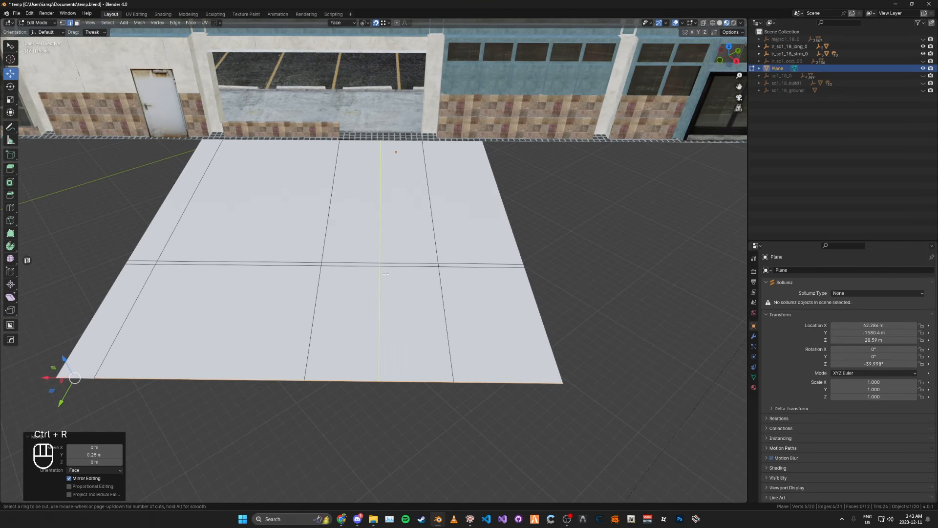
left_click(386, 274)
right_click(386, 275)
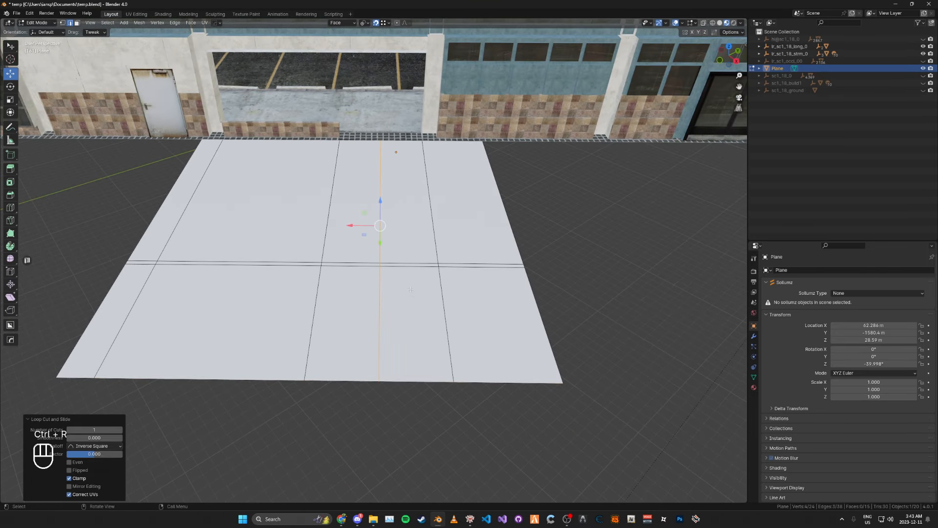
Delete the faces of the thin dividing strip, keeping only the segment beside the new loop cut as a doorway
scroll(411, 291, "up", 5)
key("Tab")
left_click(449, 280)
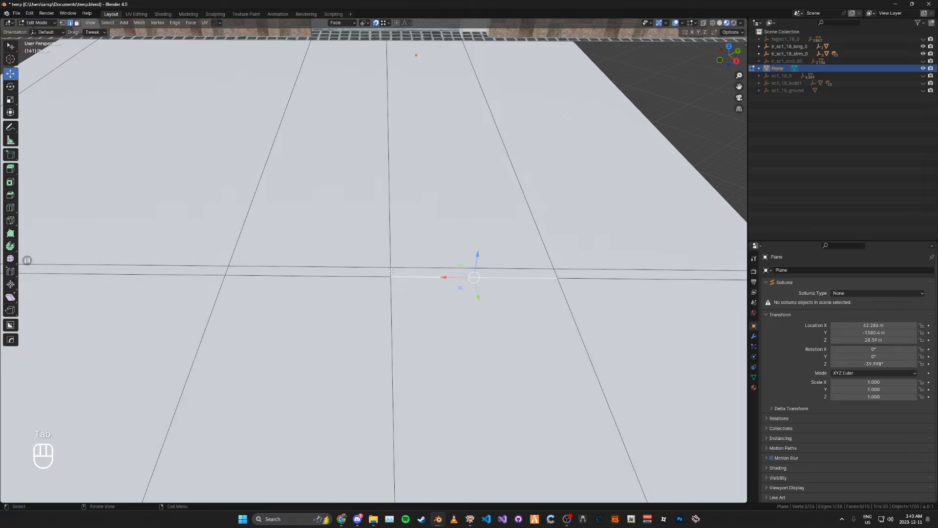
key("Tab")
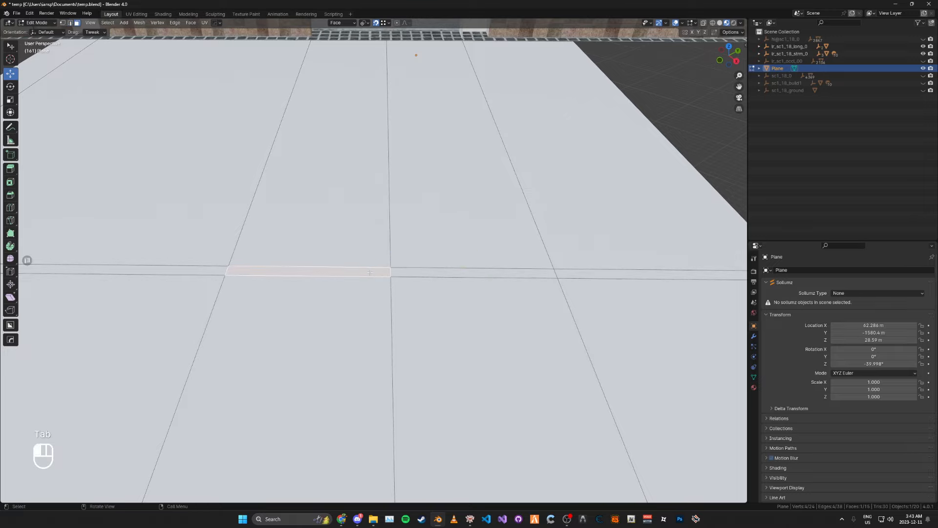
left_click(575, 276, "shift")
scroll(576, 276, "down", 3)
middle_click_drag(576, 277, 718, 276, "shift")
left_click(253, 267, "shift")
key("ctrl+z")
left_click(252, 266, "shift")
left_click(198, 263, "shift")
right_click(198, 263)
left_click(193, 404)
Select the edges around the dividing gaps and the floor's outer boundary, leaving out those across the storefront opening
key("Tab")
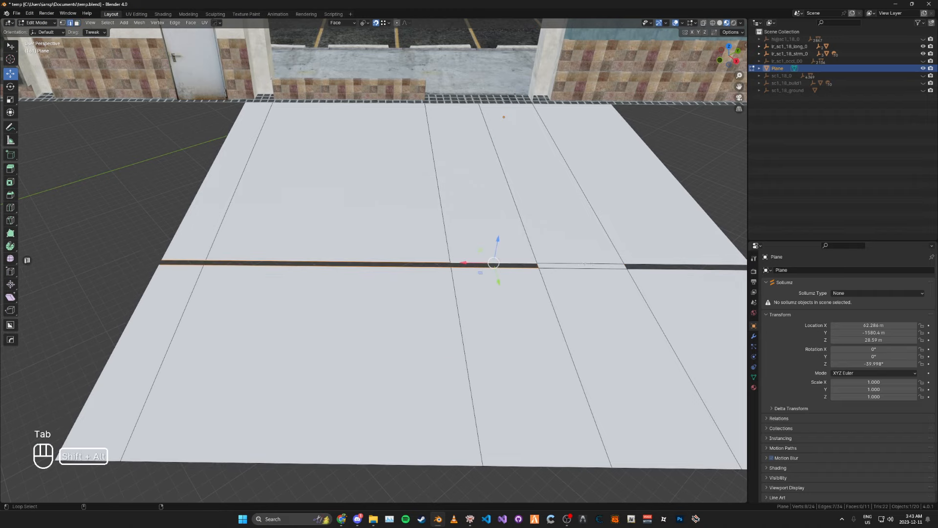
middle_click_drag(642, 262, 484, 278, "shift")
scroll(507, 296, "down", 1)
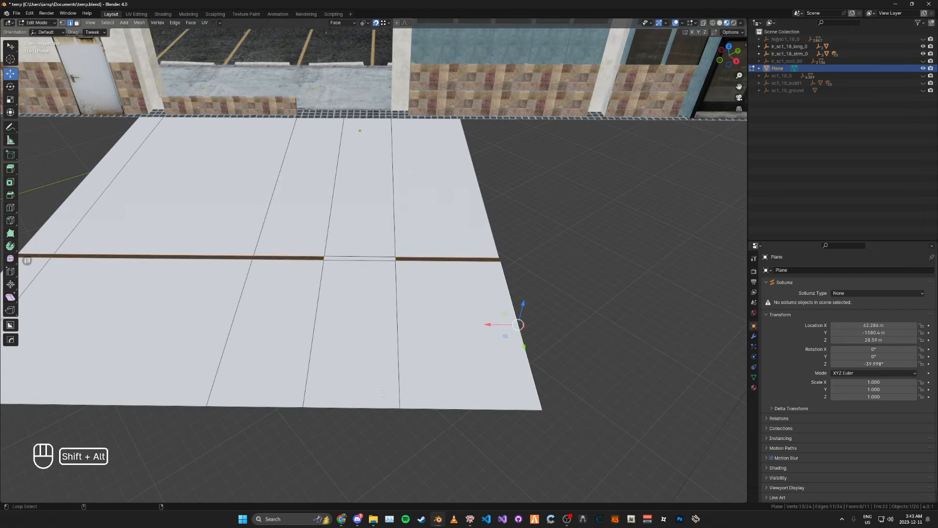
left_click(462, 409, "alt+shift")
middle_click_drag(245, 352, 506, 340, "shift")
middle_click_drag(317, 270, 247, 311, "shift")
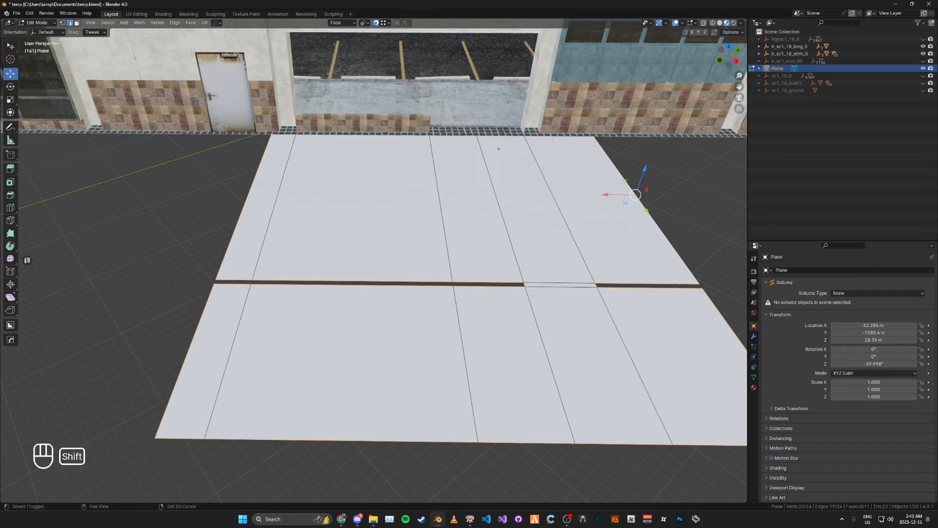
middle_click_drag(355, 145, 357, 181, "shift")
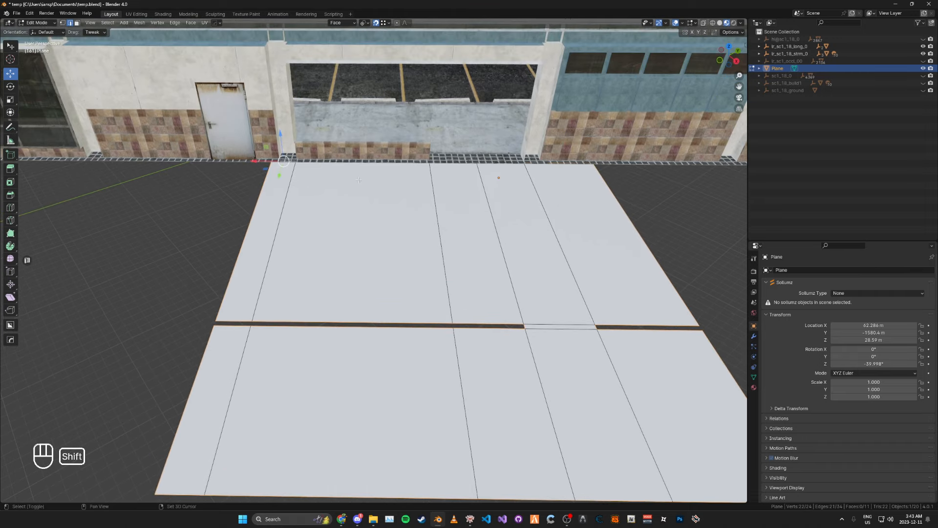
middle_click(527, 163, "alt")
mouse_move(527, 164)
middle_mouse_down()
mouse_move(547, 153)
mouse_move(535, 161)
middle_mouse_up()
Extrude the selected edges up along Z to the top of the storefront opening, plus a second section above it
key("e")
key("z")
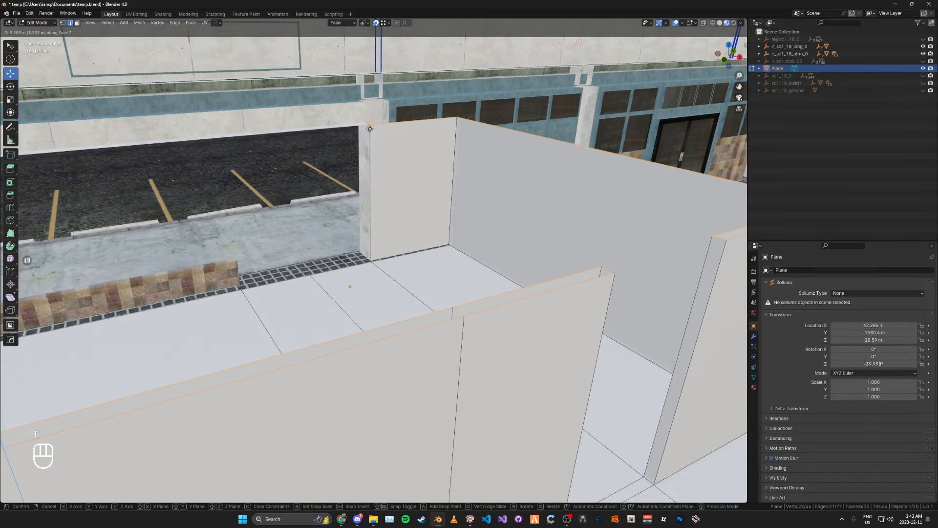
left_click(371, 129)
middle_click_drag(378, 134, 350, 183)
scroll(391, 220, "up", 1)
key("e")
key("z")
left_click(376, 162)
Fill the gap in the upper wall section above the storefront opening with a face and save the file
left_click(261, 129)
key("Tab")
middle_click_drag(274, 134, 448, 201)
key("f")
key("Tab")
key("ctrl+s")
middle_click(542, 299, "alt")
middle_click_drag(541, 299, 466, 307)
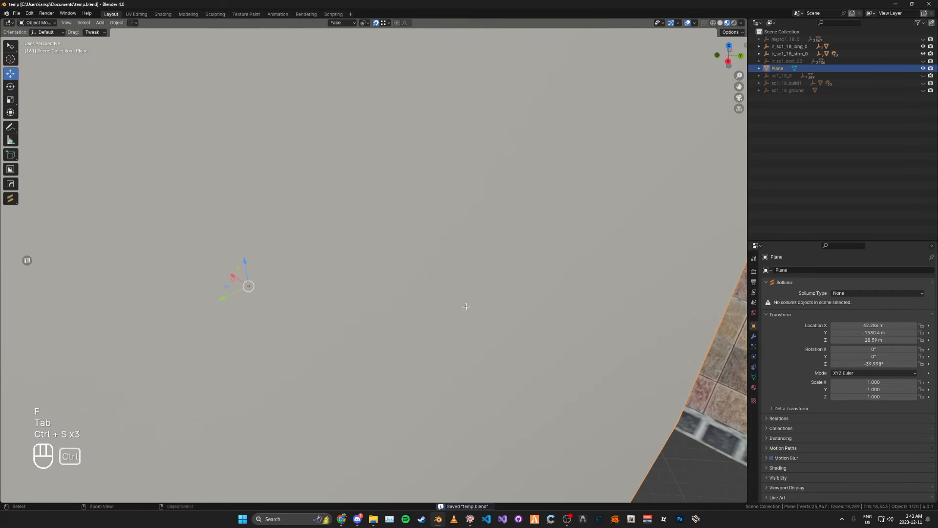
key("ctrl+s")
key("ctrl+s")
Look over the new walls and the area around the storefront's low tiled wall, and save the file
scroll(403, 278, "down", 2)
middle_click_drag(404, 278, 459, 272)
left_click(435, 278)
key("Tab")
left_click(436, 278)
scroll(435, 278, "down", 1)
scroll(435, 278, "down", 2)
key("Tab")
key("Tab")
key("ctrl+s")
key("ctrl+s")
middle_click_drag(190, 221, 354, 226, "shift")
scroll(364, 242, "down", 2)
middle_click_drag(313, 267, 329, 284)
scroll(284, 252, "up", 3)
key("ctrl+s")
key("ctrl+s")
key("ctrl+s")
key("ctrl+s")
key("ctrl+s")
Extrude the floor edge along the low tiled wall about 0.65 m up along Z to the tiled wall's height
key("Tab")
key("Tab")
left_click(306, 318)
key("Tab")
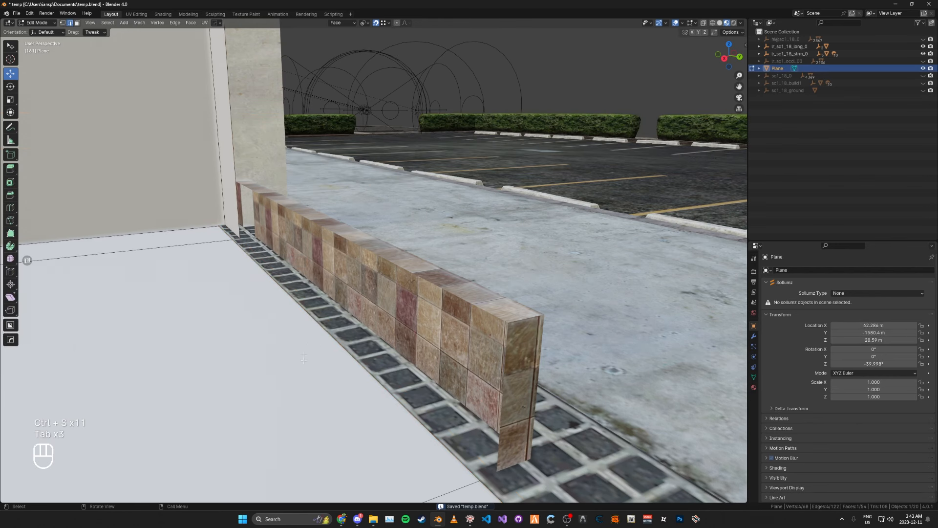
key("e")
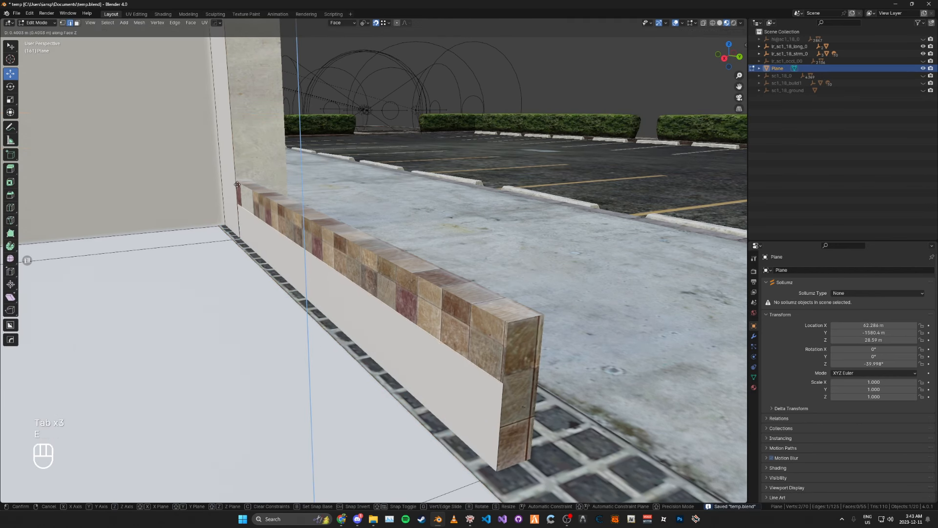
left_click(246, 180)
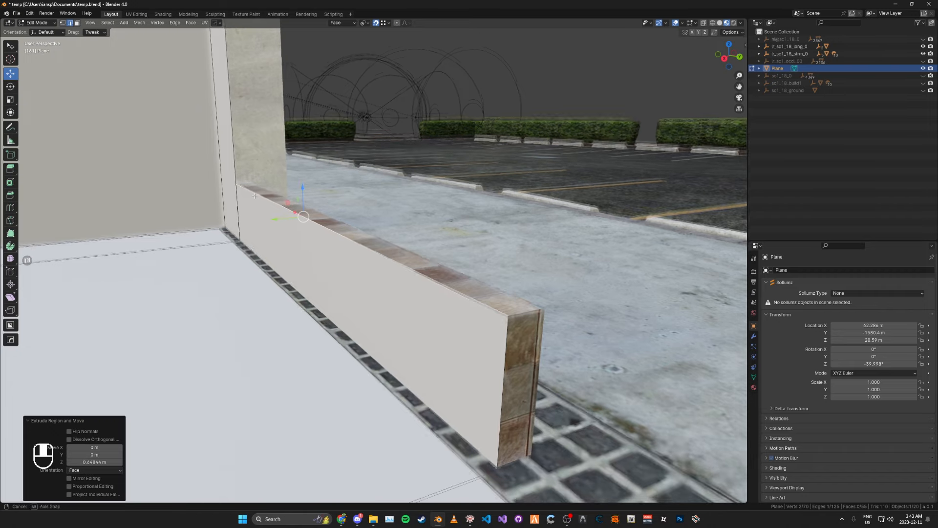
Add a horizontal loop cut around the interior walls, aligned to the top of the low tiled wall, and save the file
middle_click_drag(247, 180, 275, 226)
left_click_drag(279, 223, 281, 228)
scroll(281, 230, "up", 5)
key("Tab")
left_click(276, 240)
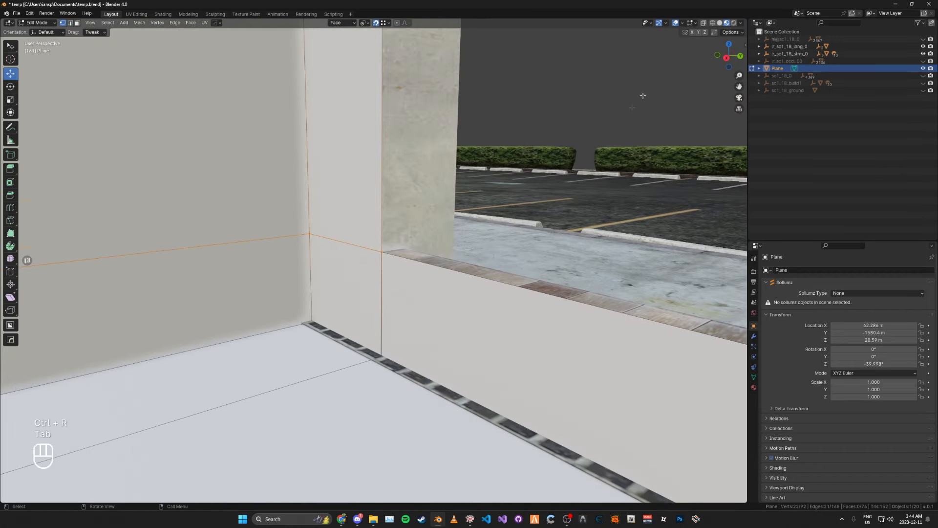
key("g")
left_click(382, 253)
key("Tab")
middle_click_drag(303, 206, 346, 220)
mouse_move(470, 219)
middle_mouse_down()
mouse_move(479, 250)
mouse_move(441, 248)
mouse_move(482, 230)
middle_mouse_up()
key("ctrl+s")
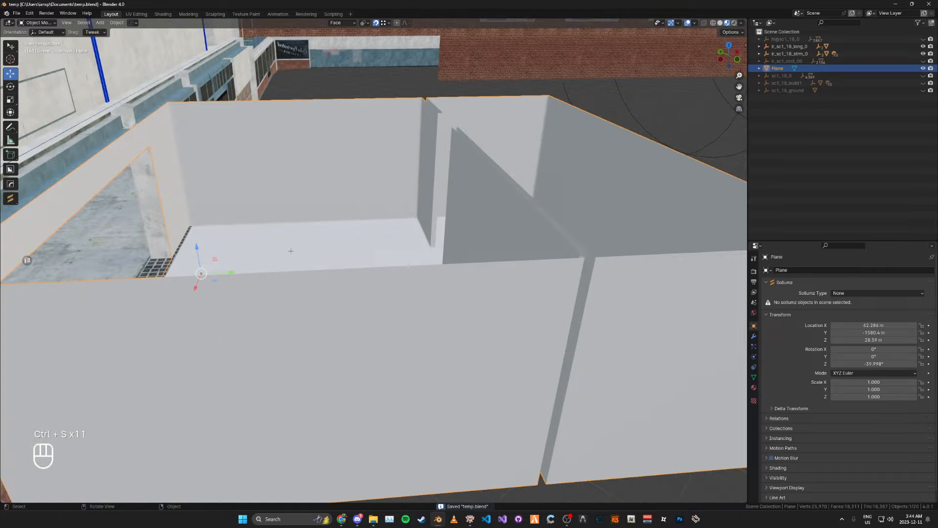
Add another horizontal loop cut around the interior walls to set a height for the top of the partition doorway
key("Tab")
middle_click_drag(448, 133, 468, 190, "shift")
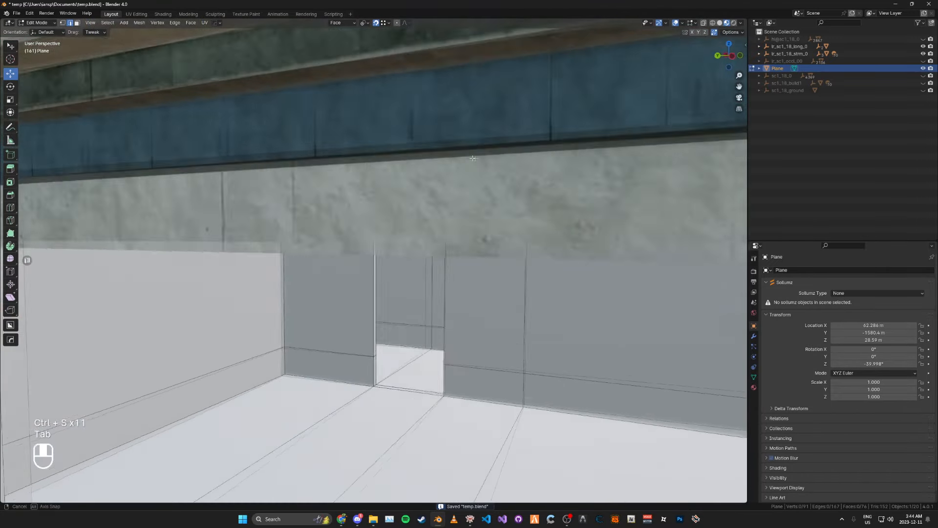
scroll(468, 190, "down", 4)
key("Tab")
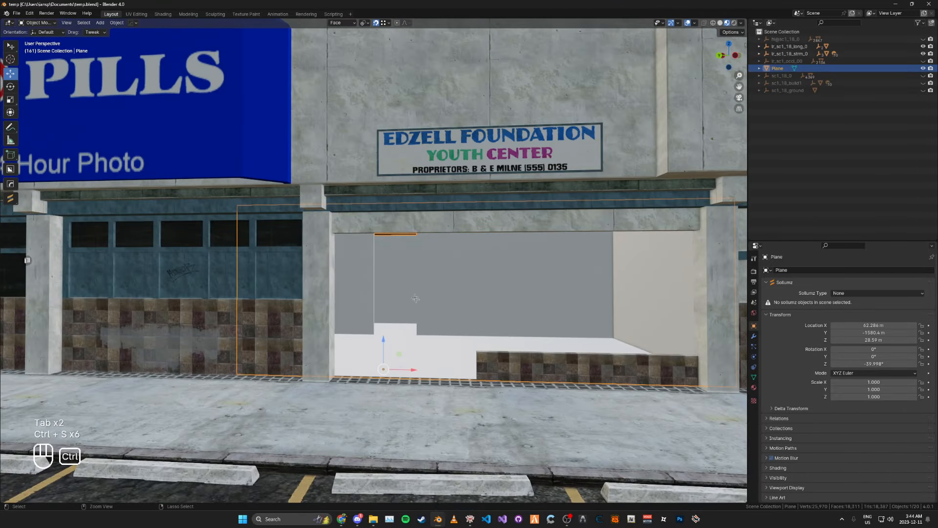
key("Tab")
scroll(415, 298, "up", 3)
key("ctrl+r")
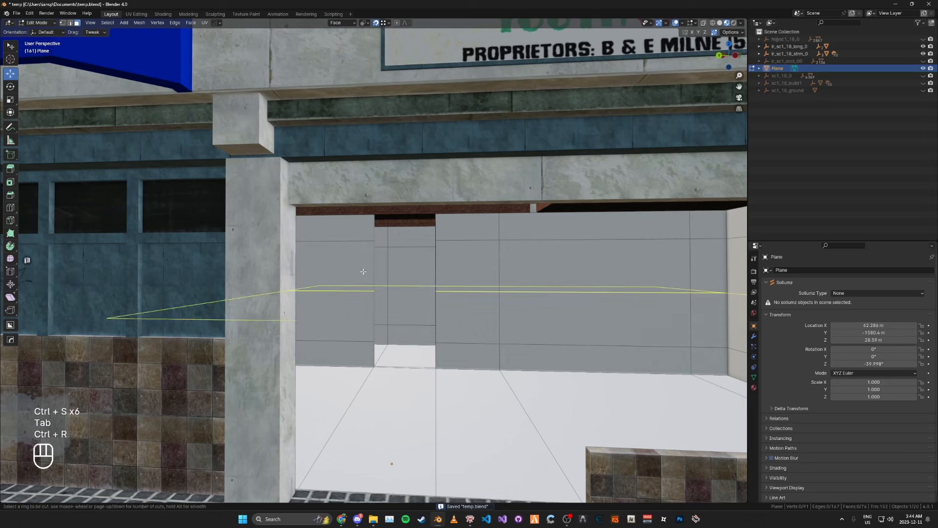
right_click(363, 272)
key("ctrl+r")
left_click(370, 267)
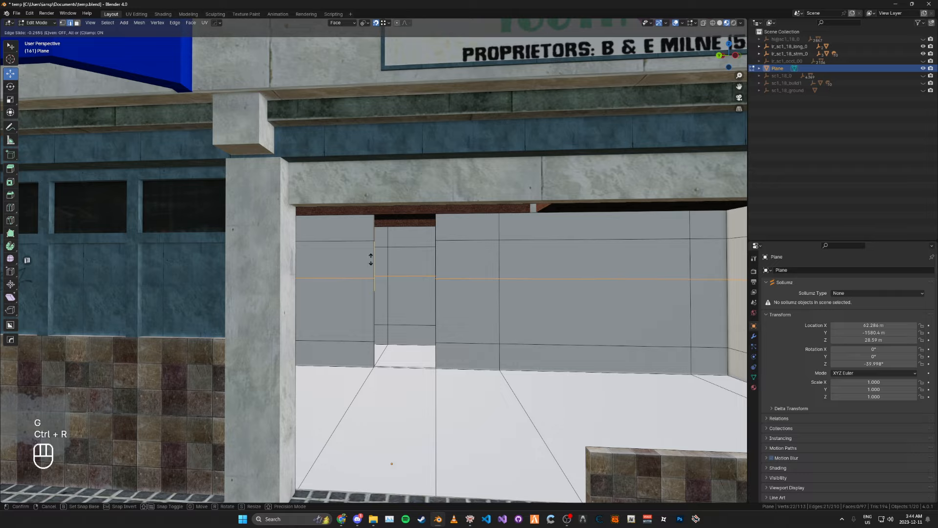
left_click(370, 260)
Bridge the partition wall's doorway gap with a face at the height of the loop cut
scroll(370, 260, "up", 3)
middle_click_drag(373, 258, 333, 257)
scroll(350, 260, "up", 2)
key("Tab")
left_click(379, 321)
middle_click_drag(382, 322, 517, 302)
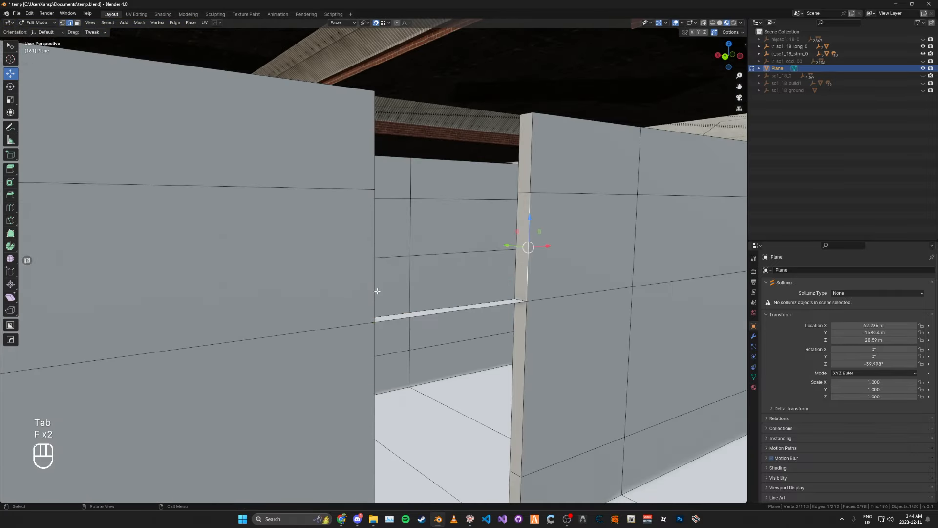
Undo the doorway faces and the loop cuts in the walls, and save the file
scroll(378, 292, "down", 10)
key("ctrl+z")
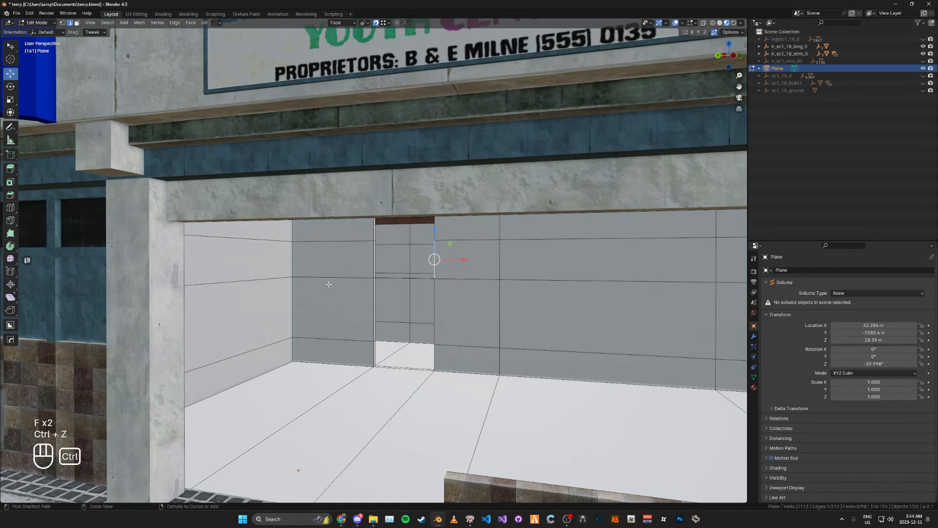
key("ctrl+z")
key("ctrl+z")
key("Tab")
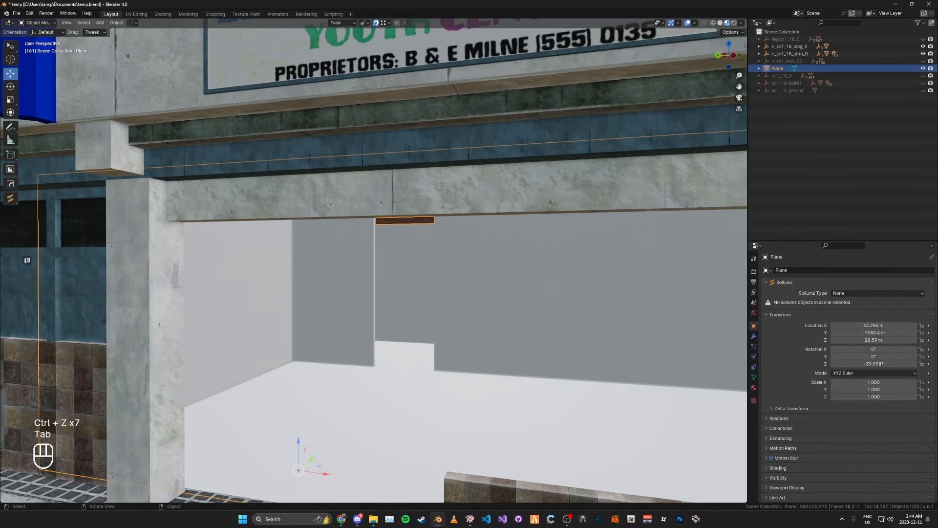
key("n")
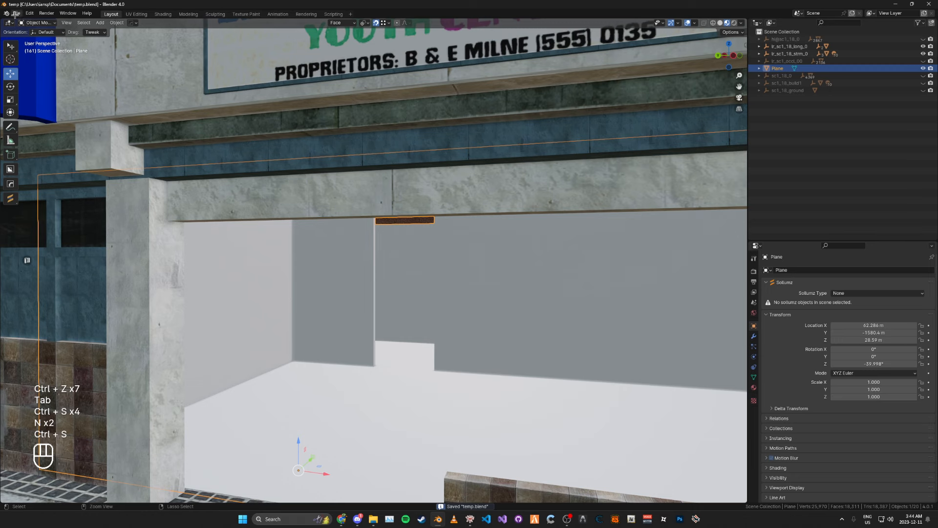
Import the ped_scale.fbx figure from the Documents folder into the scene
left_click(16, 13)
mouse_move(72, 120)
left_click(134, 190)
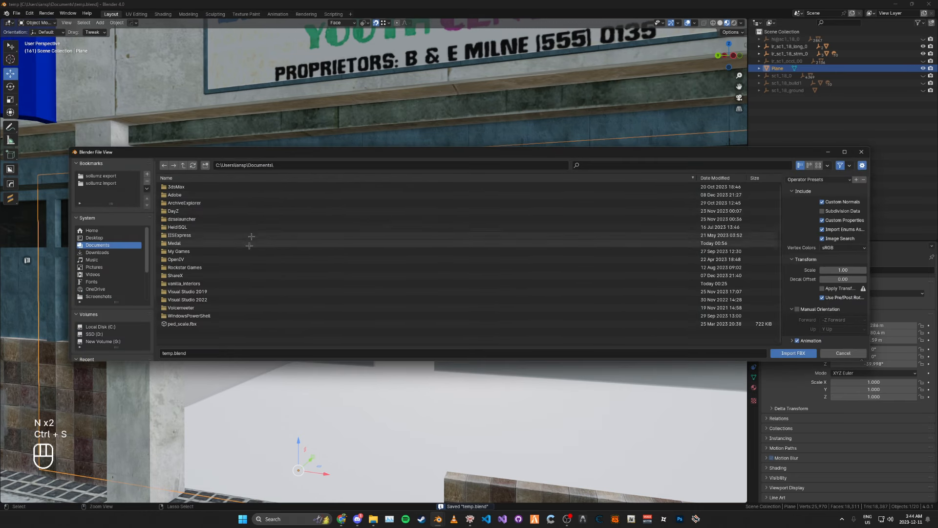
double_click(350, 325)
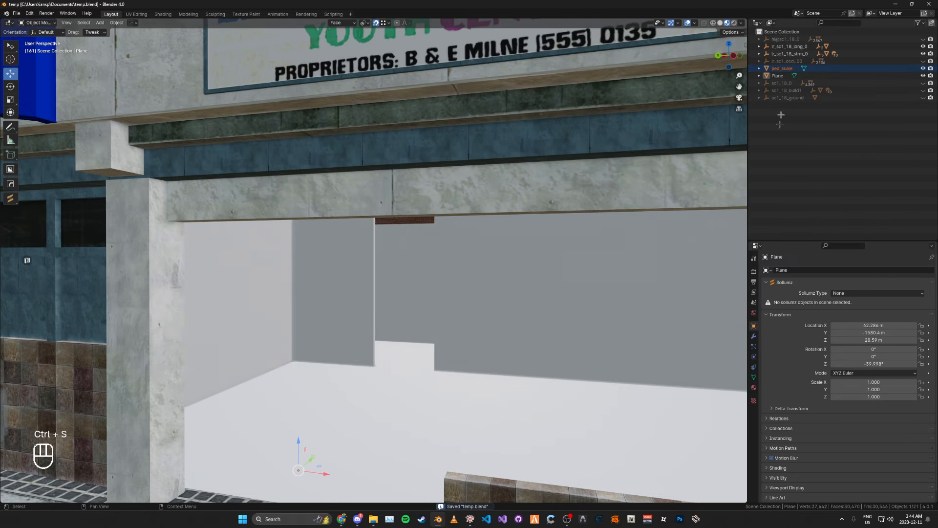
Move the ped_scale figure beside the partition doorway and set it on the floor at about Z 29.59 m
left_click(782, 69)
key("g")
left_click(371, 364)
key("g")
key("z")
left_click(379, 289)
scroll(384, 312, "up", 5)
key("g")
right_click(402, 383)
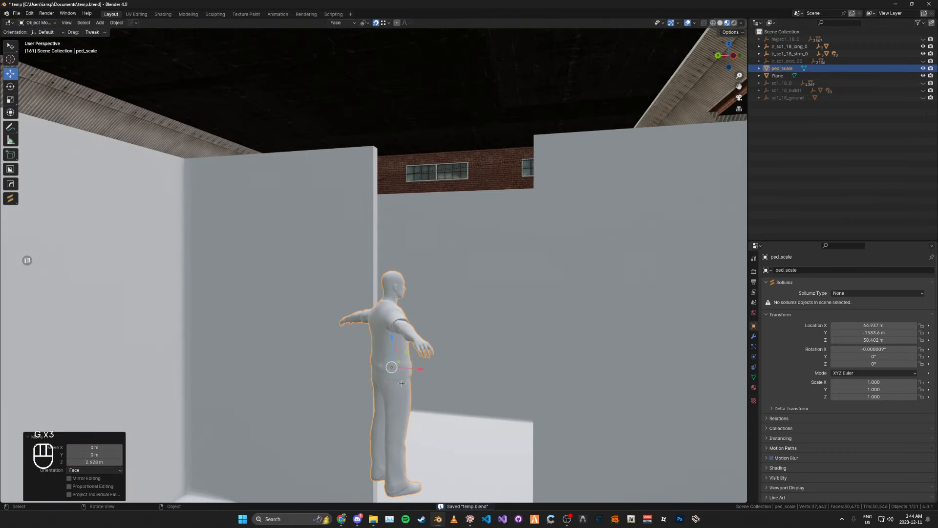
scroll(402, 384, "down", 5)
key("g")
key("z")
Set the ped_scale figure's Z rotation to 30°, move it horizontally into the doorway and save the file
left_click(829, 360)
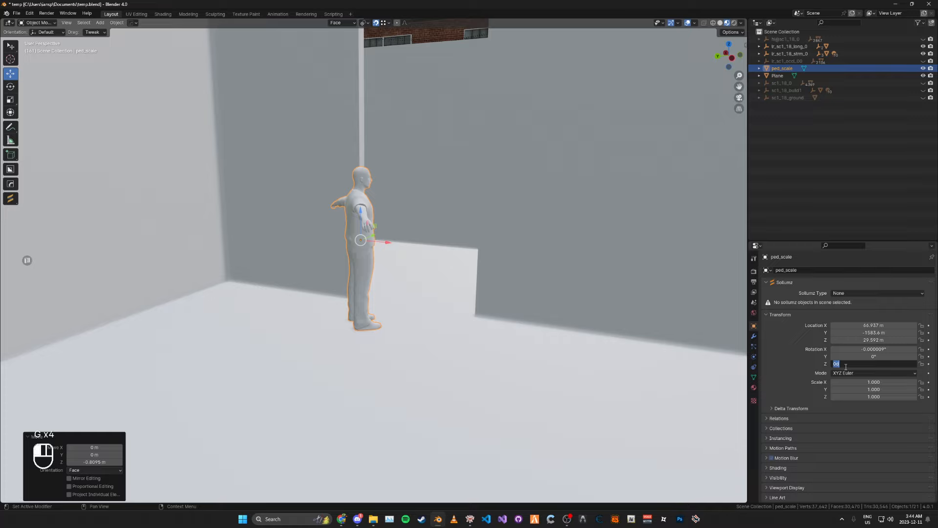
key("Return")
key("ctrl+s")
key("ctrl+s")
mouse_move(437, 251)
middle_mouse_down()
mouse_move(458, 272)
mouse_move(447, 260)
middle_mouse_up()
key("g")
key("shift+z")
left_click(466, 258)
key("ctrl+s")
Add a horizontal loop cut around the interior walls of the Plane object and slide it above the figure's head
left_click(356, 168)
middle_click_drag(355, 167, 338, 229, "shift")
key("Tab")
left_click(332, 196)
key("ctrl+r")
left_click(321, 197)
left_click(323, 198)
middle_click_drag(324, 196, 353, 177)
key("g")
key("g")
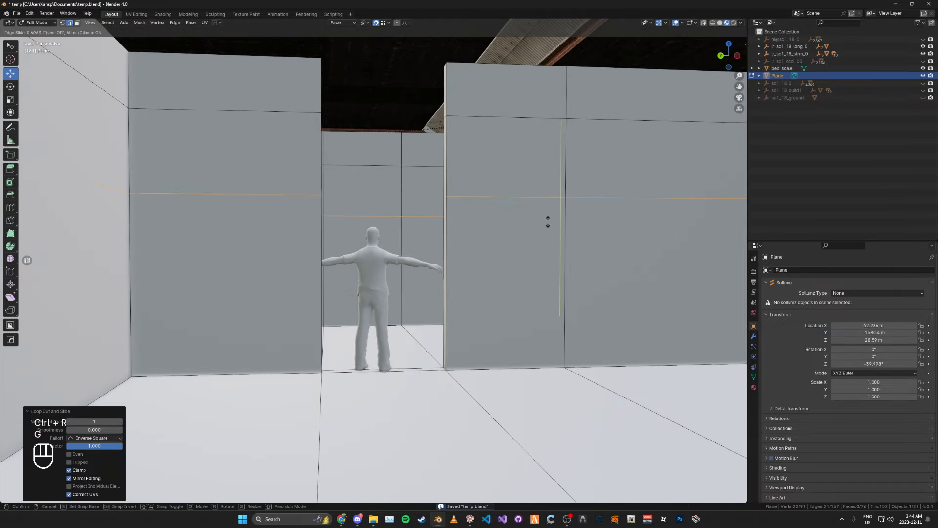
left_click(547, 225)
middle_click_drag(548, 225, 531, 241)
middle_click_drag(272, 158, 277, 157)
key("g")
key("g")
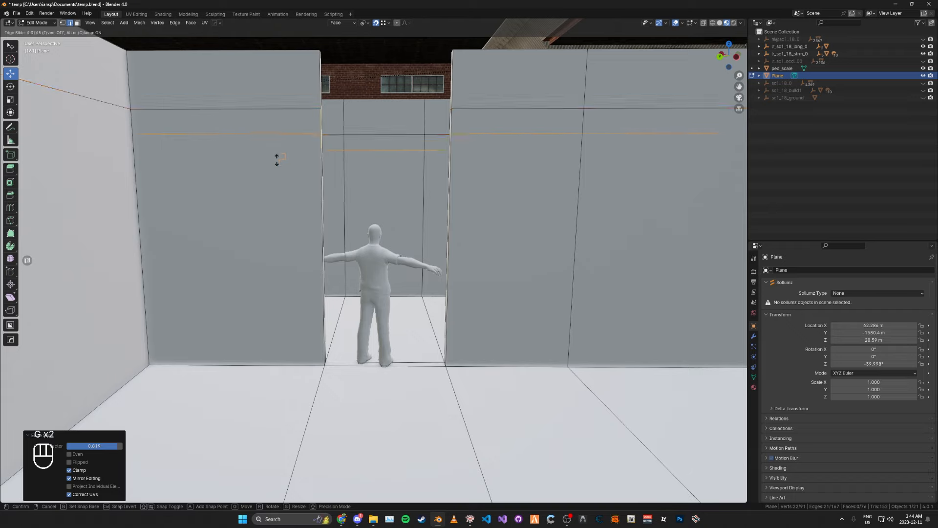
right_click(277, 157)
Turn off snapping and slide the new wall loop down to a door height just above the figure's head
left_click(373, 28)
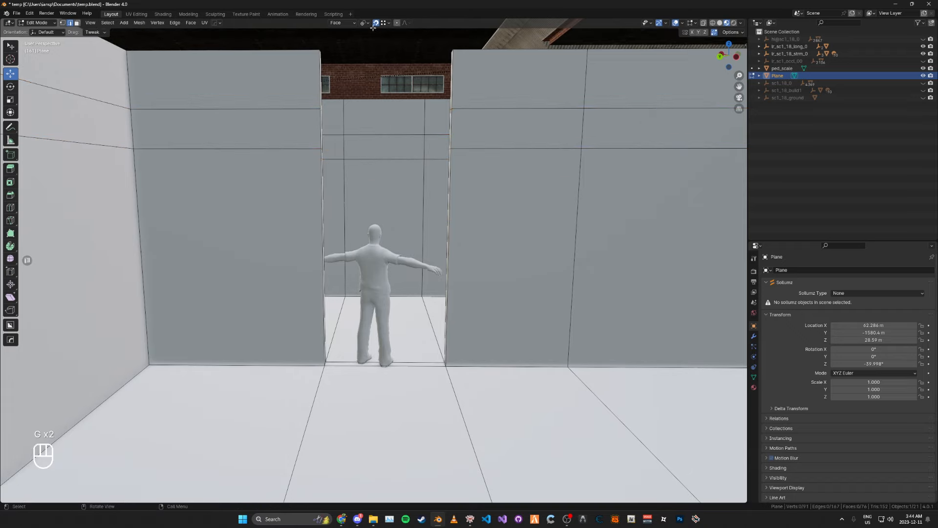
left_click(479, 152, "alt+shift")
key("g")
key("g")
left_click(469, 180)
middle_click_drag(469, 180, 471, 170)
key("g")
key("g")
right_click(471, 168)
key("g")
key("g")
left_click(472, 160)
Fill the underside and front of the doorway lintel with faces between the opposite edges of the partition wall
key("Tab")
left_click(471, 219)
middle_click_drag(472, 218, 471, 209)
middle_click_drag(433, 173, 346, 176)
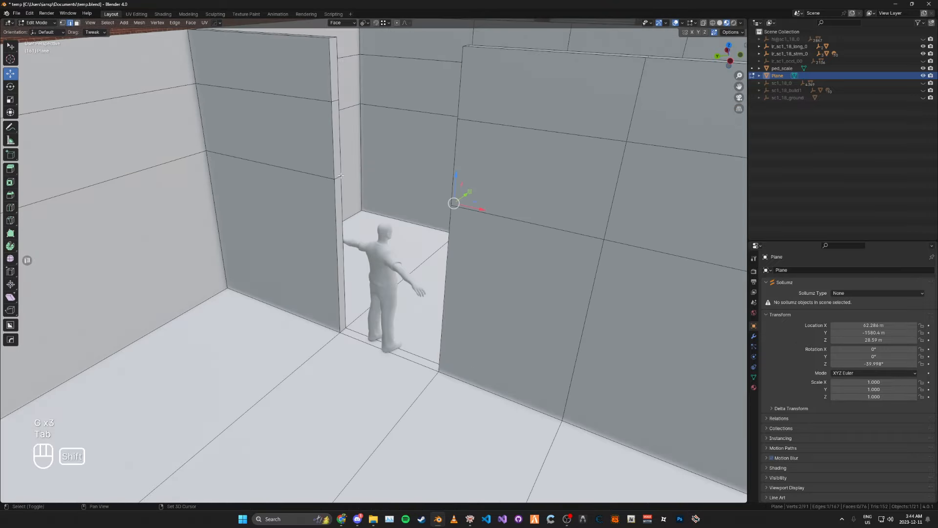
left_click(454, 162, "shift")
key("f")
middle_click_drag(454, 163, 313, 159)
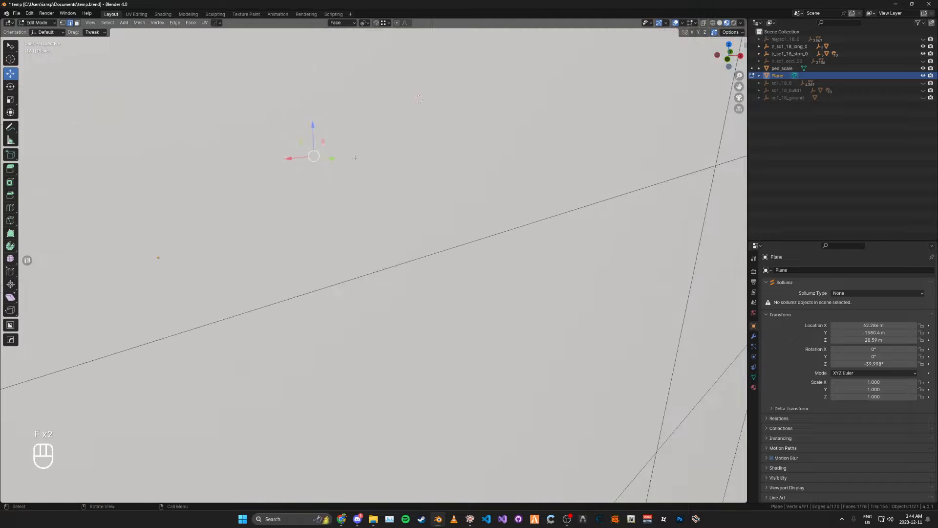
Fill the remaining openings above the doorway with faces on both sides of the partition wall
left_click(318, 157)
middle_click_drag(409, 155, 449, 153)
key("f")
key("ctrl+z")
key("f")
key("ctrl+z")
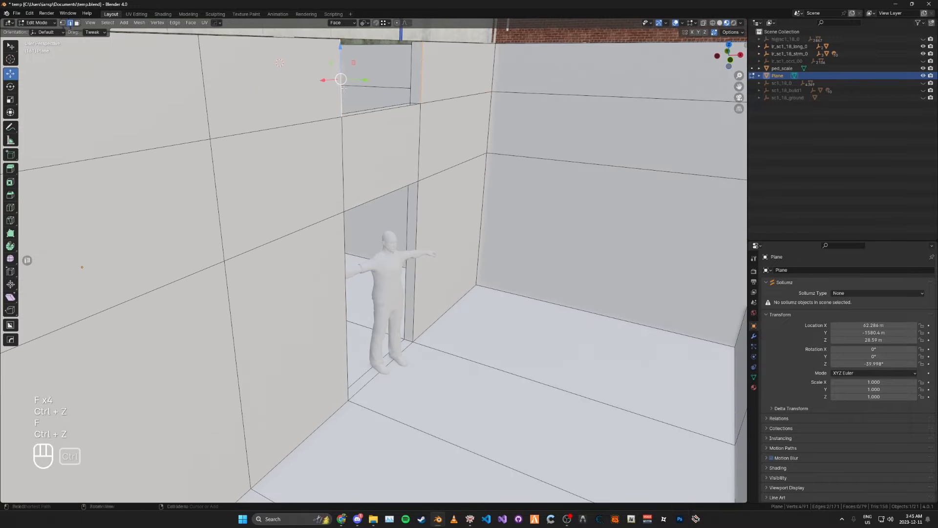
key("f")
middle_click_drag(420, 84, 375, 144)
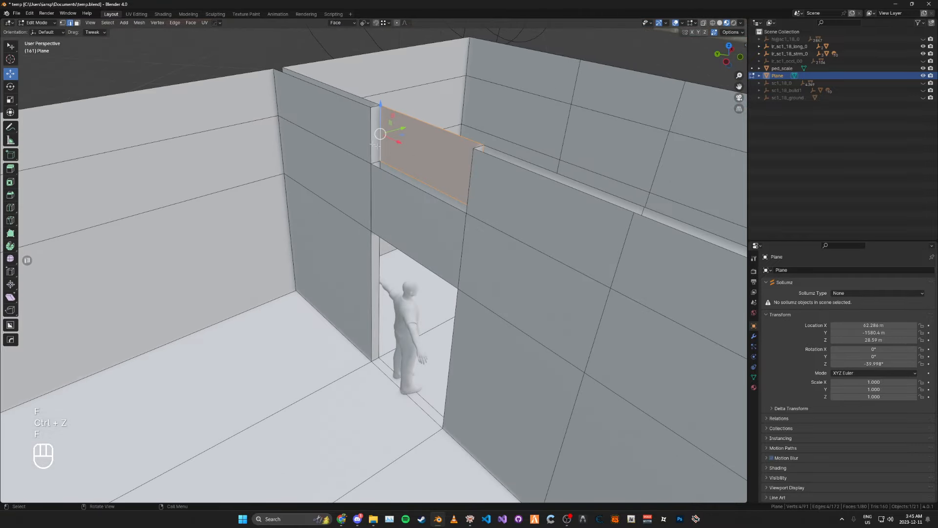
middle_click_drag(473, 186, 409, 183)
Delete the leftover faces inside the wall cavity above the doorway
key("Tab")
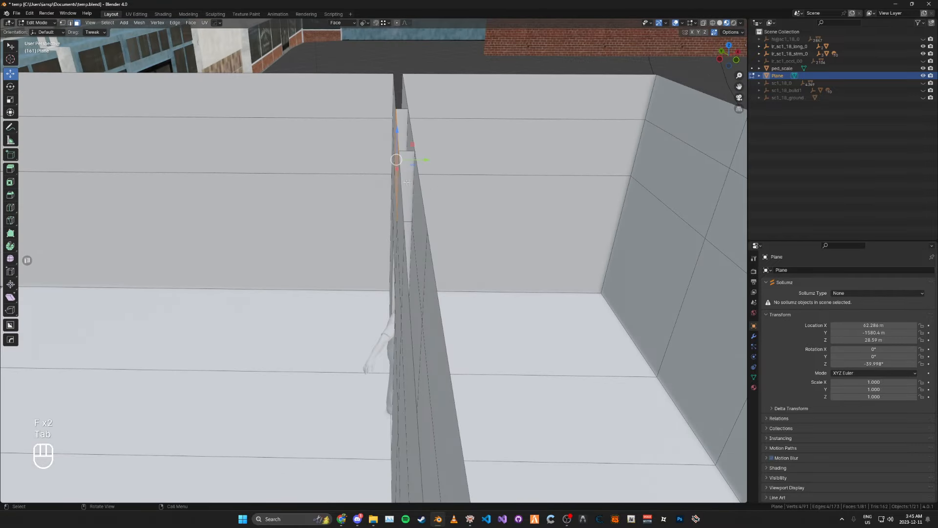
left_click(402, 132, "shift")
right_click(401, 132)
left_click(390, 273)
key("Tab")
Hide the ped_scale figure and save the file
middle_click_drag(390, 272, 465, 155)
left_click(402, 314)
key("h")
key("ctrl+s")
key("ctrl+s")
key("ctrl+s")
Switch the viewport to Solid shading and save the file
mouse_move(404, 297)
middle_mouse_down()
mouse_move(459, 243)
mouse_move(402, 256)
mouse_move(426, 203)
middle_mouse_up()
scroll(456, 268, "down", 3)
scroll(456, 269, "up", 3)
key("z")
key("ctrl+s")
key("ctrl+s")
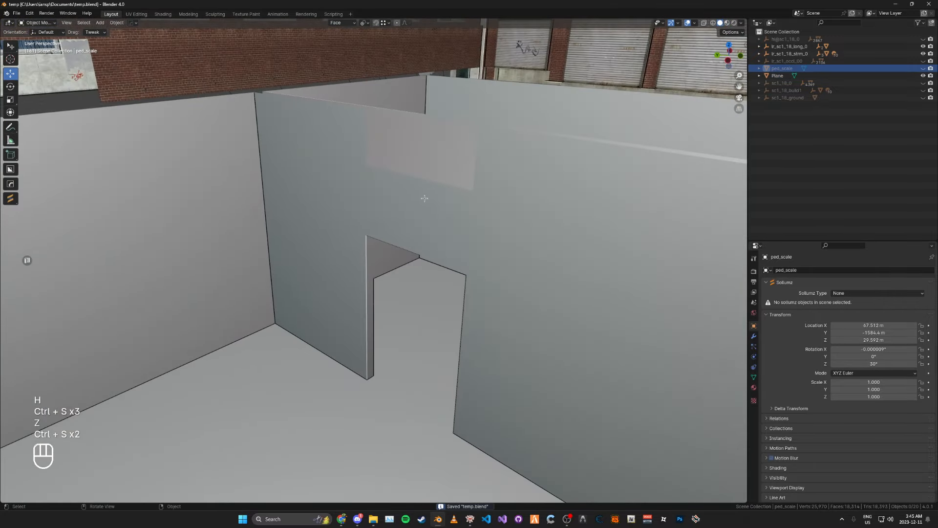
Flip the normals of the wrongly oriented faces above the partition doorway and save the file
left_click(424, 163)
key("Tab")
left_click(430, 150)
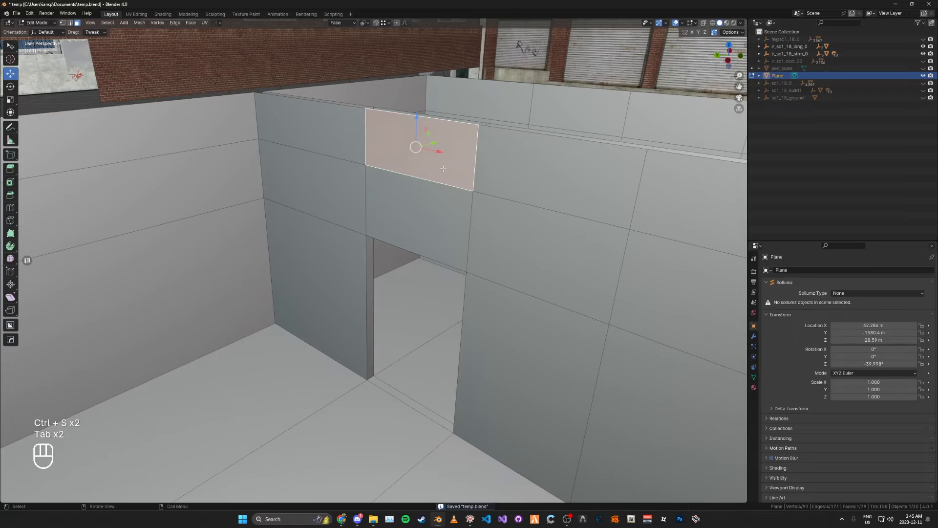
middle_click_drag(430, 151, 528, 158)
left_click(388, 168, "shift")
left_click(388, 214, "shift")
key("alt+n")
left_click(388, 214)
key("Tab")
middle_click_drag(388, 214, 326, 95)
key("ctrl+s")
key("ctrl+s")
key("ctrl+s")
key("ctrl+s")
key("ctrl+s")
Slide the slanted storefront wall face's upper corner vertex down to the low tiled wall's height and save the file
middle_click_drag(344, 249, 325, 255)
scroll(338, 250, "up", 1)
key("Tab")
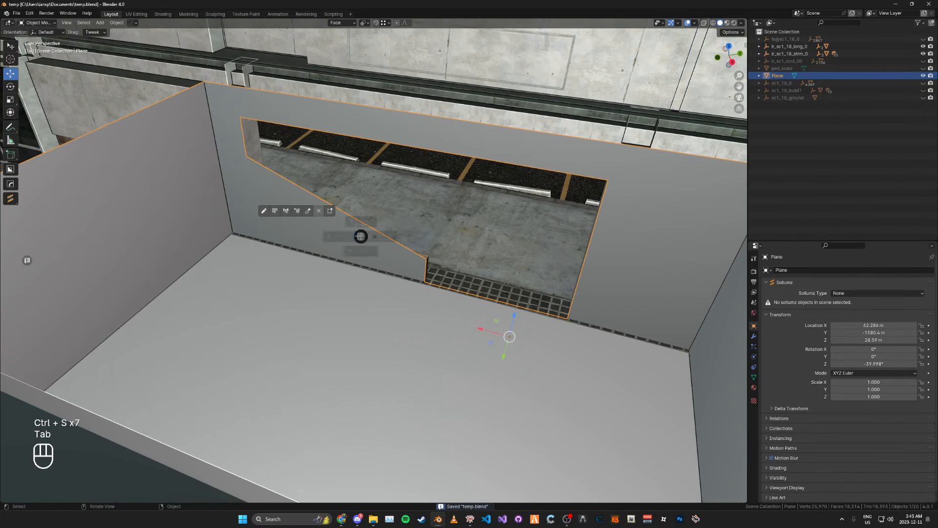
right_click(362, 230)
key("Tab")
key("Tab")
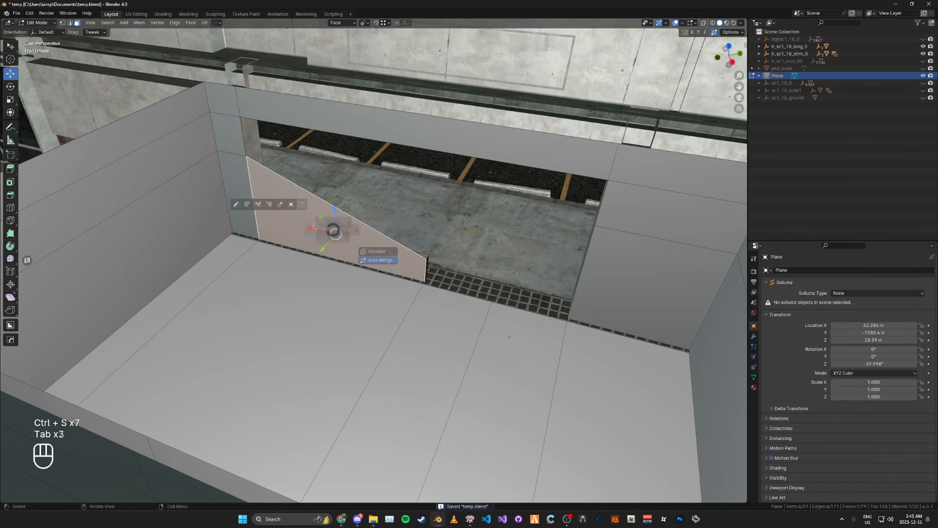
key("g")
key("g")
left_click(401, 254)
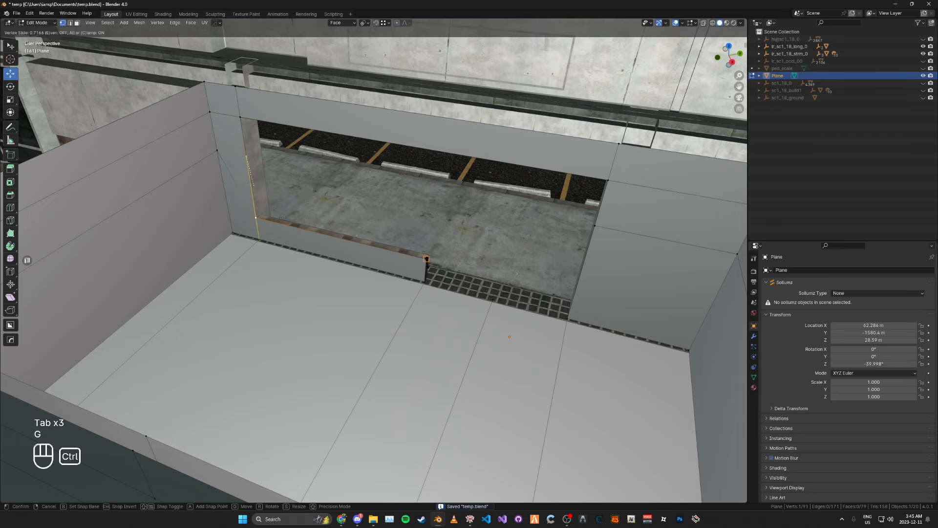
key("Tab")
key("ctrl+s")
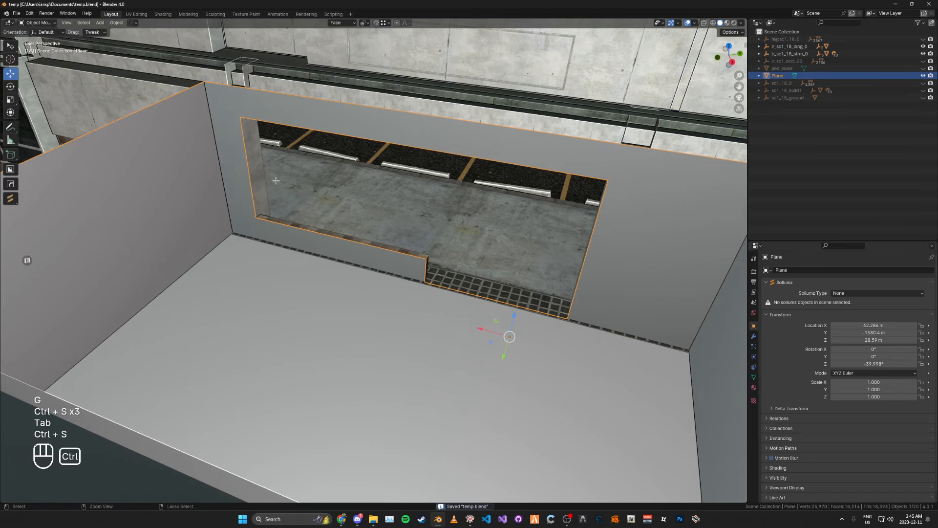
Fill the open top of the front room with ceiling faces between its opposite upper wall edges and save the file
middle_click_drag(281, 214, 424, 255)
key("Tab")
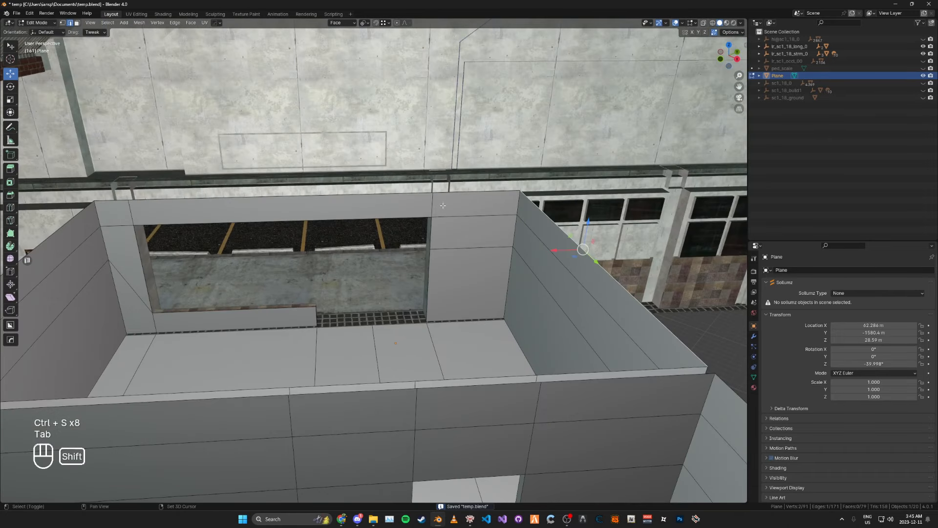
middle_click_drag(445, 208, 420, 185, "shift")
left_click(451, 176, "shift")
key("f")
left_click(359, 176)
middle_click_drag(339, 203, 315, 198)
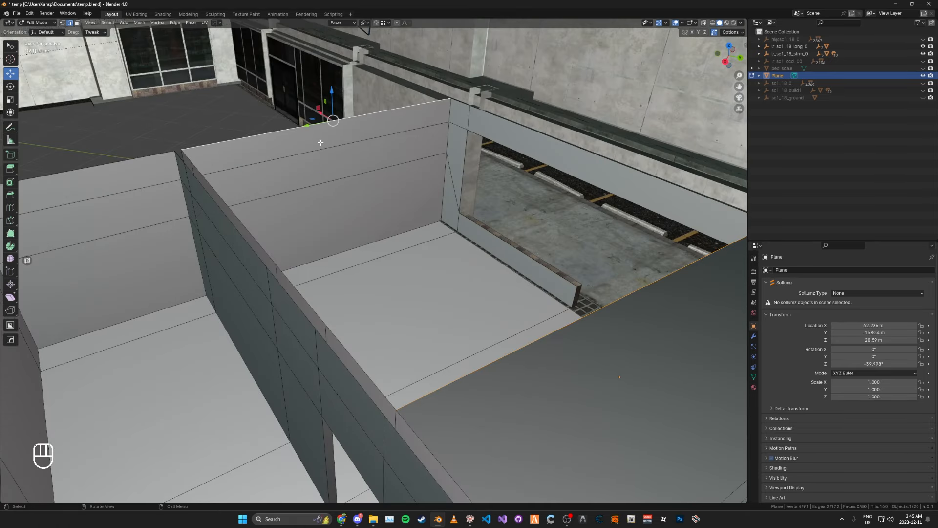
key("f")
key("Tab")
key("ctrl+s")
Fill the first ceiling faces over the open narrow room between its opposite upper wall edges
middle_click_drag(318, 188, 439, 215)
key("Tab")
scroll(232, 176, "down", 3)
left_click(418, 220)
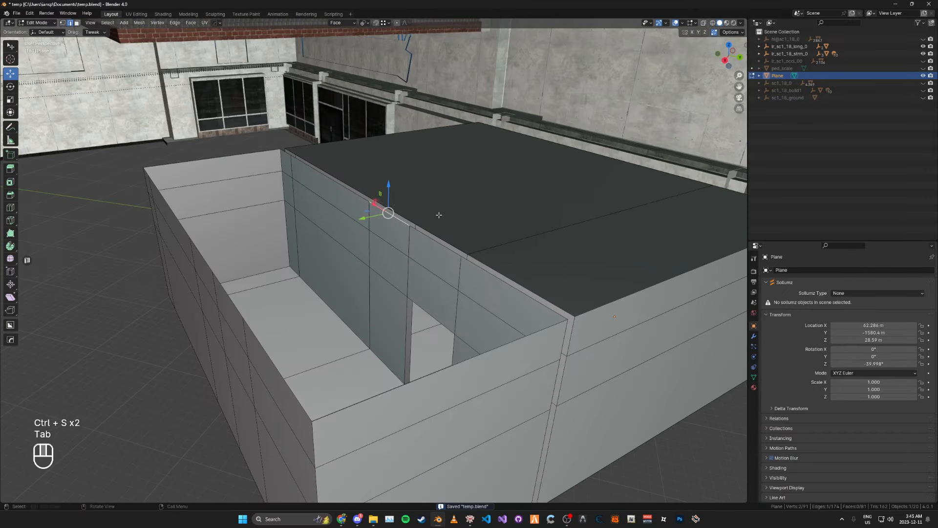
middle_click_drag(274, 159, 334, 167)
left_click(297, 160)
left_click(324, 170, "shift")
key("f")
left_click(383, 209)
key("ctrl+z")
middle_click_drag(222, 267, 266, 262)
left_click(225, 313, "shift")
key("f")
Fill the remaining ceiling faces over the narrow room and save the file
left_click(305, 337)
left_click(408, 232, "shift")
key("f")
left_click(473, 240)
key("f")
key("Tab")
scroll(345, 246, "down", 10)
key("ctrl+s")
key("ctrl+s")
key("ctrl+s")
scroll(345, 245, "down", 5)
key("ctrl+s")
middle_click_drag(345, 246, 369, 248)
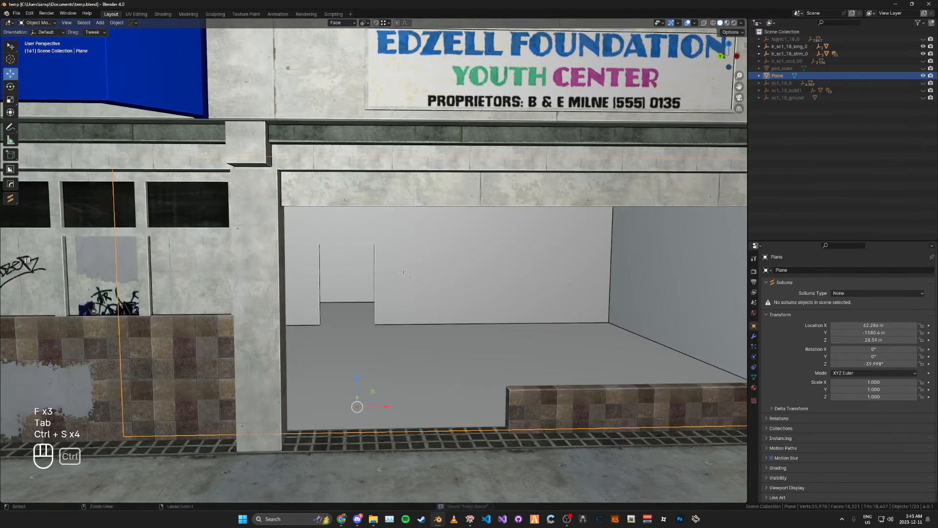
Set the Plane interior shell's origin to its geometry and save the file
middle_click_drag(420, 290, 341, 259, "shift")
key("shift+s")
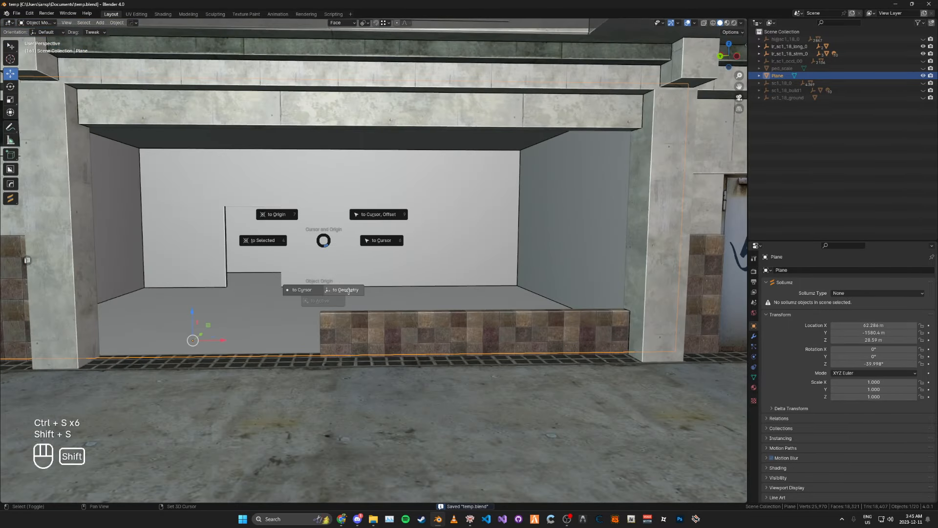
left_click(348, 291)
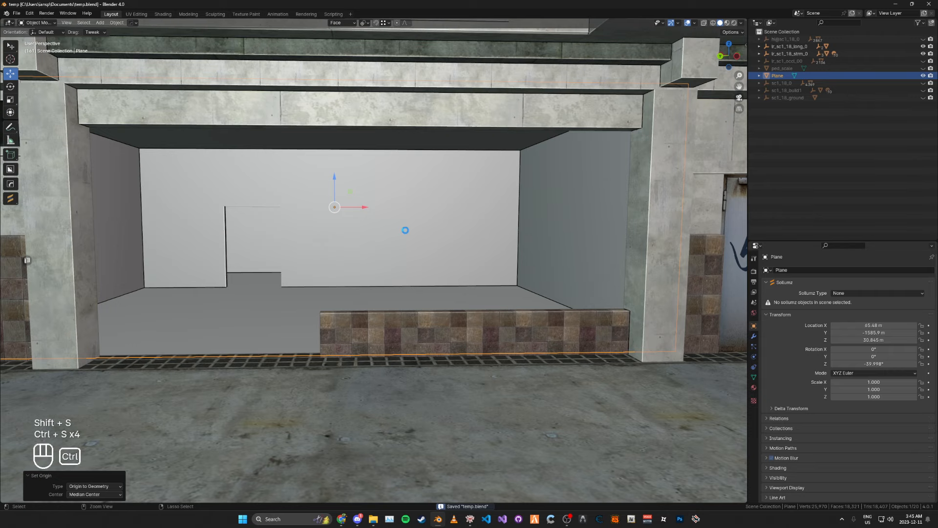
key("ctrl+s")
key("ctrl+s")
key("ctrl+s")
mouse_move(405, 230)
middle_mouse_down()
mouse_move(465, 244)
mouse_move(422, 230)
middle_mouse_up()
key("ctrl+s")
Open the Plane shell's material properties and save the file
left_click(777, 76)
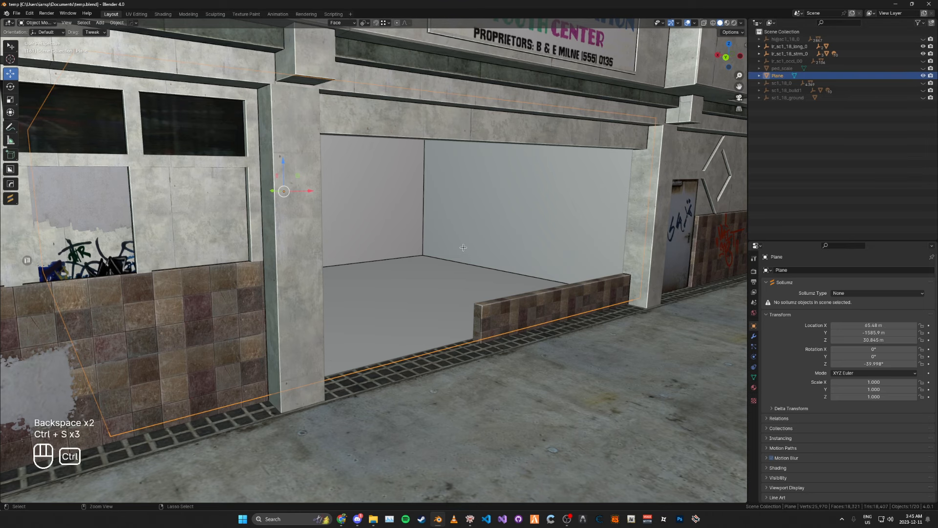
key("ctrl+s")
middle_click_drag(462, 247, 457, 252)
left_click(753, 387)
key("ctrl+s")
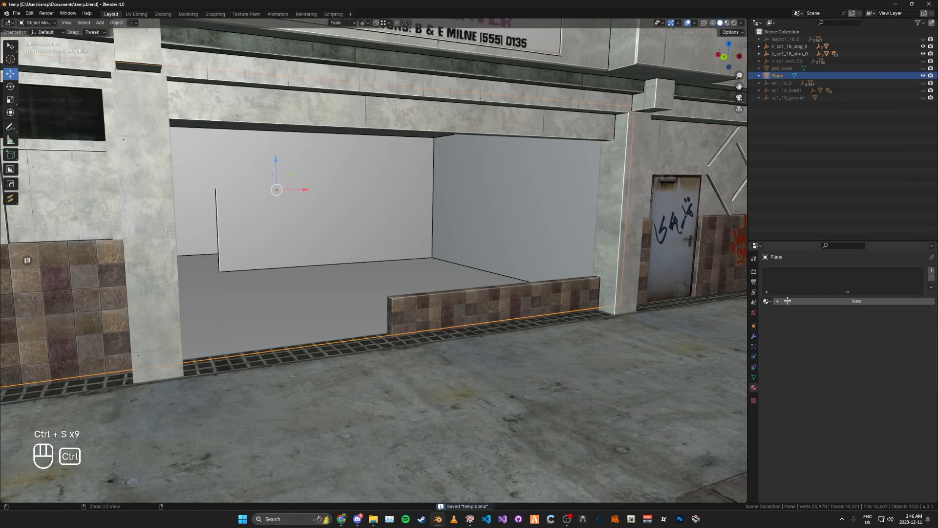
mouse_move(400, 276)
middle_mouse_down()
mouse_move(305, 273)
mouse_move(394, 287)
middle_mouse_up()
key("ctrl+s")
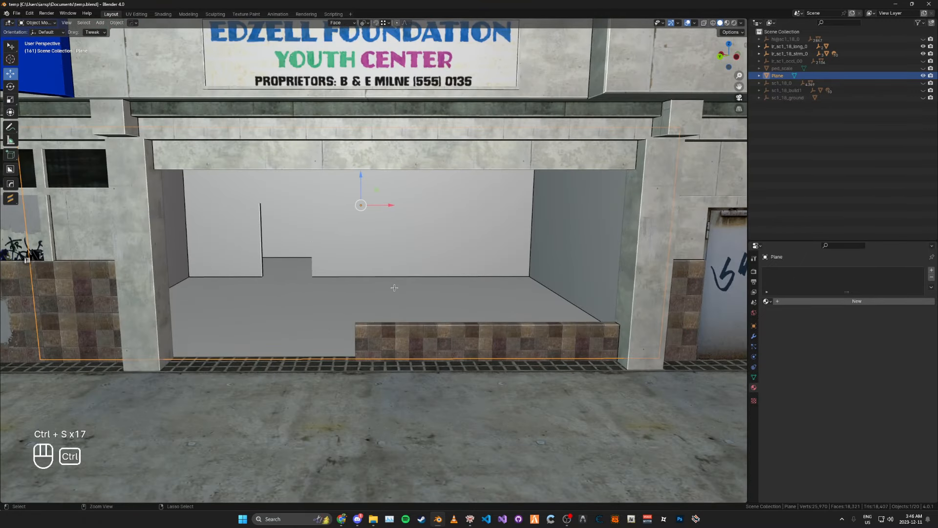
Save the file and add a cube mesh object for the storefront window frame
middle_click_drag(335, 254, 496, 268)
scroll(340, 266, "up", 3)
key("ctrl+s")
scroll(341, 267, "up", 1)
middle_click_drag(497, 268, 420, 249, "shift")
middle_click_drag(420, 249, 457, 247)
scroll(457, 247, "up", 4)
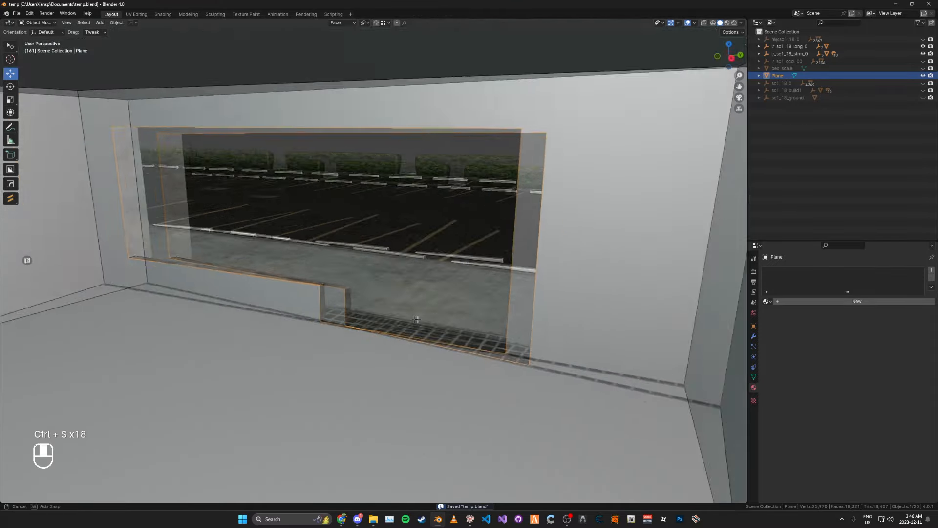
key("ctrl+s")
middle_click_drag(391, 191, 468, 199, "shift")
left_click(441, 138)
key("shift+a")
left_click(477, 159)
middle_click_drag(478, 160, 371, 221)
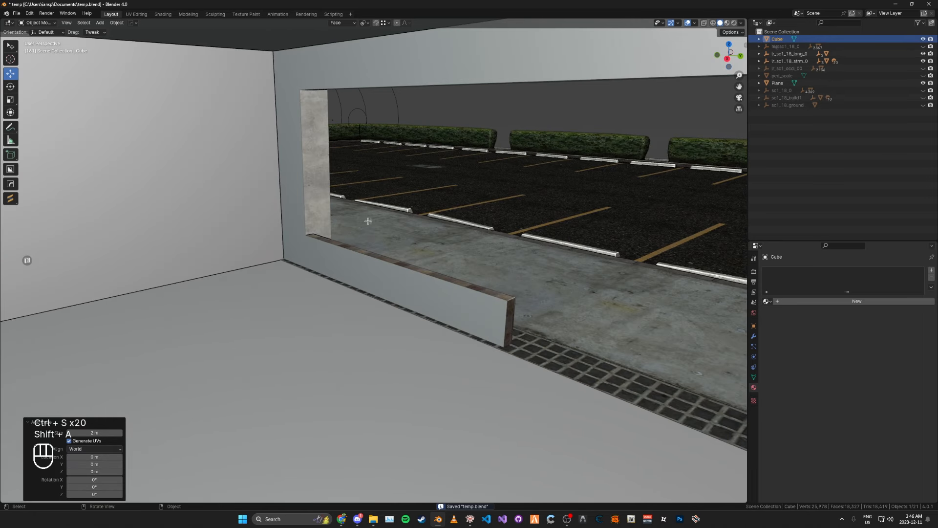
Move the cube to the low wall's corner in the storefront opening and give it the shell's Z rotation of -39.998°
left_click(402, 320)
left_click(753, 325)
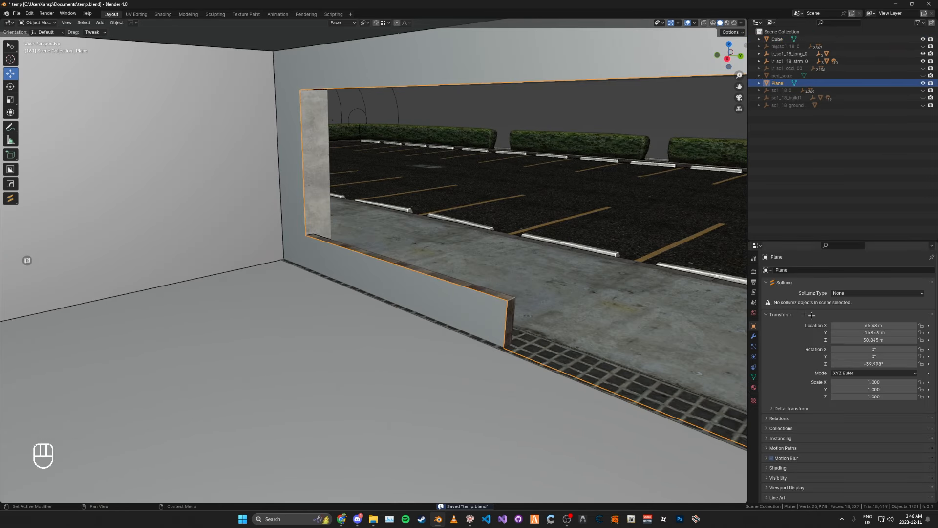
left_click(777, 38)
key("g")
left_click(306, 238, "ctrl")
left_click_drag(851, 360, 587, 309)
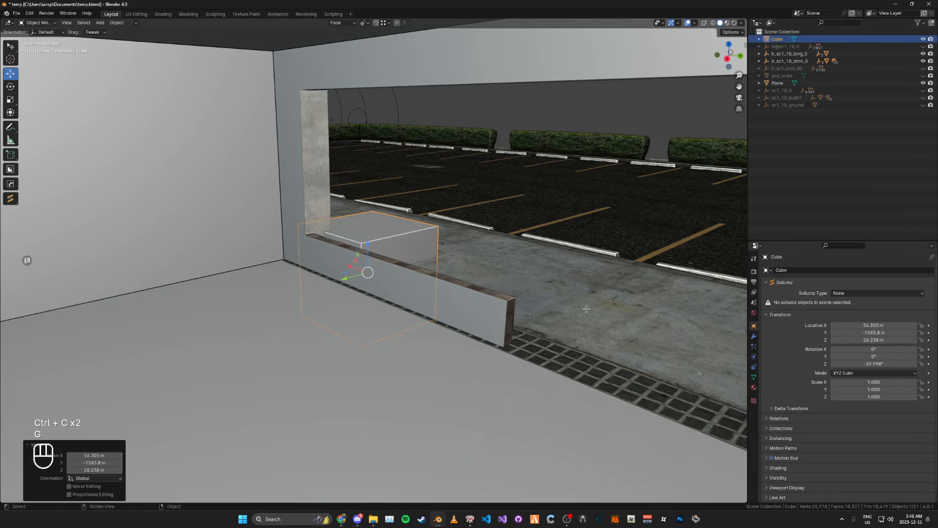
Slide the cube horizontally along its face axes to line its corner up with the storefront opening's side edge
middle_click(309, 240, "alt")
middle_click_drag(309, 240, 346, 249)
scroll(346, 249, "up", 4)
key("g")
middle_click(391, 252)
left_click(413, 251)
key("g")
left_click(356, 242, "ctrl")
Raise the cube vertically so its bottom corner snaps to the low wall's top edge, and save the file
scroll(357, 243, "down", 3)
key("g")
middle_click(364, 211)
left_click(376, 243, "ctrl")
key("g")
middle_click(369, 235)
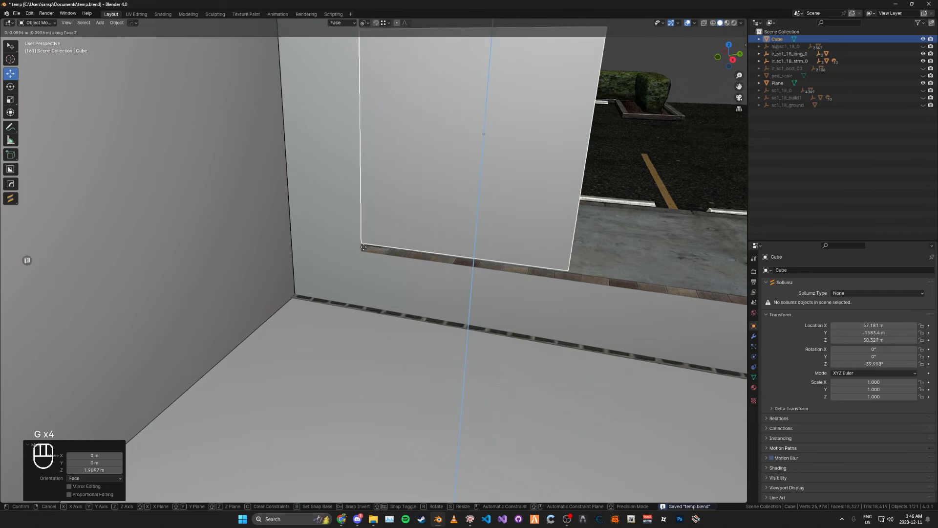
left_click(361, 242, "ctrl")
scroll(360, 230, "down", 1)
key("ctrl+s")
Slide the cube across the low wall's thickness into position and save the file
middle_click_drag(361, 229, 500, 266)
key("g")
middle_click(427, 234)
left_click(424, 236, "ctrl")
key("ctrl+s")
key("ctrl+s")
Move the cube's faces inward along Y to thin it into a panel on top of the low wall
key("Tab")
left_click(483, 255)
key("g")
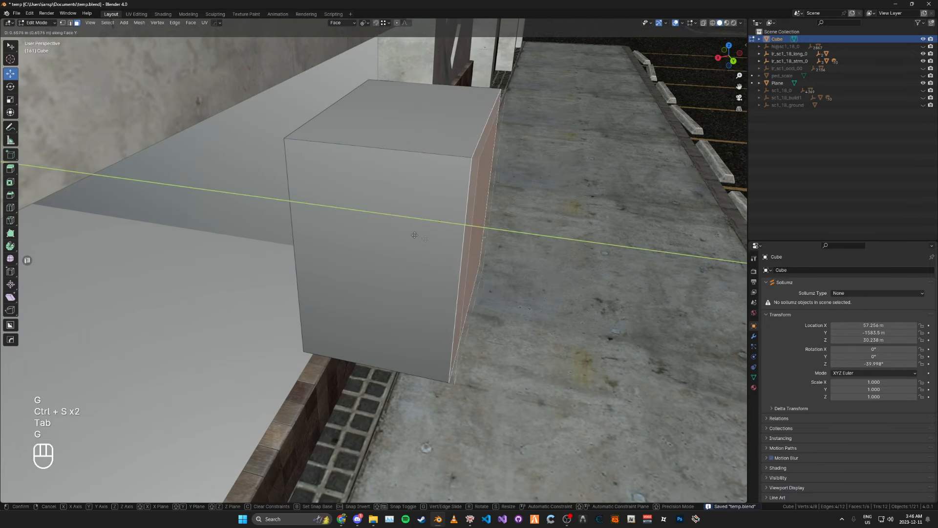
left_click(360, 210)
middle_click_drag(361, 209, 379, 176)
key("g")
left_click(416, 232)
middle_click_drag(416, 231, 323, 264)
left_click(377, 257)
key("g")
left_click(374, 249)
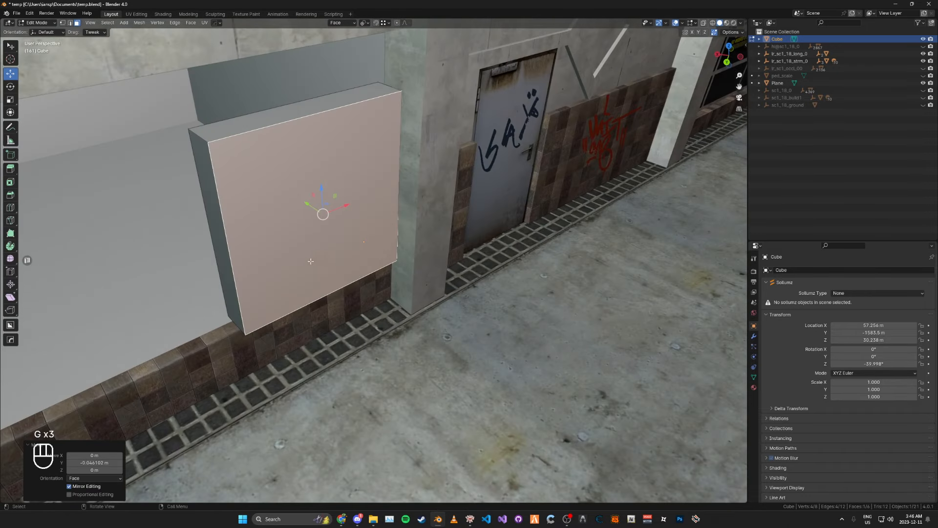
Move the panel's side face along X to narrow it into a slim post against the opening's side edge
left_click(225, 261)
key("g")
middle_click(313, 251)
left_click(544, 235)
middle_click_drag(544, 235, 497, 226)
key("g")
left_click(511, 241)
key("g")
left_click(522, 226)
key("g")
left_click(494, 227)
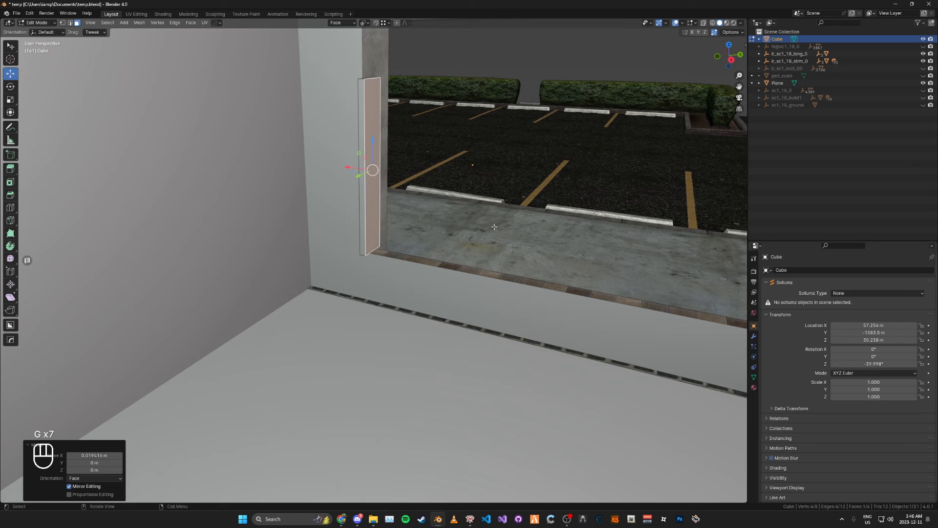
Raise the post's top face to the storefront opening's upper edge and save the file
left_click_drag(384, 182, 398, 237, "shift")
scroll(377, 197, "up", 1)
left_click(379, 177)
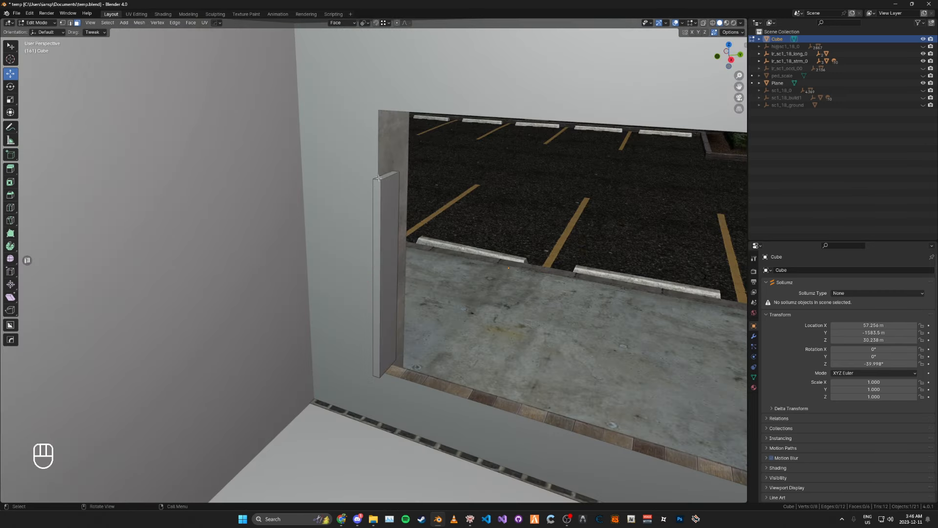
key("g")
left_click(375, 114, "ctrl")
key("Tab")
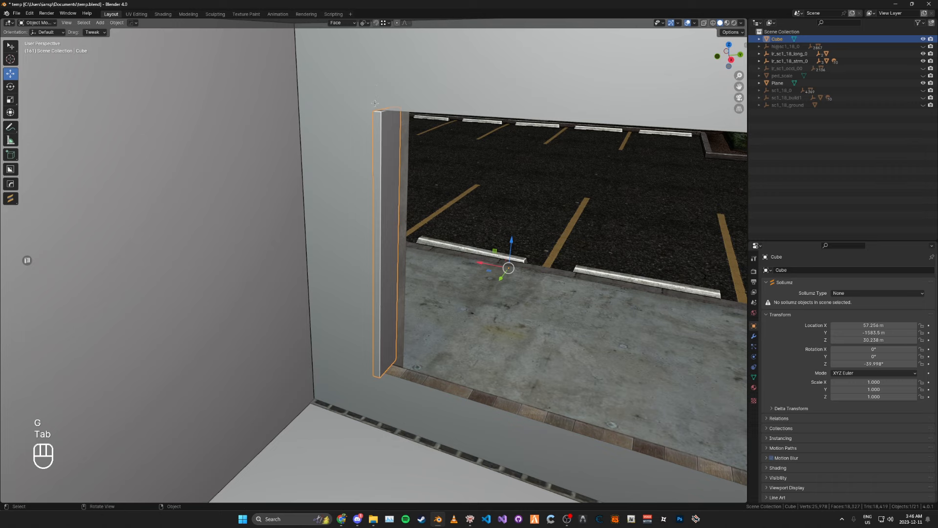
middle_click_drag(377, 118, 384, 105)
key("ctrl+s")
key("ctrl+s")
Set the post object's origin to its geometry
scroll(387, 146, "down", 2)
key("Tab")
middle_click_drag(386, 177, 419, 175)
middle_click_drag(419, 175, 343, 161, "shift")
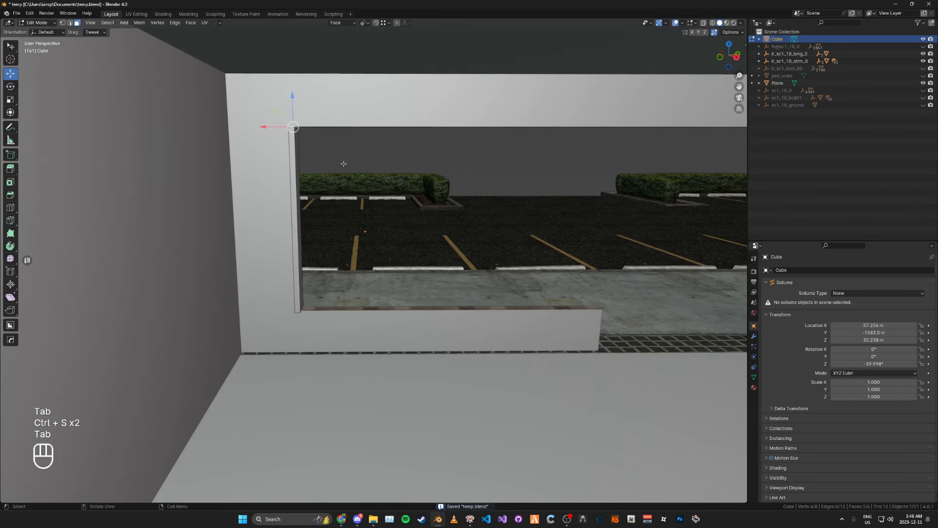
key("Tab")
left_click(435, 298)
Duplicate the whole post mesh about 4.35 m along X to the low wall's free end
key("Tab")
key("a")
key("shift+d")
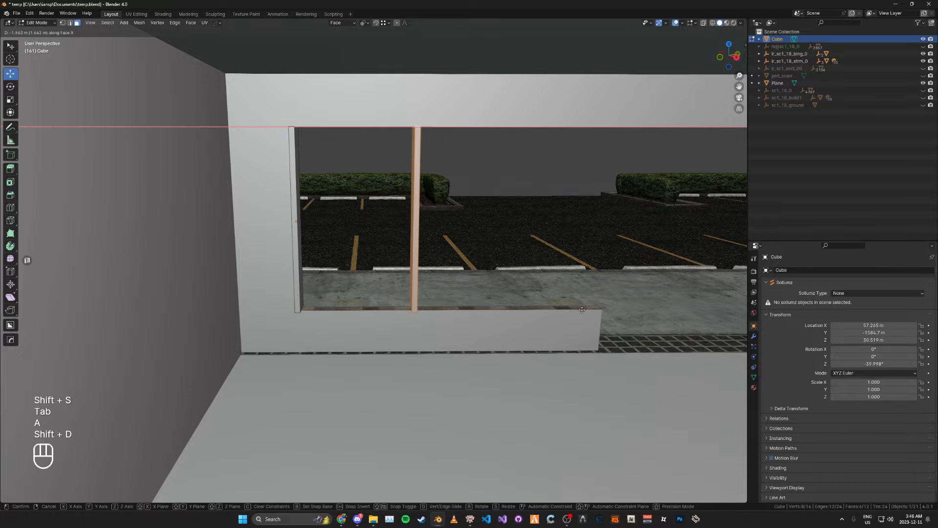
left_click(596, 312, "ctrl")
Snap the duplicated post flush with the end of the low wall and save the file
middle_click_drag(595, 313, 509, 298)
middle_click_drag(508, 298, 656, 310)
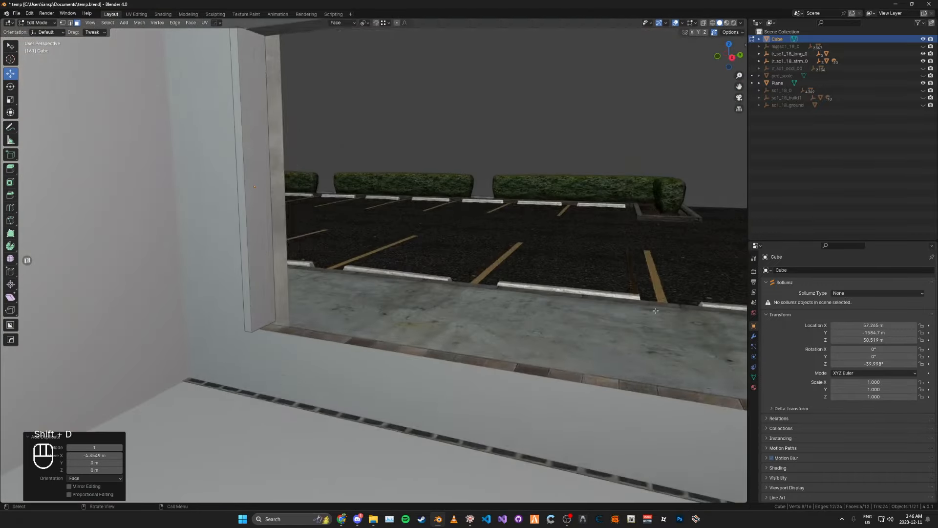
scroll(655, 310, "down", 3)
middle_click_drag(570, 342, 422, 290, "shift")
scroll(391, 274, "up", 3)
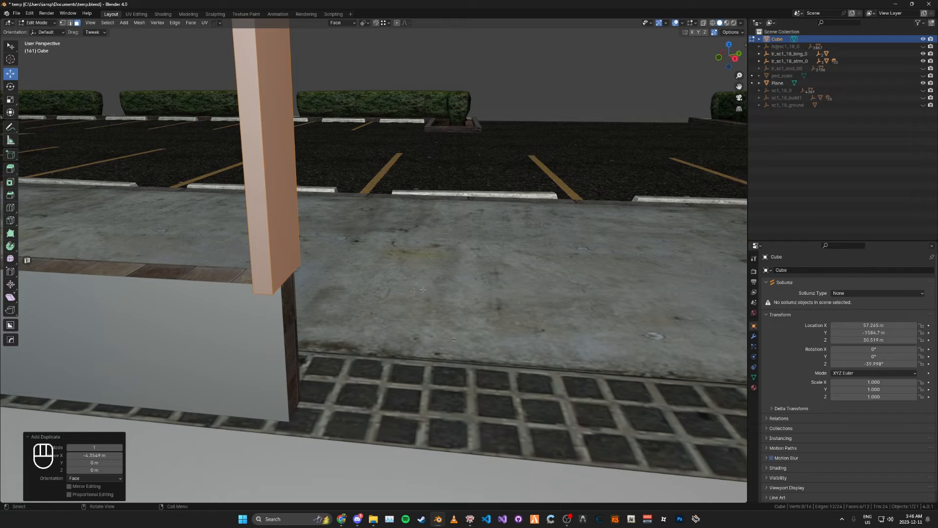
key("g")
middle_click(391, 288)
left_click(299, 279, "ctrl")
scroll(299, 280, "down", 4)
middle_click_drag(299, 279, 286, 344)
middle_click_drag(286, 345, 433, 293)
key("Tab")
key("ctrl+s")
key("ctrl+s")
key("ctrl+s")
Add a horizontal loop cut near the bottom of the corner post and slide it close to the low wall's upper edge
key("Tab")
key("ctrl+r")
left_click(213, 278)
left_click(190, 353)
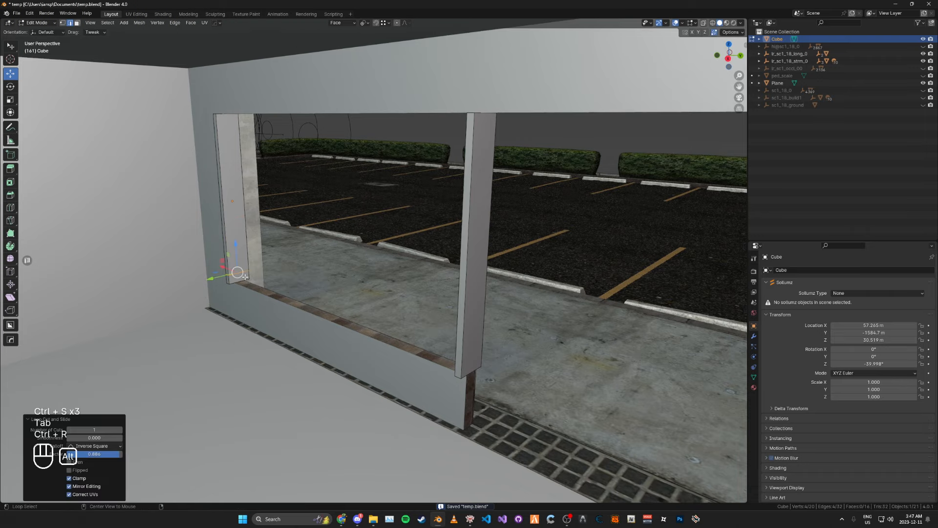
scroll(189, 353, "up", 6)
key("g")
key("g")
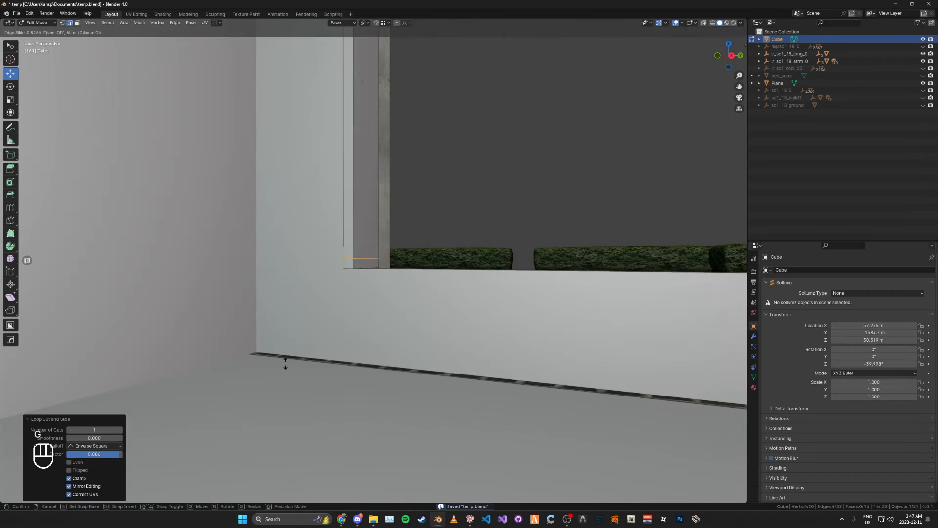
left_click(286, 363)
Add a matching horizontal loop cut near the bottom of the post at the low wall's free end
middle_click_drag(286, 362, 452, 279)
key("ctrl+r")
left_click(435, 251)
left_click(434, 254)
key("g")
key("g")
left_click(303, 244)
Fill faces between the lower ends of the two posts to form the window frame's bottom rail
key("Tab")
key("Tab")
key("f")
key("Tab")
key("Tab")
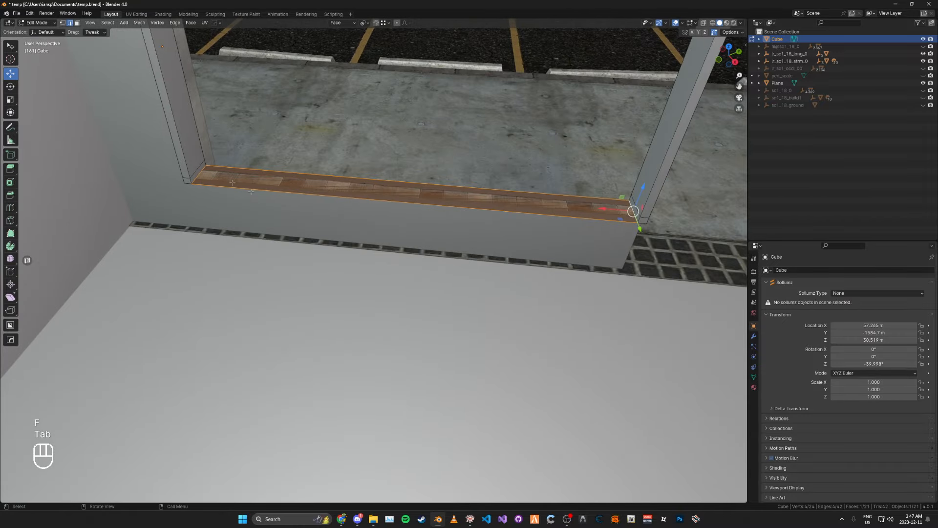
left_click(194, 168)
left_click(640, 219, "shift")
key("f")
key("f")
middle_click_drag(205, 171, 558, 288)
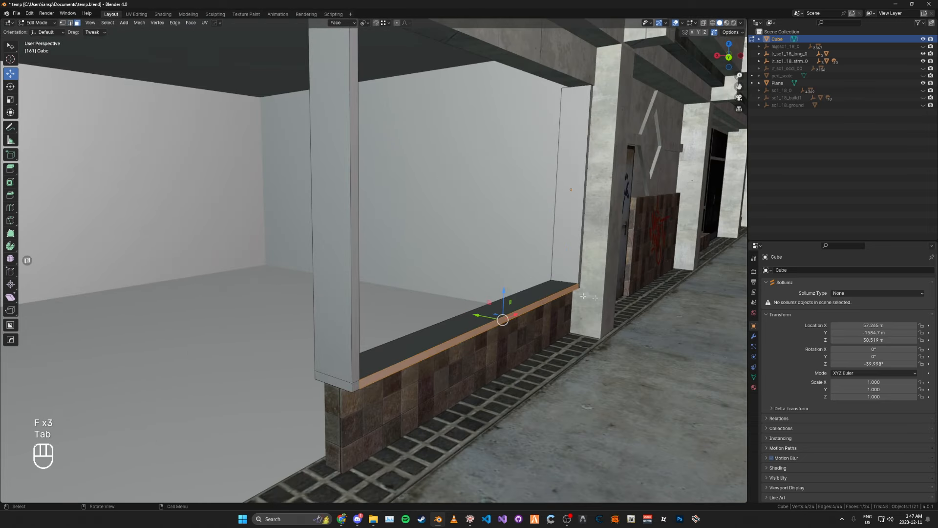
Correct the normals of the bottom rail's inverted top face and save the file
left_click(536, 296)
key("alt+n")
left_click(536, 296)
key("Tab")
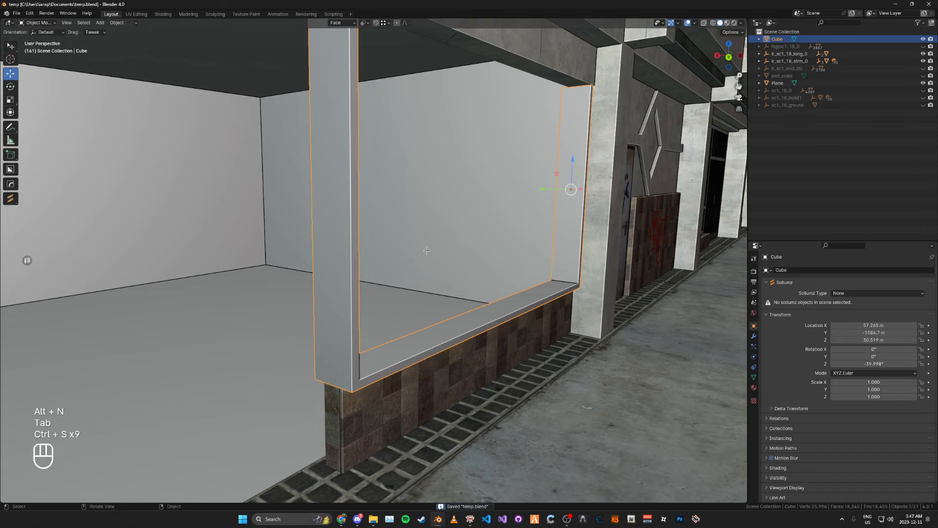
Add a loop cut near the top of the corner post and slide it to the top rail's thickness
middle_click_drag(424, 251, 422, 284)
key("Tab")
left_click(261, 221)
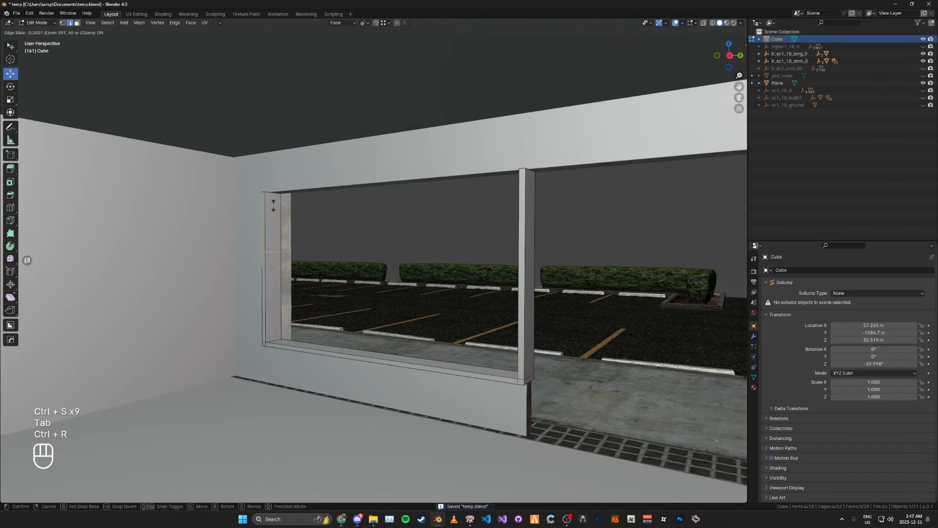
left_click(354, 150)
middle_click_drag(354, 150, 391, 152)
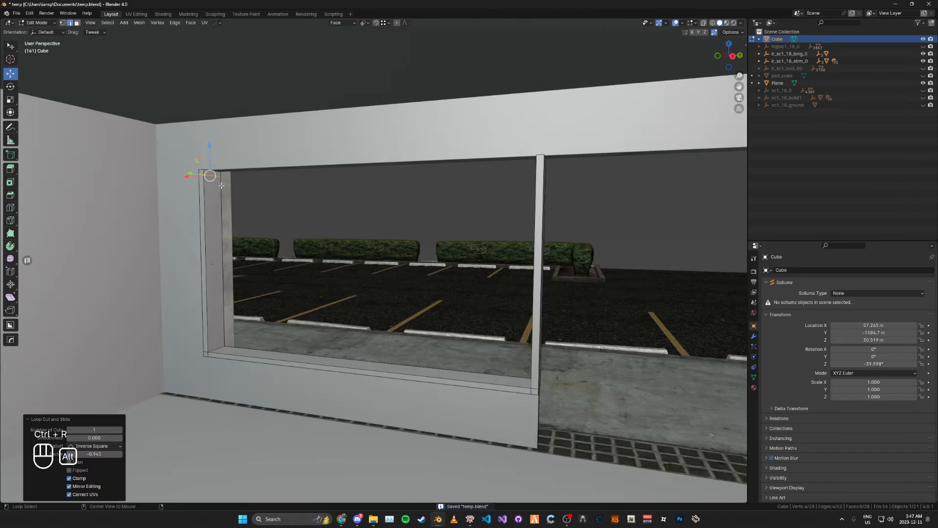
middle_click_drag(215, 137, 290, 194, "shift")
scroll(290, 193, "up", 4)
key("g")
left_click(292, 174)
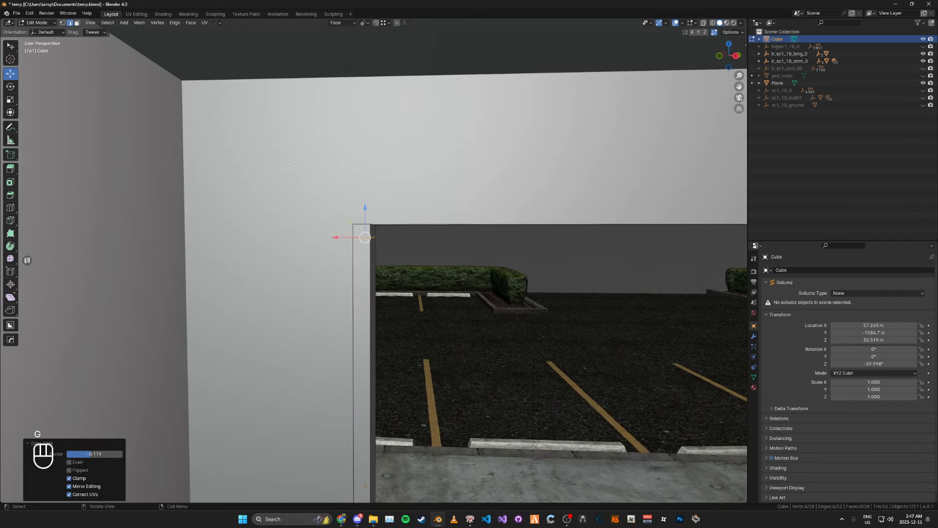
Add a matching horizontal loop cut near the top of the free-end post
scroll(303, 176, "down", 6)
middle_click_drag(379, 196, 242, 158, "shift")
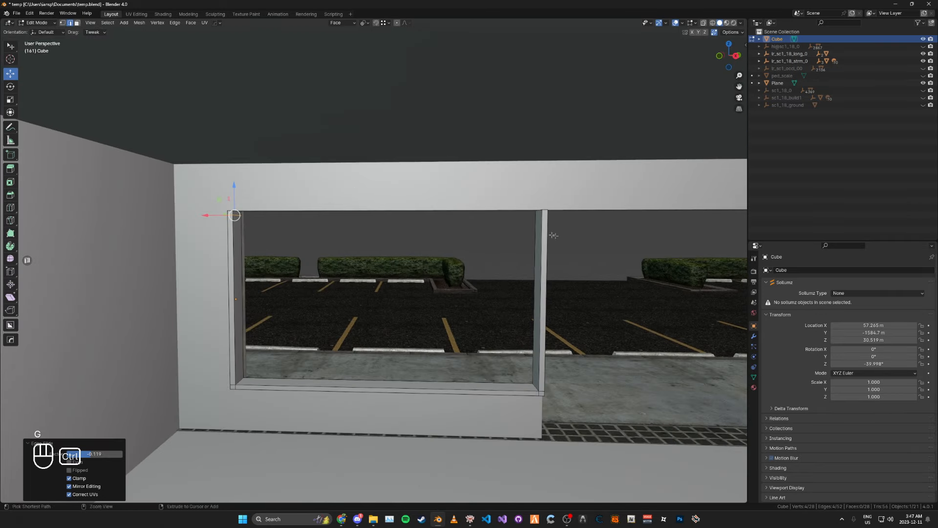
left_click(230, 216)
key("Tab")
middle_click_drag(298, 230, 386, 227)
Fill faces between the upper ends of the two posts to form the window frame's top rail and save the file
left_click(266, 221)
scroll(415, 223, "up", 3)
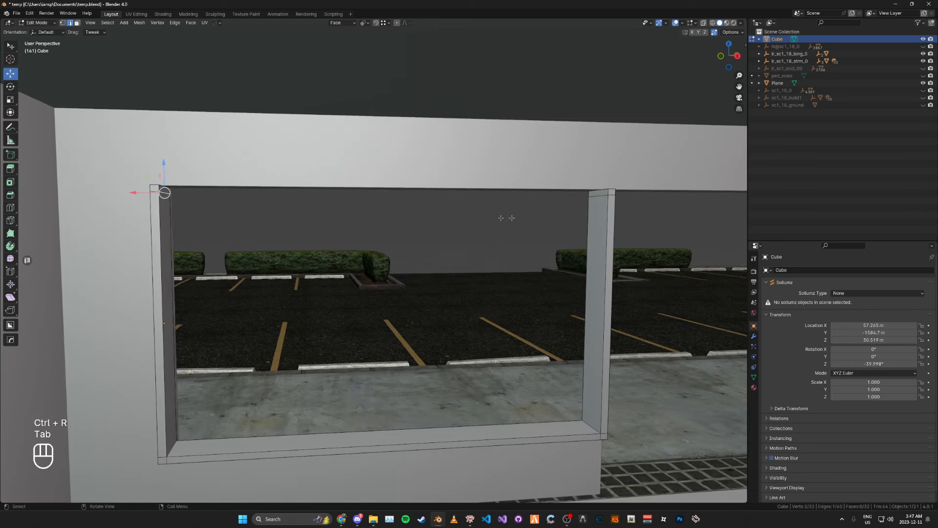
middle_click_drag(594, 206, 592, 202)
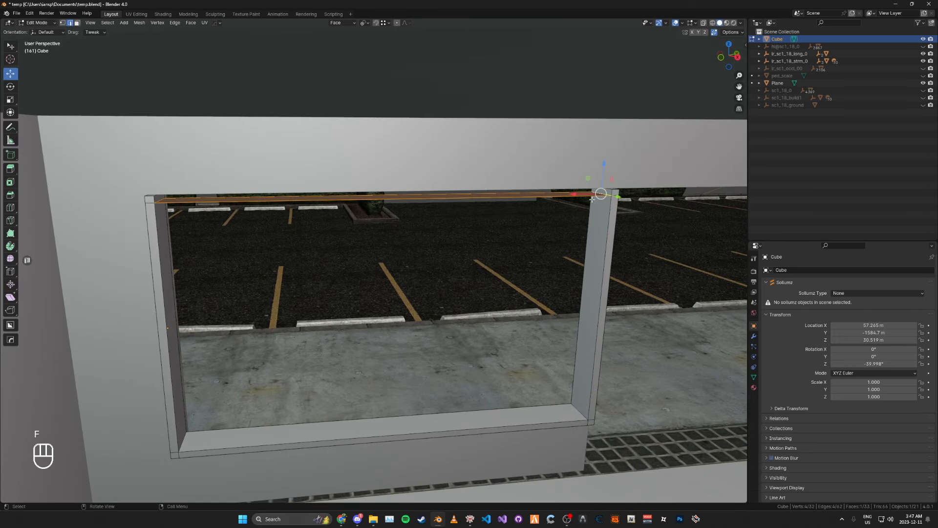
key("f")
middle_click_drag(153, 200, 234, 210)
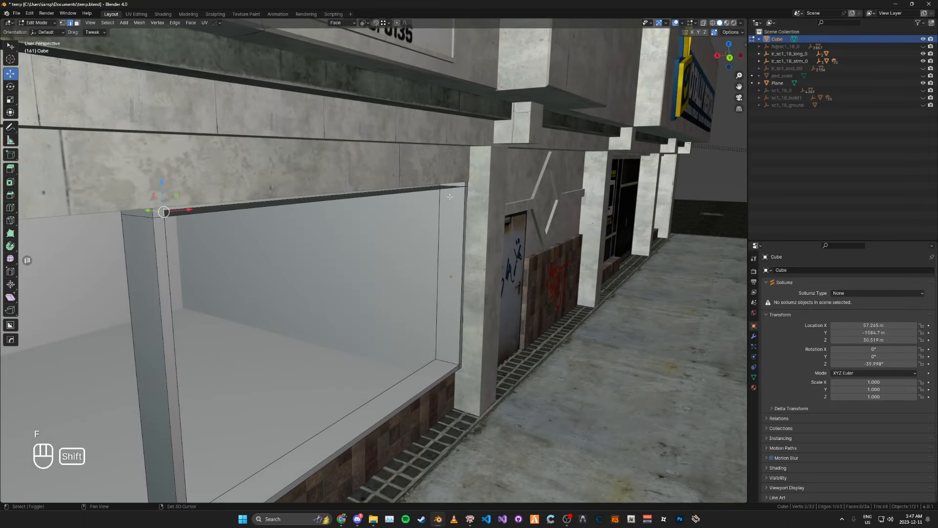
mouse_move(327, 206)
middle_mouse_down()
mouse_move(385, 206)
mouse_move(323, 196)
middle_mouse_up()
key("f")
key("Tab")
middle_click_drag(315, 159, 372, 149)
key("ctrl+s")
mouse_move(410, 184)
middle_mouse_down()
mouse_move(430, 171)
mouse_move(484, 216)
mouse_move(453, 255)
mouse_move(412, 183)
middle_mouse_up()
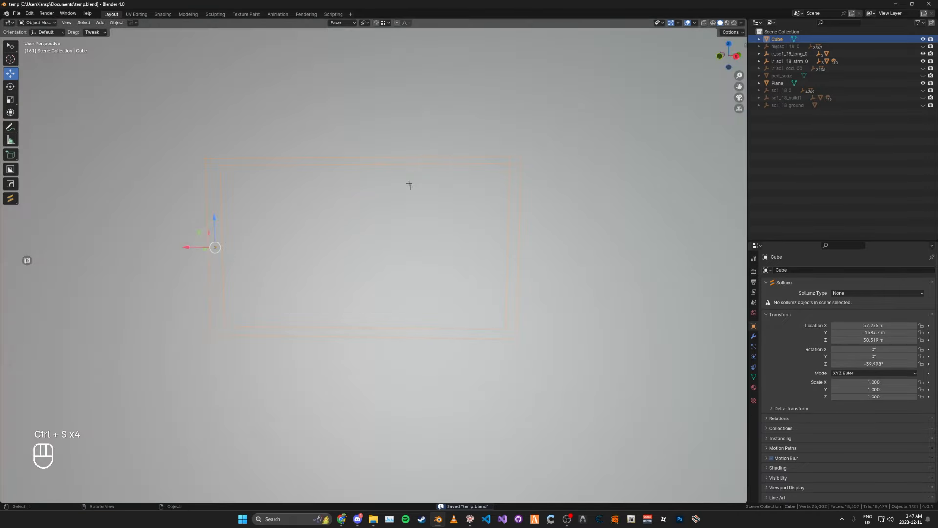
Inspect the window frame and its free-end post beside the doorway opening, and save the file
scroll(459, 182, "up", 2)
left_click(475, 185)
key("ctrl+s")
key("ctrl+s")
key("ctrl+s")
key("ctrl+s")
key("ctrl+s")
scroll(474, 198, "down", 2)
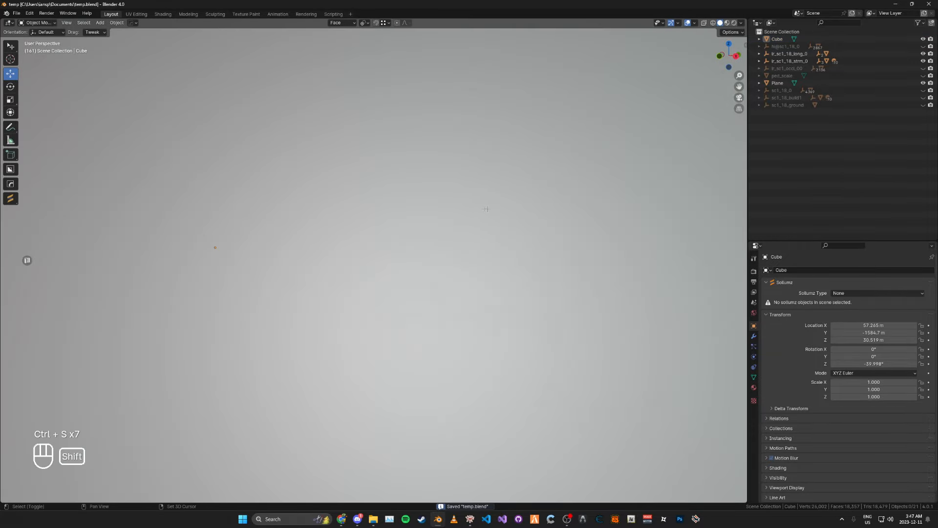
scroll(474, 198, "up", 1)
middle_click_drag(474, 197, 329, 203, "shift")
key("ctrl+s")
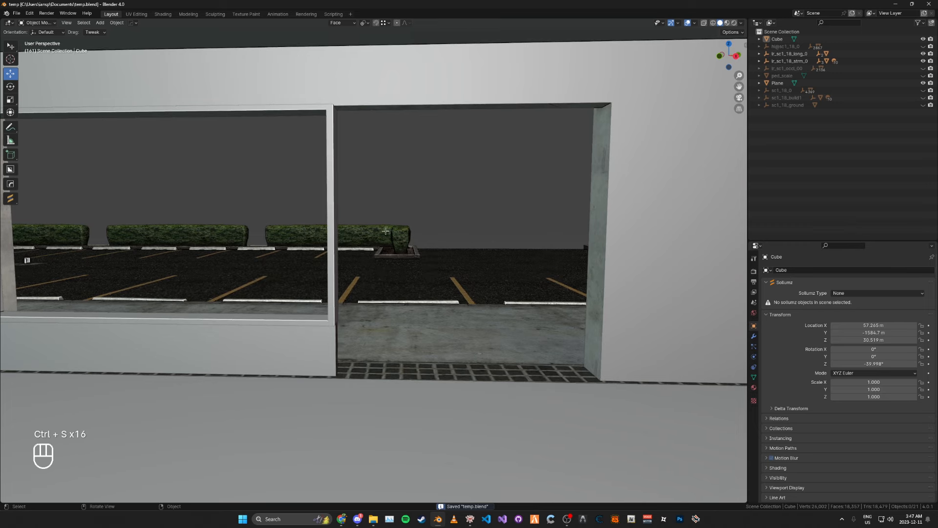
left_click(331, 240)
key("Tab")
left_click(331, 244)
middle_click_drag(353, 249, 334, 274)
left_click(337, 280)
left_click(355, 213)
key("ctrl+s")
key("ctrl+s")
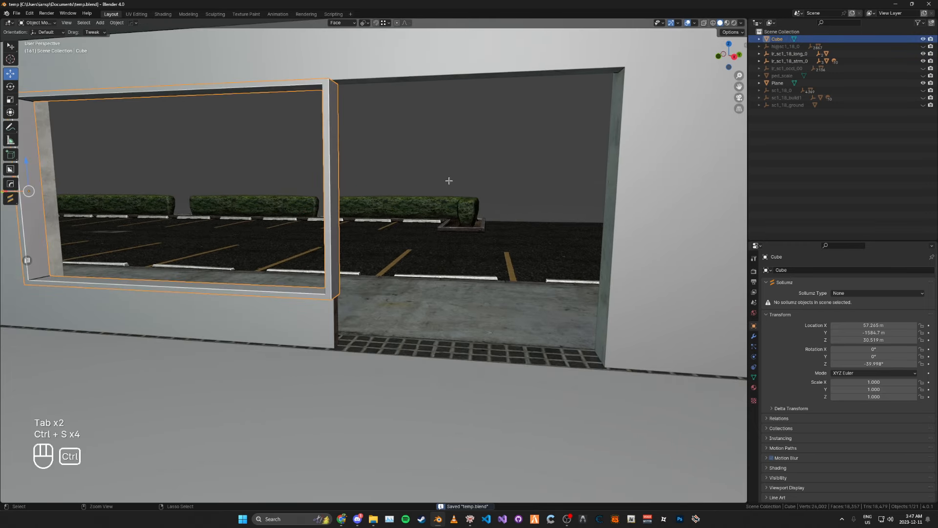
Add a new cube object and move it to the doorway opening beside the low wall
key("shift+a")
left_click(505, 171)
key("g")
left_click(340, 341, "ctrl")
key("g")
left_click(337, 354, "ctrl")
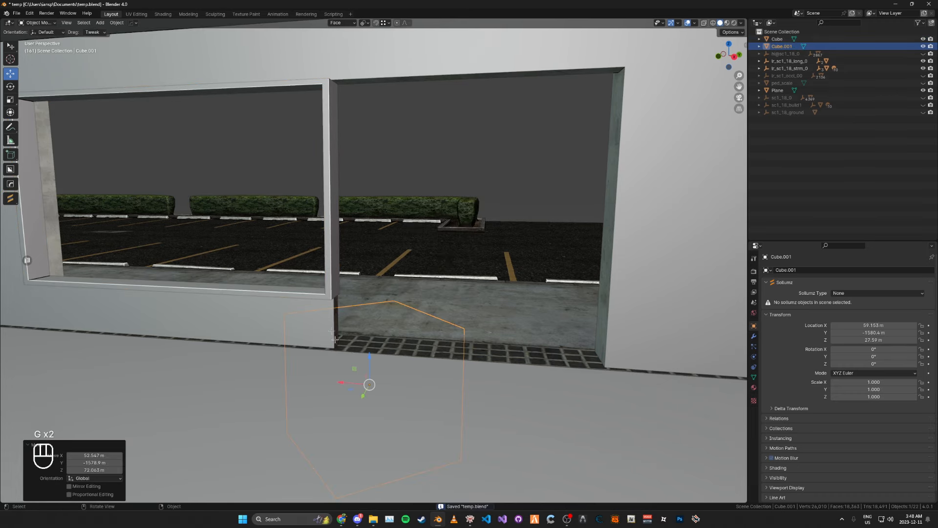
Copy the window frame's Z rotation of -39.998° to the new cube
left_click(332, 307)
left_click(335, 289)
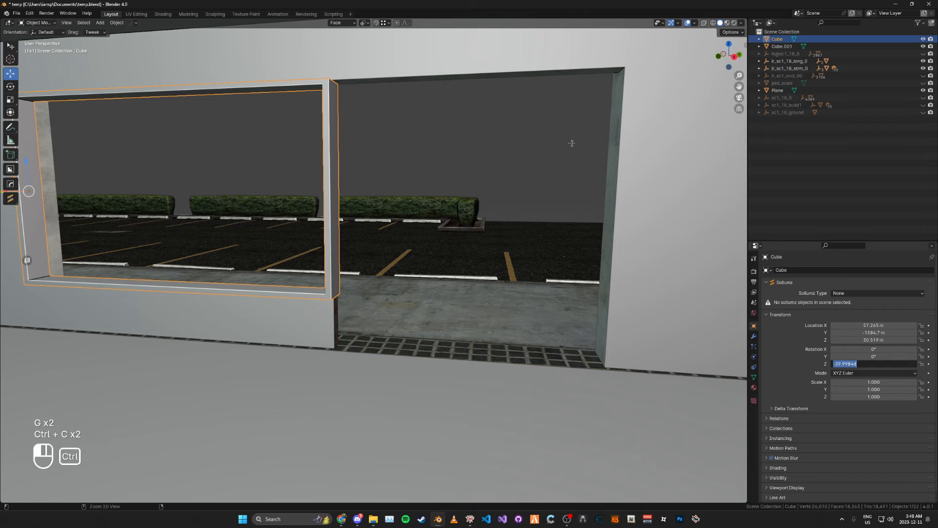
left_click(782, 46)
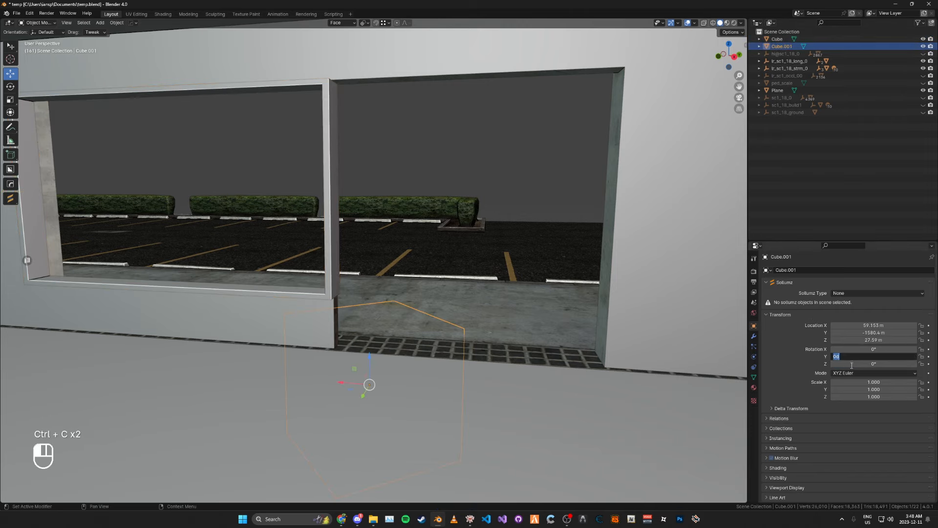
Set the cube at floor height and slide it along X to the doorway side farthest from the window
key("g")
key("g")
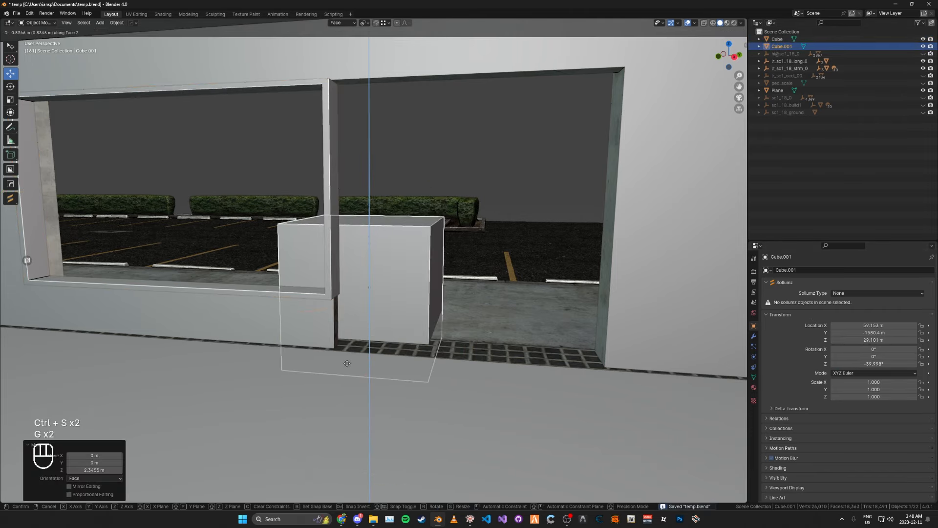
right_click(334, 353)
key("g")
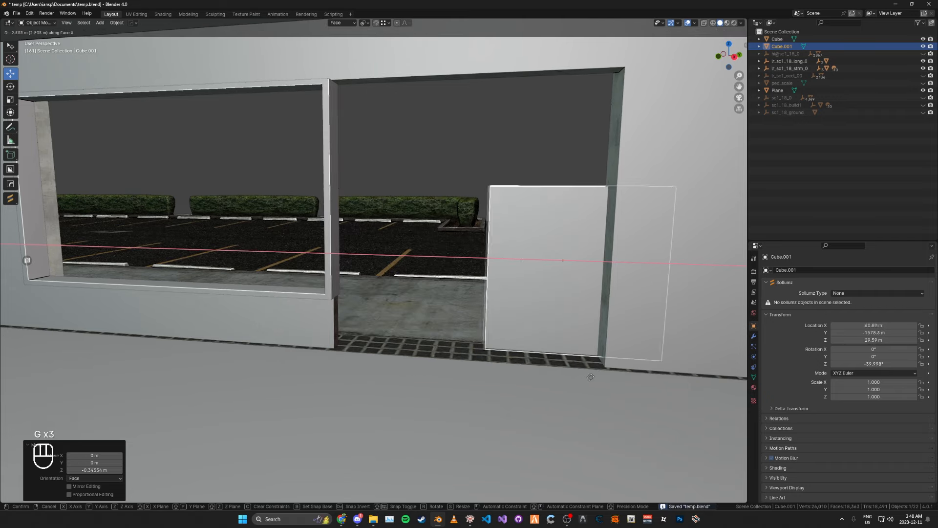
left_click(602, 369, "ctrl")
key("g")
middle_click(602, 370)
left_click(606, 369, "ctrl")
Snap the cube's depth position into line with the window frame's inner side and save the file
middle_click_drag(605, 369, 496, 285)
key("g")
middle_click(347, 315)
left_click(343, 307, "ctrl")
key("ctrl+s")
Move the cube's side face facing the window about 1.91 m along X to thin it into a narrow jamb
scroll(440, 293, "down", 4)
key("Tab")
left_click(417, 298)
key("g")
middle_click(464, 313)
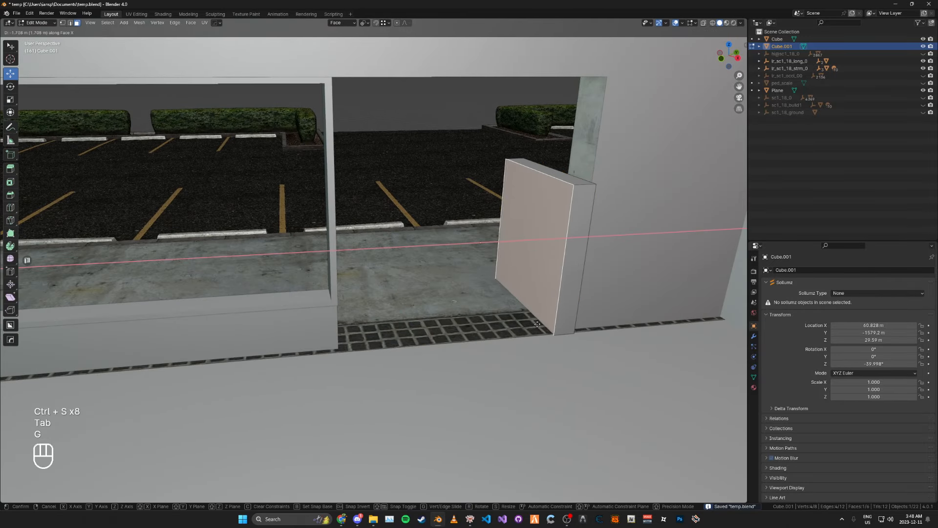
left_click(549, 334)
middle_click_drag(548, 333, 526, 328)
key("g")
middle_click(527, 329)
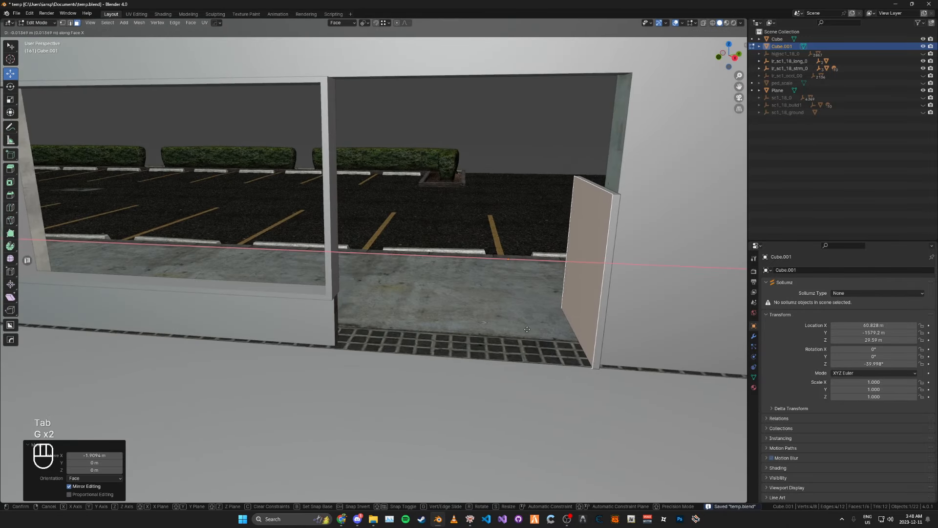
left_click(527, 330)
Raise the jamb's top face to the doorway opening's upper edge and save the file
left_click(596, 185)
key("g")
middle_click(603, 158)
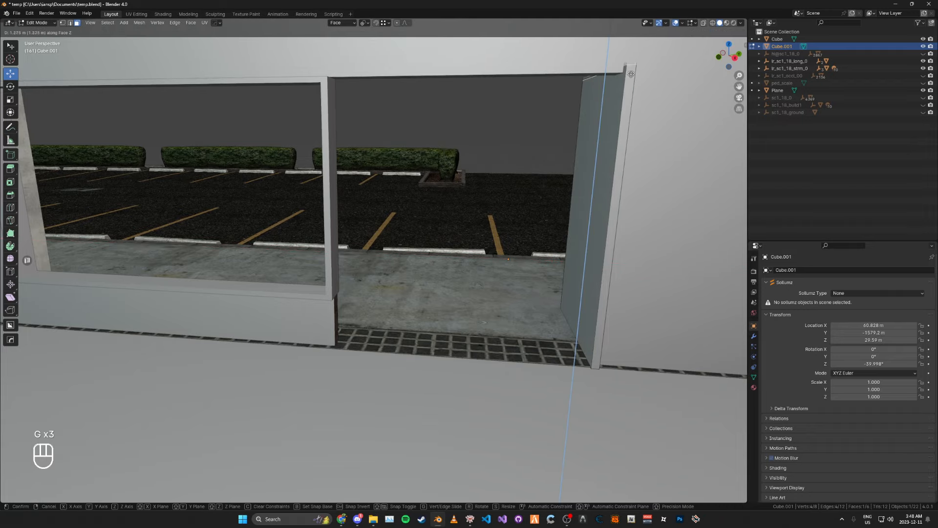
left_click(631, 74, "ctrl")
key("ctrl+s")
key("ctrl+s")
key("ctrl+s")
Snap the jamb's exterior face along Y into line with the window frame's outer side
middle_click_drag(557, 272, 743, 298)
middle_click_drag(188, 240, 274, 225, "shift")
left_click(286, 255)
key("g")
middle_click(524, 409)
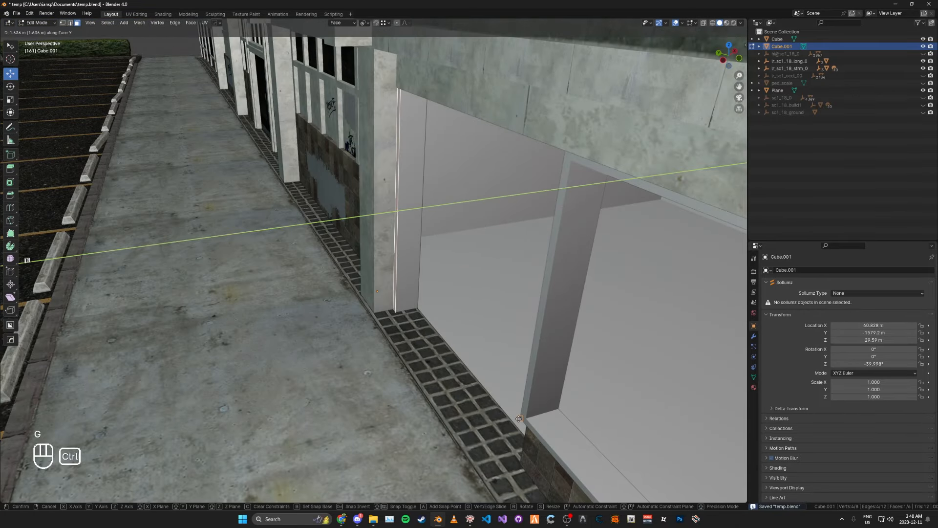
left_click(521, 416, "ctrl")
Set the jamb object's origin to its geometry and save the file
middle_click_drag(523, 410, 439, 272)
key("Tab")
key("shift+s")
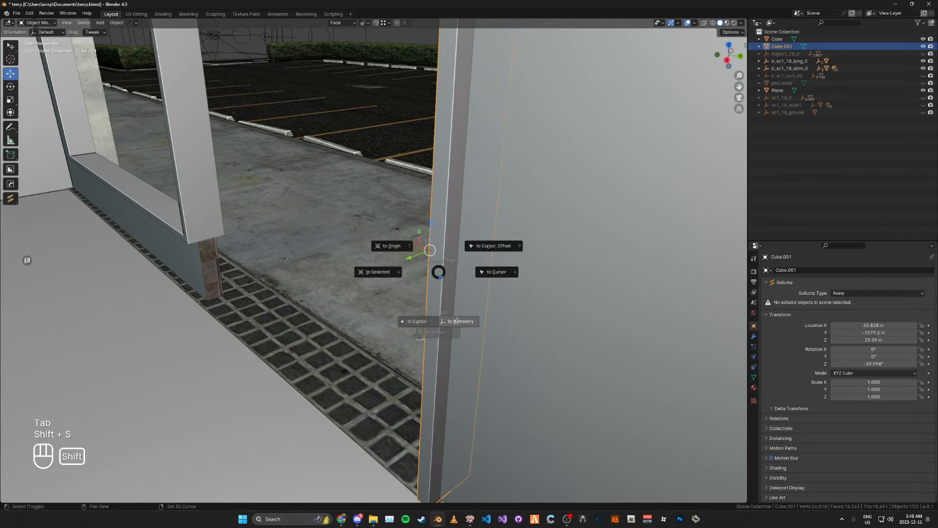
left_click(457, 321)
key("ctrl+s")
key("ctrl+s")
key("ctrl+s")
key("ctrl+s")
Duplicate the jamb along X, snap the copy against the low wall's end on the doorway's other side, and save the file
middle_click_drag(342, 247, 385, 247)
key("shift+d")
key("x")
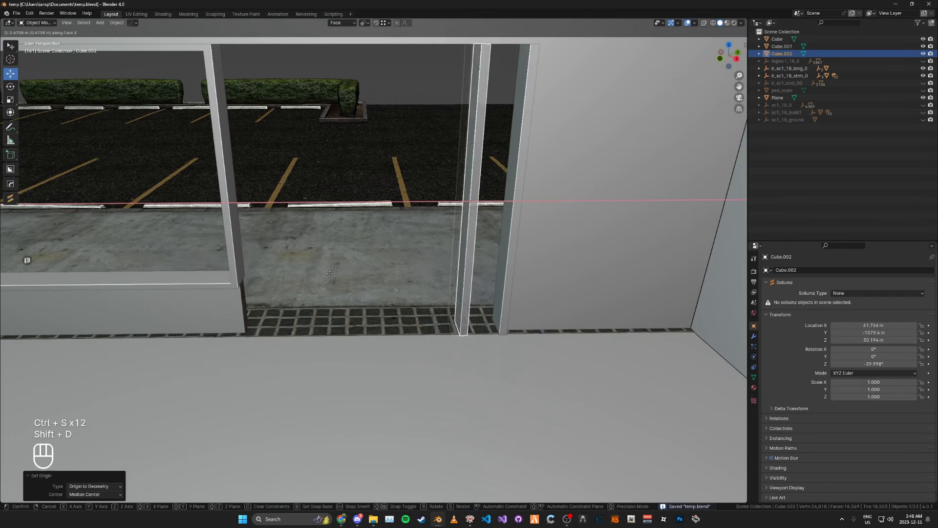
left_click(254, 211, "ctrl")
middle_click_drag(274, 207, 409, 173, "shift")
key("ctrl+s")
key("ctrl+s")
key("ctrl+s")
key("ctrl+s")
middle_click_drag(424, 71, 412, 60)
Duplicate the jamb beside the window about 1.51 m along X to the middle of the doorway
left_click(412, 61)
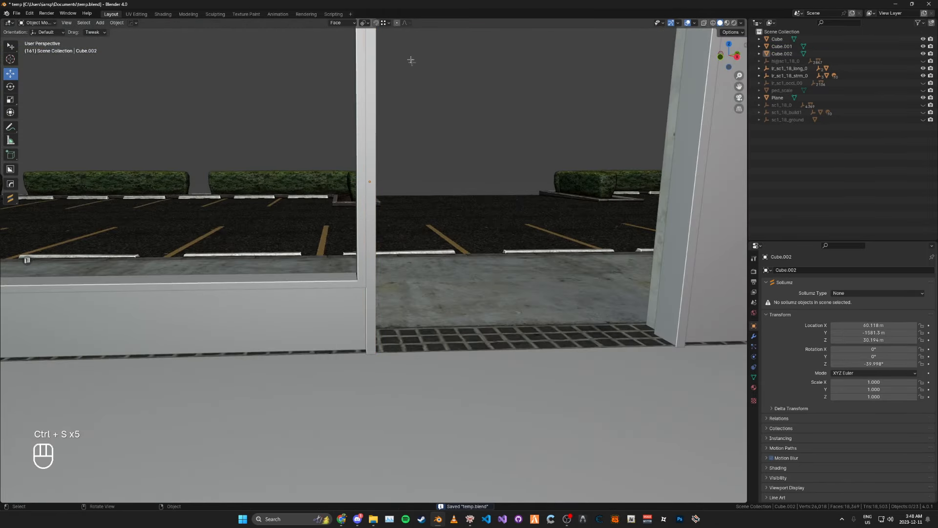
scroll(351, 263, "down", 3)
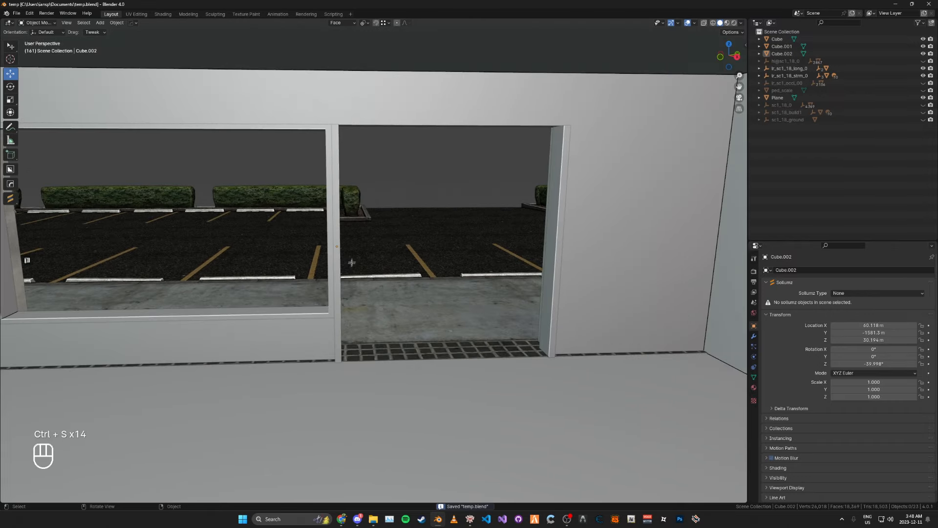
left_click(344, 247)
left_click(335, 259)
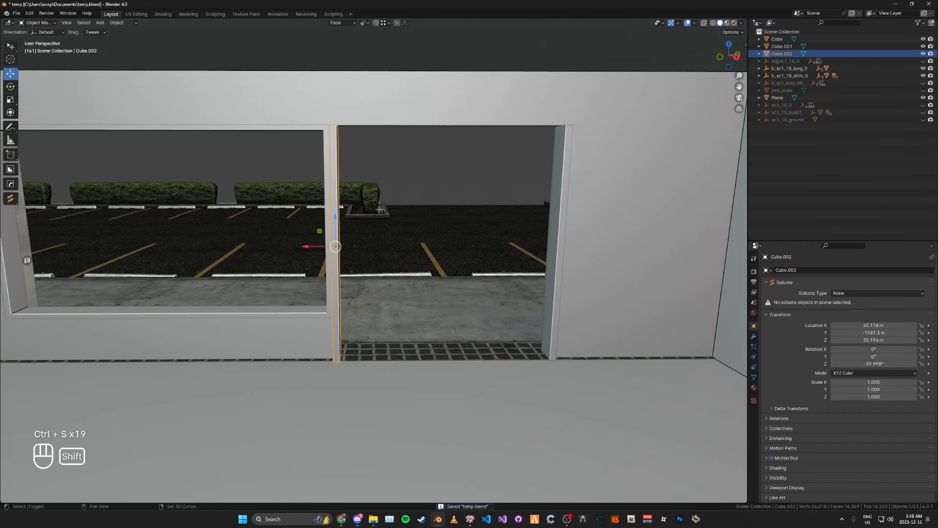
middle_click_drag(335, 261, 328, 263)
key("shift+d")
key("x")
left_click(434, 273)
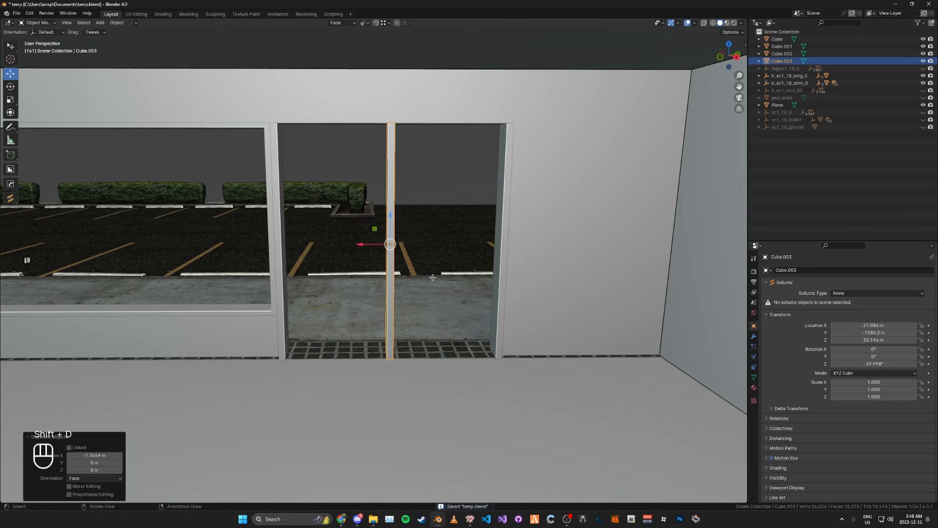
Adjust the middle jamb's position along X within the doorway and save the file
middle_click_drag(434, 272, 429, 277)
key("g")
key("x")
key("g")
left_click(428, 278)
key("ctrl+s")
key("ctrl+s")
key("ctrl+s")
Join the three doorway jambs into one object
left_click(280, 190)
left_click(389, 213, "shift")
key("ctrl+j")
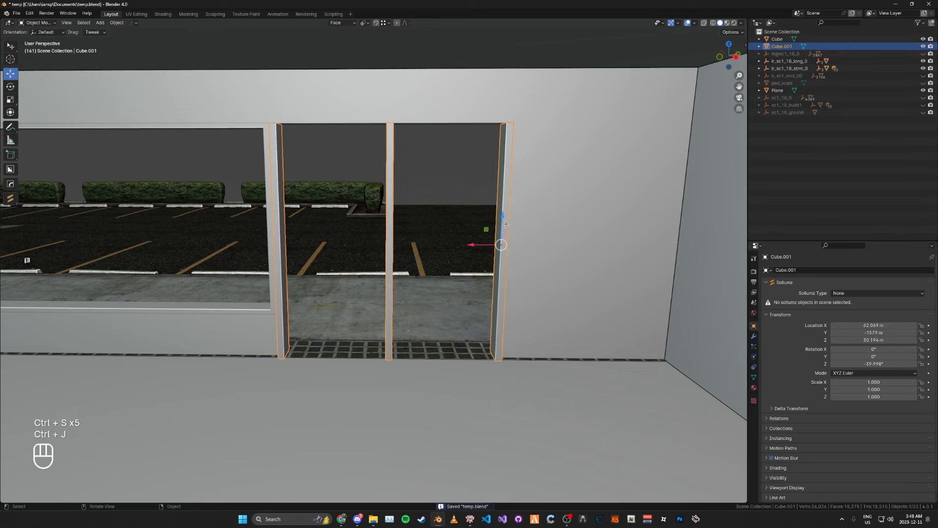
Add a horizontal loop cut in the upper part of the middle jamb and adjust its height along Z
key("Tab")
left_click(392, 214)
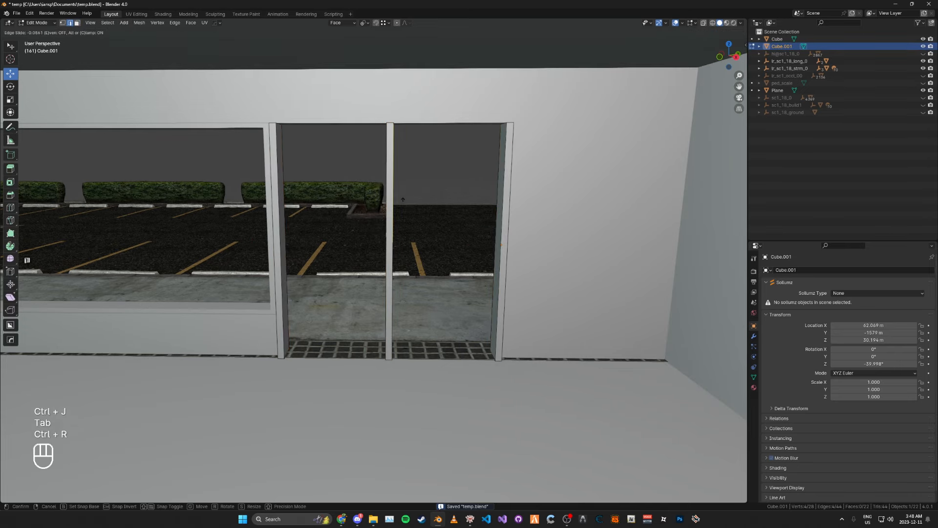
left_click(425, 146)
mouse_move(424, 148)
middle_mouse_down()
mouse_move(552, 156)
mouse_move(440, 142)
middle_mouse_up()
middle_click_drag(440, 141, 342, 153)
key("g")
key("z")
left_click(507, 144)
Add loop cuts to the two outer jambs, matching the height of the middle jamb's cut
key("ctrl+r")
left_click(542, 160)
key("ctrl+r")
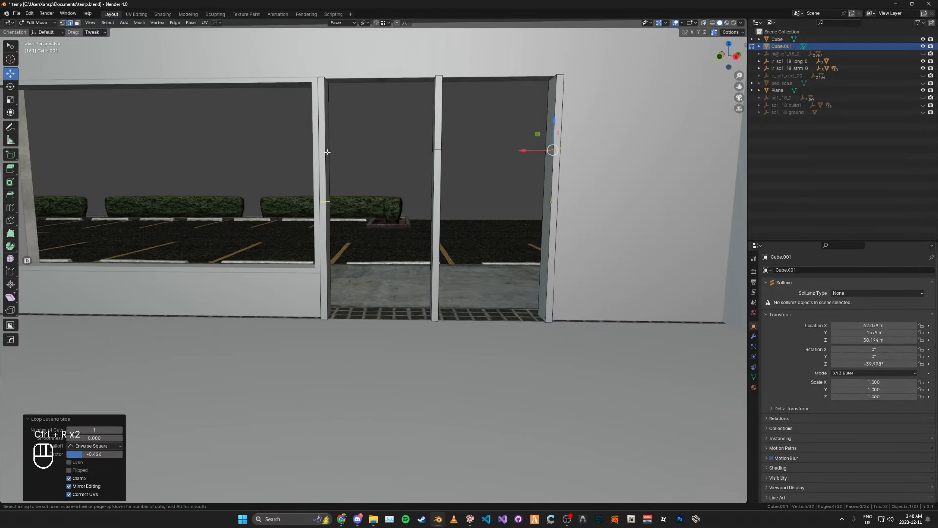
left_click(331, 152)
left_click(436, 147, "ctrl")
middle_click_drag(426, 153, 403, 202, "shift")
left_click(390, 198)
key("Tab")
Select the edge loops on all three jambs and bevel them into narrow horizontal bands
middle_click_drag(411, 240, 375, 261)
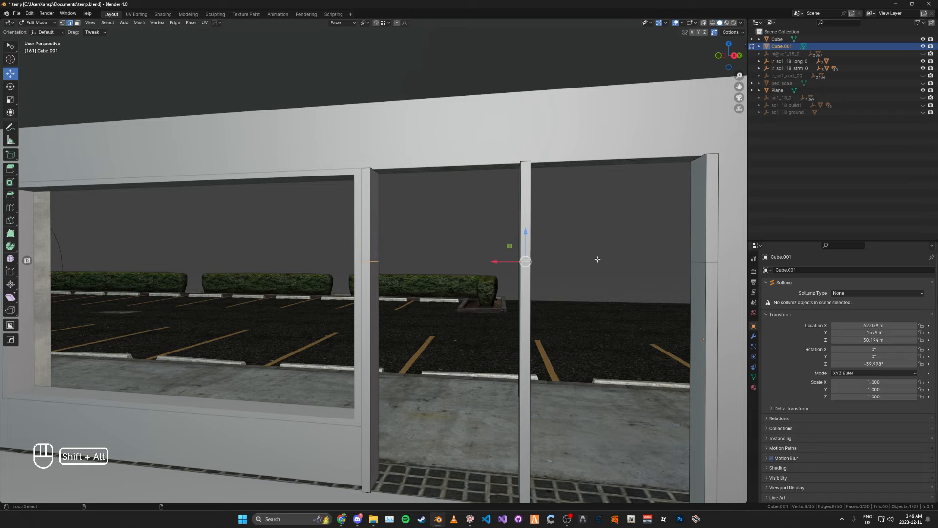
left_click(688, 264, "alt+shift")
key("ctrl+z")
left_click(693, 262, "alt+shift")
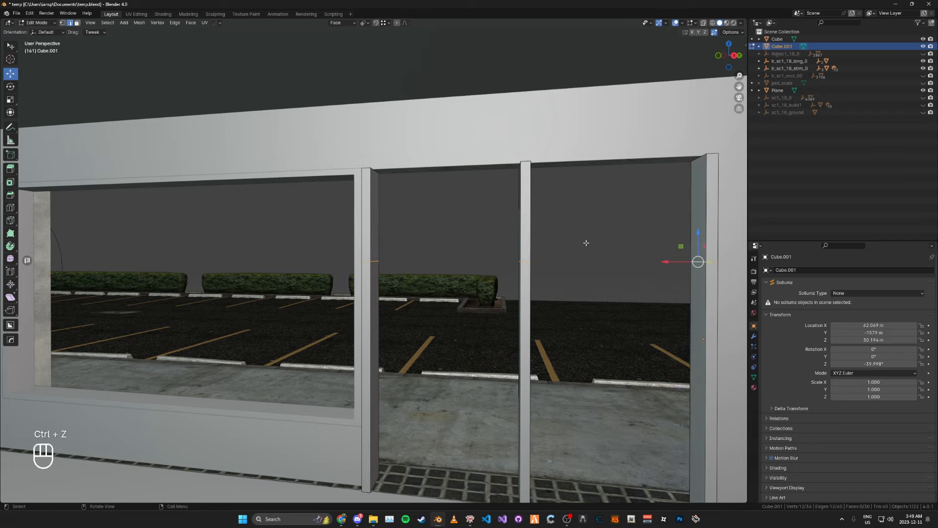
key("ctrl+b")
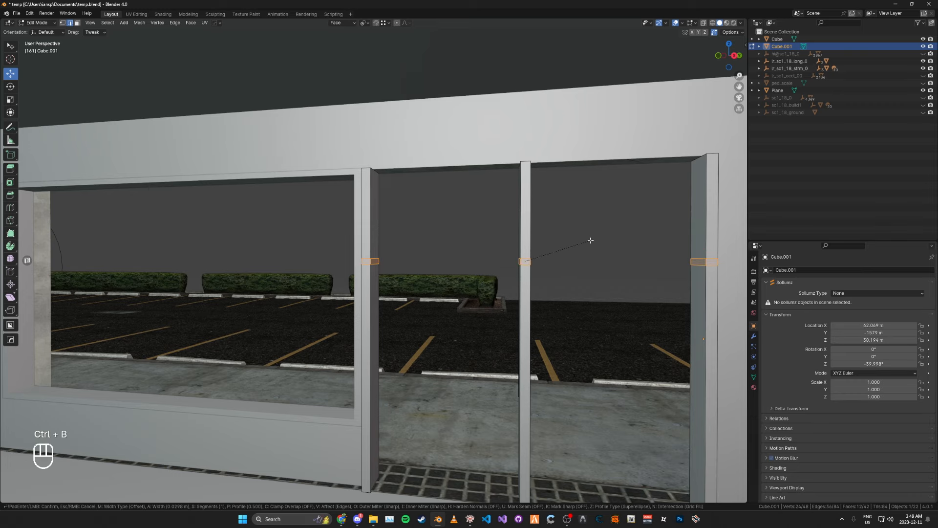
left_click(592, 240)
Raise the three bands about 0.08 m, snap their height to the interior doorway's top edge, and save the file
key("g")
left_click(594, 232)
middle_click_drag(594, 232, 637, 236)
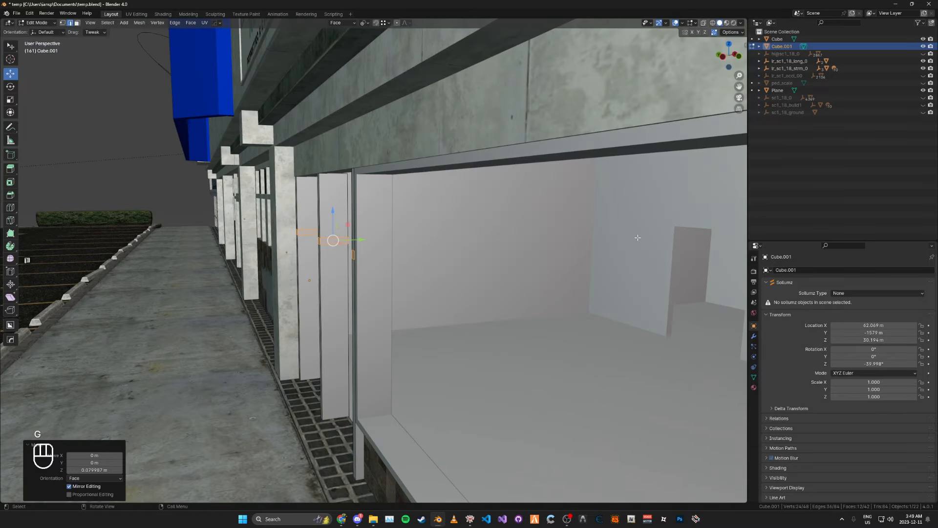
key("g")
middle_click(637, 237)
left_click(669, 230, "ctrl")
middle_click_drag(574, 237, 404, 299)
key("Tab")
key("ctrl+s")
key("ctrl+s")
key("ctrl+s")
key("ctrl+s")
Bridge the jamb bands across both door bays with underside and interior-side faces to start the crossbars
key("Tab")
left_click(374, 261)
middle_click_drag(375, 262, 506, 263)
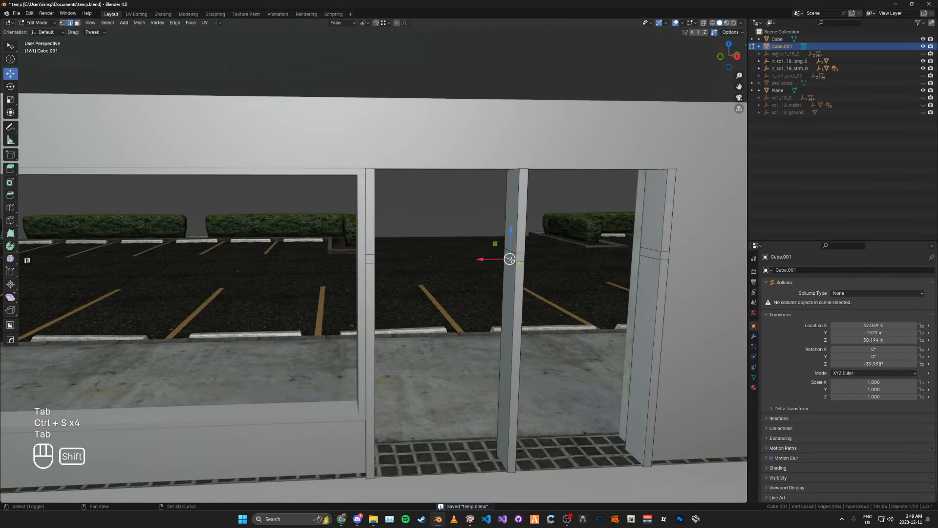
key("f")
key("f")
middle_click_drag(652, 257, 492, 286)
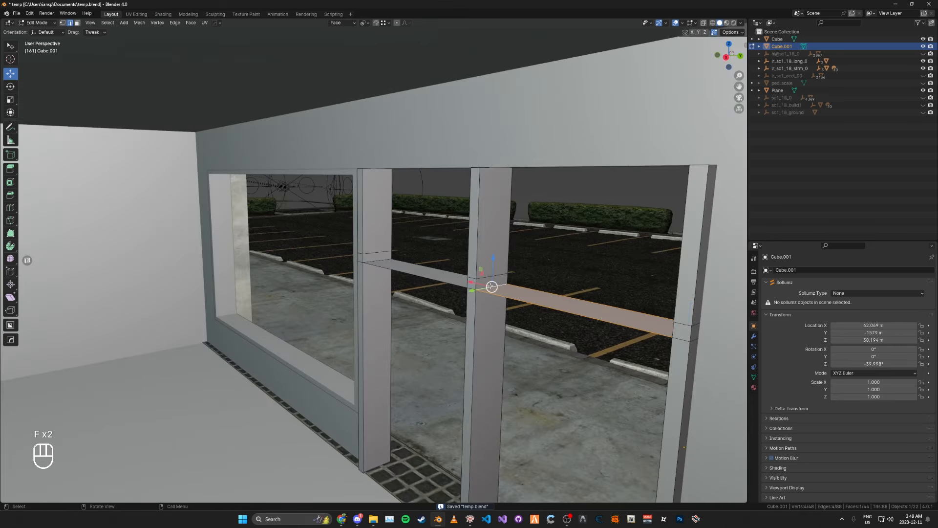
left_click(472, 282, "shift")
key("f")
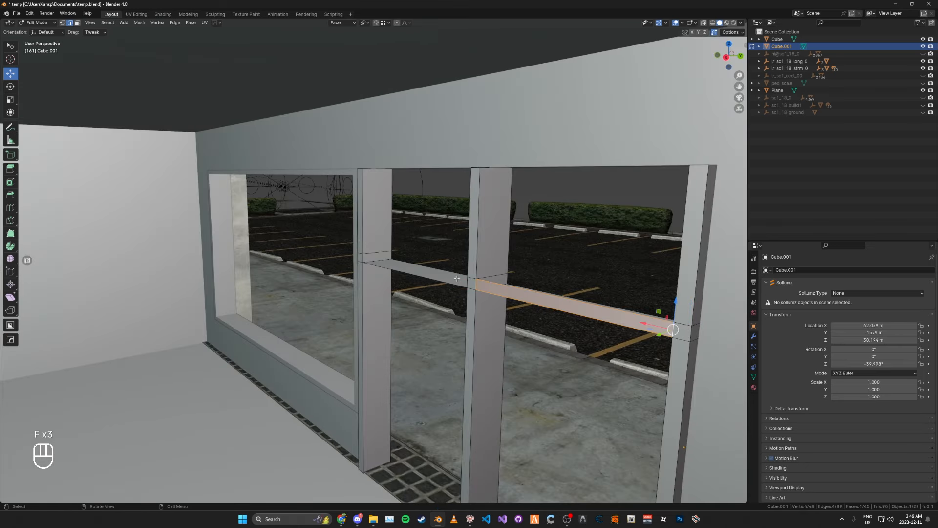
left_click(362, 257, "shift")
key("f")
Fill the top faces of both crossbars between the jambs
left_click(377, 252)
middle_click_drag(377, 251, 527, 240)
left_click(528, 237, "shift")
key("f")
left_click(650, 224)
middle_click_drag(650, 225, 508, 267)
key("f")
Flip the normals of the crossbars' top and interior-side faces and save the file
key("Tab")
left_click(519, 310, "shift")
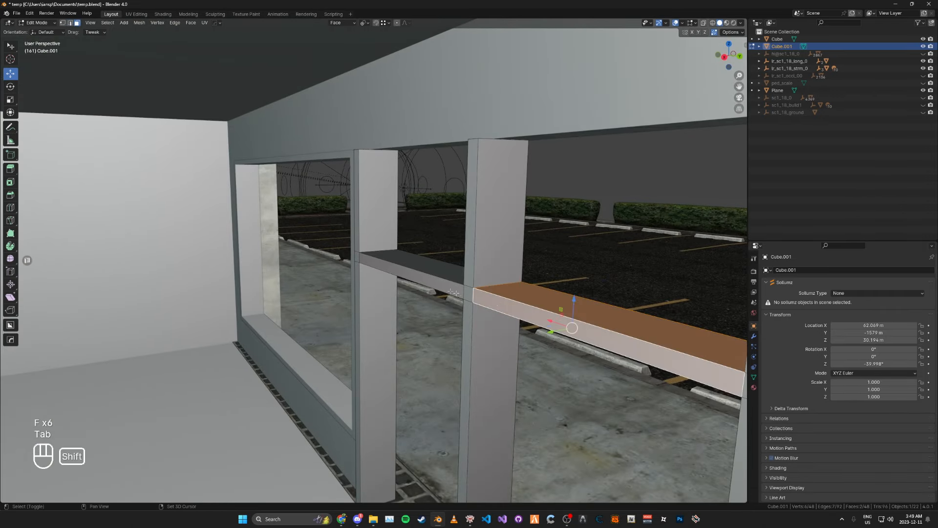
left_click(453, 292, "shift")
left_click(449, 273, "shift")
key("alt+b")
right_click(449, 273)
key("alt+n")
left_click(449, 273)
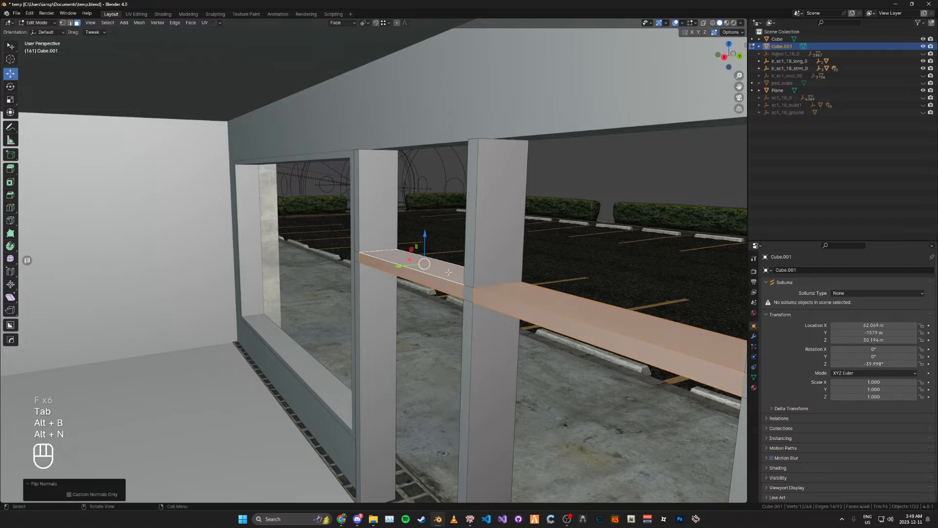
key("Tab")
scroll(514, 243, "up", 2)
key("ctrl+s")
key("ctrl+s")
key("ctrl+s")
key("ctrl+s")
key("ctrl+s")
Fill the exterior-side faces of both crossbars and save the file
middle_click_drag(505, 253, 347, 244)
key("Tab")
middle_click_drag(264, 235, 382, 237, "shift")
middle_click_drag(381, 236, 366, 261)
left_click(367, 260)
key("f")
left_click(281, 261)
key("f")
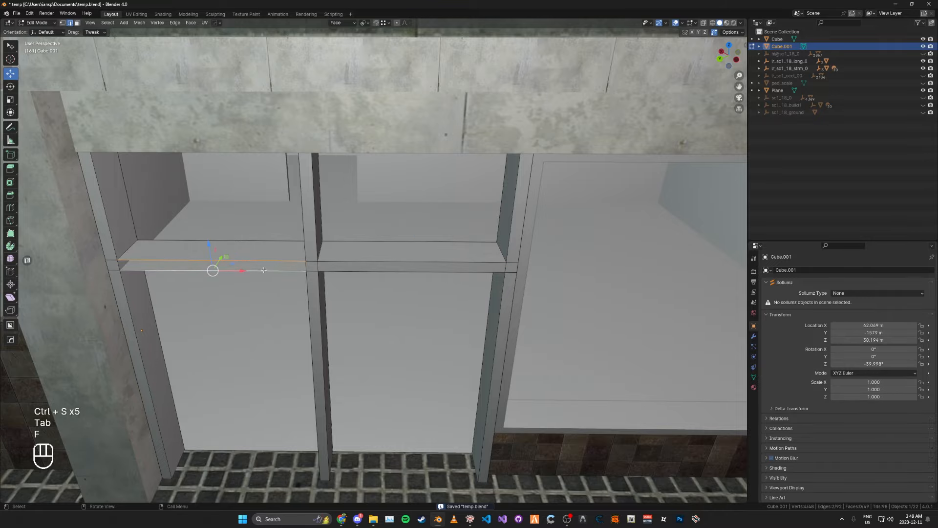
key("Tab")
scroll(276, 204, "down", 3)
scroll(318, 209, "up", 1)
key("ctrl+s")
key("ctrl+s")
key("ctrl+s")
key("ctrl+s")
key("ctrl+s")
Add a horizontal loop cut near the top of each of the three jambs, aligned at the same height
middle_click_drag(321, 213, 281, 191)
key("Tab")
left_click(331, 150)
middle_click_drag(331, 151, 455, 150)
key("ctrl+r")
left_click(485, 197)
left_click(512, 161)
key("ctrl+r")
left_click(333, 169)
left_click(498, 163, "ctrl")
middle_click_drag(234, 168, 196, 173)
key("ctrl+r")
left_click(154, 176)
left_click(301, 172)
key("Tab")
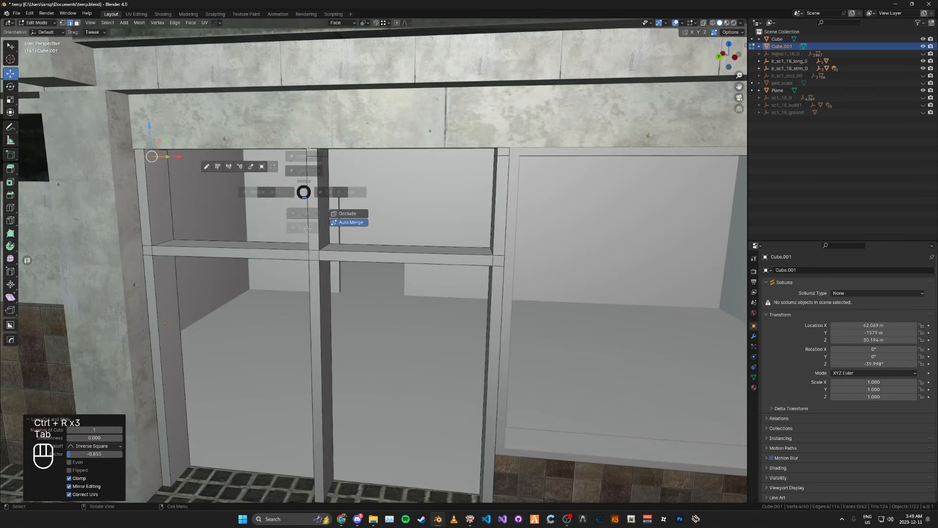
Fill the exterior-side faces of the header bars between the jamb tops and save the file
left_click(170, 171)
middle_click_drag(273, 158, 225, 160)
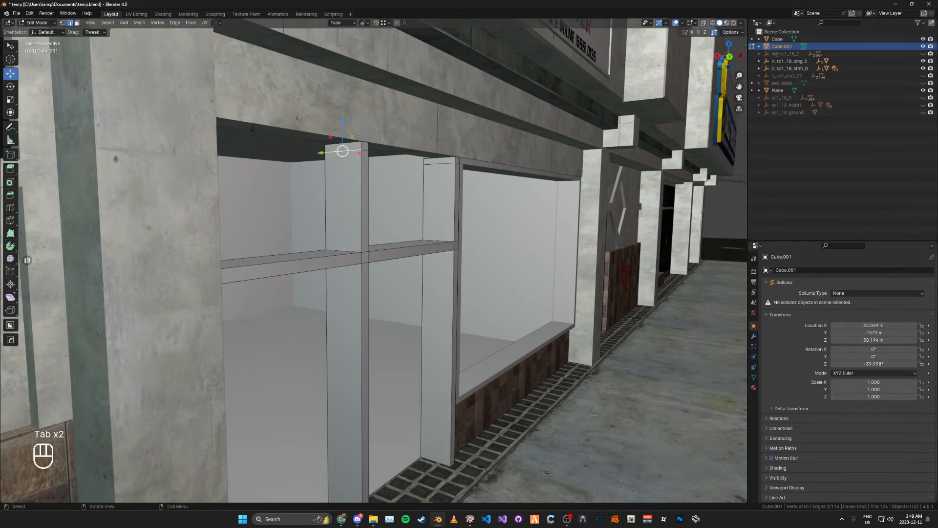
key("f")
middle_click_drag(345, 152, 337, 152)
left_click(441, 161)
middle_click_drag(442, 161, 273, 196)
left_click(328, 161, "shift")
key("f")
key("Tab")
key("ctrl+s")
key("ctrl+s")
key("ctrl+s")
key("ctrl+s")
Turn on the Face Orientation overlay and save the file
left_click(694, 22)
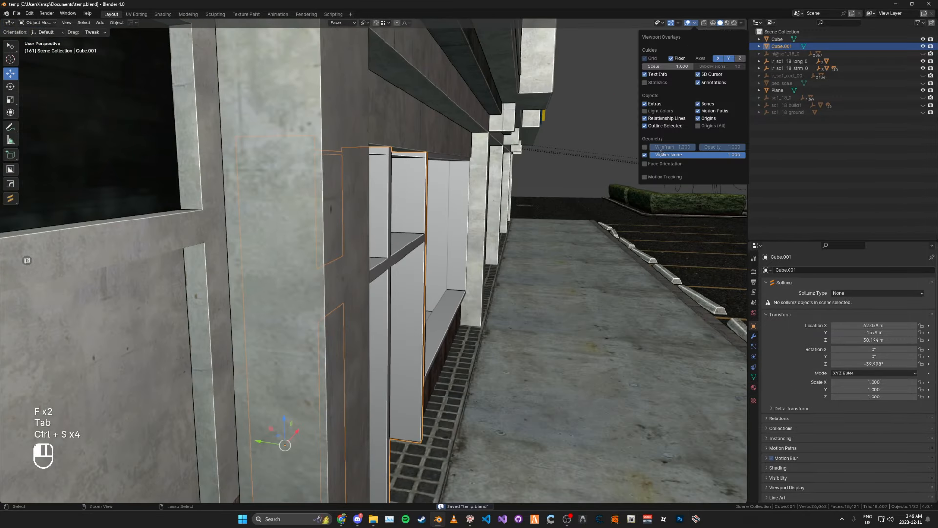
left_click(661, 153)
left_click(644, 160)
middle_click_drag(474, 179, 378, 163)
key("ctrl+s")
Fill the underside faces of the header bars across both door bays
key("Tab")
key("f")
middle_click_drag(489, 158, 354, 159)
left_click(310, 149)
left_click(201, 147, "shift")
key("f")
Fill the interior-side faces of both header bars and flip their normals
middle_click_drag(201, 148, 411, 160)
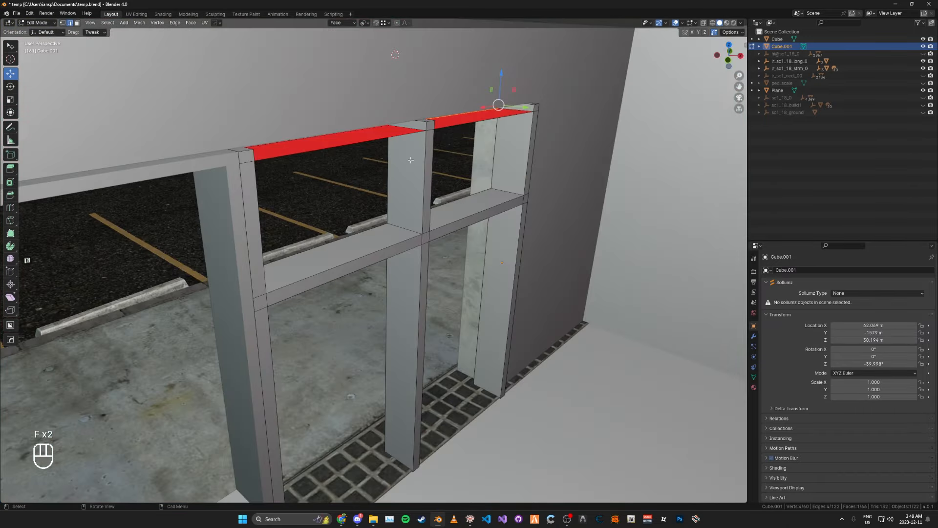
left_click(243, 160, "shift")
key("f")
left_click(435, 125)
key("f")
key("Tab")
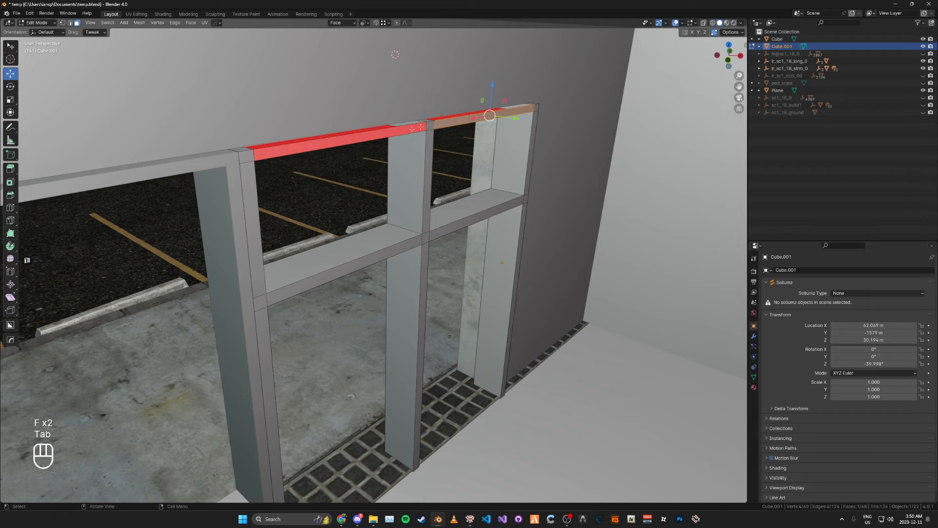
left_click(395, 132)
key("alt+n")
left_click(394, 132)
Fill the top faces of both header bars between the jamb tops
key("Tab")
left_click(367, 118)
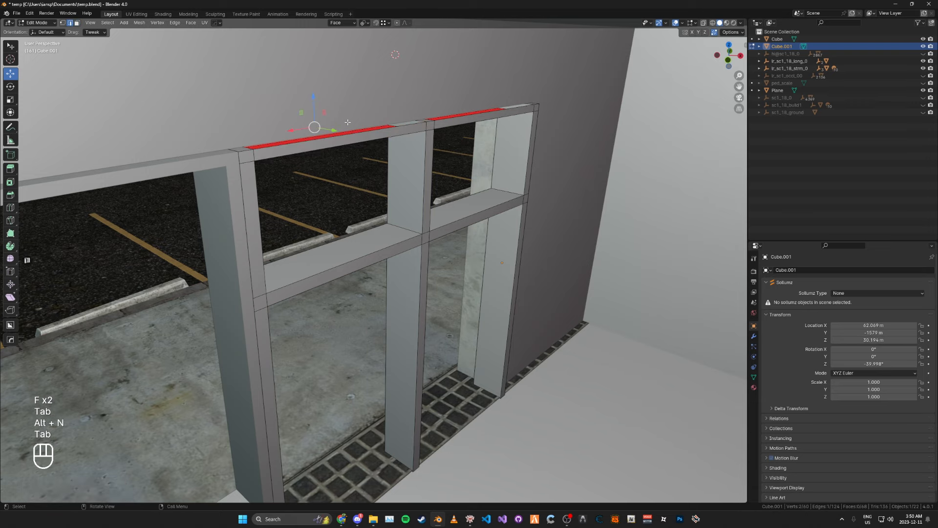
left_click(371, 131, "shift")
key("f")
left_click(437, 107)
left_click(469, 121, "shift")
key("ctrl+z")
left_click(472, 116, "shift")
key("f")
Flip the normals of the header bars' top faces and finish editing the door frame mesh
key("Tab")
middle_click_drag(477, 120, 502, 128)
left_click(367, 129)
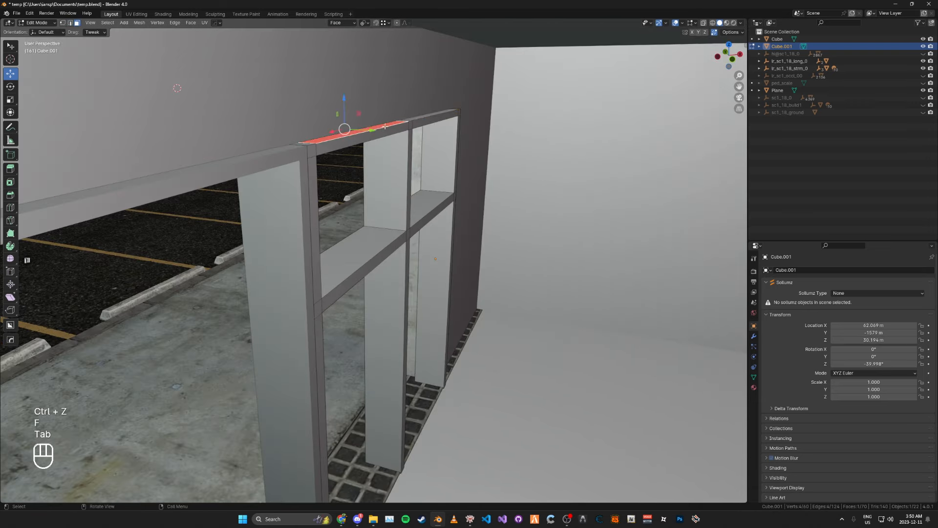
middle_click_drag(375, 130, 388, 133)
key("alt+n")
left_click(389, 133)
key("Tab")
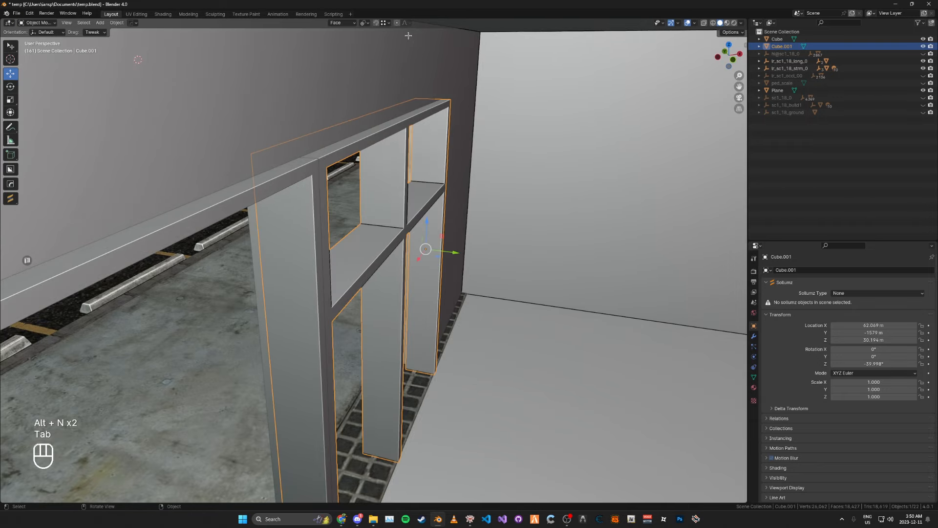
Save the file with the finished door frame mesh
middle_click_drag(413, 40, 346, 101)
key("ctrl+s")
key("ctrl+s")
key("ctrl+s")
key("ctrl+s")
key("ctrl+s")
key("ctrl+s")
key("ctrl+s")
Join the window frame and the door frame into one object and save the file
left_click(381, 182)
scroll(381, 182, "down", 5)
middle_click_drag(379, 171, 379, 140, "shift")
scroll(371, 156, "up", 2)
left_click(333, 199)
left_click(342, 201, "shift")
key("ctrl+j")
key("ctrl+s")
key("ctrl+s")
key("ctrl+s")
key("ctrl+s")
key("ctrl+s")
key("ctrl+s")
key("ctrl+s")
Set the joined frame's origin to its geometry
middle_click_drag(373, 241, 371, 216)
key("shift+s")
left_click(390, 262)
Flip the normals of two faces on the joined frame mesh and save the file
middle_click_drag(390, 260, 390, 244)
key("Tab")
left_click(426, 185)
left_click(530, 164, "shift")
key("alt+n")
left_click(530, 161)
key("Tab")
key("ctrl+s")
key("ctrl+s")
key("ctrl+s")
key("ctrl+s")
key("ctrl+s")
key("ctrl+s")
key("ctrl+s")
key("ctrl+s")
Open the joined frame mesh for editing at the jamb between the window and the doors
middle_click_drag(342, 223, 373, 228)
scroll(369, 223, "up", 4)
key("Tab")
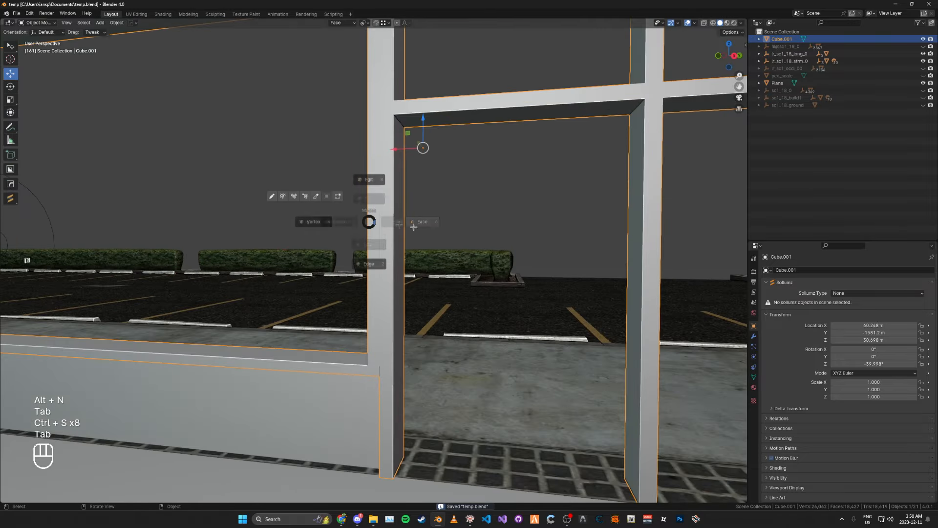
key("ctrl+r")
left_click(381, 374)
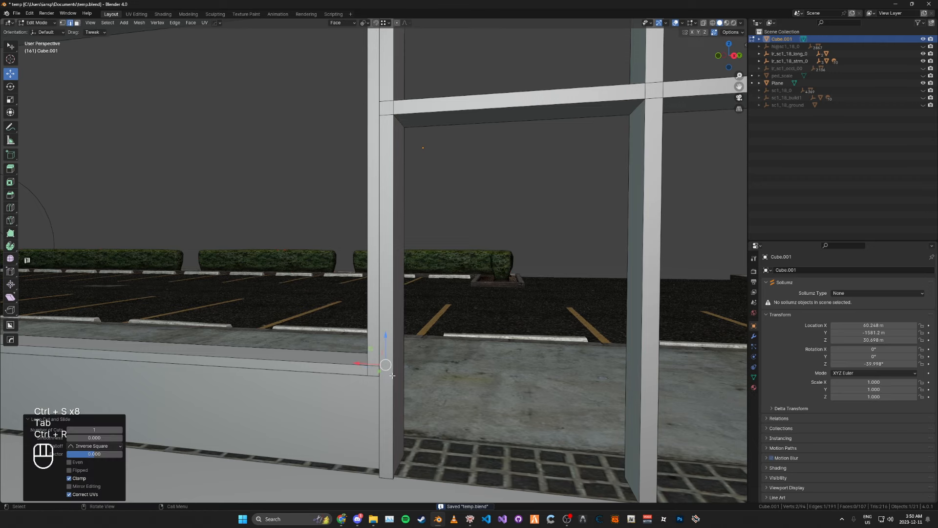
key("ctrl+z")
Add two loop cuts around the jamb between window and doors, level with the window's sill bar edges
key("ctrl+r")
left_click(391, 370)
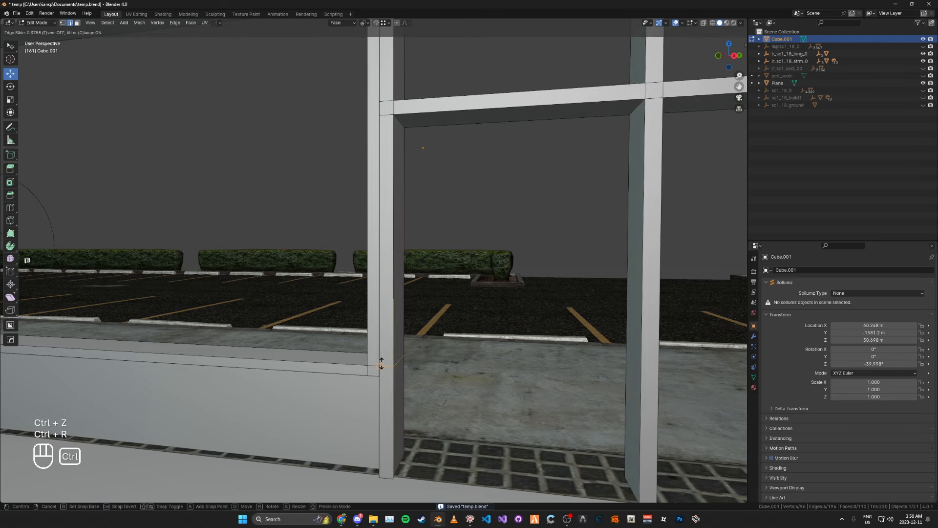
left_click(389, 361)
key("ctrl+r")
left_click(383, 382)
left_click(383, 338)
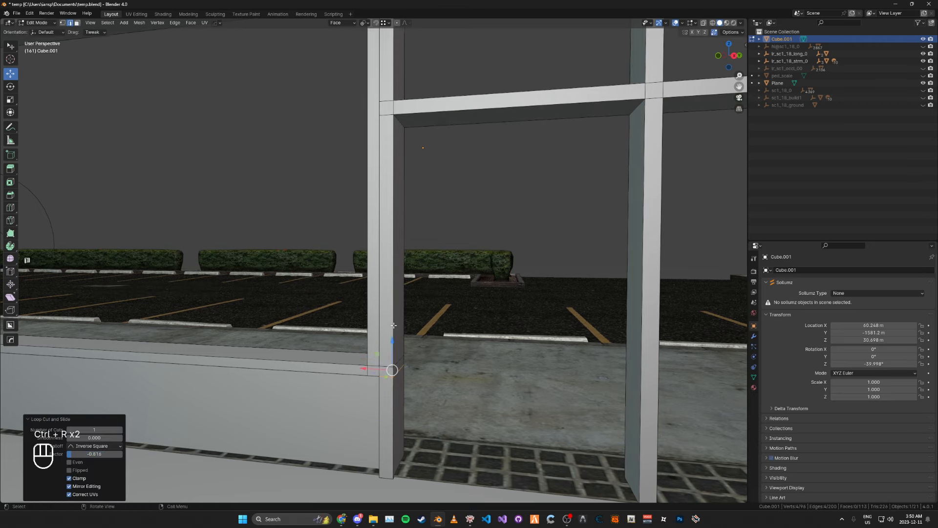
Add two more loop cuts higher on the same jamb, near the edges of the door crossbar
middle_click_drag(383, 338, 391, 438, "shift")
key("ctrl+r")
left_click(372, 223)
left_click(376, 168)
key("ctrl+r")
left_click(382, 146)
left_click(388, 196)
Select the whole frame mesh and merge its overlapping vertices
key("Tab")
key("a")
key("m")
left_click(391, 107)
key("Tab")
Move the loose vertices along the shared jamb onto the crossbar and header corners, and finish editing the mesh
key("Tab")
left_click(390, 82)
key("g")
left_click(391, 83)
left_click(391, 201)
key("g")
left_click(393, 201)
left_click(391, 215)
key("g")
left_click(391, 216)
middle_click_drag(391, 216, 274, 243)
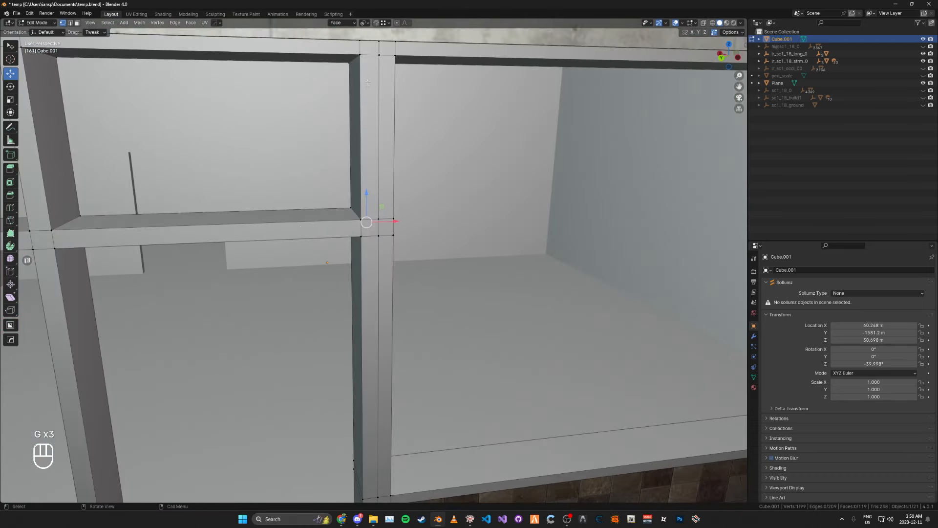
left_click(380, 56)
key("g")
left_click(379, 56, "ctrl")
key("Tab")
Save the file and examine the joined window and door frame from inside the room and from the street
scroll(374, 153, "down", 5)
key("ctrl+s")
key("ctrl+s")
middle_click(372, 403, "alt")
middle_click_drag(372, 403, 176, 362)
key("ctrl+s")
key("ctrl+s")
key("ctrl+s")
middle_click_drag(288, 281, 306, 267)
left_click(310, 230)
middle_click_drag(309, 235, 417, 279)
scroll(254, 257, "down", 4)
key("ctrl+s")
key("ctrl+s")
key("ctrl+s")
key("ctrl+s")
key("ctrl+s")
key("ctrl+s")
key("ctrl+s")
key("ctrl+s")
middle_click_drag(431, 241, 280, 174)
key("ctrl+s")
key("ctrl+s")
key("ctrl+s")
key("ctrl+s")
key("ctrl+s")
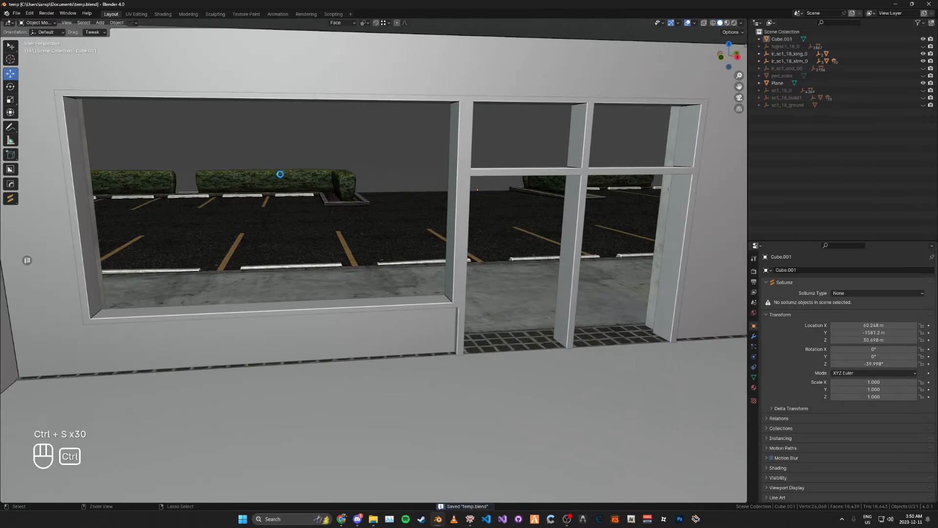
key("ctrl+s")
middle_click_drag(340, 215, 469, 220)
scroll(468, 221, "down", 4)
key("ctrl+s")
key("ctrl+s")
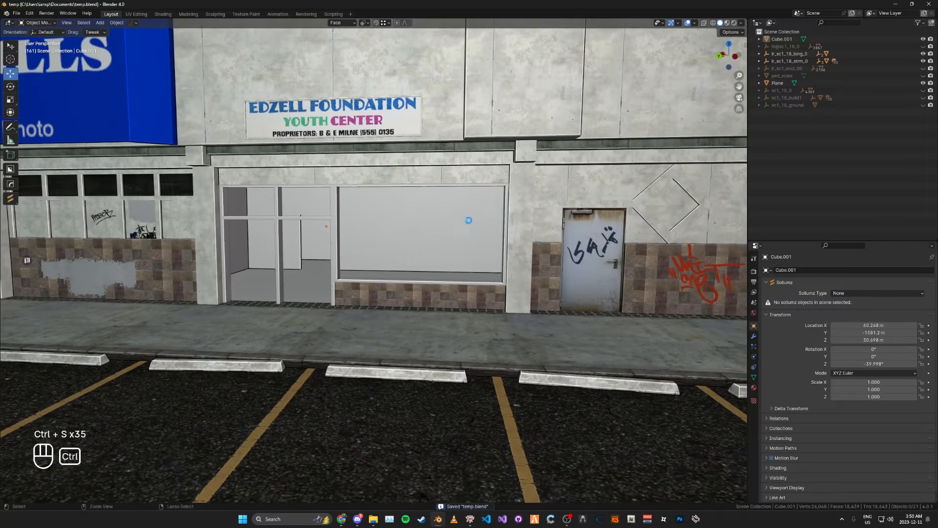
key("ctrl+s")
key("ctrl+s")
key("ctrl+s")
key("ctrl+s")
middle_click_drag(620, 274, 562, 267)
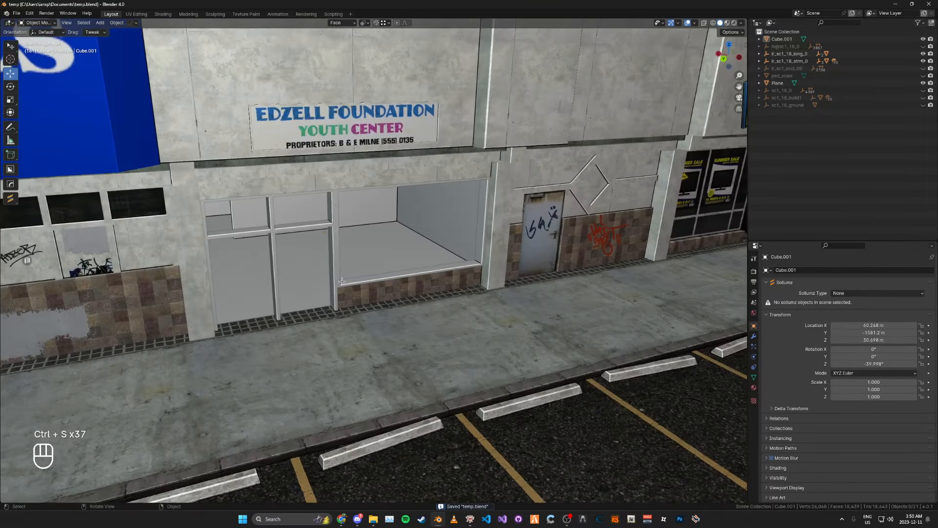
Reset the edited frame object's origin to its geometry and save the file
left_click(335, 263)
key("shift+s")
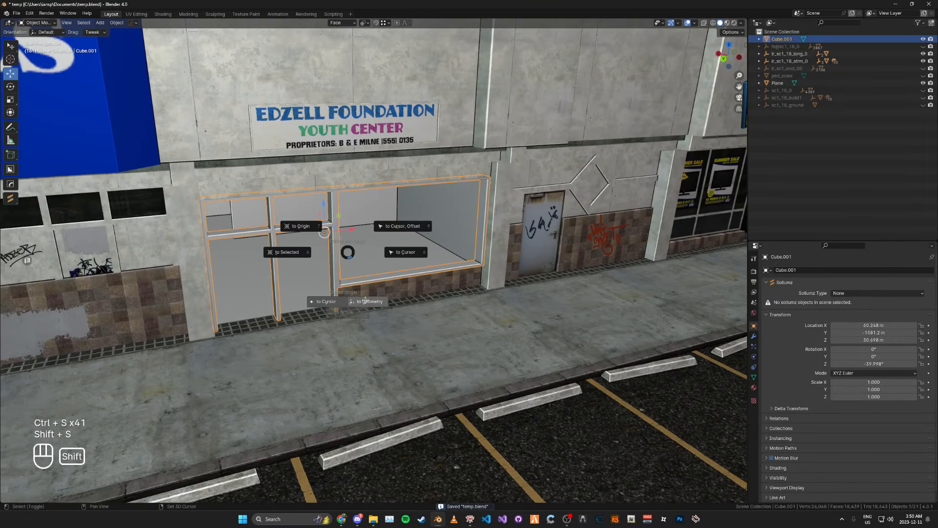
left_click(364, 300)
key("ctrl+s")
key("ctrl+s")
key("ctrl+s")
key("ctrl+s")
middle_click_drag(365, 298, 448, 276)
key("ctrl+s")
key("ctrl+s")
key("ctrl+s")
key("ctrl+s")
key("ctrl+s")
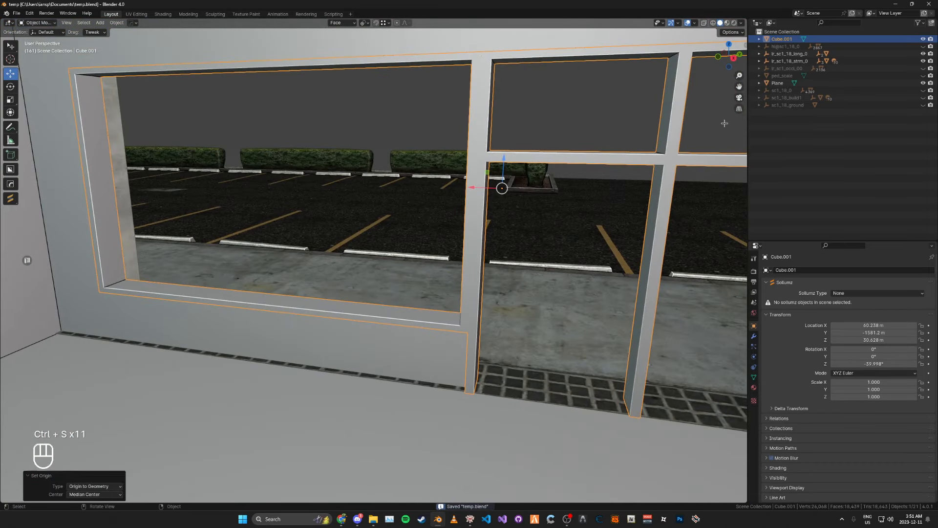
Delete the ped_scale reference object and save the file
middle_click_drag(415, 241, 443, 219)
key("ctrl+s")
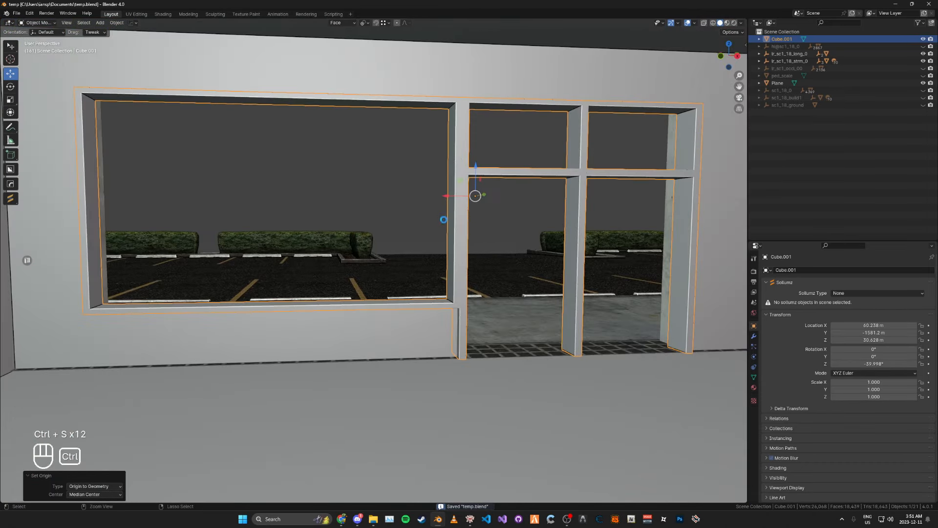
left_click(396, 234)
middle_click_drag(552, 254, 528, 264)
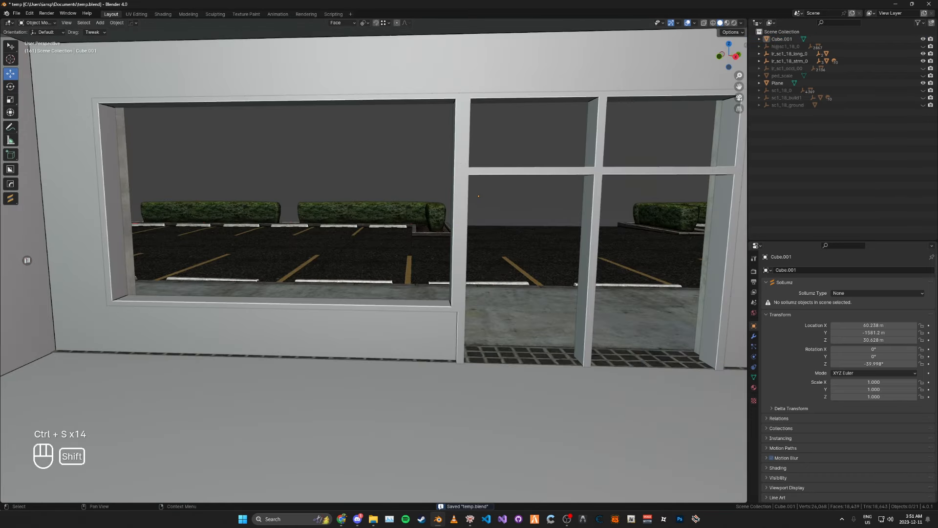
key("x")
key("ctrl+s")
key("ctrl+s")
key("ctrl+s")
key("ctrl+s")
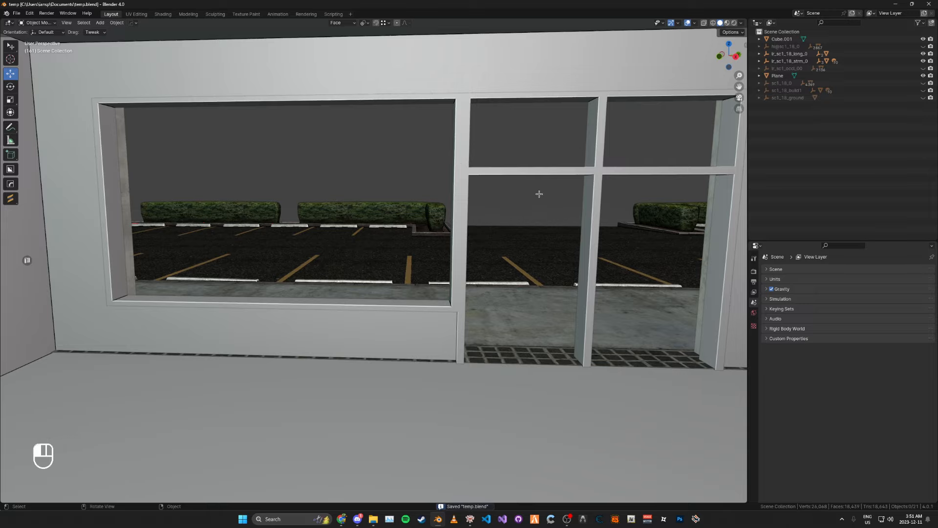
Save the file and look over the interior shell around the storefront frame and floor
middle_click_drag(480, 215, 391, 225)
key("ctrl+s")
key("ctrl+s")
key("ctrl+s")
key("ctrl+s")
key("ctrl+s")
key("ctrl+s")
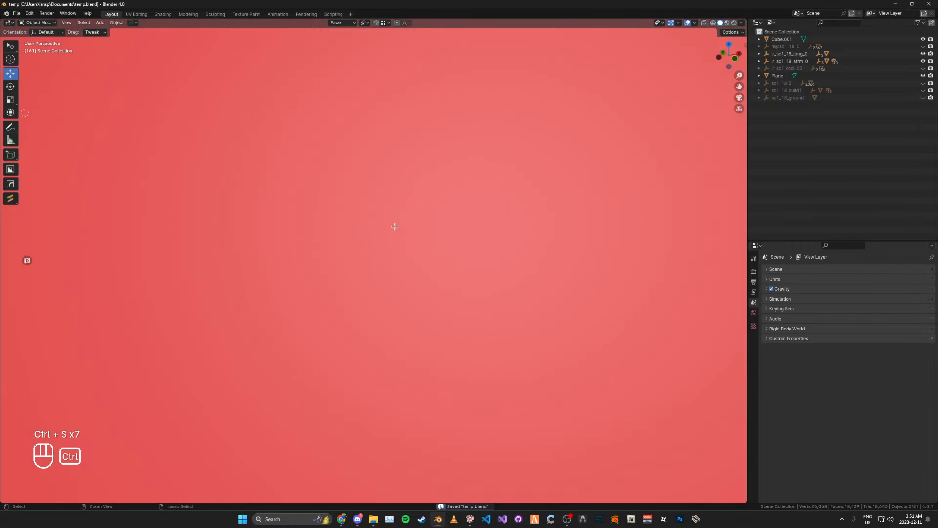
scroll(394, 230, "up", 2)
key("ctrl+s")
key("ctrl+s")
key("ctrl+s")
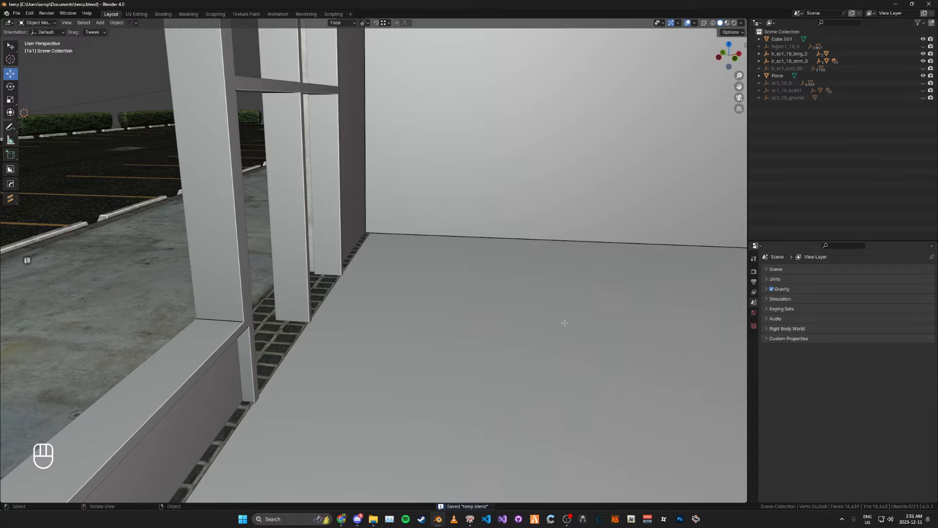
middle_click_drag(565, 323, 405, 168)
key("ctrl+s")
key("ctrl+s")
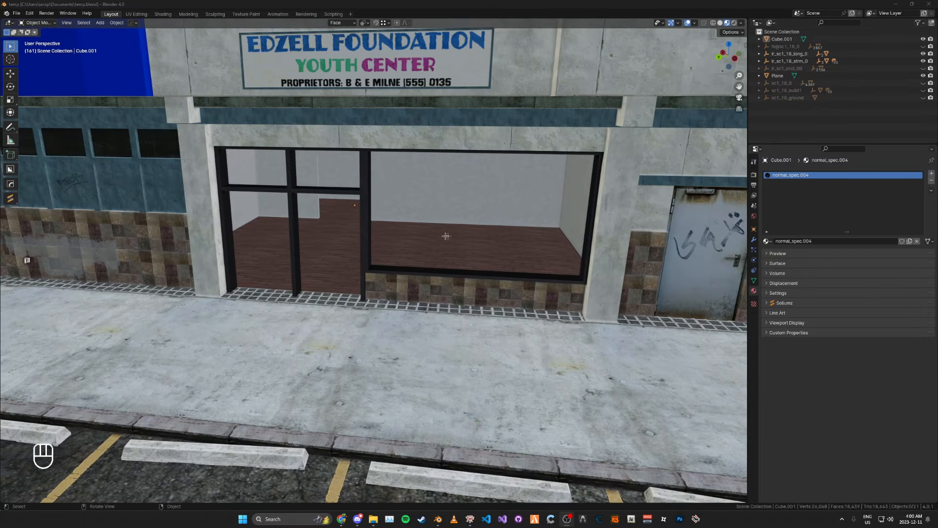
Examine the textured black frame and wood floor up close from the street and save the file
scroll(446, 236, "up", 5)
middle_click_drag(446, 236, 408, 268, "shift")
key("ctrl+s")
key("ctrl+s")
middle_click_drag(250, 251, 310, 268, "shift")
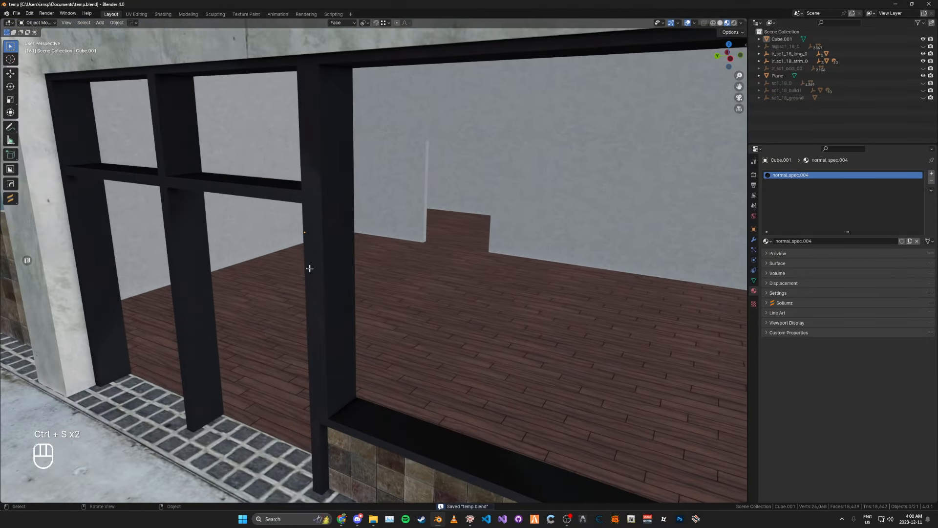
Rename the interior room object Plane to location and save the file
scroll(325, 262, "down", 2)
key("ctrl+s")
middle_click_drag(386, 269, 273, 259)
key("ctrl+s")
middle_click_drag(377, 256, 267, 200)
key("ctrl+s")
key("ctrl+s")
left_click(778, 76)
scroll(584, 202, "down", 3)
middle_click_drag(538, 213, 421, 226, "shift")
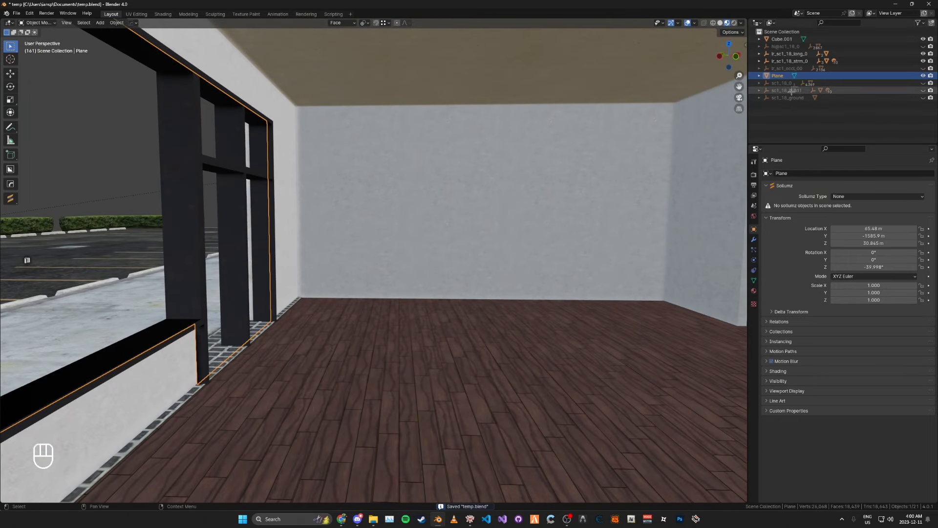
double_click(780, 76)
type("locatio")
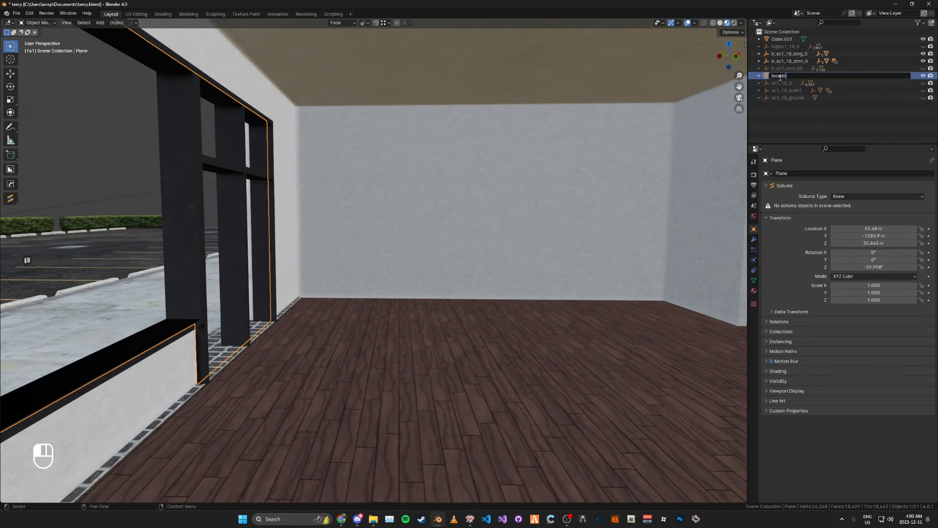
type("n")
key("Return")
key("ctrl+s")
key("ctrl+s")
key("ctrl+s")
Rename the storefront frame object Cube.001 to ook3d_tutorial_details and save the file
double_click(781, 40)
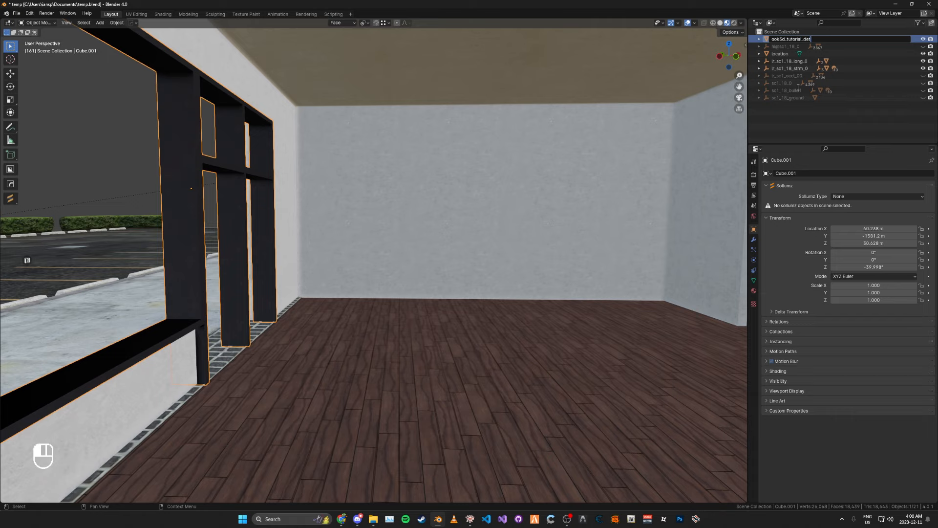
type("ls")
key("Return")
key("ctrl+s")
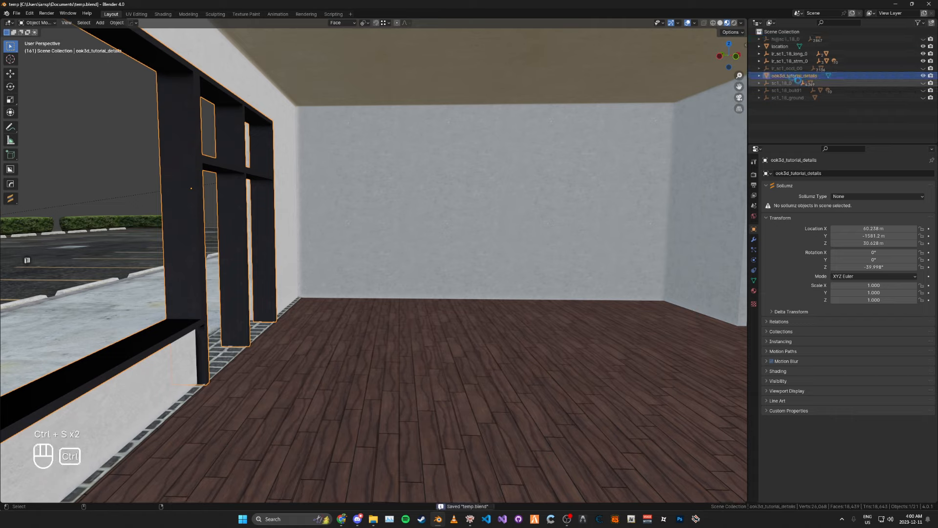
Duplicate the location object, leaving the copy in its original place
left_click(780, 46)
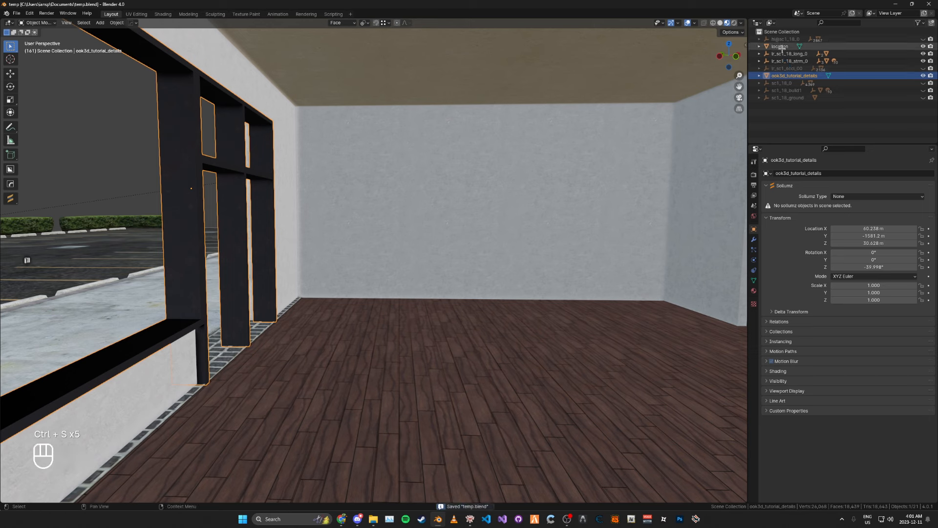
key("shift+d")
right_click(482, 166)
Rename the duplicated room object to ook3d_tutorial_shell and save the file
double_click(791, 54)
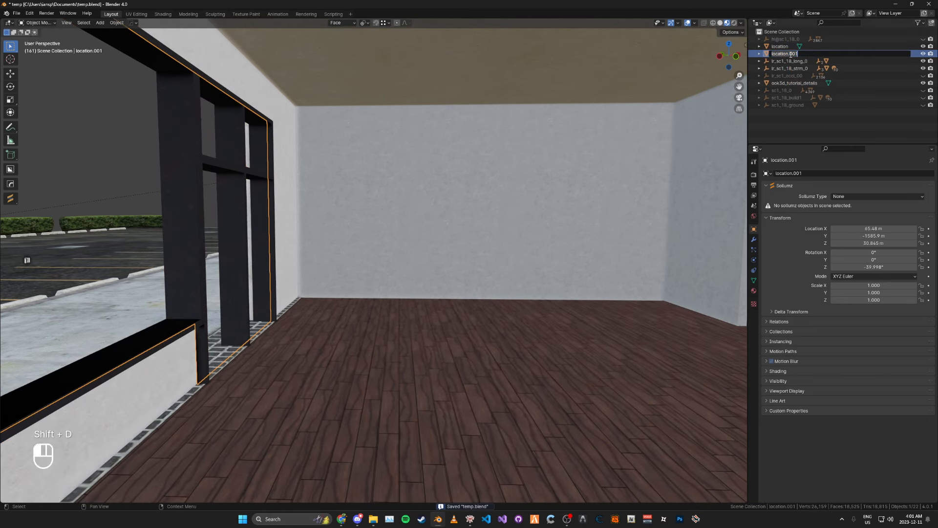
type("ook3d_")
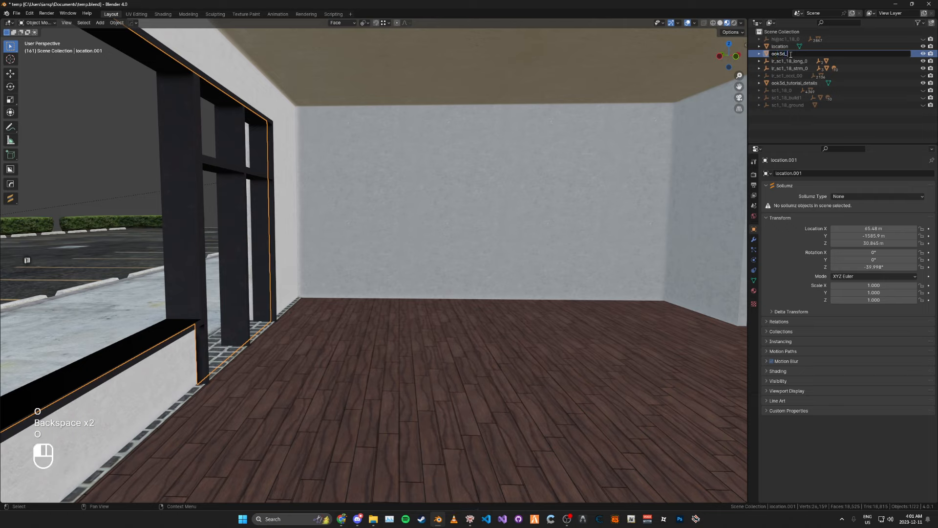
key("BackSpace")
key("BackSpace")
type("utorial_shell")
key("Return")
key("ctrl+s")
key("ctrl+s")
key("ctrl+s")
key("ctrl+s")
key("ctrl+s")
key("ctrl+s")
Examine the frame and storefront opening from inside the room and save the file
left_click(786, 77)
scroll(488, 199, "down", 2)
key("ctrl+s")
key("ctrl+s")
middle_click_drag(488, 200, 508, 223)
scroll(489, 239, "up", 2)
key("ctrl+s")
key("ctrl+s")
middle_click_drag(508, 222, 467, 216, "shift")
key("ctrl+s")
key("ctrl+s")
left_click(381, 194)
key("ctrl+s")
key("ctrl+s")
key("ctrl+s")
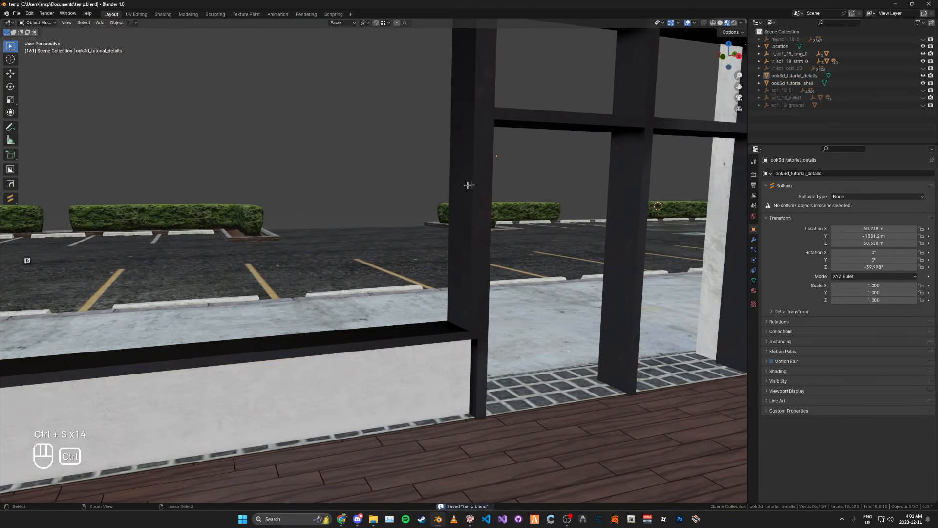
Parent ook3d_tutorial_details to ook3d_tutorial_shell and save the file
left_click(788, 83)
key("ctrl+s")
key("ctrl+s")
key("ctrl+s")
scroll(409, 157, "down", 3)
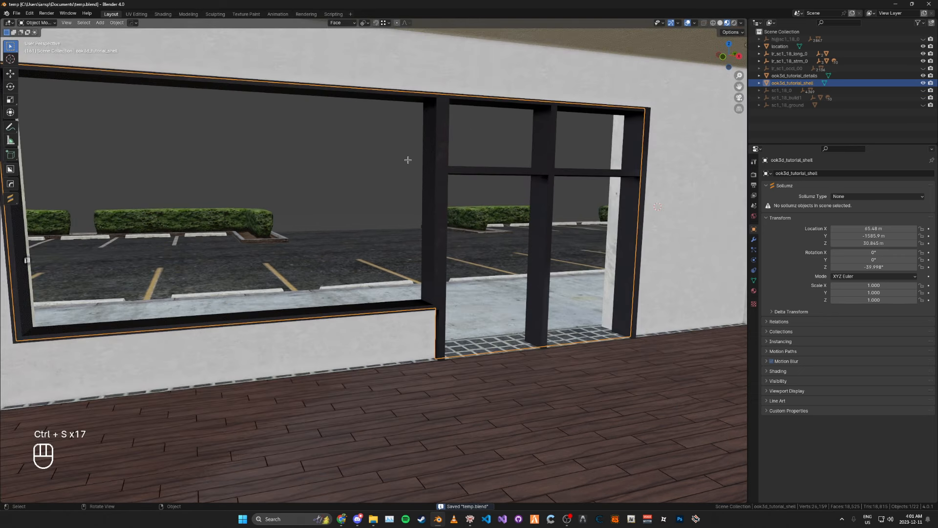
left_click(390, 175)
key("ctrl+s")
key("ctrl+s")
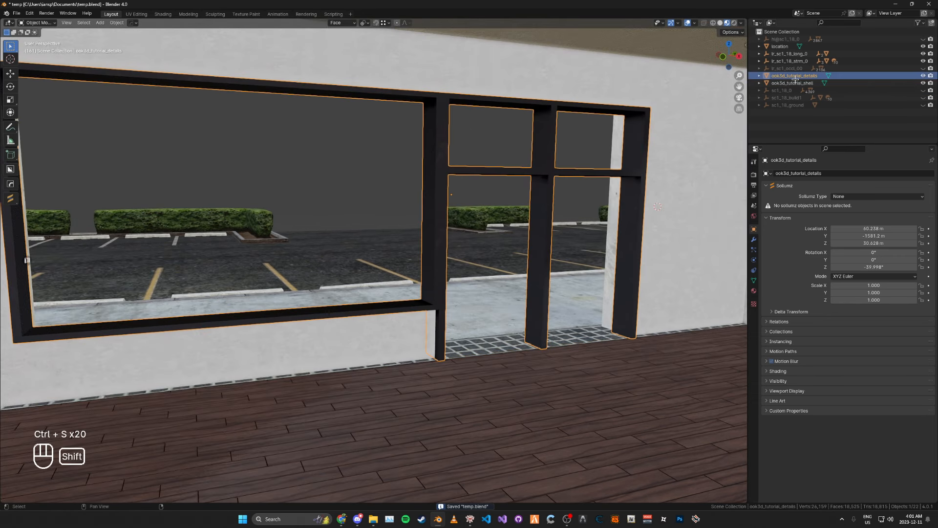
left_click_drag(784, 78, 787, 83, "shift")
key("ctrl+s")
key("ctrl+s")
Align ook3d_tutorial_shell to the world origin on X, Y and Z, bring it into view and save the file
left_click(788, 78)
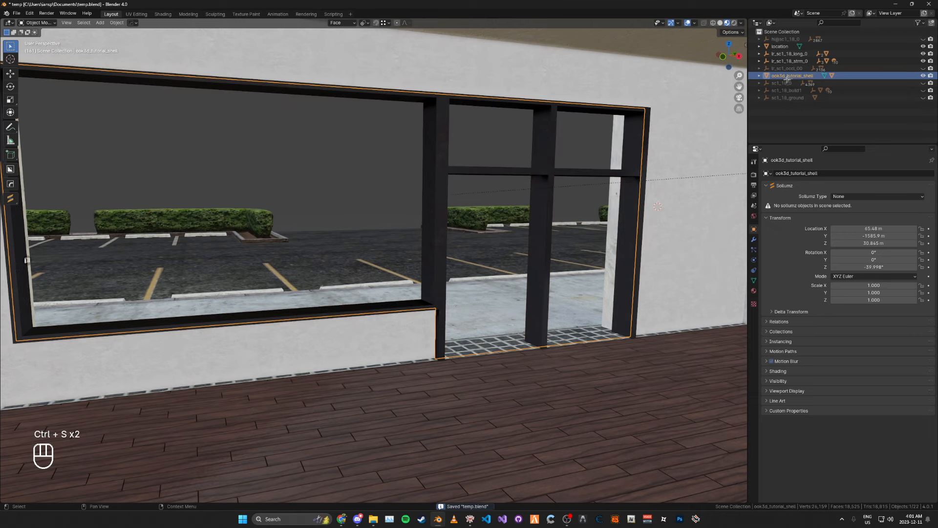
key("alt+a")
key("ctrl+s")
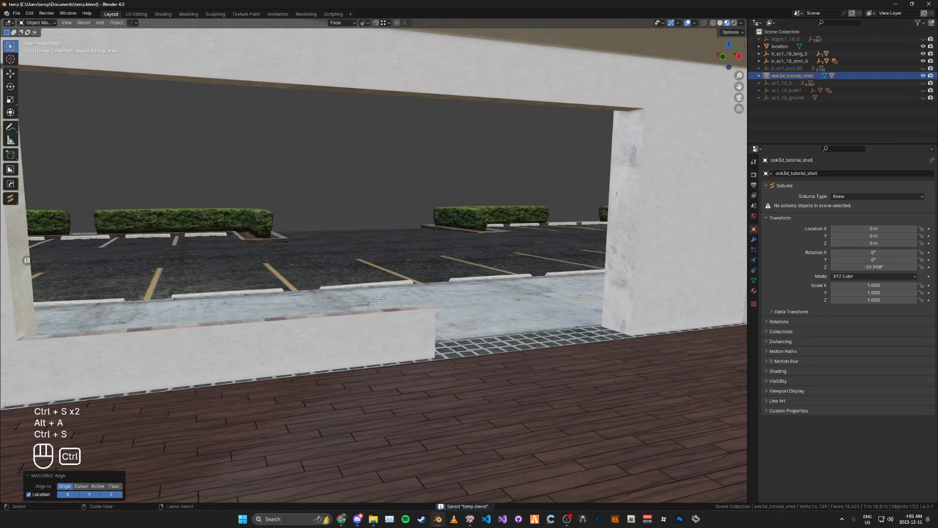
key("KP_Decimal")
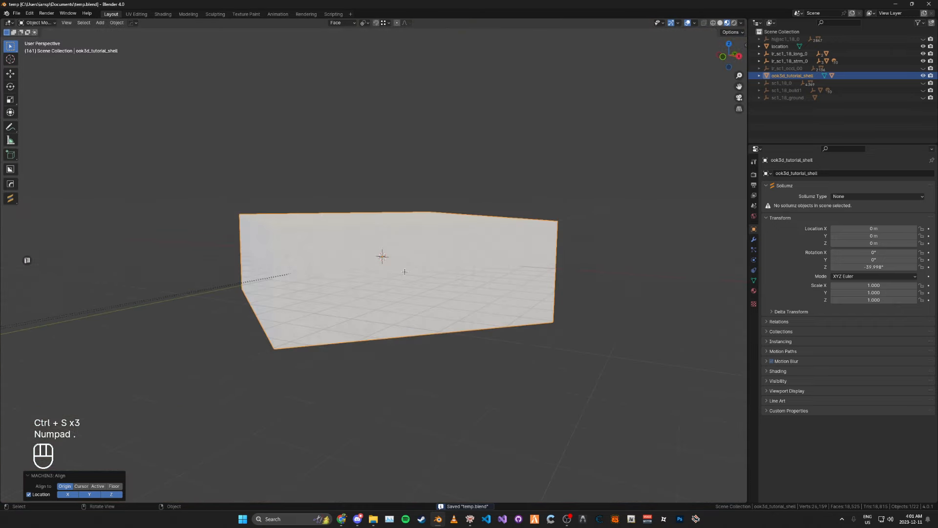
key("ctrl+s")
key("ctrl+s")
Set the shell's Z rotation to 0° and save the file
type("0")
key("Return")
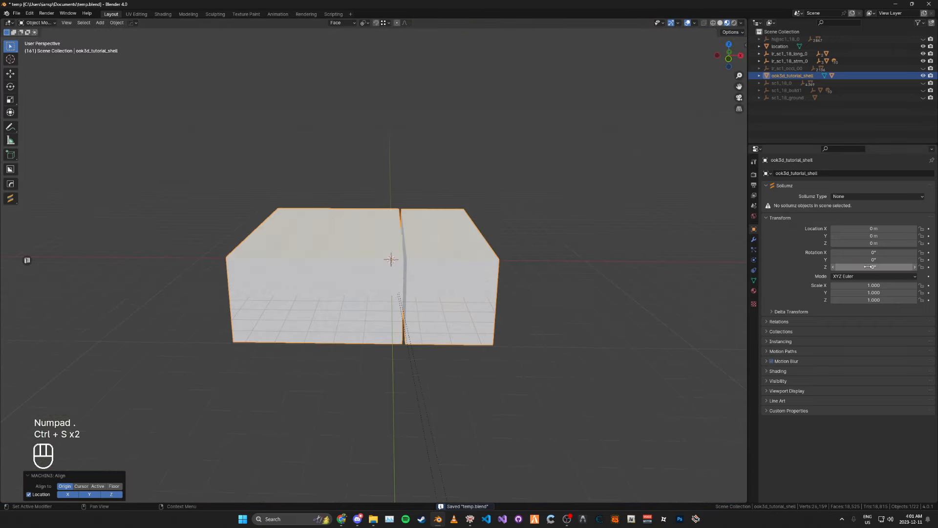
key("ctrl+s")
key("ctrl+s")
left_click(557, 271)
middle_click_drag(557, 271, 640, 275)
key("ctrl+s")
key("ctrl+s")
Clear the storefront frame's parent while keeping its transformation, save the file, and check the frame up close
left_click(415, 297)
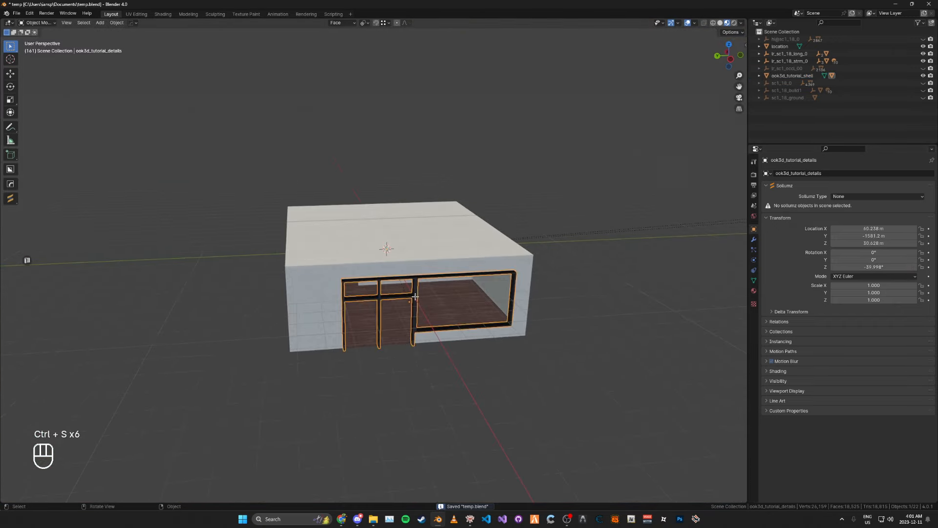
key("alt+p")
left_click(417, 300)
key("ctrl+s")
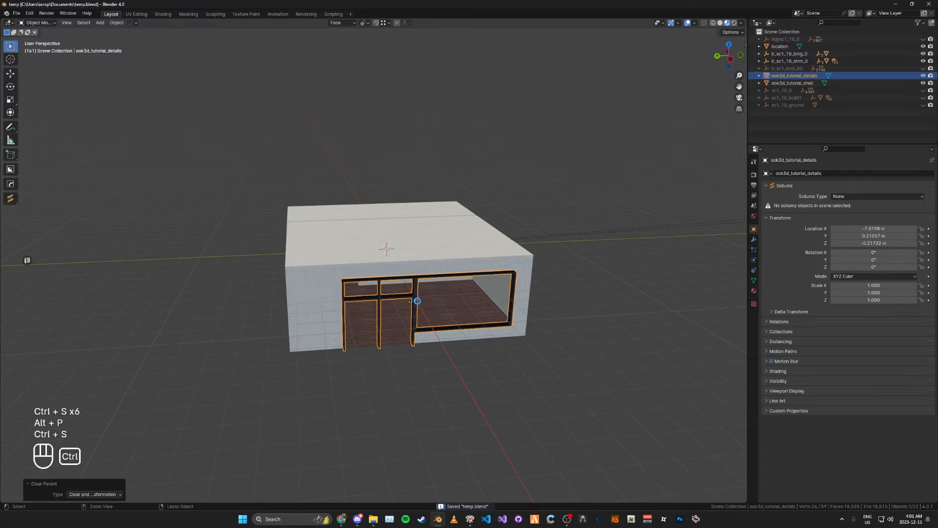
middle_click(419, 301, "alt")
scroll(430, 298, "up", 6)
key("ctrl+s")
key("ctrl+s")
key("ctrl+s")
key("ctrl+s")
key("ctrl+s")
key("ctrl+s")
key("ctrl+s")
scroll(498, 274, "down", 10)
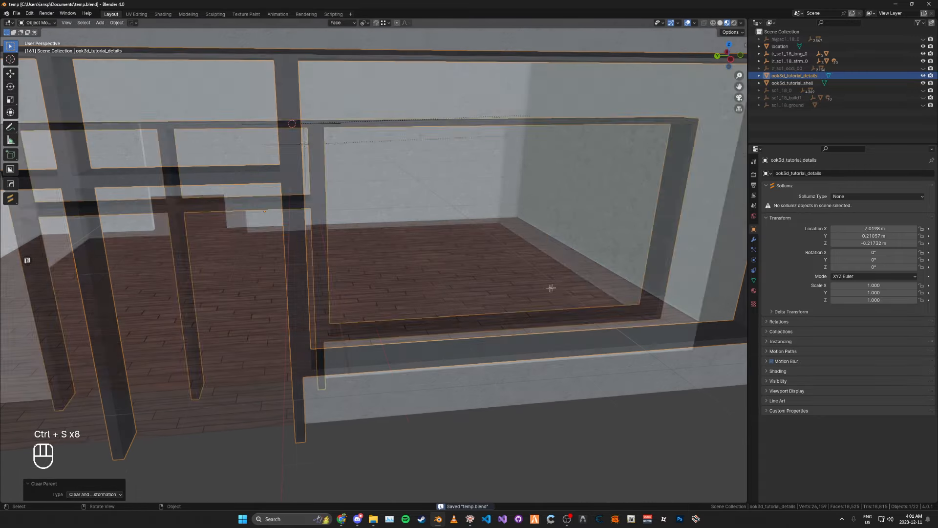
Apply location, rotation and scale to the ook3d_tutorial_details frame and save the file
left_click(498, 273)
left_click(498, 274)
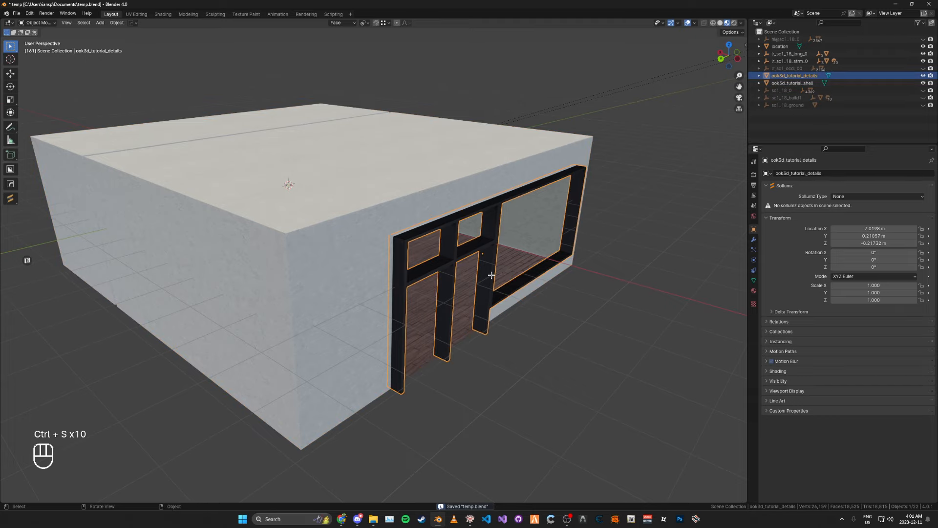
key("ctrl+a")
left_click(486, 296)
key("ctrl+s")
key("ctrl+s")
key("ctrl+s")
Apply location, rotation and scale to the ook3d_tutorial_shell object and save the file
middle_click_drag(486, 296, 417, 289)
left_click(417, 201)
middle_click_drag(417, 201, 461, 203, "shift")
key("ctrl+a")
left_click(461, 203)
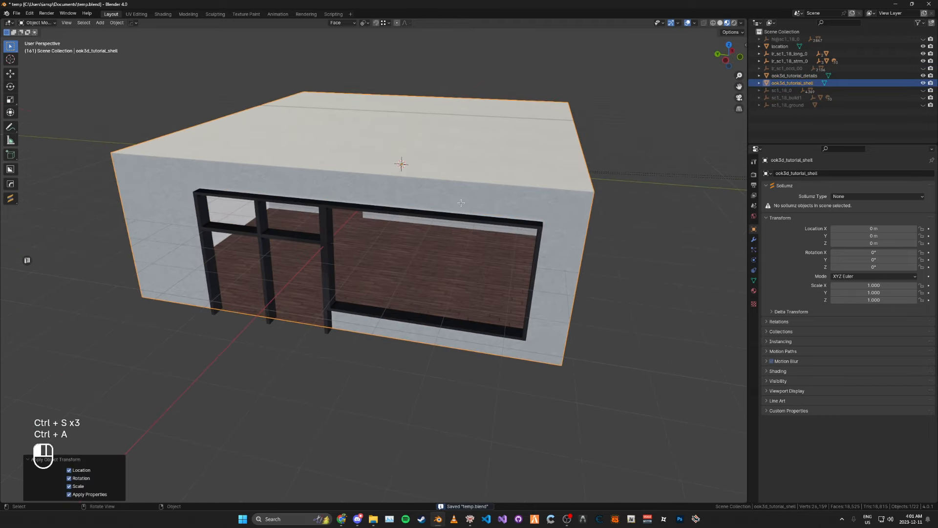
key("ctrl+s")
key("ctrl+s")
key("ctrl+s")
Convert ook3d_tutorial_details and ook3d_tutorial_shell to Sollumz drawables and save the file
left_click(795, 75)
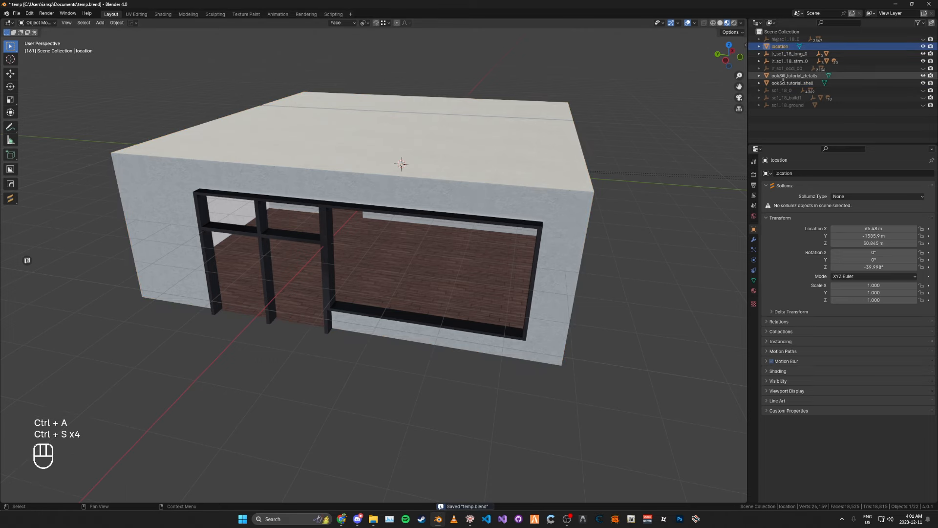
key("KP_Decimal")
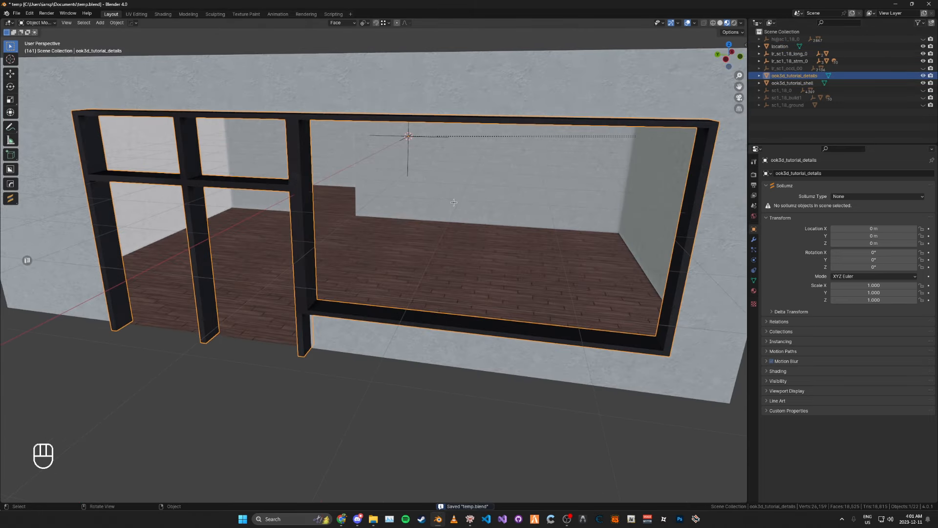
key("v")
left_click(418, 230)
left_click(791, 83)
key("v")
left_click(593, 164)
key("ctrl+s")
key("ctrl+s")
key("ctrl+s")
Add a Face Corner, Byte Color attribute named Color 1 to the shell model with green set to 1, and save
left_click(760, 83)
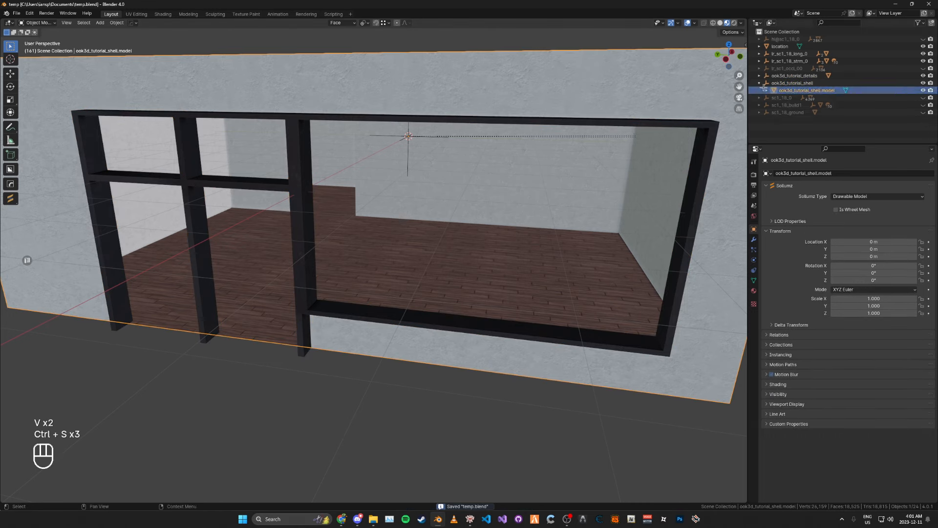
left_click(754, 280)
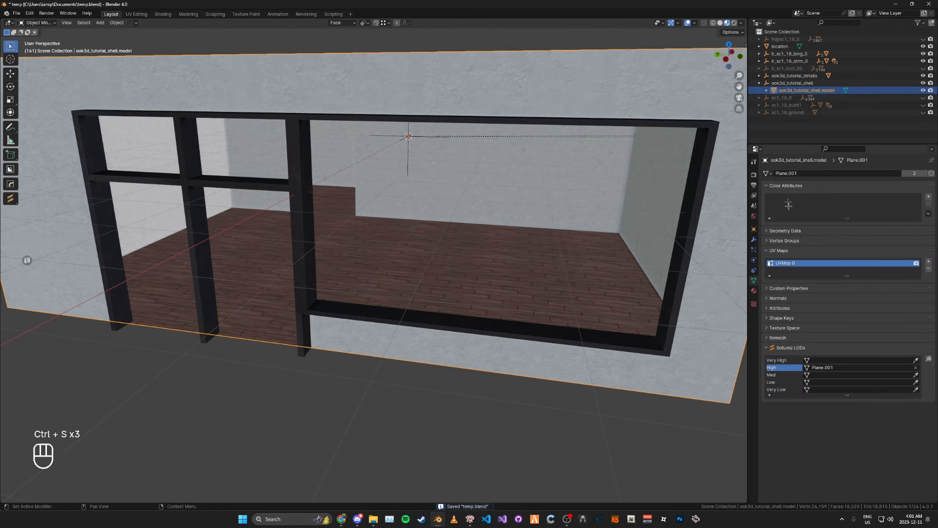
left_click(929, 196)
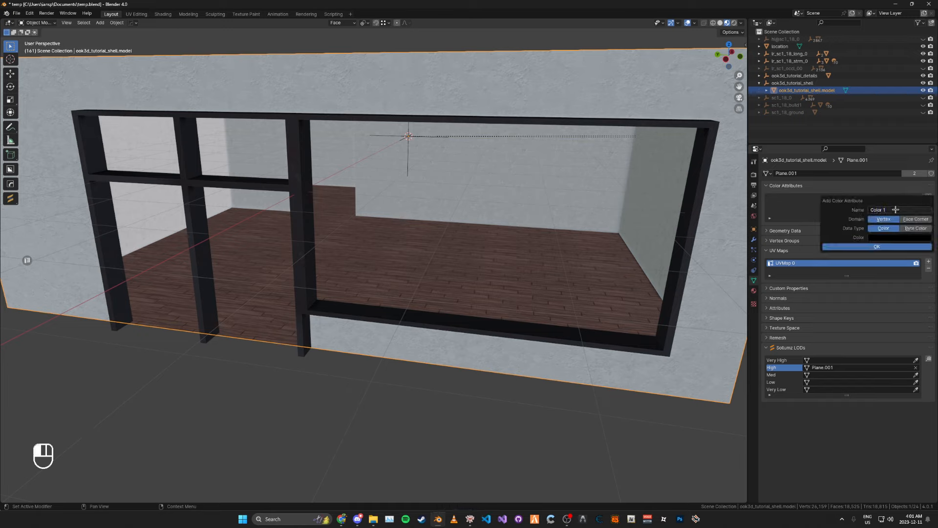
left_click(911, 227)
left_click(901, 238)
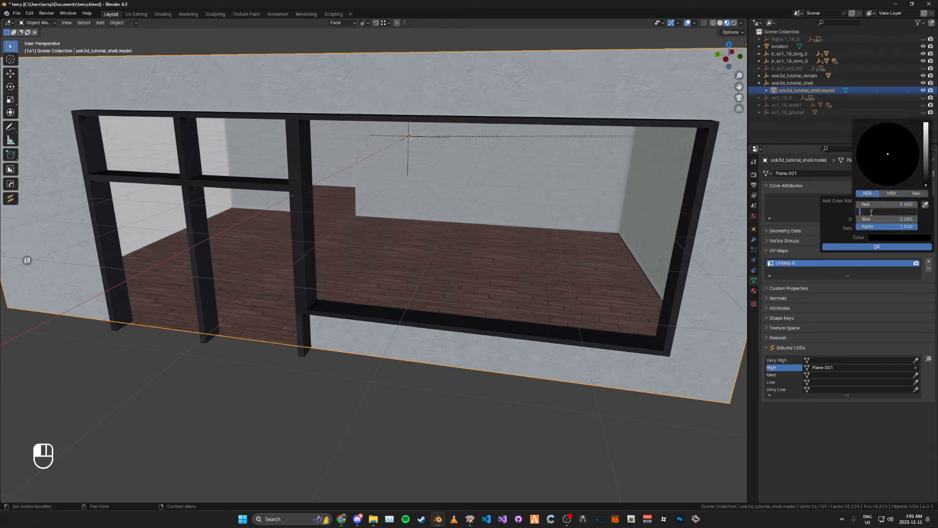
type("1")
key("Return")
left_click(877, 247)
key("ctrl+s")
key("ctrl+s")
key("ctrl+s")
Add a green Face Corner, Byte Color attribute to ook3d_tutorial_details.model and save the file
left_click(760, 76)
left_click(809, 83)
left_click(929, 197)
left_click(906, 210)
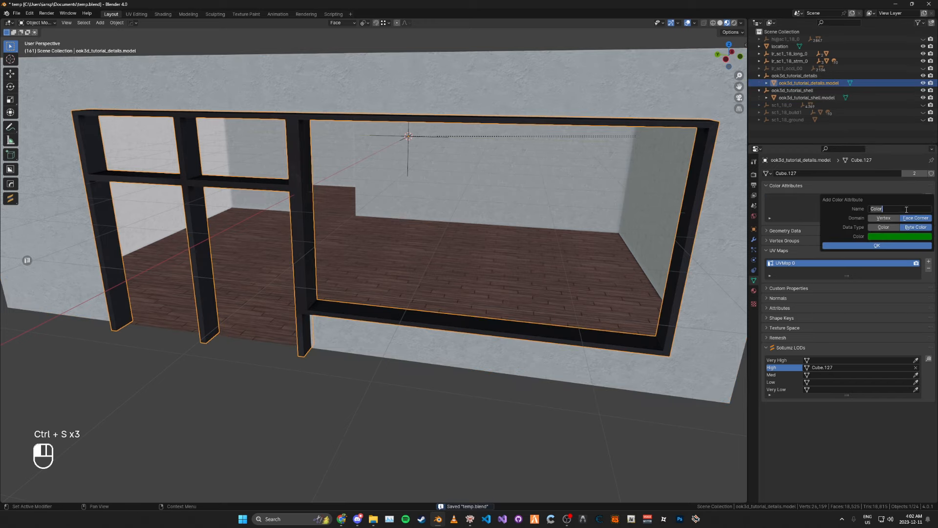
left_click(892, 245)
key("ctrl+s")
key("ctrl+s")
Collapse the Color Attributes, UV Maps and Sollumz LODs sections and both drawable hierarchies, and save the file
left_click(808, 188)
key("ctrl+s")
key("ctrl+s")
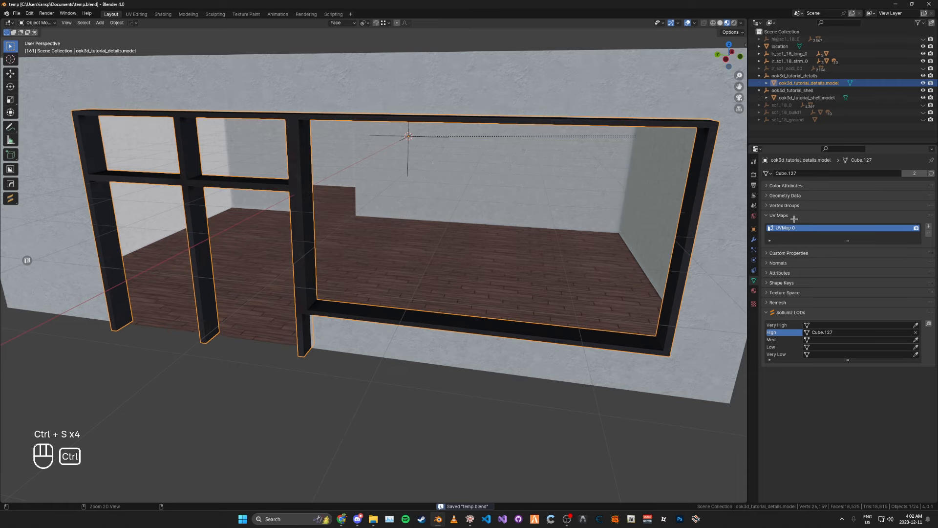
left_click(793, 216)
key("ctrl+s")
key("ctrl+s")
left_click(787, 285)
left_click(760, 76)
key("ctrl+s")
left_click(761, 83)
key("ctrl+s")
key("ctrl+s")
key("ctrl+s")
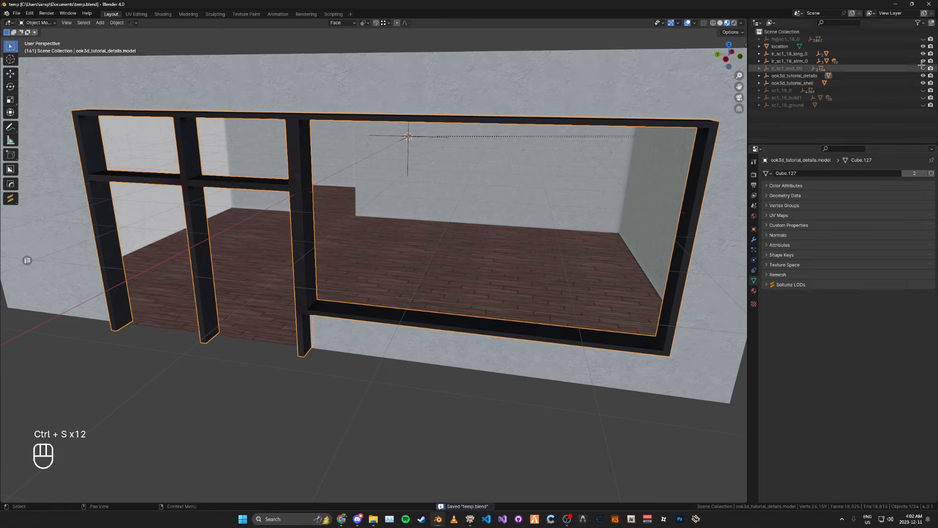
Hide lr_sc1_18_strm_0 and lr_sc1_18_long_0 in the viewport and save the file
left_click_drag(923, 61, 923, 54, "shift")
middle_click_drag(499, 195, 609, 196)
key("ctrl+s")
key("ctrl+s")
key("ctrl+s")
Duplicate ook3d_tutorial_shell.model in place and clear the copy's parent while keeping its transformation
left_click(586, 372)
middle_click_drag(606, 245, 469, 207)
scroll(551, 263, "up", 5)
key("ctrl+s")
key("ctrl+s")
left_click(760, 83)
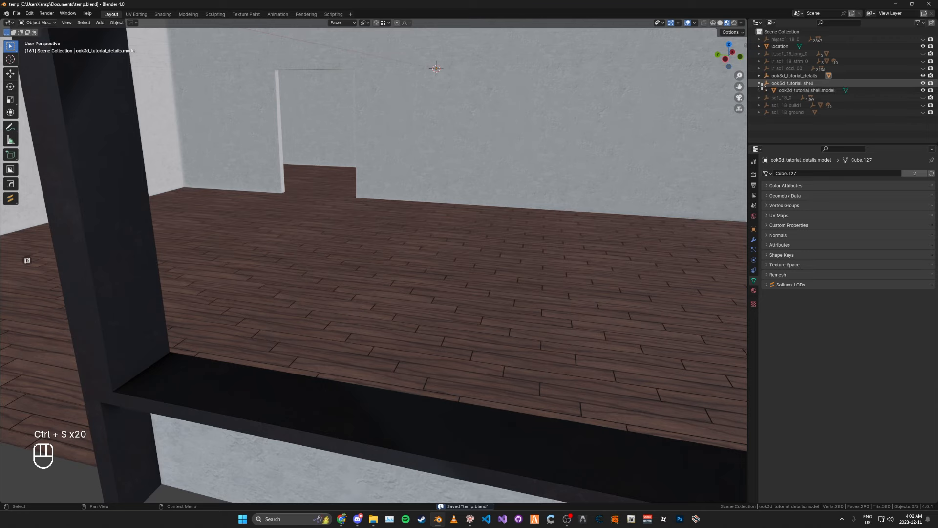
left_click(792, 91)
scroll(562, 146, "down", 6)
key("shift+d")
right_click(542, 150)
key("alt+p")
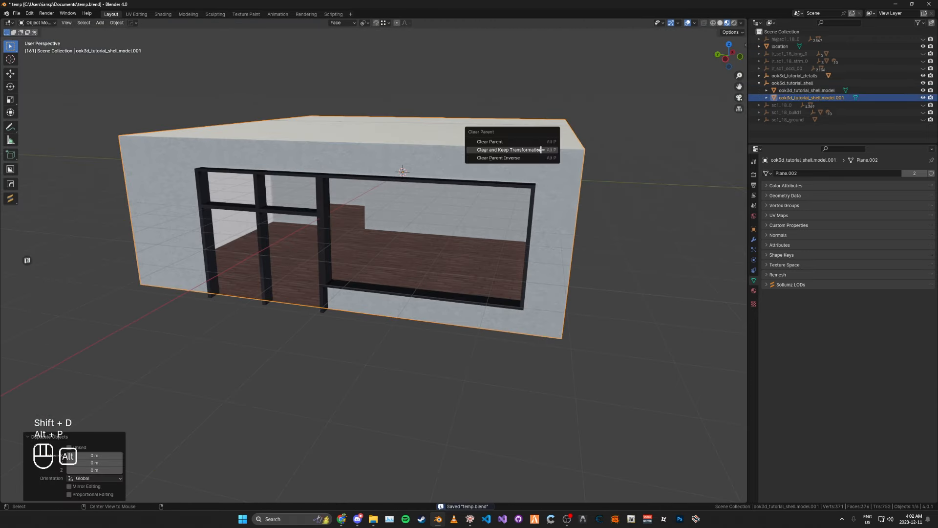
left_click(541, 150)
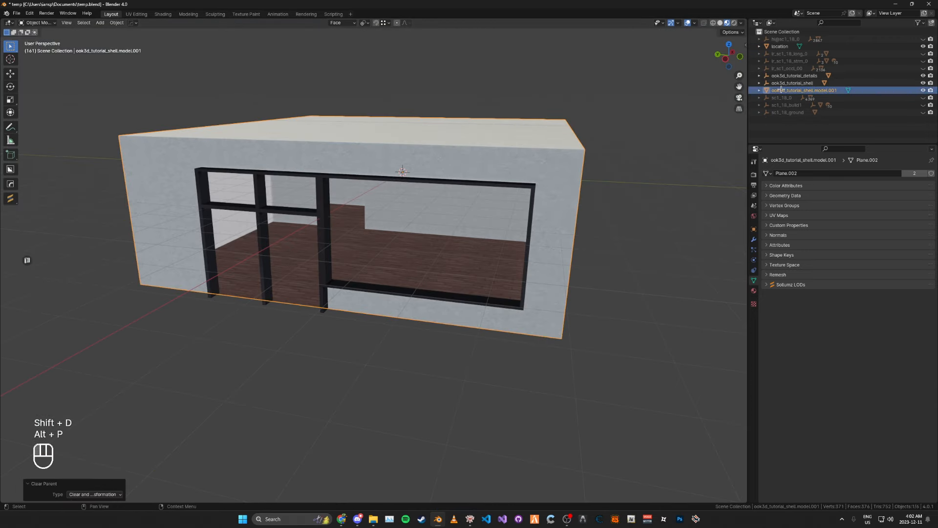
Rename the duplicated, unparented shell model as ook3d_tutorial and save the file
double_click(852, 91)
key("Return")
key("ctrl+s")
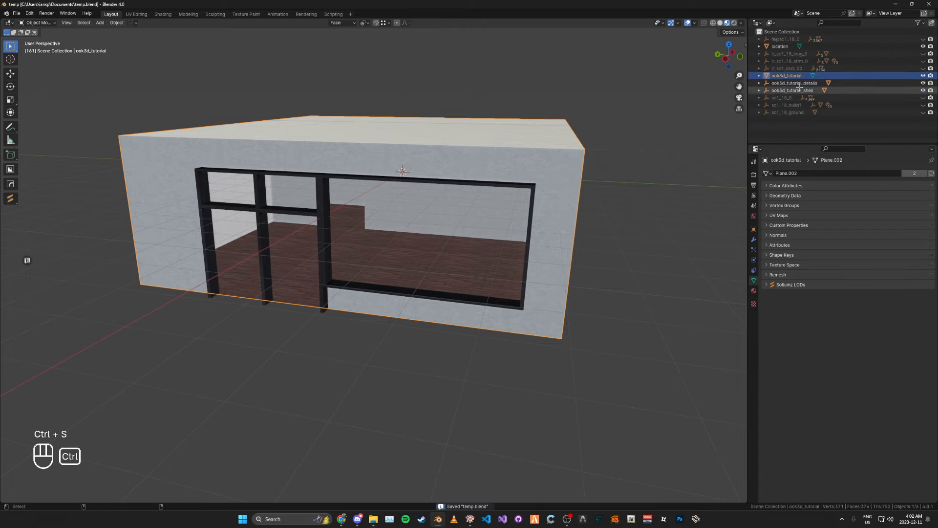
Convert the ook3d_tutorial mesh to a Sollumz collision composite and save the file
left_click(754, 228)
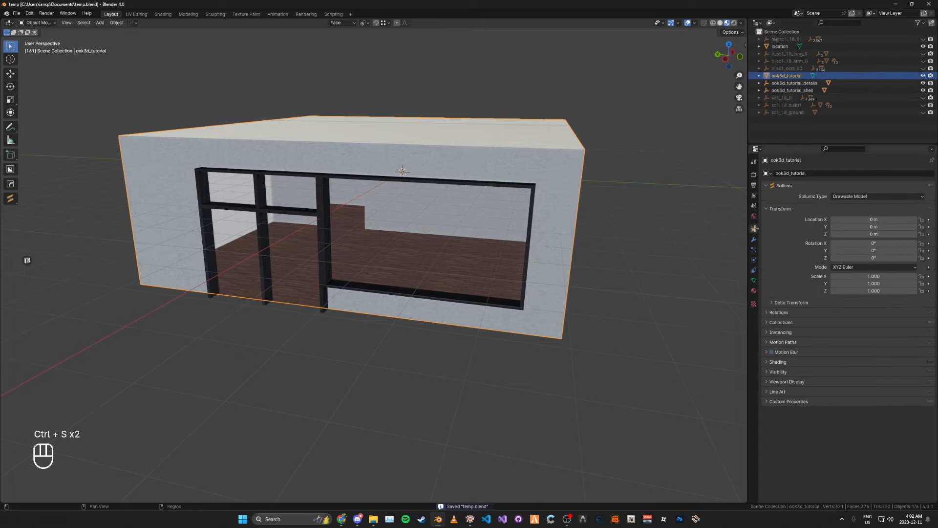
key("v")
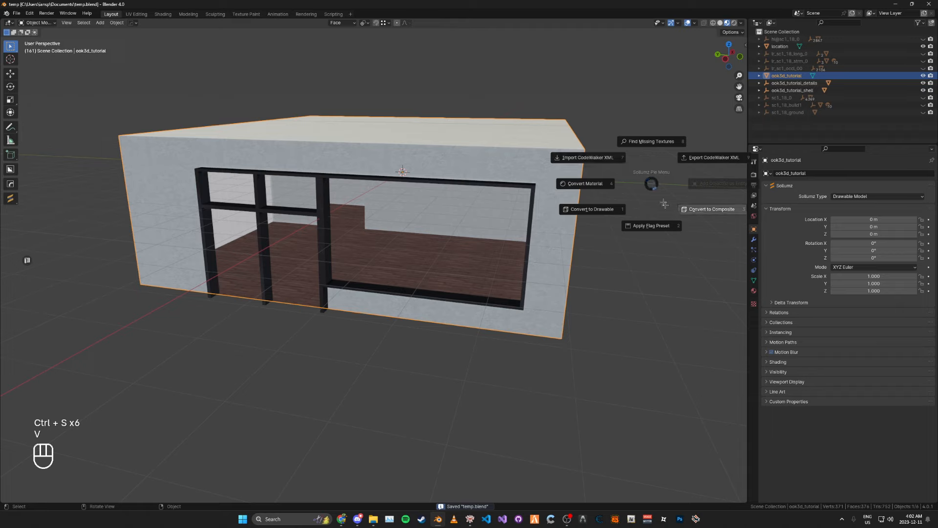
left_click(698, 210)
key("ctrl+s")
key("ctrl+s")
key("ctrl+s")
key("ctrl+s")
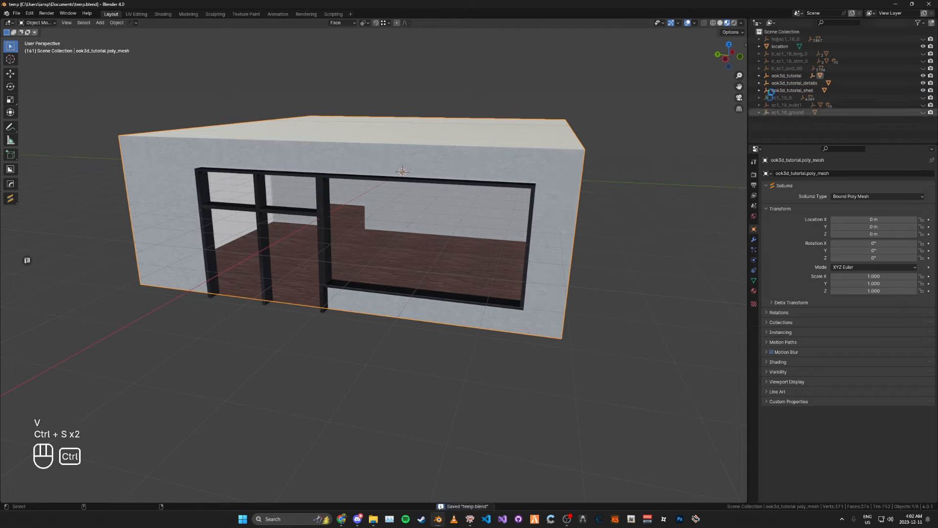
Apply the General (Default) flag preset to ook3d_tutorial.bvh, show the poly mesh's material slots, and save the file
key("v")
left_click(686, 175)
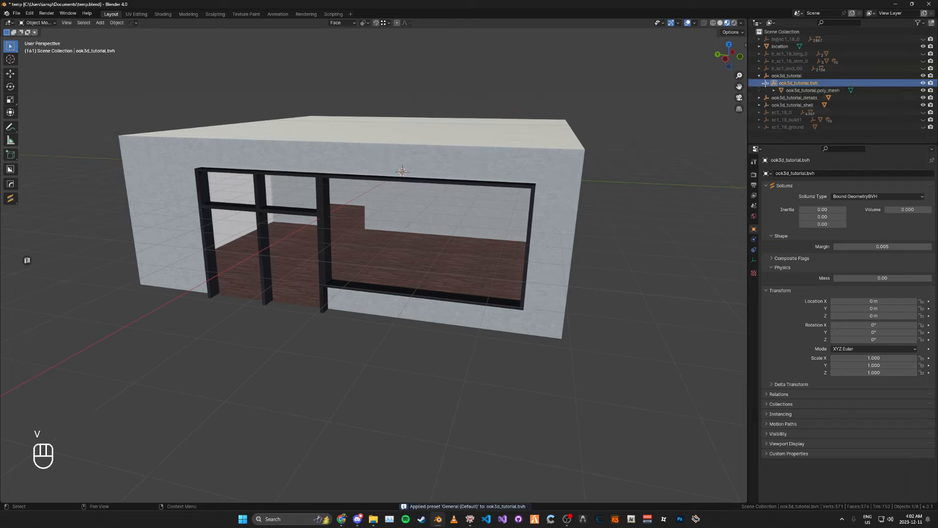
left_click(806, 91)
left_click(754, 291)
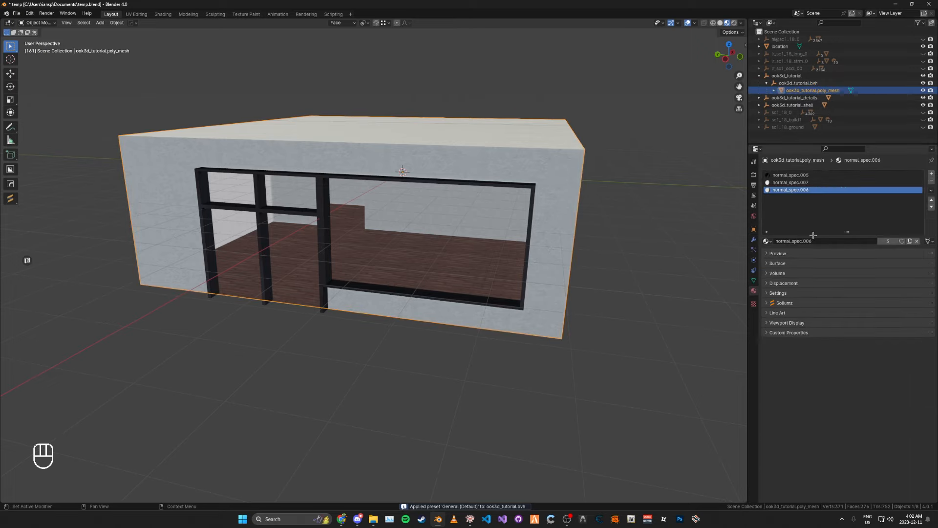
left_click_drag(847, 231, 847, 216)
key("ctrl+s")
key("ctrl+s")
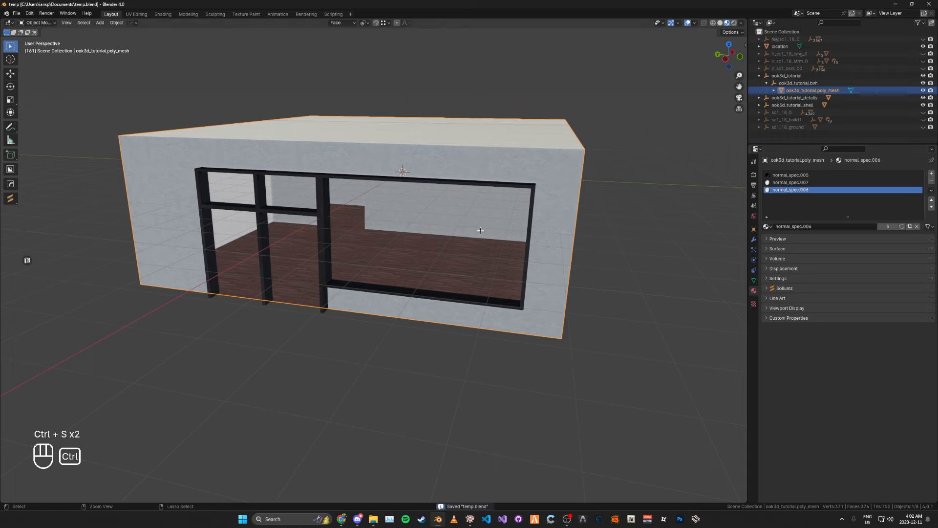
Find the Wood Solid Large collision material in the Sollumz tools and add it to ook3d_tutorial.poly_mesh
key("n")
left_click(589, 53)
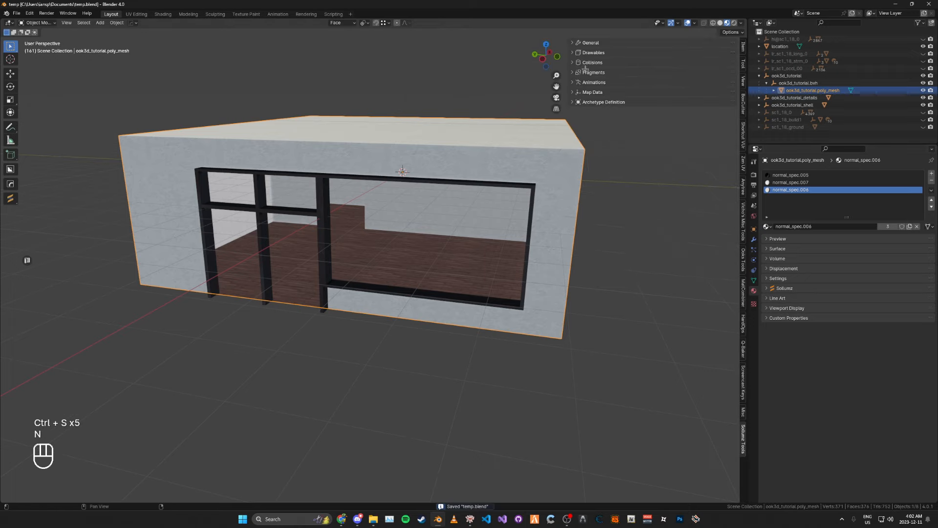
left_click(606, 90)
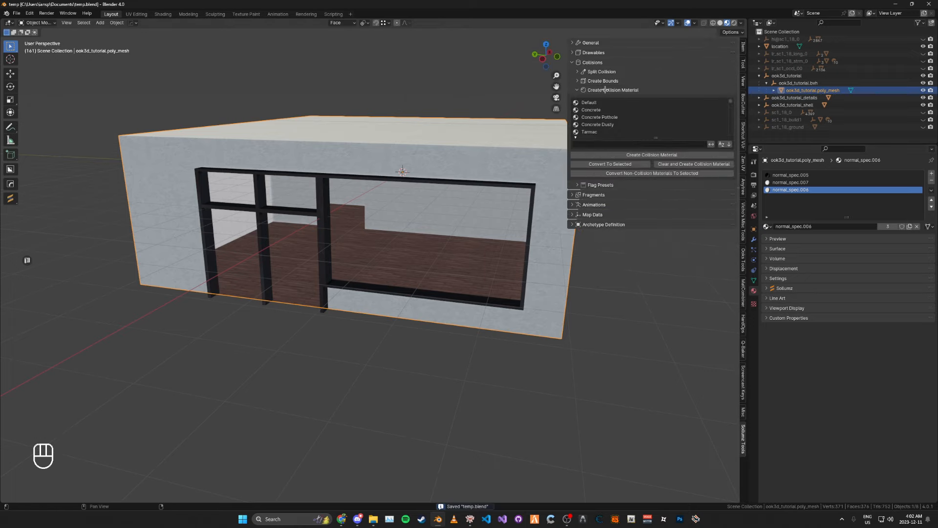
left_click(609, 110)
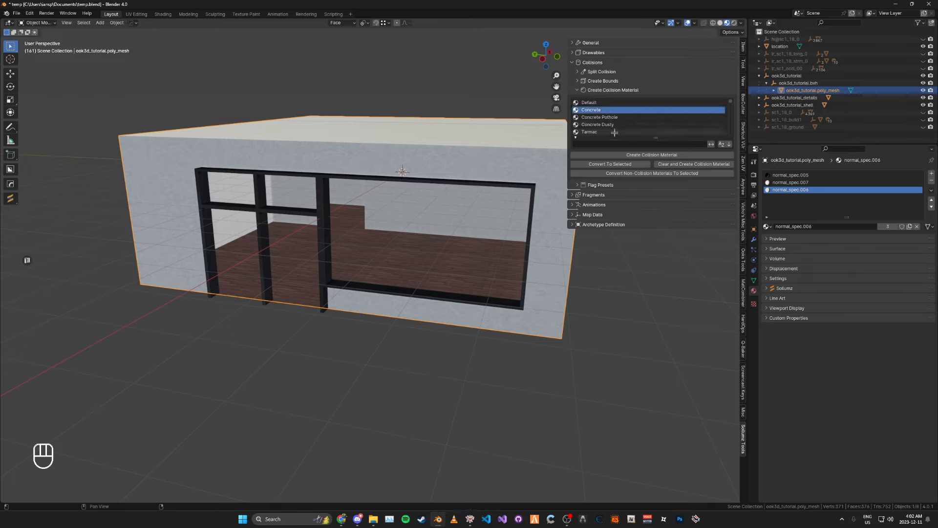
left_click(615, 132)
key("ctrl+f")
type("wood")
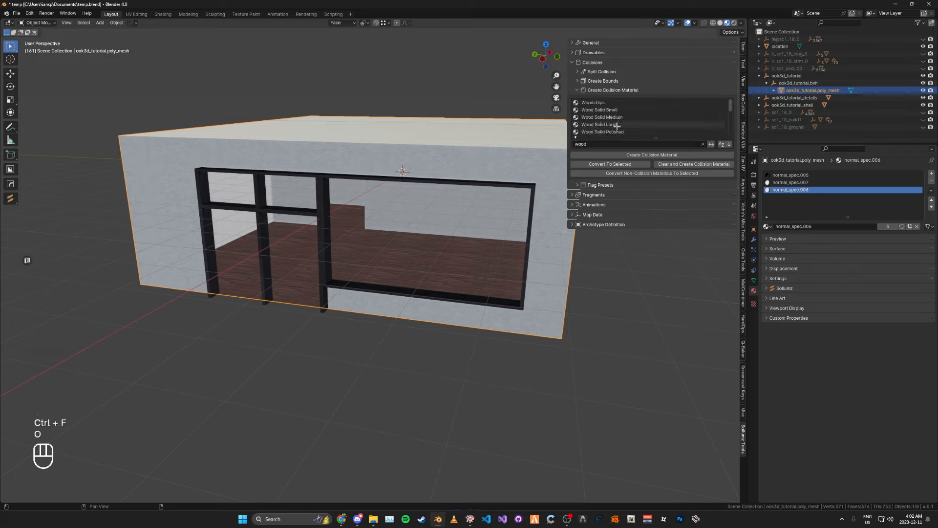
left_click(616, 125)
left_click(620, 155)
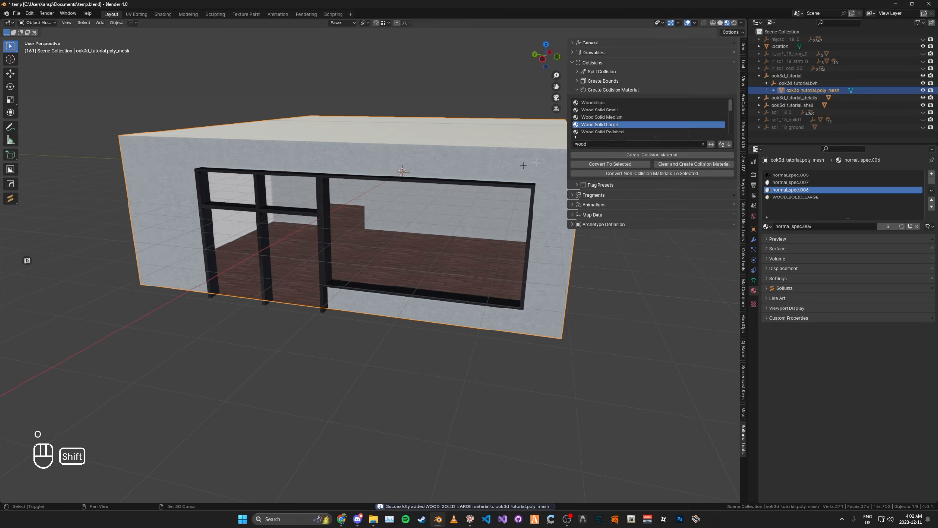
Save the file and rename the new wood collision material as WOOD_SOLID_LARGE.room1
middle_click_drag(389, 206, 398, 246, "shift")
scroll(398, 246, "up", 5)
key("ctrl+s")
double_click(827, 197)
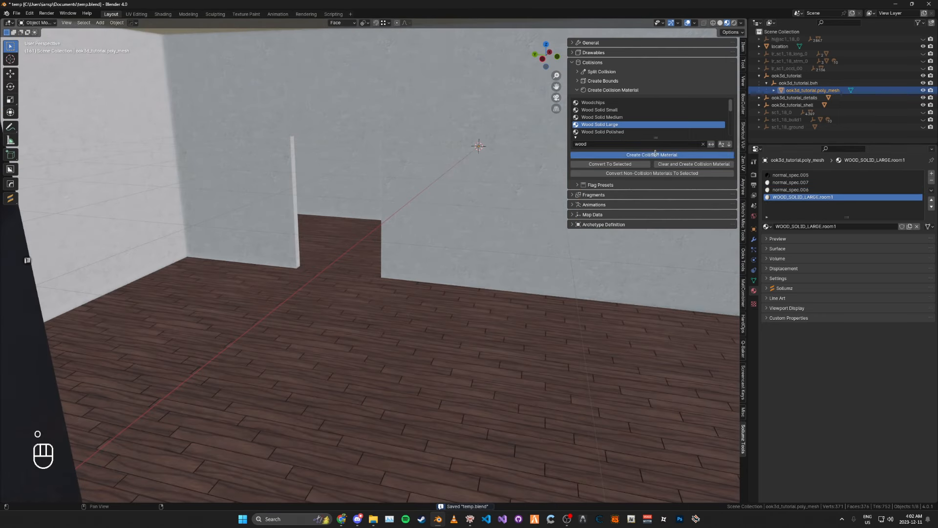
Add a second Wood Solid Large collision material, name it WOOD_SOLID_LARGE.room2, and save the file
left_click(652, 154)
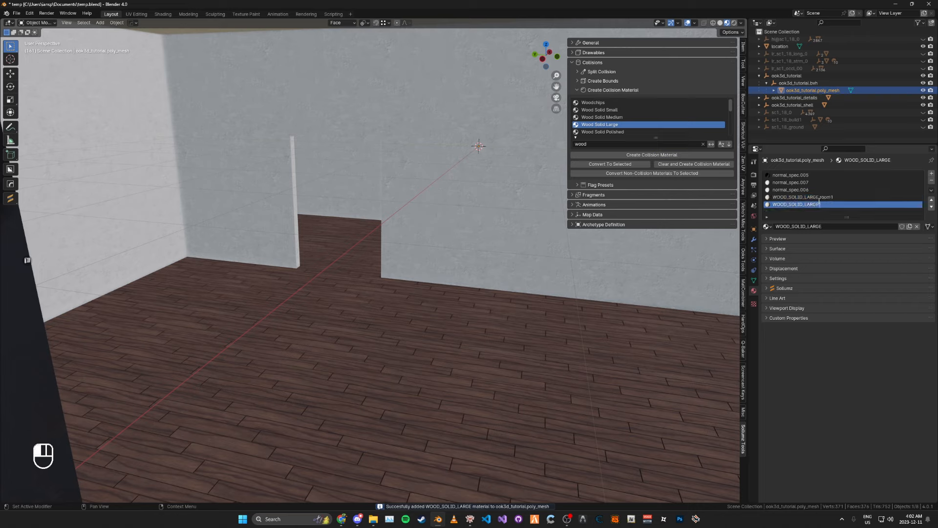
key("ctrl+s")
left_click(819, 198)
key("ctrl+s")
Expand the Sollumz material settings, set the Room ID of WOOD_SOLID_LARGE.room2 to 2, and save the file
left_click(785, 288)
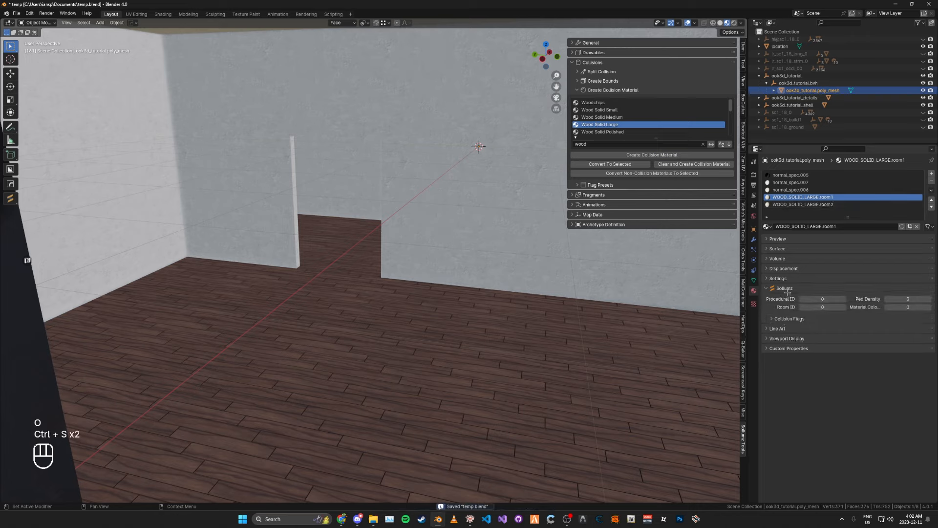
left_click(807, 204)
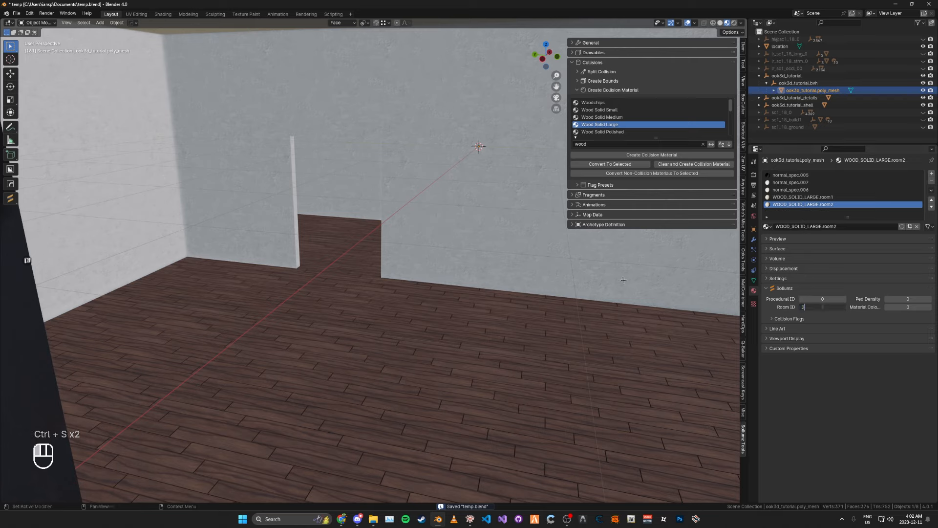
type("2")
key("Return")
key("ctrl+s")
key("ctrl+s")
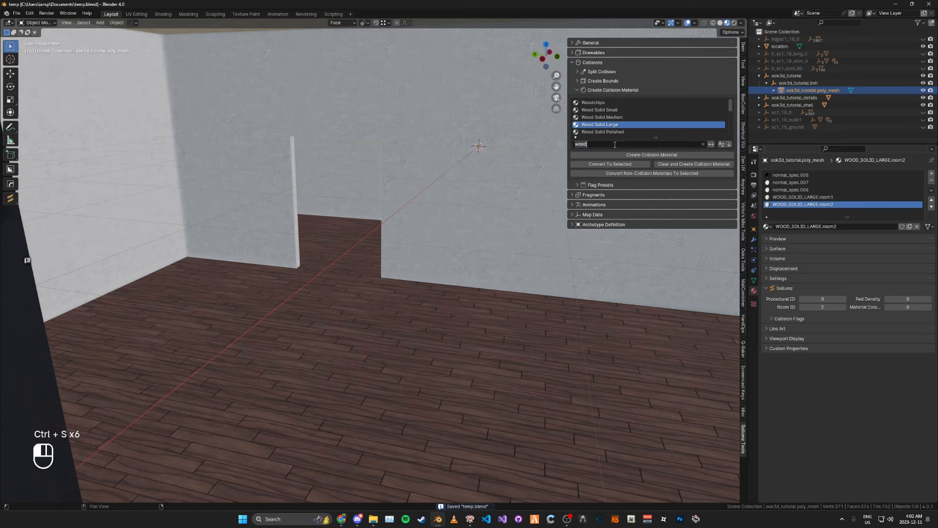
Filter the collision materials for concrete, add Concrete to ook3d_tutorial.poly_mesh, and save the file
key("BackSpace")
key("BackSpace")
key("BackSpace")
key("BackSpace")
type("con")
left_click(614, 104)
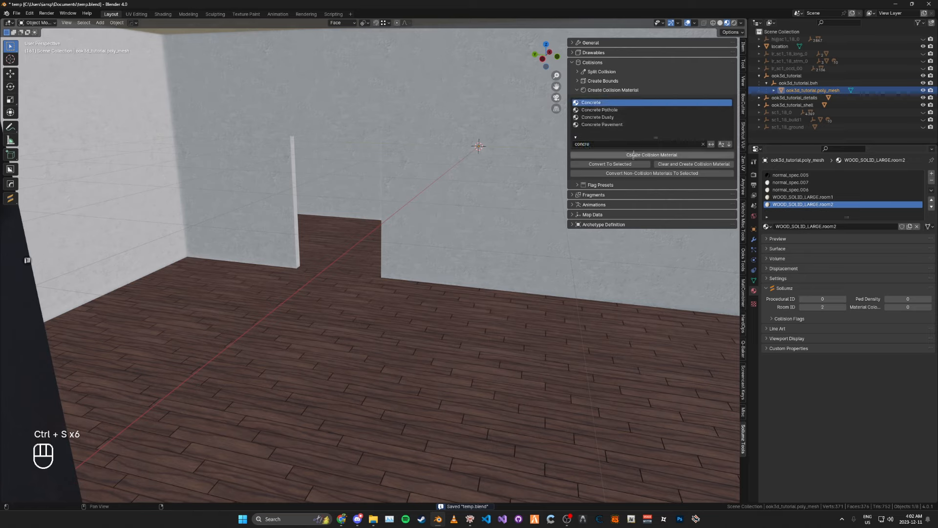
key("n")
key("n")
key("n")
key("ctrl+s")
key("ctrl+s")
In Edit Mode, select all faces sharing the interior wall's material and assign the CONCRETE.020 collision material
key("Tab")
left_click(606, 180)
left_click(849, 227)
left_click(805, 212)
left_click(806, 227)
Select all faces sharing the ceiling's normal_spec.006 material, assign CONCRETE.020 to them, and save in Object Mode
middle_click_drag(615, 197, 601, 171)
left_click(426, 81)
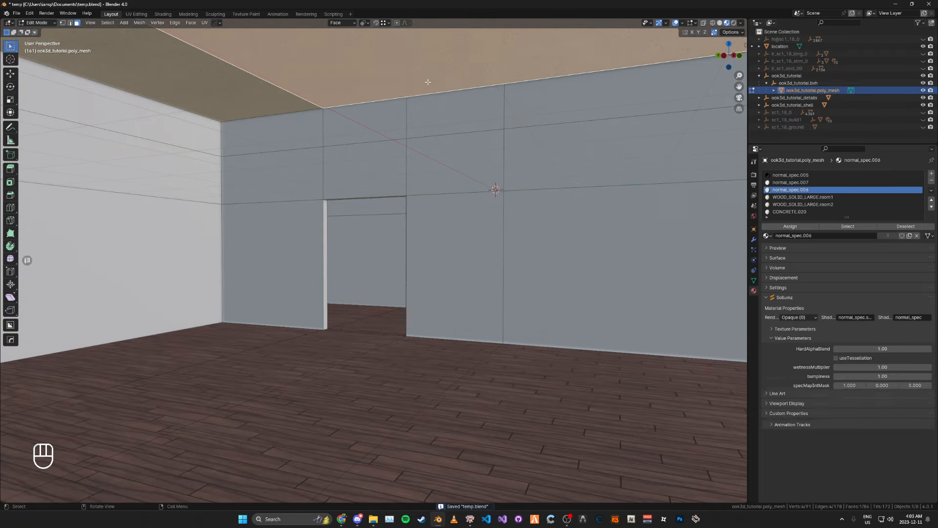
left_click(848, 226)
left_click(790, 212)
left_click(790, 226)
key("Tab")
key("ctrl+s")
key("ctrl+s")
Select the floor faces of the main storefront room and assign WOOD_SOLID_LARGE.room1 to them
middle_click_drag(604, 199, 433, 287)
key("Tab")
left_click(360, 279)
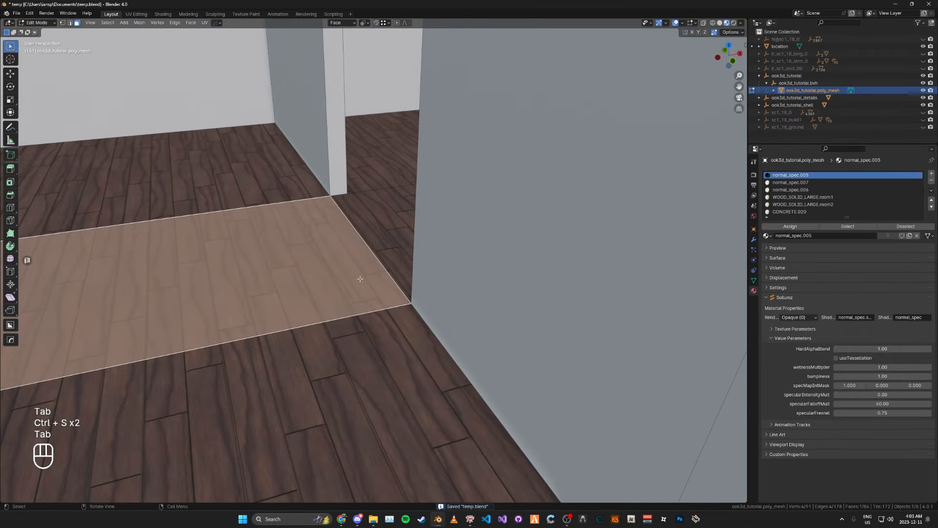
left_click(347, 229, "shift")
left_click(364, 231, "shift")
left_click(330, 230, "shift")
left_click(283, 197, "shift")
middle_click_drag(283, 197, 398, 195)
scroll(391, 212, "down", 3)
middle_click_drag(220, 205, 408, 178)
left_click(386, 153, "shift")
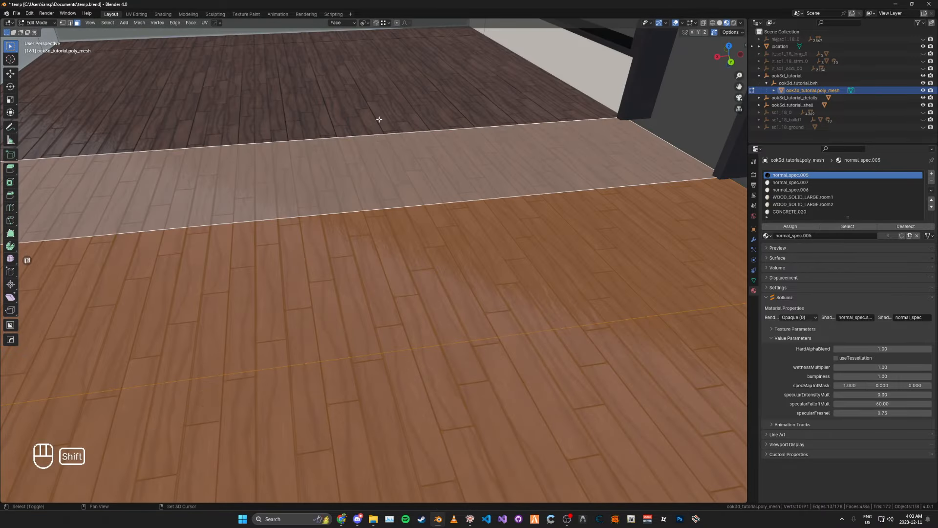
middle_click_drag(380, 120, 409, 205, "shift")
left_click(366, 101, "shift")
left_click(381, 162, "shift")
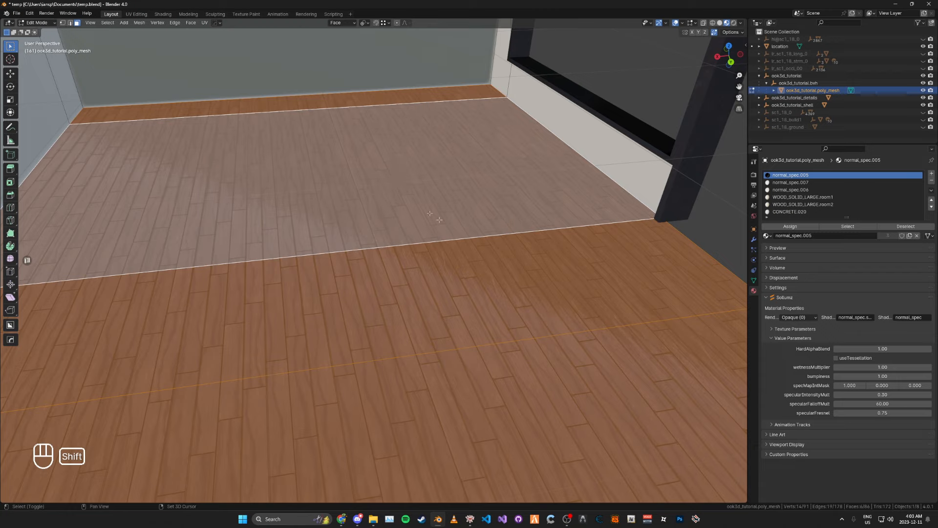
left_click(827, 198)
left_click(815, 226)
Select the floor faces of the back room, assign WOOD_SOLID_LARGE.room2 to them, and save in Object Mode
middle_click_drag(470, 200, 361, 198)
middle_click_drag(362, 198, 386, 229, "shift")
left_click(330, 166)
scroll(386, 230, "up", 3)
left_click(339, 186, "shift")
middle_click_drag(339, 187, 482, 247)
left_click(452, 187, "shift")
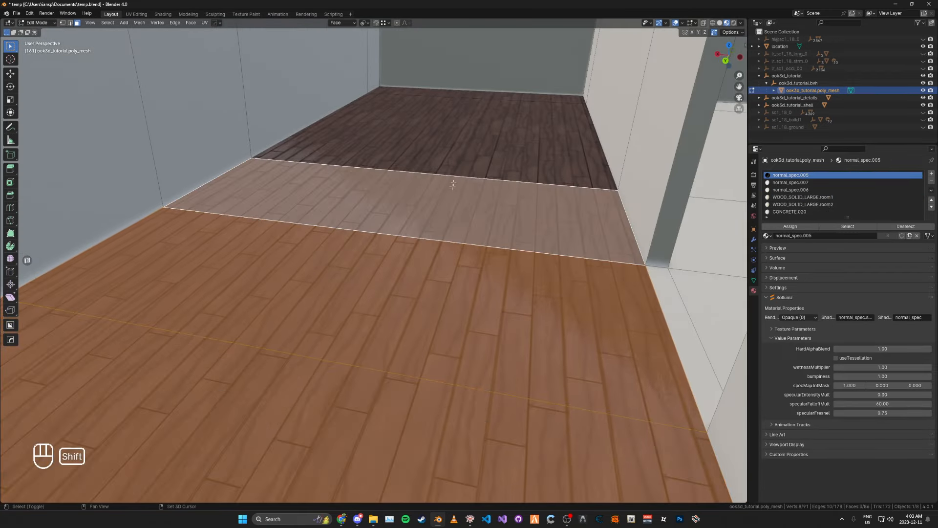
left_click(474, 145, "shift")
left_click(496, 96, "shift")
left_click(775, 211)
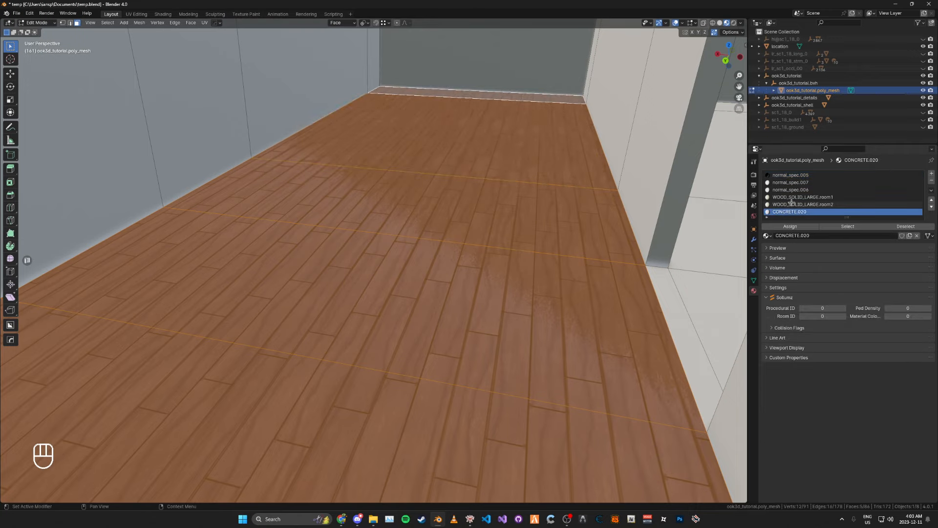
left_click(791, 204)
left_click(790, 226)
key("Tab")
key("ctrl+s")
key("ctrl+s")
Remove the unused material slots from ook3d_tutorial.poly_mesh and save the file
left_click(931, 190)
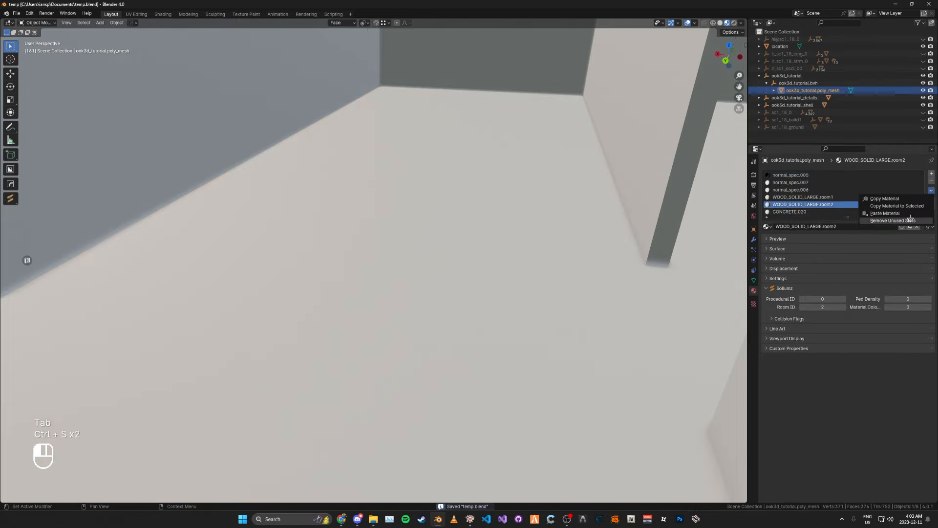
left_click(911, 219)
key("ctrl+s")
key("ctrl+s")
key("ctrl+s")
scroll(597, 174, "down", 6)
middle_click_drag(597, 174, 441, 181)
scroll(441, 181, "down", 2)
key("ctrl+s")
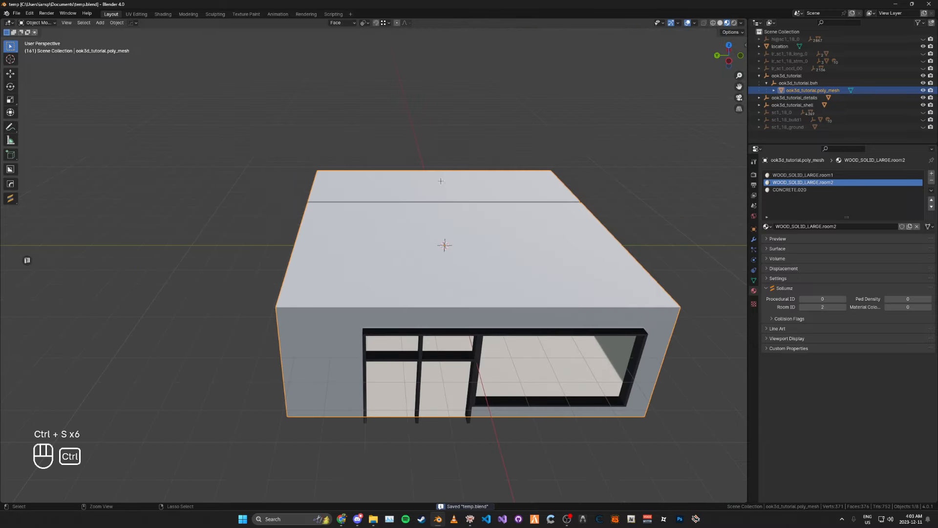
scroll(475, 435, "up", 5)
key("ctrl+s")
key("ctrl+s")
Collapse the ook3d_tutorial hierarchy, expand ook3d_tutorial_shell to select its model, and save the file
left_click(759, 76)
key("ctrl+s")
key("ctrl+s")
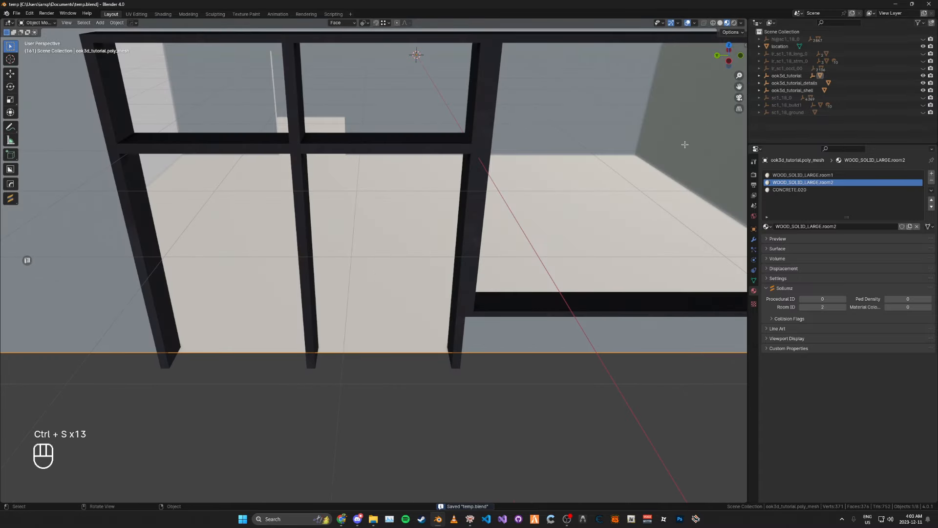
left_click(764, 91)
scroll(729, 112, "down", 5)
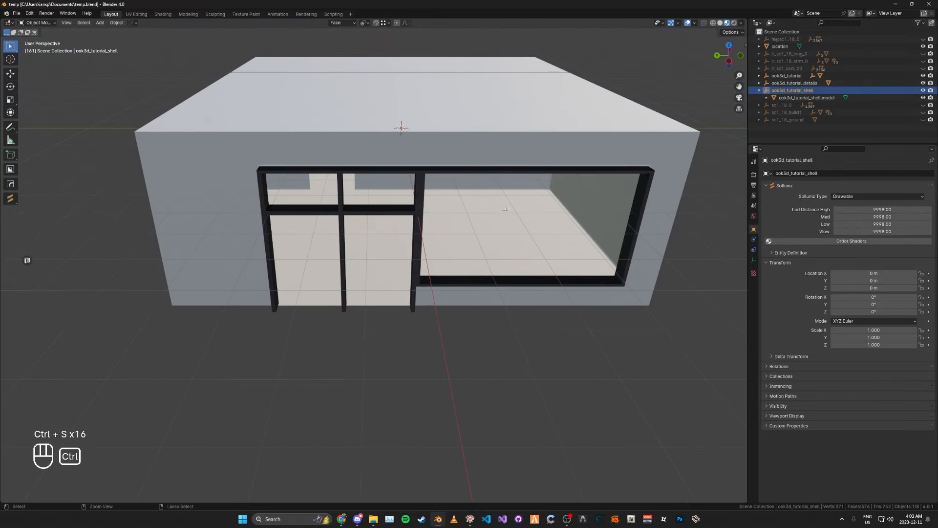
key("ctrl+s")
key("ctrl+s")
left_click(801, 98)
key("ctrl+s")
Duplicate the storefront frame model in place, clear the copy's parent while keeping its transformation, and save the file
left_click(412, 231)
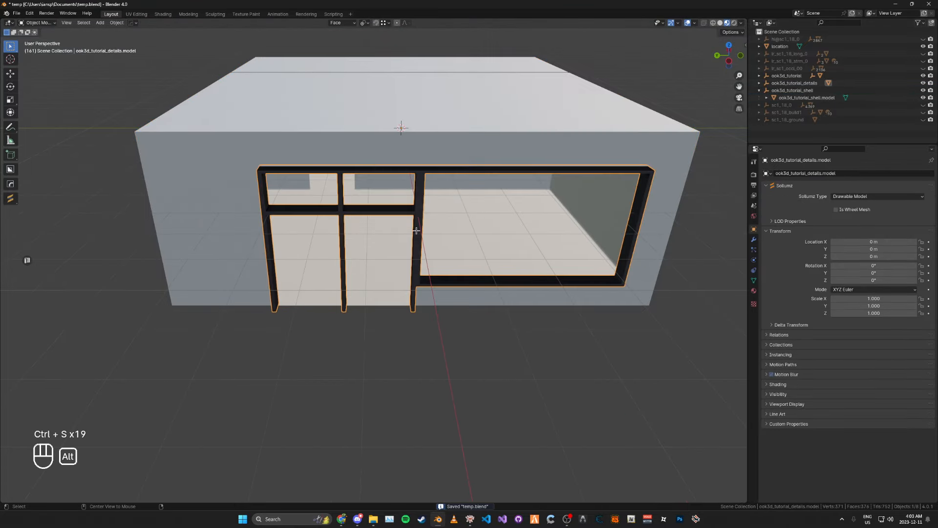
scroll(412, 231, "up", 3)
middle_click_drag(412, 231, 507, 223)
mouse_move(372, 235)
middle_mouse_down()
mouse_move(401, 226)
mouse_move(388, 225)
middle_mouse_up()
key("ctrl+s")
key("shift+d")
right_click(613, 221)
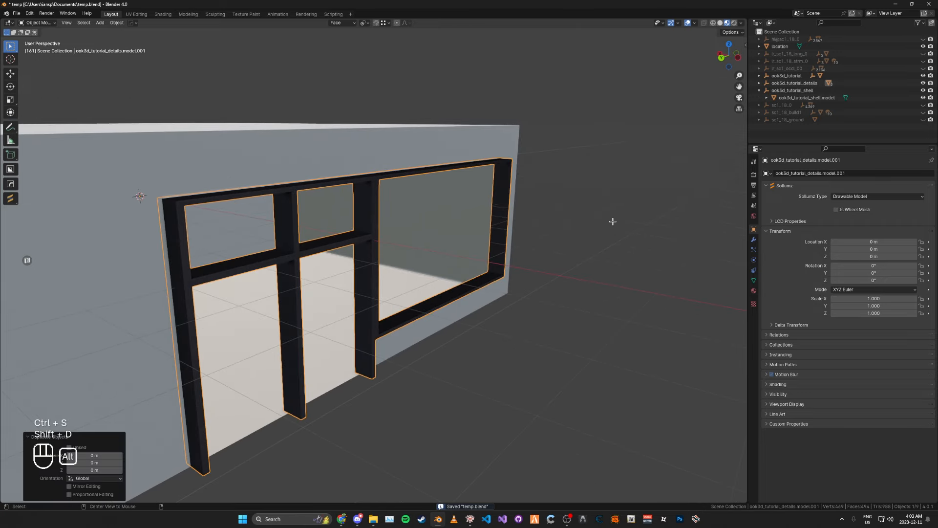
key("alt+p")
left_click(613, 219)
key("ctrl+s")
key("ctrl+s")
key("ctrl+s")
key("ctrl+s")
Join the duplicated storefront frame into ook3d_tutorial.poly_mesh and save the file
left_click(759, 98)
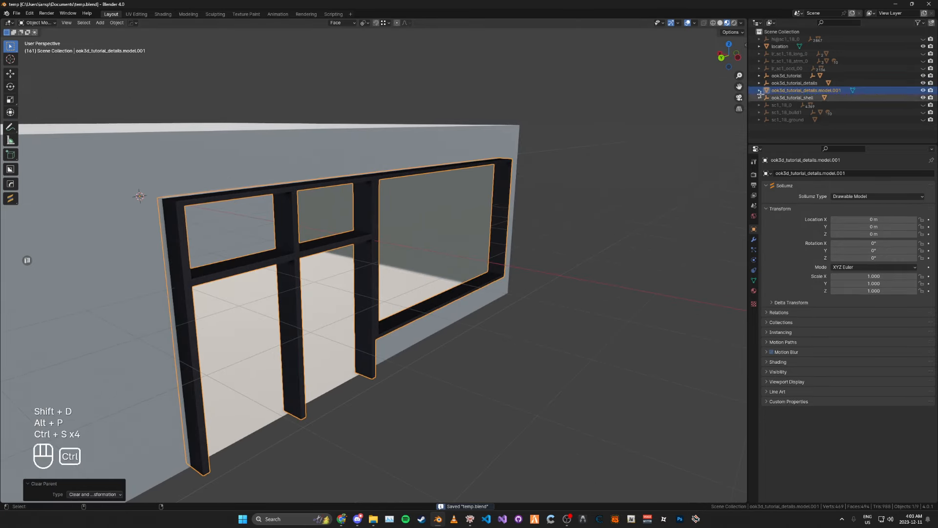
left_click(759, 77)
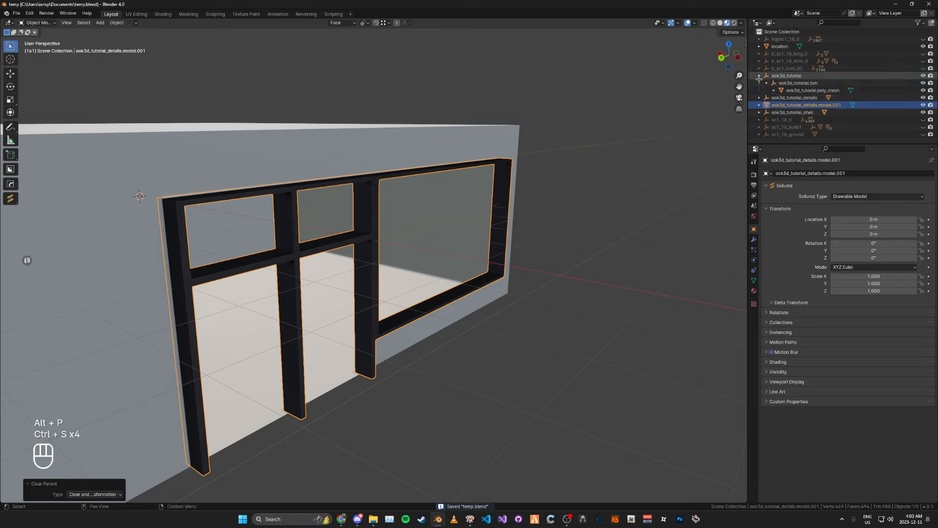
left_click(804, 91, "ctrl")
key("ctrl+j")
key("ctrl+s")
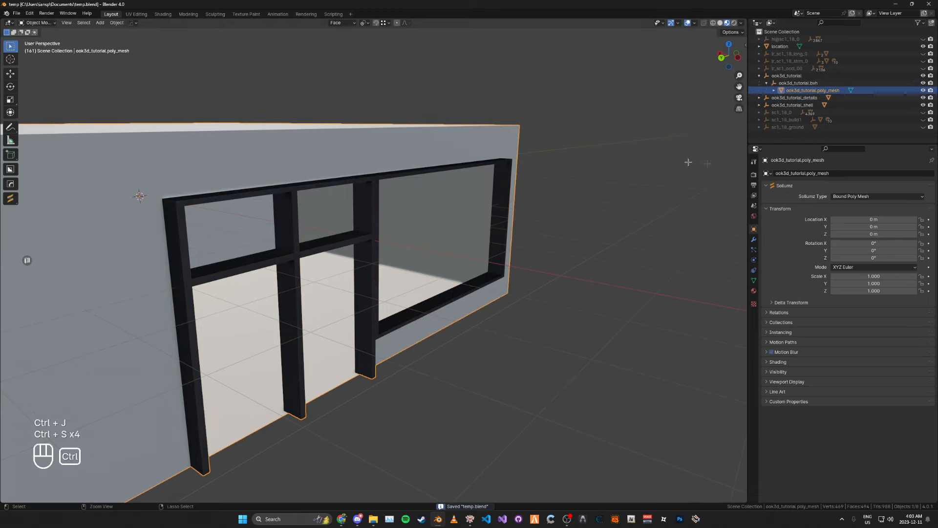
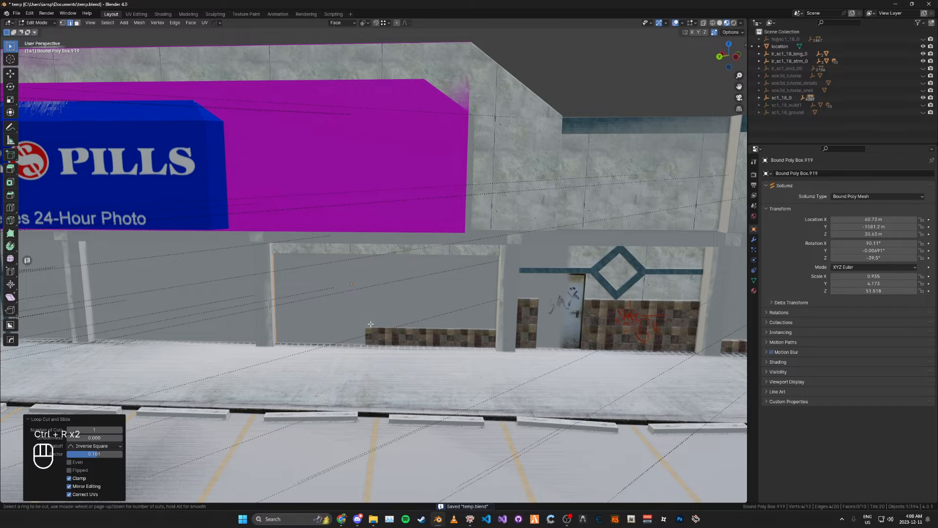
Add a second vertical loop cut to the storefront wall collision, slid to a factor of 0.780, to bound the doorway
left_click(372, 354)
left_click(53, 354)
middle_click_drag(337, 318, 284, 349)
scroll(297, 352, "up", 5)
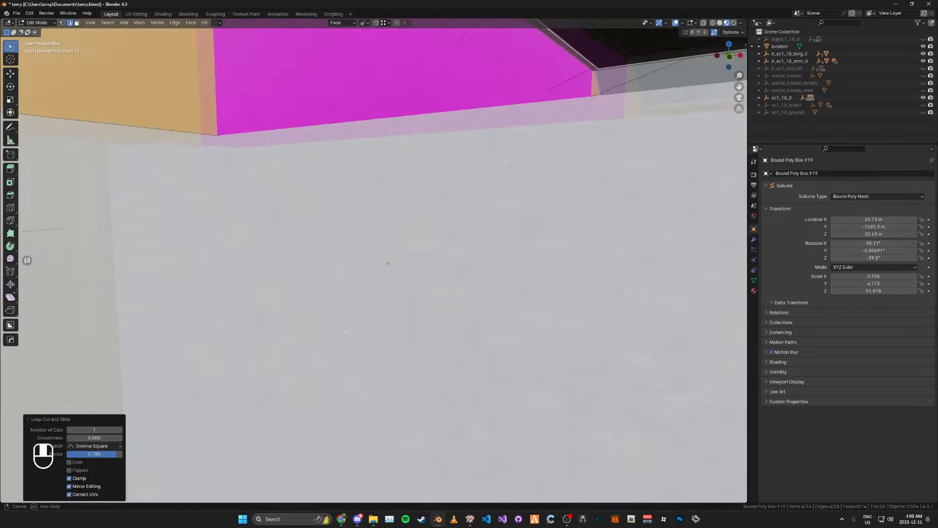
middle_click_drag(410, 317, 357, 310)
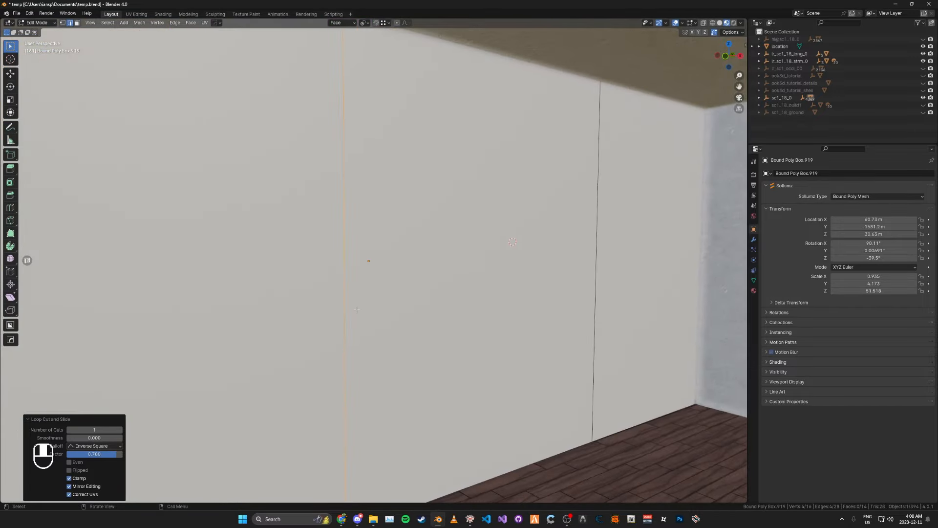
Add a horizontal loop cut across the upper part of the storefront wall collision and slide it to the doorway's height
key("ctrl+r")
left_click(591, 222)
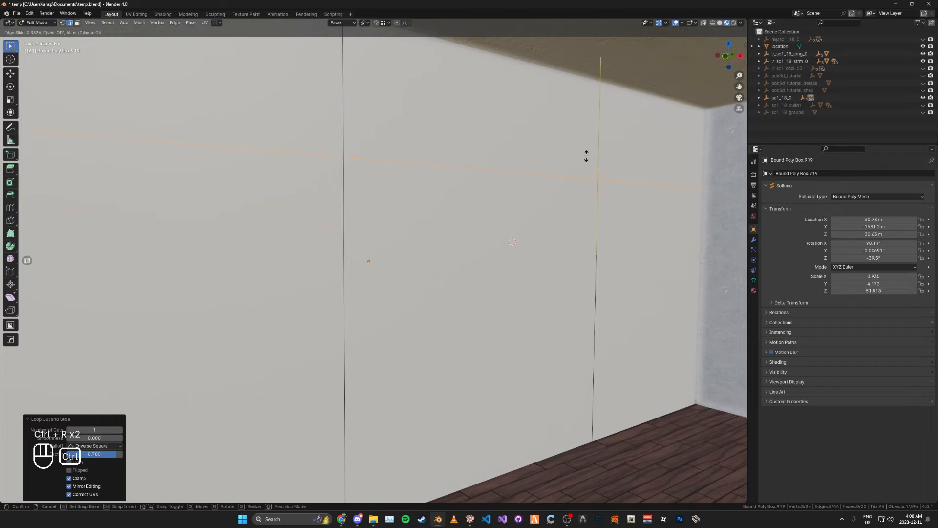
right_click(586, 156)
middle_click_drag(587, 156, 567, 165)
key("g")
key("g")
left_click(495, 148)
key("Tab")
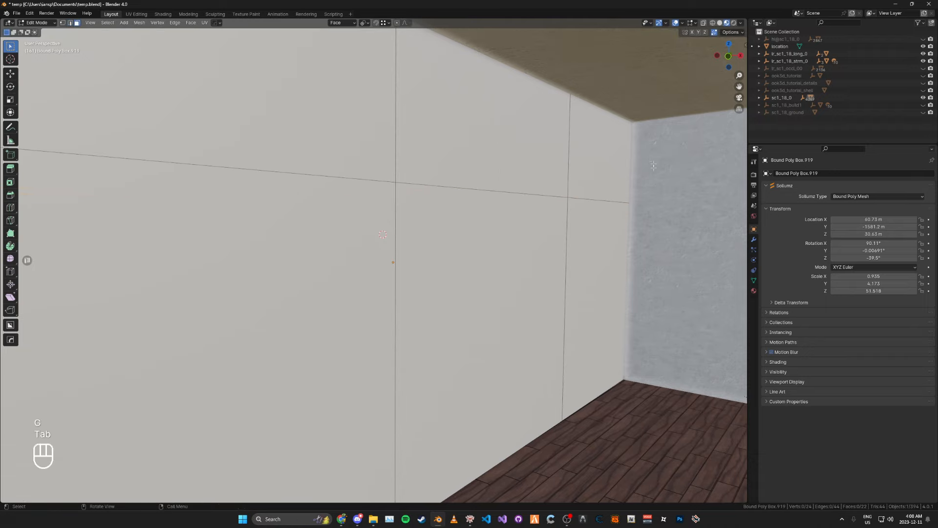
Delete the inner and outer wall collision faces between the cuts to open the doorway, and save
left_click(495, 272)
right_click(496, 273)
left_click(475, 405)
middle_click_drag(470, 382, 435, 355)
left_click(425, 337)
right_click(425, 337)
left_click(426, 338)
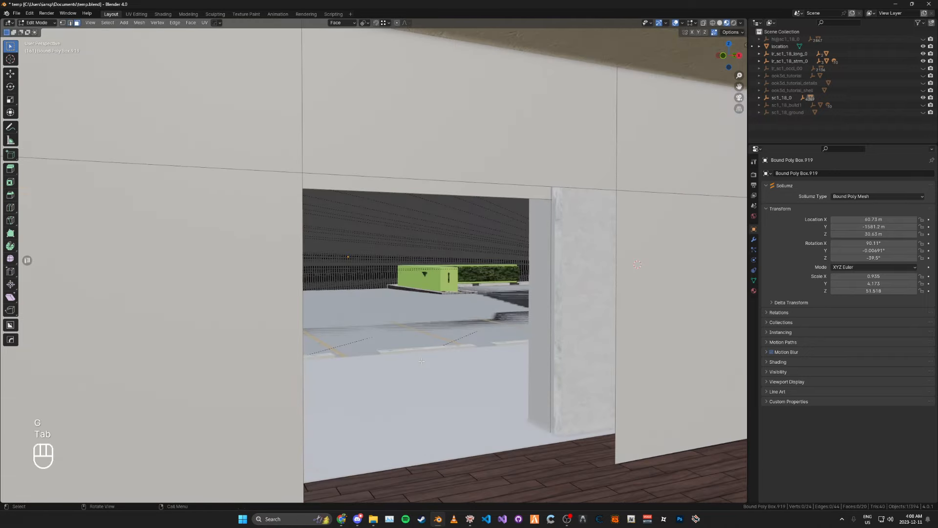
key("Tab")
middle_click_drag(602, 249, 641, 242)
key("ctrl+s")
key("ctrl+s")
Delete the leftover collision faces around the doorway opening, return to Object Mode, and save
key("Tab")
left_click(626, 237, "shift")
left_click(606, 166, "shift")
left_click(518, 147, "shift")
left_click(337, 147, "shift")
left_click(330, 244, "shift")
scroll(328, 249, "down", 5)
middle_click_drag(324, 251, 400, 256)
scroll(312, 251, "down", 10)
right_click(400, 256)
left_click(400, 256)
key("Tab")
scroll(391, 235, "up", 10)
key("ctrl+s")
key("ctrl+s")
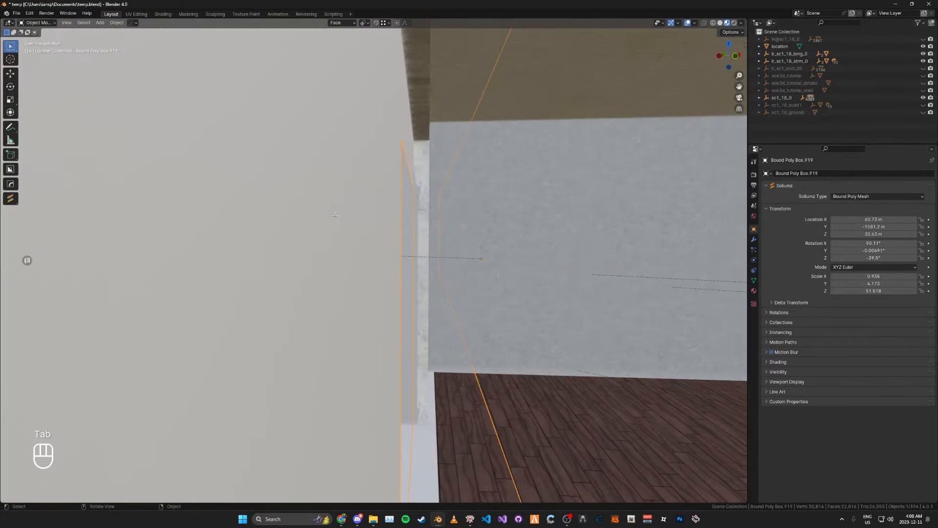
Raise the upper edge of the collision opening by about 0.52 m to meet the storefront lintel, and save
scroll(394, 235, "down", 8)
key("Tab")
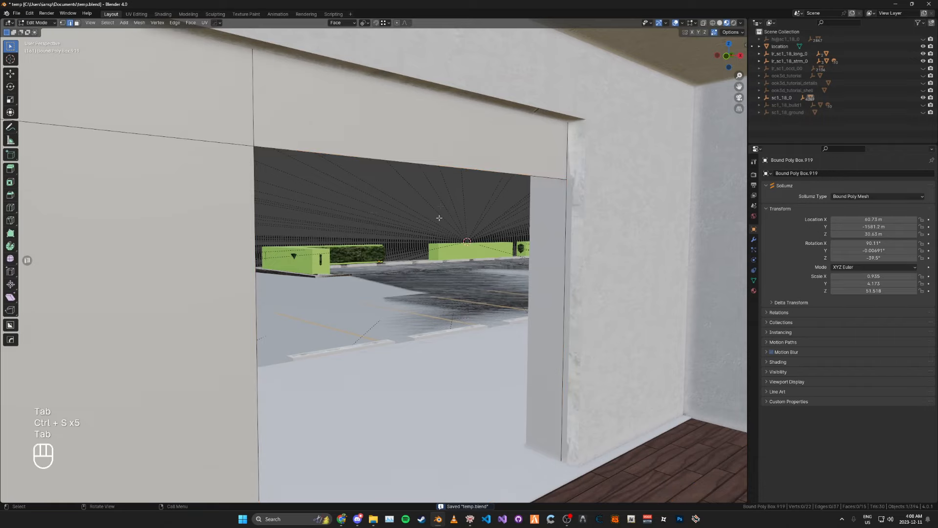
key("g")
left_click(521, 120)
key("Tab")
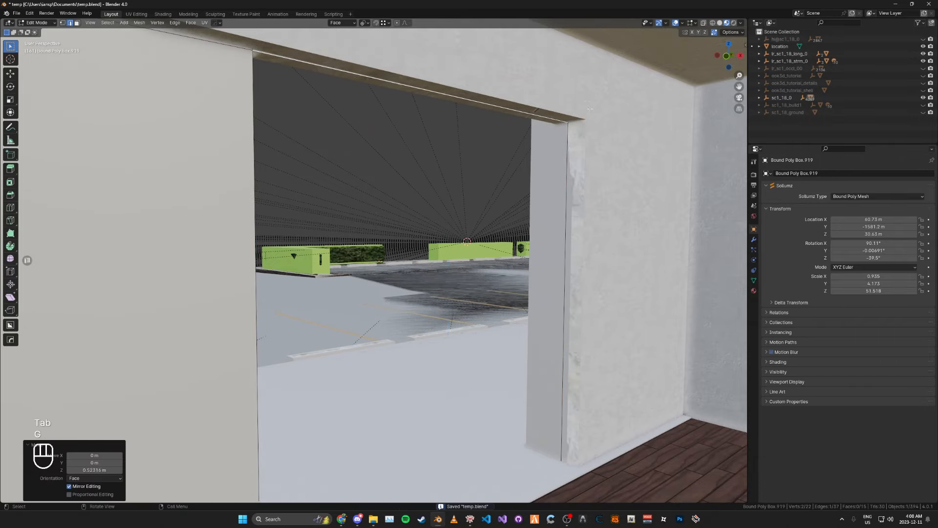
key("ctrl+s")
key("ctrl+s")
middle_click_drag(521, 120, 236, 226)
key("ctrl+s")
key("ctrl+s")
key("ctrl+s")
key("ctrl+s")
Open up the wall collision across the window area above the low tiled wall
scroll(237, 227, "down", 5)
key("Tab")
middle_click_drag(509, 241, 363, 254, "shift")
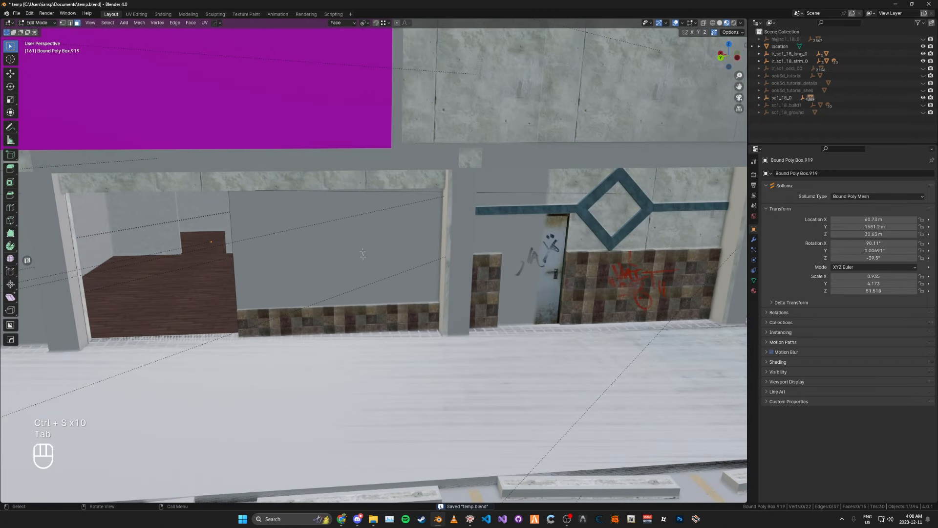
left_click(426, 333)
left_click(434, 297)
middle_click_drag(434, 297, 479, 293)
key("z")
key("z")
key("Tab")
left_click(385, 272)
key("x")
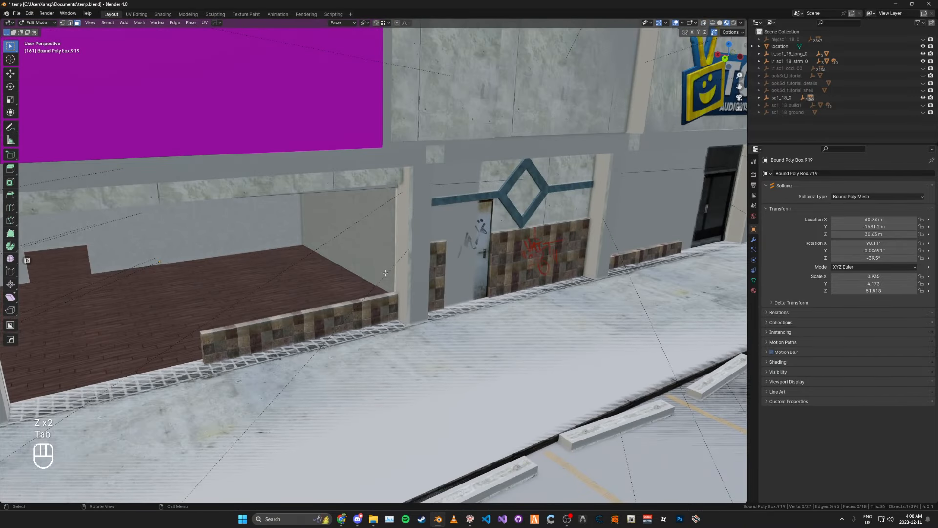
Adjust the geometry of the collision opening to fit the storefront, return to Object Mode, and save
middle_click_drag(385, 272, 364, 228)
key("z")
key("z")
key("g")
key("Tab")
key("ctrl+s")
key("ctrl+s")
middle_click_drag(674, 181, 536, 249)
key("ctrl+s")
key("ctrl+s")
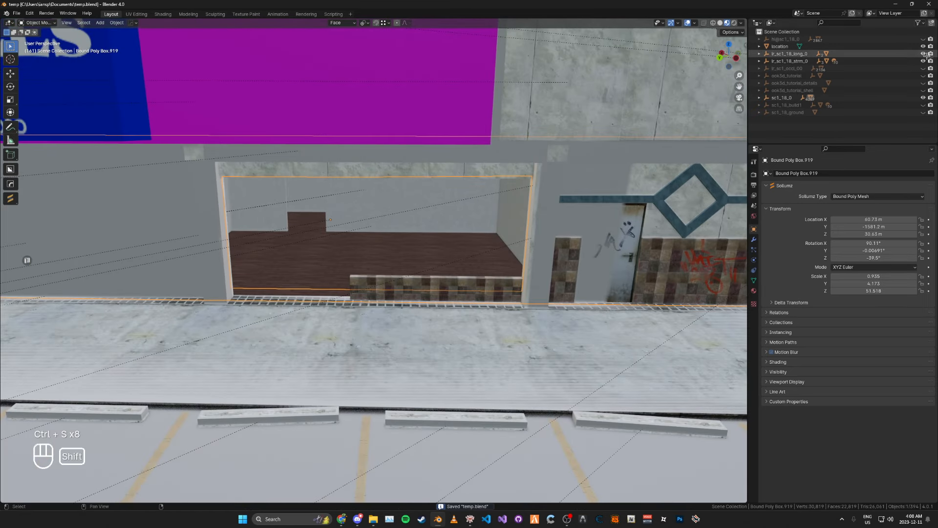
Unhide hi@sc1_18_0 with its children and delete its collision boxes covering the door panels
left_click(923, 39, "shift")
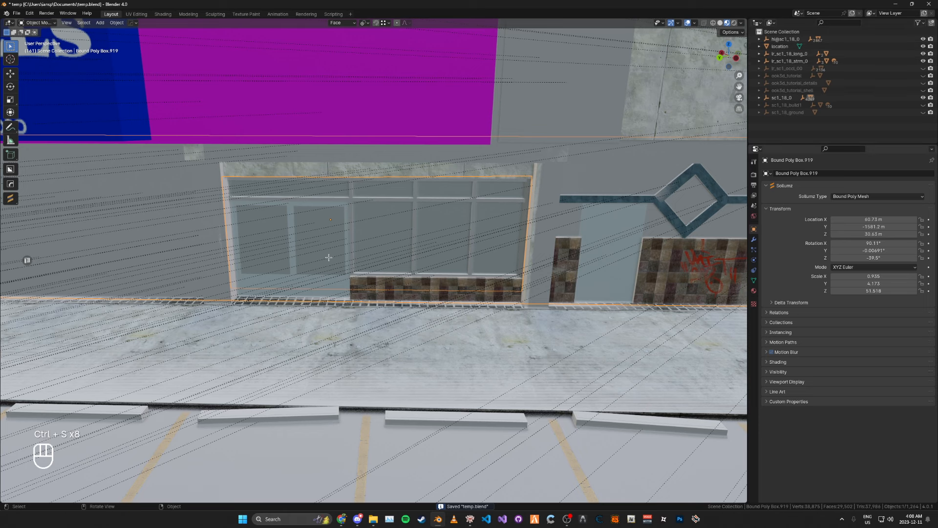
left_click(332, 256)
scroll(332, 256, "up", 4)
key("x")
left_click(338, 257)
left_click(315, 258)
key("x")
left_click(316, 258)
left_click(298, 254)
key("x")
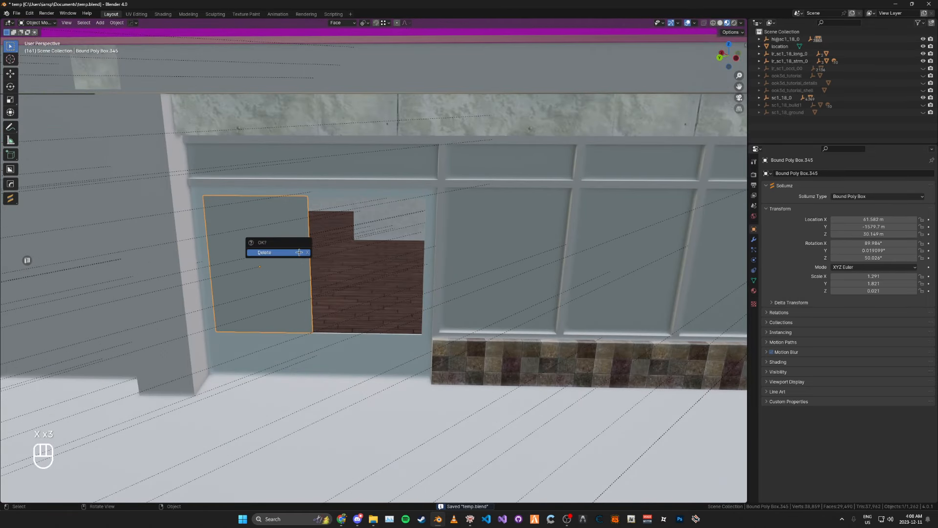
left_click(298, 253)
Delete the hi@sc1_18_0 collision boxes that form the frame around and above the doorway
left_click(300, 191)
key("x")
left_click(300, 191)
left_click(310, 181)
left_click(321, 169)
key("x")
left_click(323, 169)
left_click(357, 142)
left_click(355, 140)
key("x")
left_click(356, 140)
left_click(429, 244)
left_click(197, 299, "shift")
key("x")
left_click(196, 301)
Delete the window sill bar and the window glass collision above the low tiled wall
left_click(448, 324)
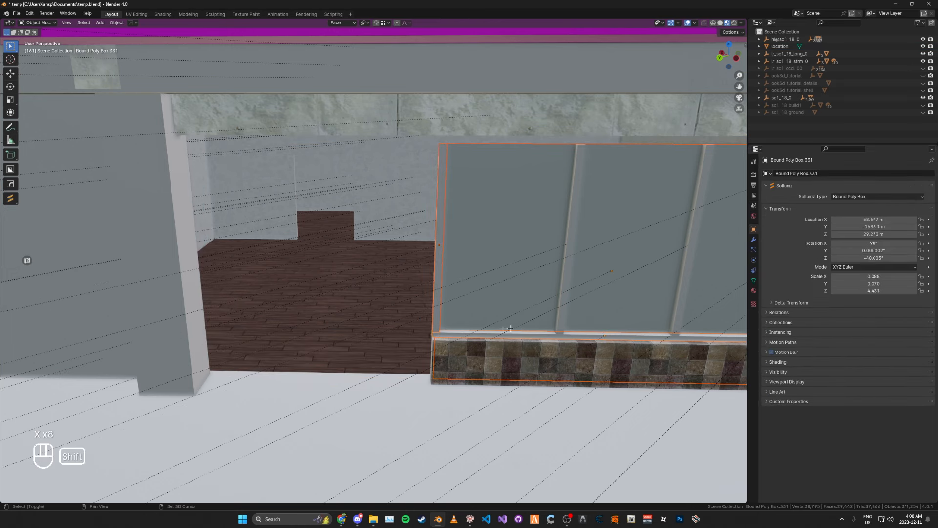
left_click(559, 326, "shift")
middle_click_drag(560, 326, 383, 298, "shift")
left_click(383, 316)
key("x")
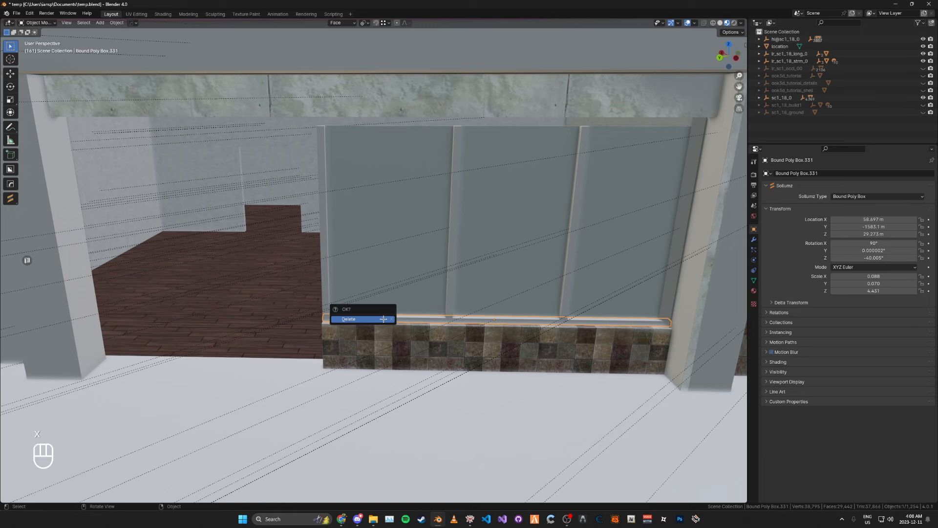
left_click(382, 318)
left_click(334, 293)
key("x")
left_click(335, 293)
Delete the vertical window post collisions above the low tiled wall and save the file
left_click(323, 229, "shift")
left_click(455, 224, "shift")
left_click(573, 224, "shift")
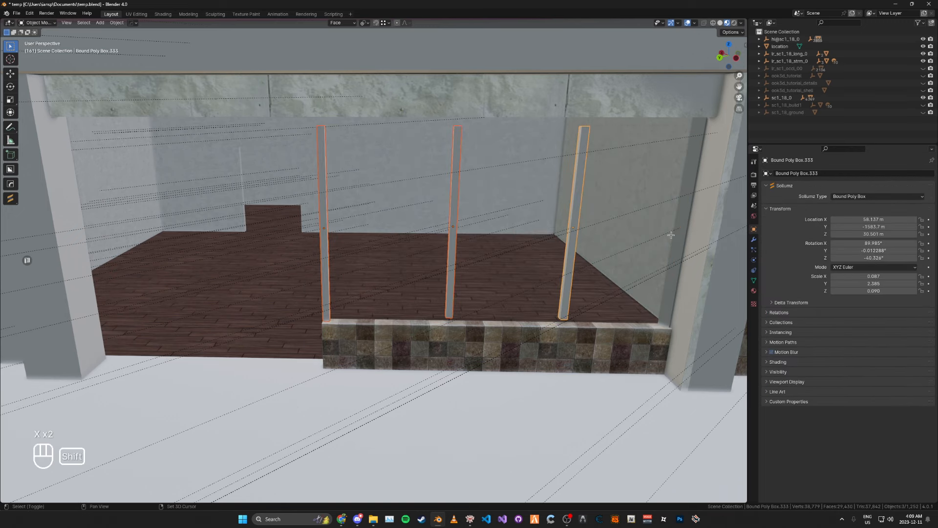
key("ctrl+z")
key("x")
left_click(558, 245)
key("ctrl+s")
key("ctrl+s")
key("ctrl+s")
Delete the remaining narrow post collision at the far end of the window, against the pillar
middle_click_drag(558, 244, 366, 218, "shift")
left_click(567, 211)
key("x")
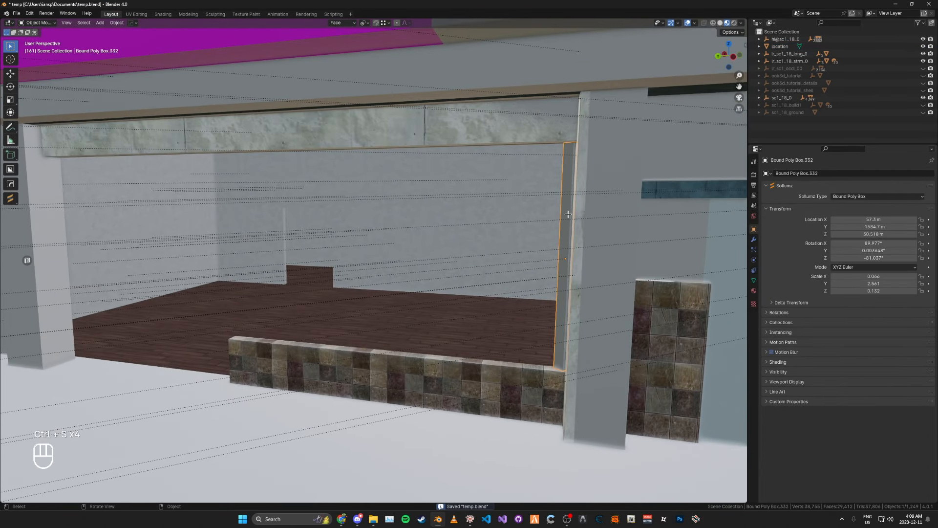
left_click(553, 224)
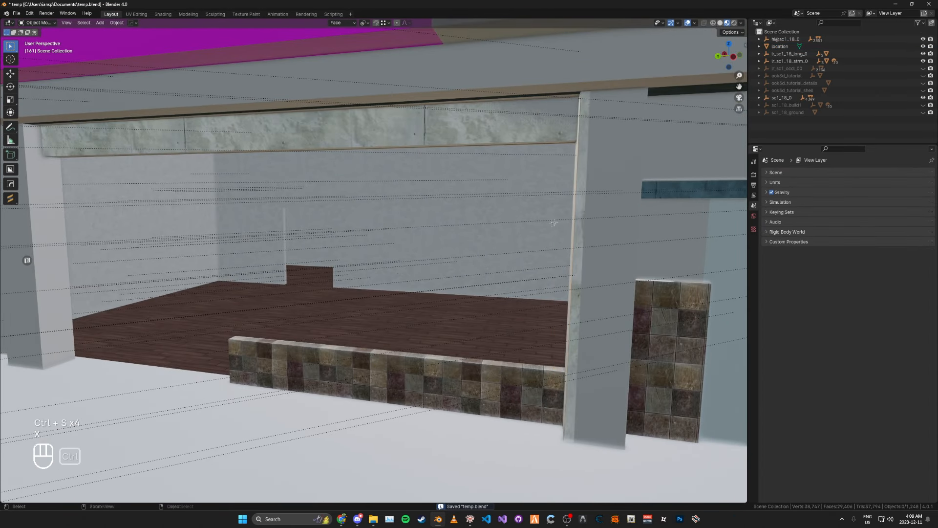
Select the hi@sc1_18_0 and sc1_18_0 collisions and export them as CodeWalker XML to the Tutorial_MLO folder
left_click(785, 39)
left_click(793, 99, "shift")
left_click(790, 98)
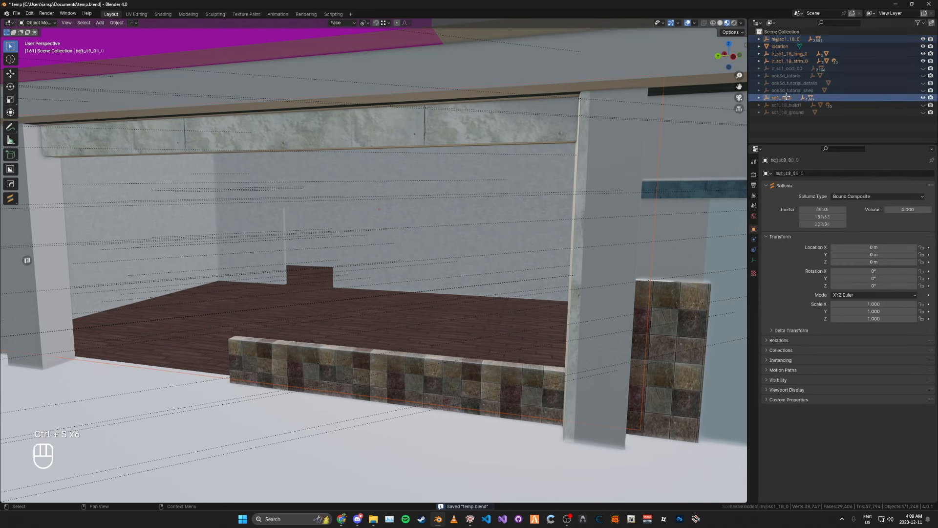
left_click(785, 40, "ctrl")
key("v")
left_click(606, 135)
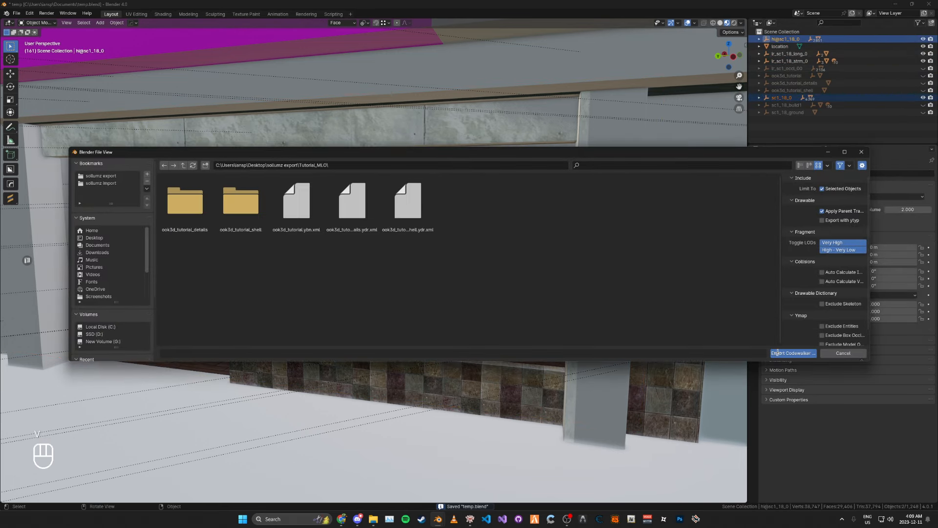
key("Return")
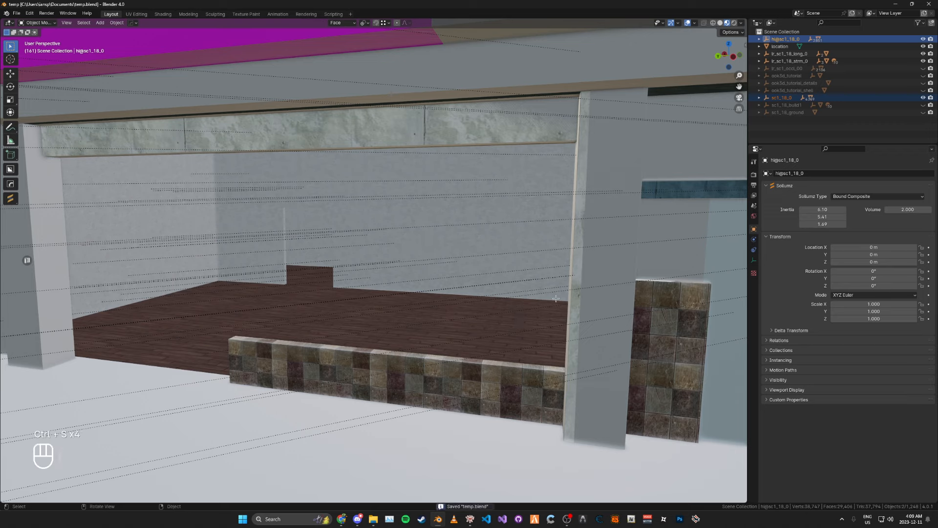
Unhide sc1_18_build1, select its hierarchy, export it as CodeWalker XML, and save the file
left_click(857, 128)
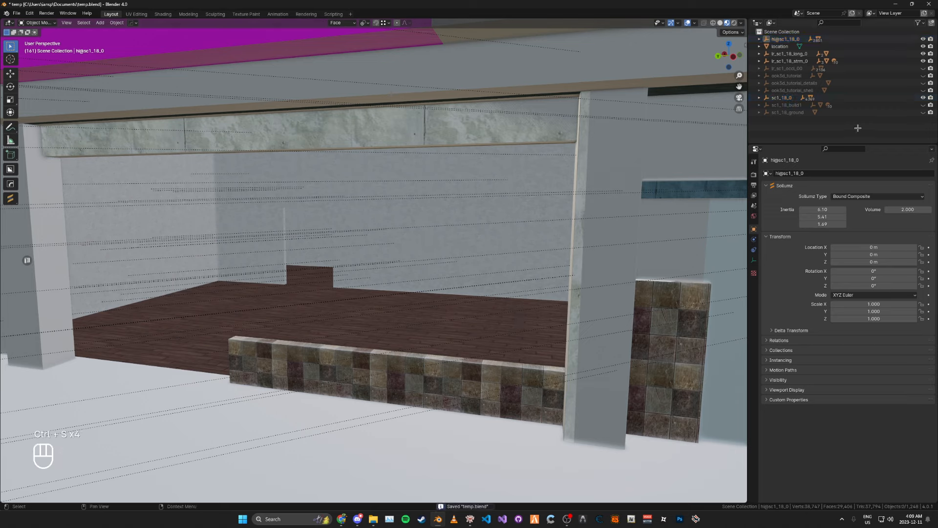
left_click(923, 105, "shift")
left_click(888, 106)
right_click(880, 107)
left_click(873, 150)
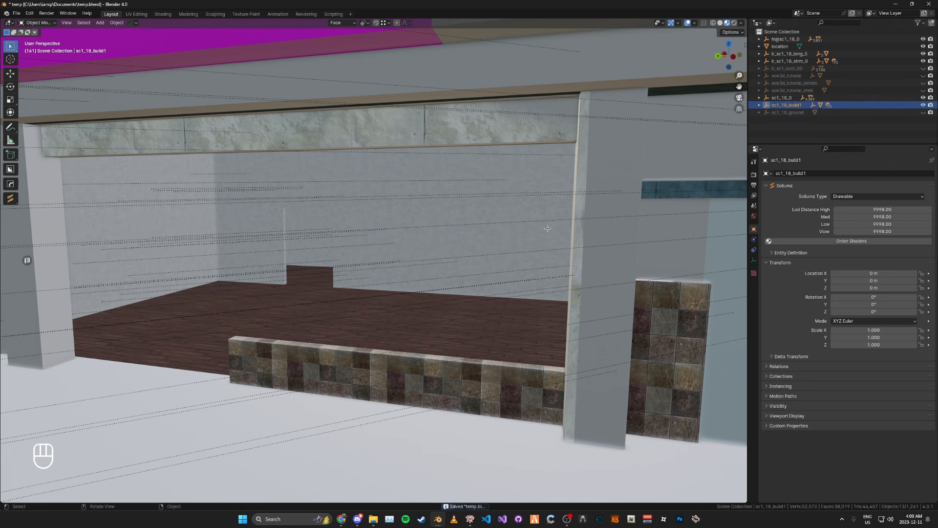
key("v")
left_click(617, 224)
left_click(787, 352)
key("ctrl+s")
key("ctrl+s")
key("ctrl+s")
key("ctrl+s")
Hide the hi@sc1_18_0 and sc1_18_0 collisions with their children and save the file
left_click(923, 39, "shift")
left_click(922, 98, "shift")
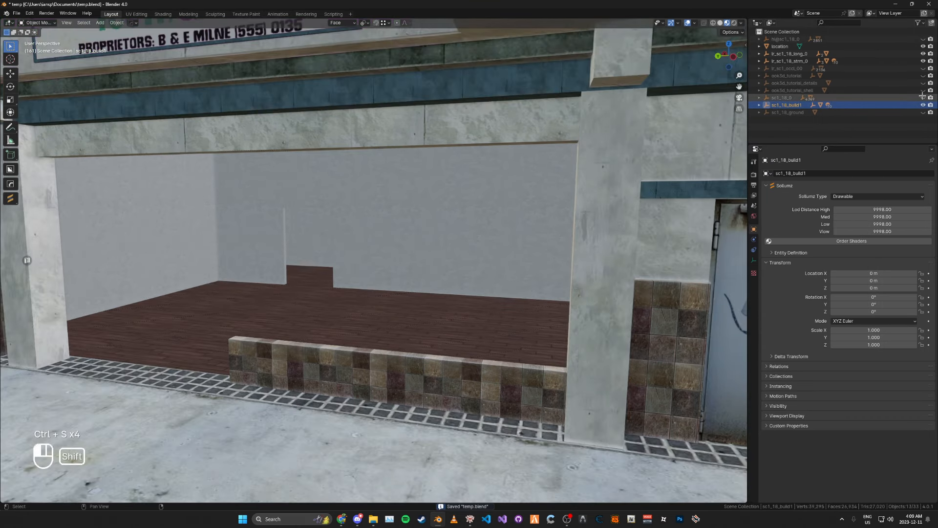
key("ctrl+s")
Unhide the lr_sc1_occl_00 occluders and select the model occluder that covers the storefront opening
left_click(922, 69, "shift")
middle_click_drag(428, 202, 473, 209, "shift")
left_click(420, 242)
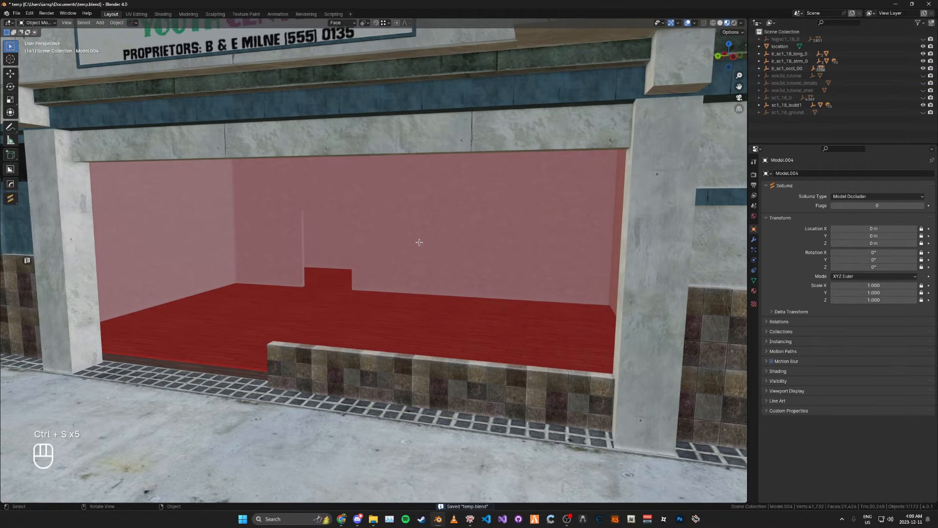
Select all faces linked to the occluder face across the storefront and delete them from the model occluder
scroll(420, 243, "down", 9)
key("Tab")
mouse_move(420, 242)
middle_mouse_down()
mouse_move(417, 251)
mouse_move(374, 255)
mouse_move(381, 264)
middle_mouse_up()
key("z")
scroll(365, 240, "down", 4)
scroll(389, 250, "down", 5)
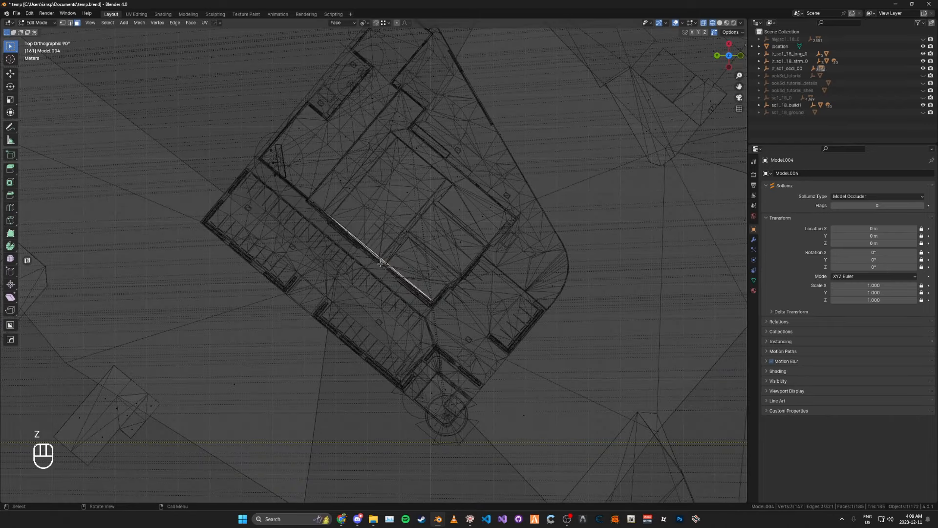
key("ctrl+l")
key("z")
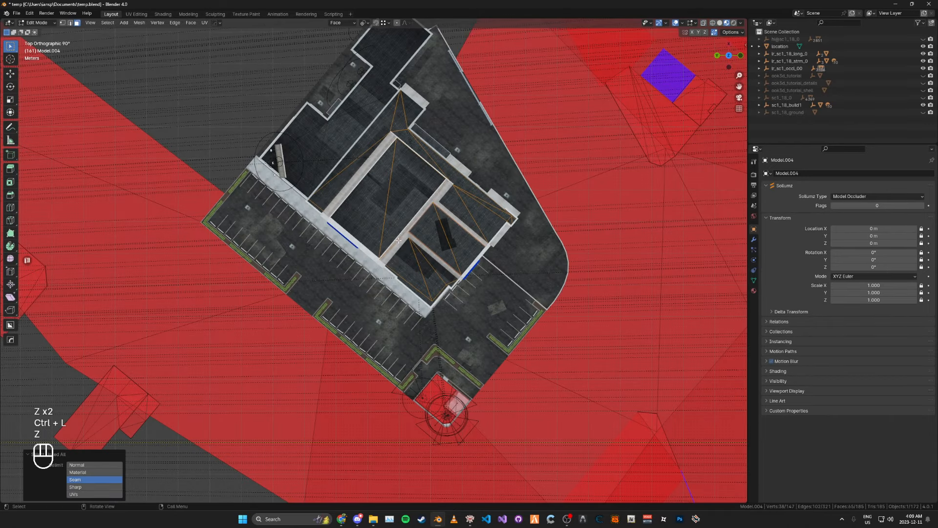
middle_click_drag(366, 199, 391, 219)
right_click(391, 220)
left_click(391, 218)
key("Tab")
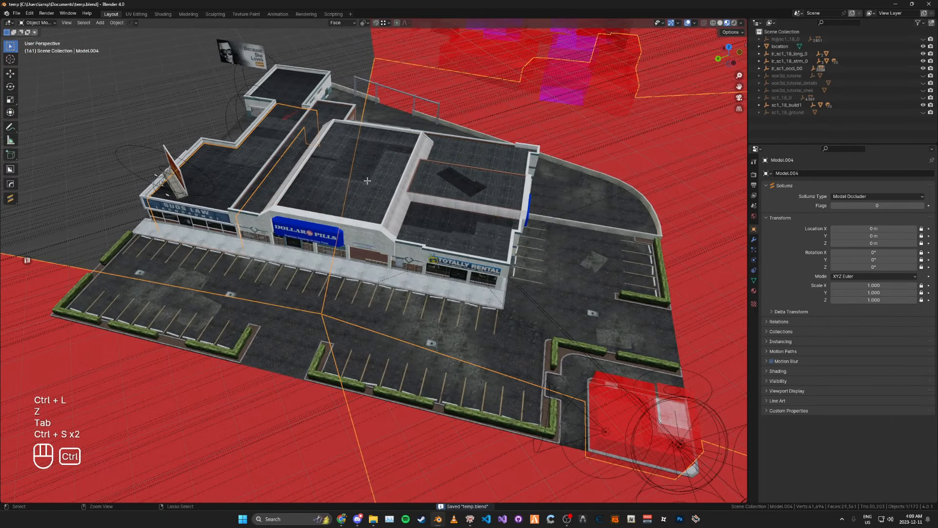
Save the file, select the lr_sc1_occl_00 hierarchy, and export it as CodeWalker XML
key("z")
middle_click_drag(318, 181, 251, 181)
key("z")
middle_click_drag(268, 248, 339, 218)
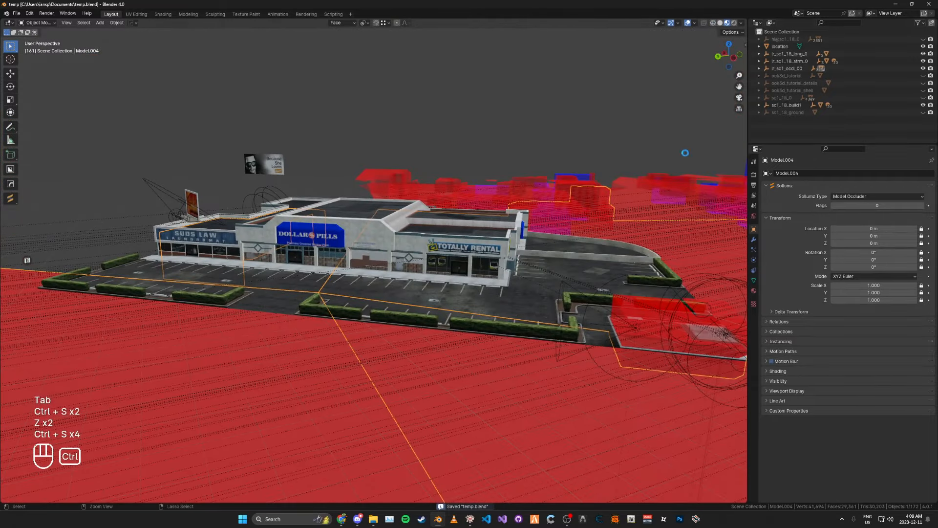
key("ctrl+s")
key("ctrl+s")
scroll(647, 159, "up", 4)
right_click(794, 69)
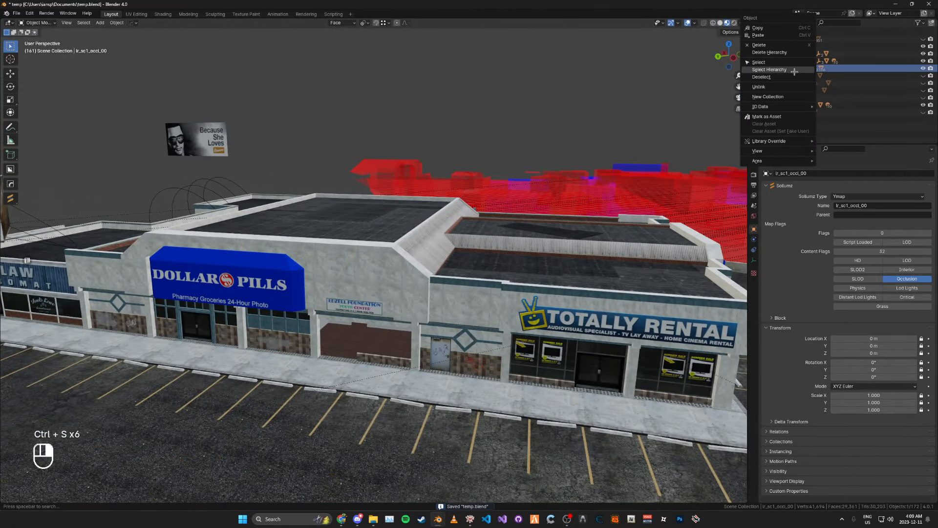
left_click(795, 70)
key("v")
left_click(561, 258)
left_click(780, 353)
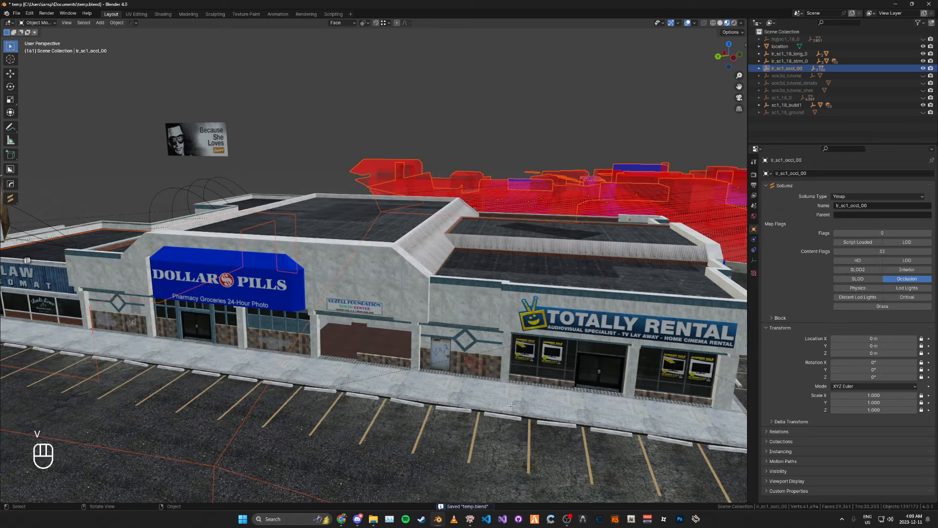
Switch to CodeWalker's RPF Explorer, delete the eight old drawables from 3dmods.rpf, and import the exported XML files
left_click(472, 518)
left_click(455, 478)
left_click(426, 192)
left_click_drag(531, 300, 532, 220)
right_click(532, 221)
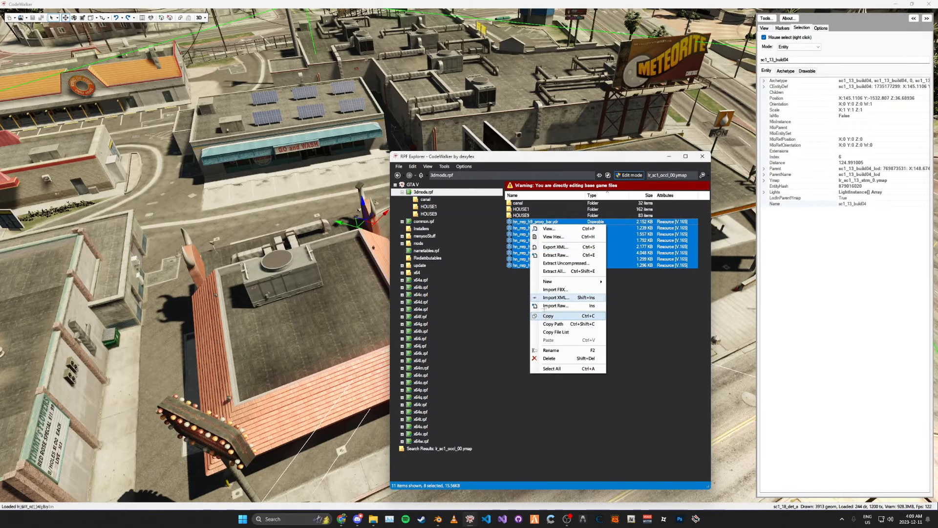
left_click(542, 358)
left_click(374, 519)
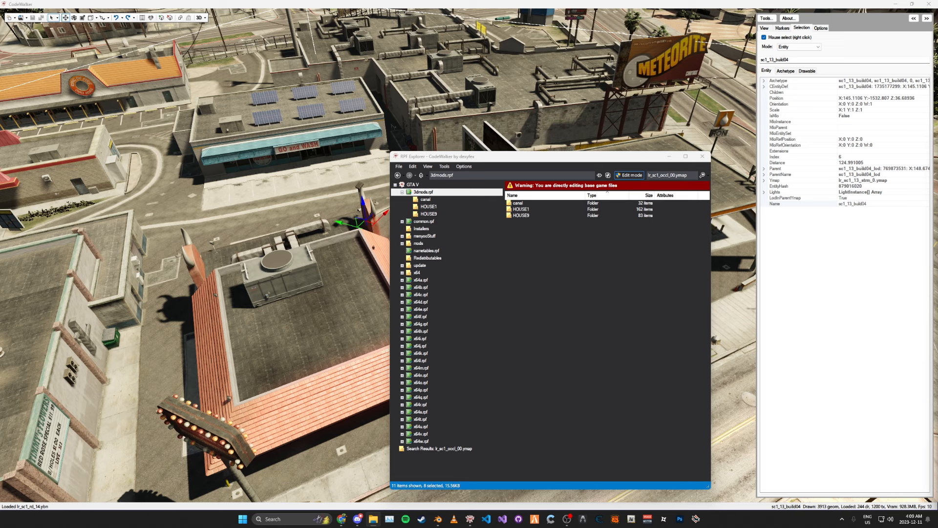
left_click(527, 288)
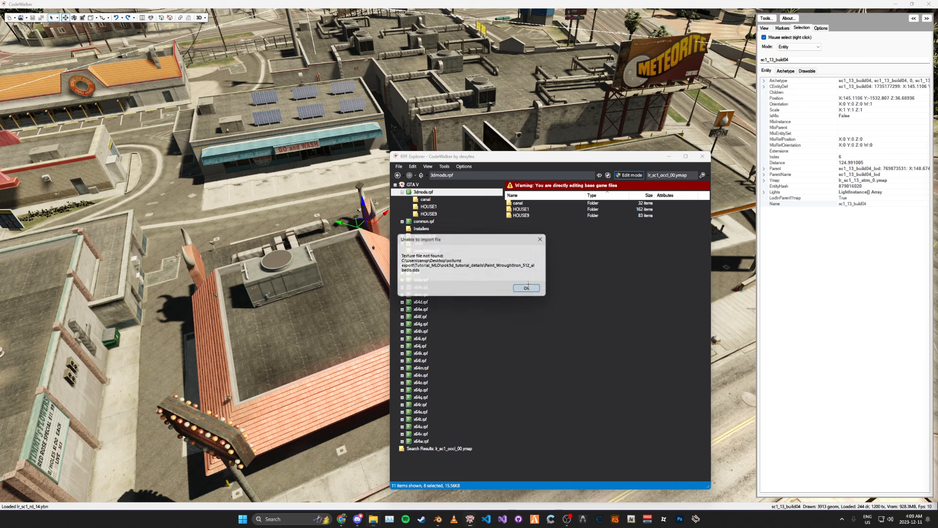
Switch to Folders2YTD and convert the textures in the ook3d_tutorial_shell and ook3d_tutorial_details folders to DDS files
left_click(613, 522)
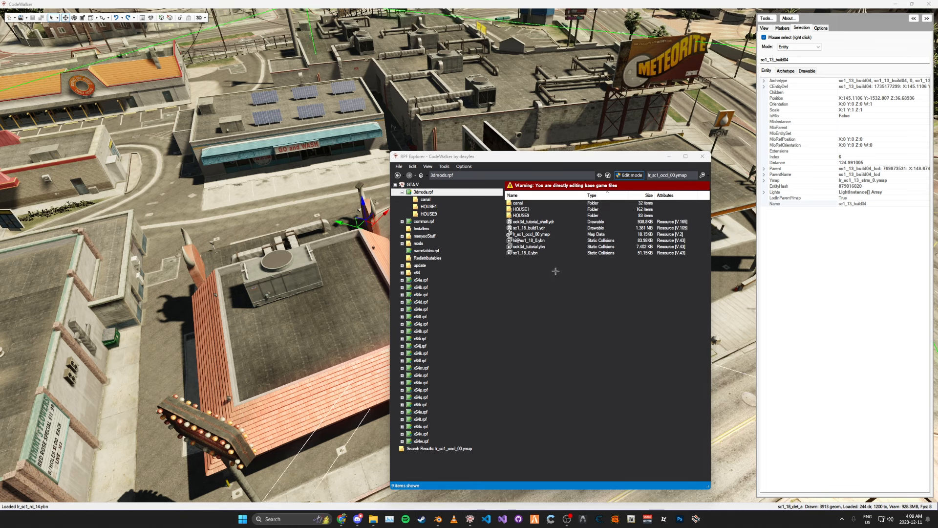
left_click(393, 267)
left_click(376, 293)
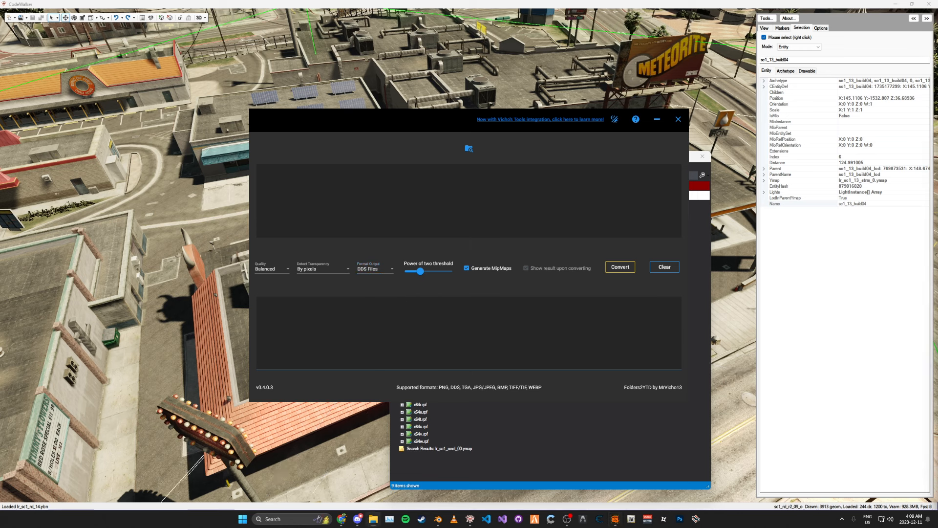
left_click(621, 267)
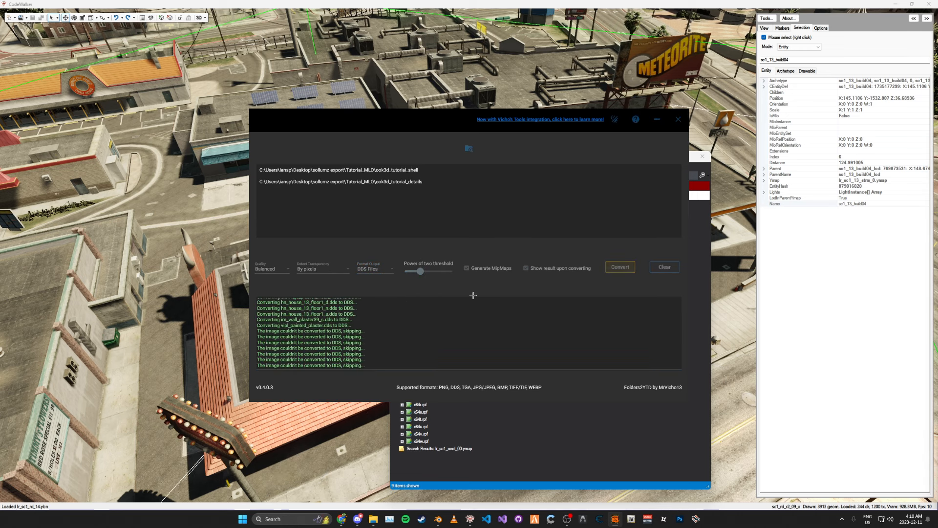
left_click(496, 281)
left_click(665, 267)
left_click(657, 119)
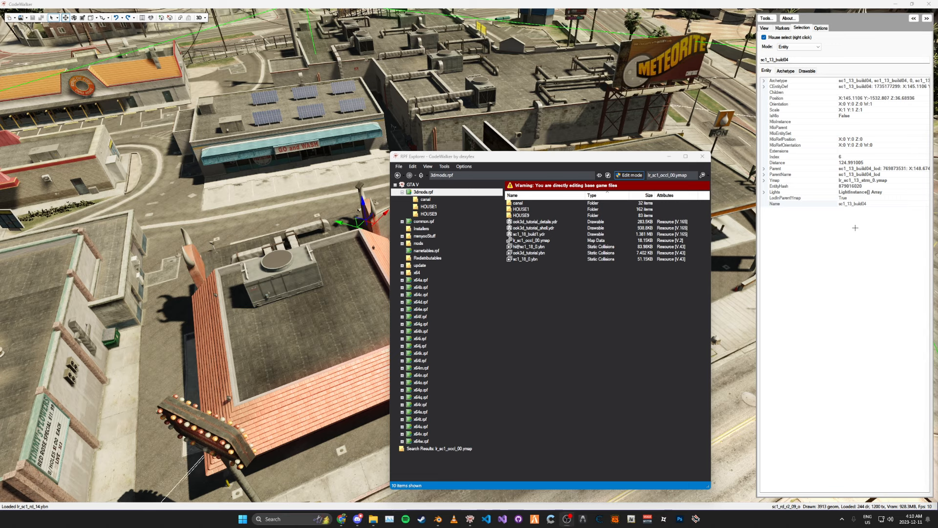
Close CodeWalker, reopen RPF Explorer, and select the imported collision, map data and drawable files in 3dmods.rpf
left_click(930, 4)
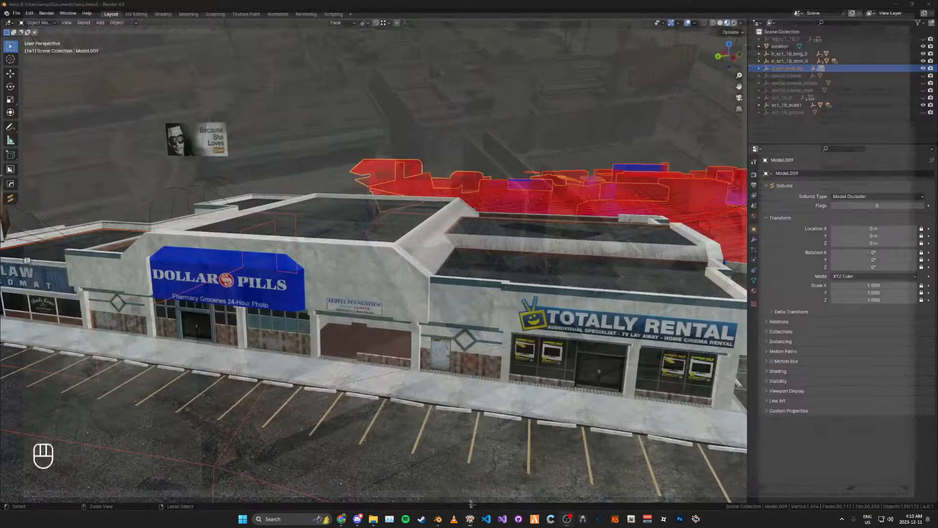
right_click(471, 518)
left_click(466, 452)
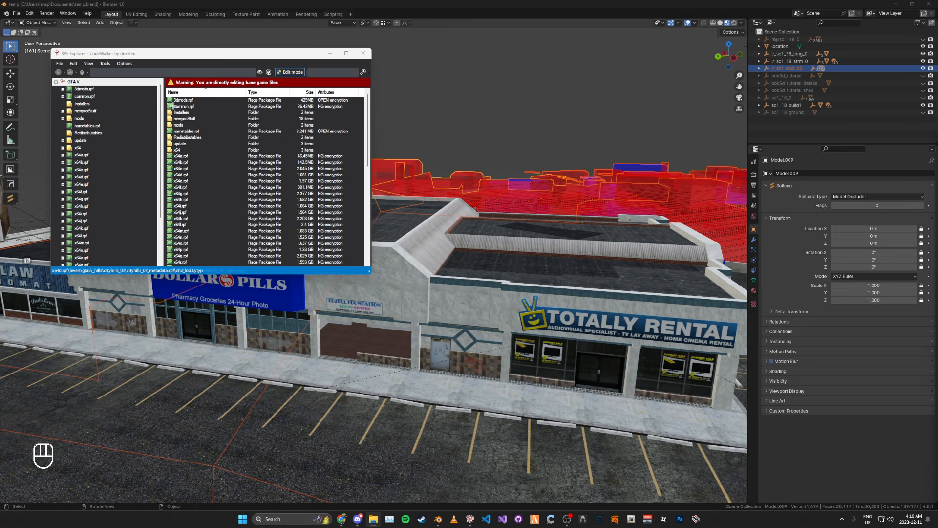
double_click(181, 100)
left_click_drag(195, 166, 194, 119)
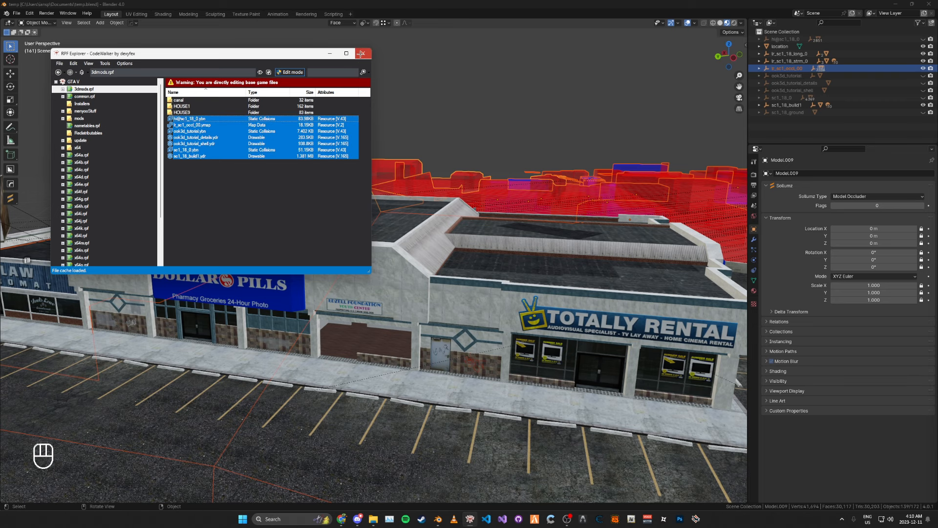
left_click(360, 54)
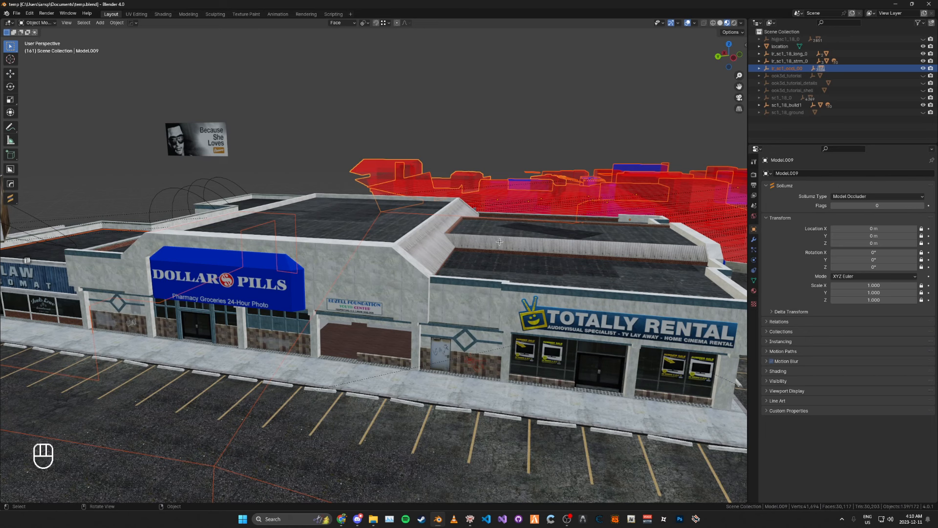
Hide the lr_sc1_occl_00 occluders with their children in Blender and save the file
left_click(921, 68, "ctrl")
key("ctrl+s")
key("ctrl+s")
key("ctrl+s")
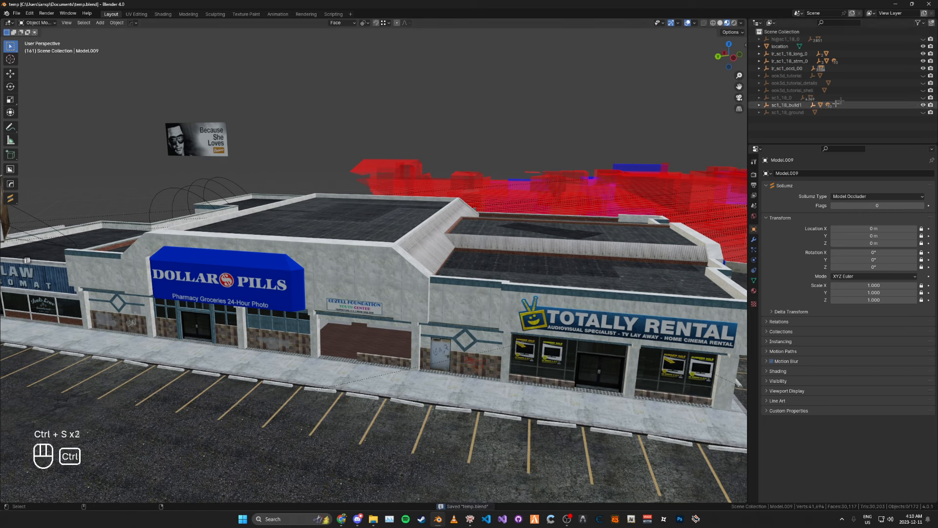
left_click(921, 68, "shift")
key("ctrl+s")
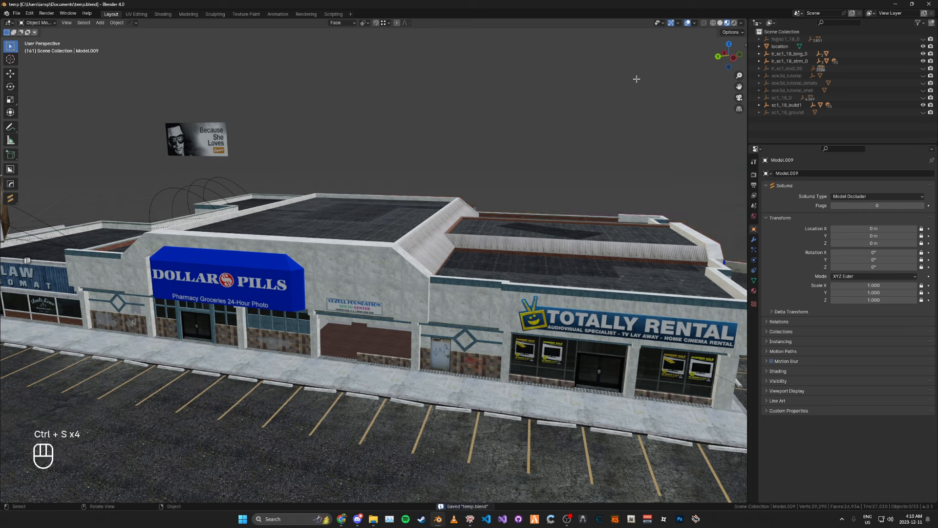
Select the location object in Blender and collapse its property sections
left_click(470, 519)
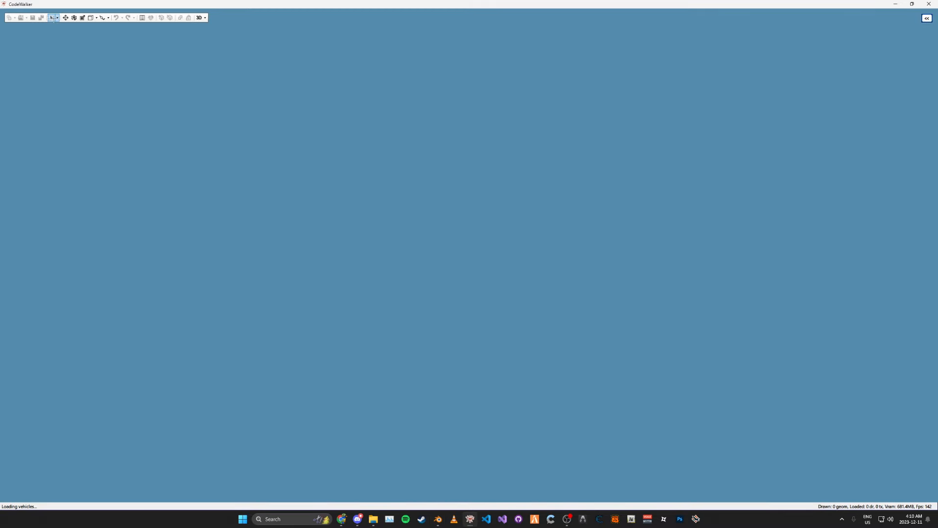
key("alt+Tab")
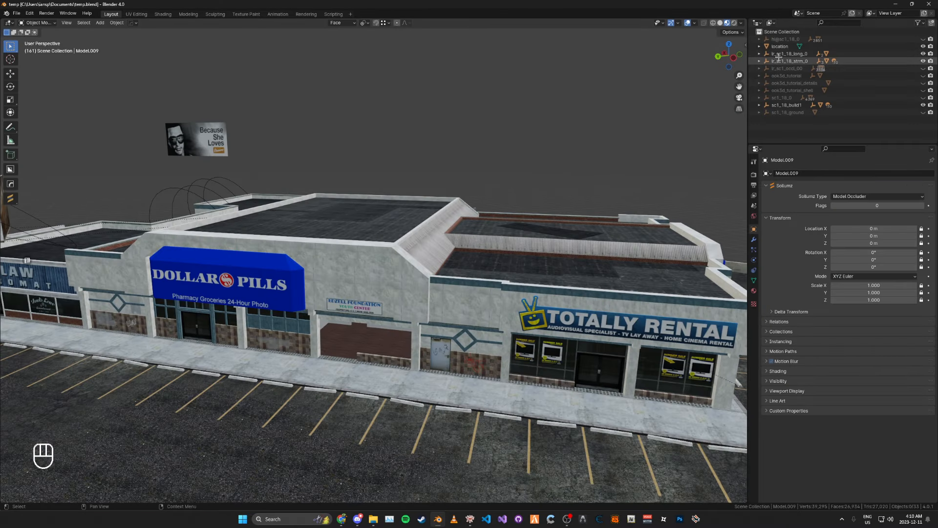
left_click(780, 46)
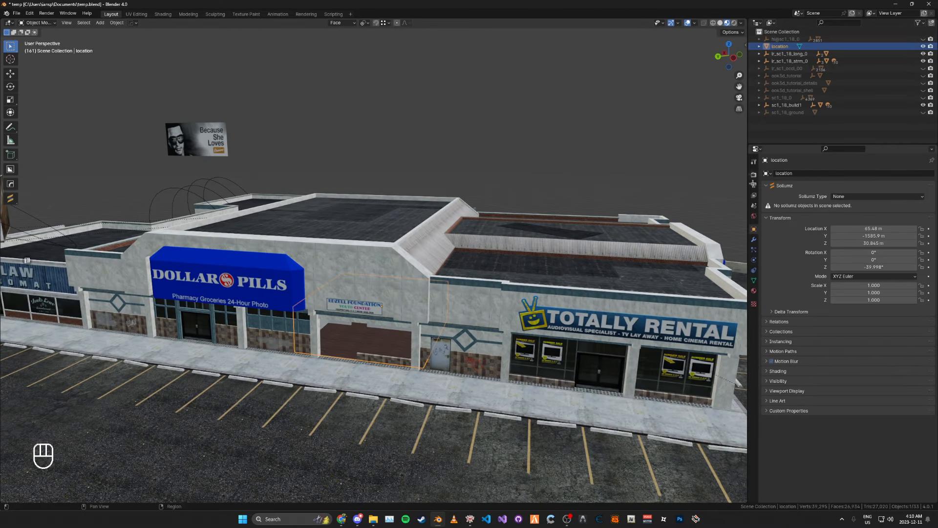
left_click(763, 218, "ctrl")
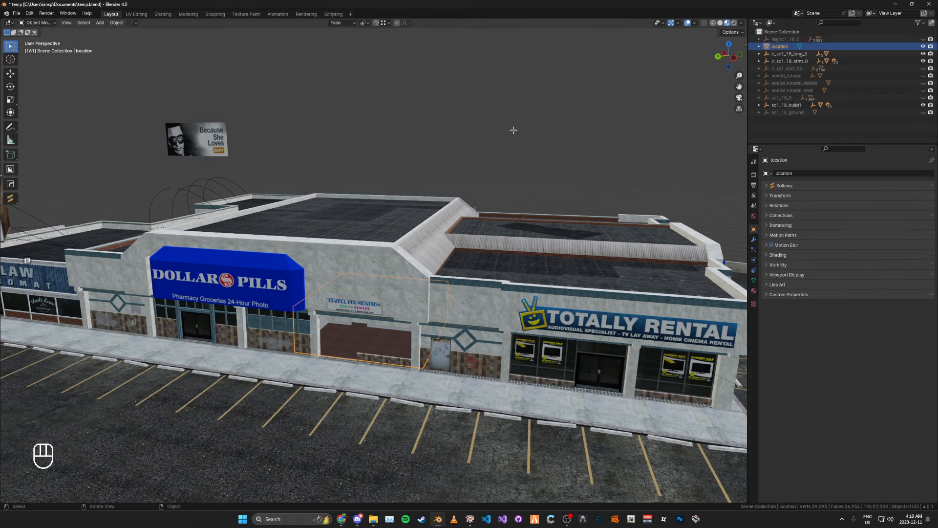
Switch to CodeWalker, show the selection tools, and create a new project with a new ymap file
key("alt+Tab")
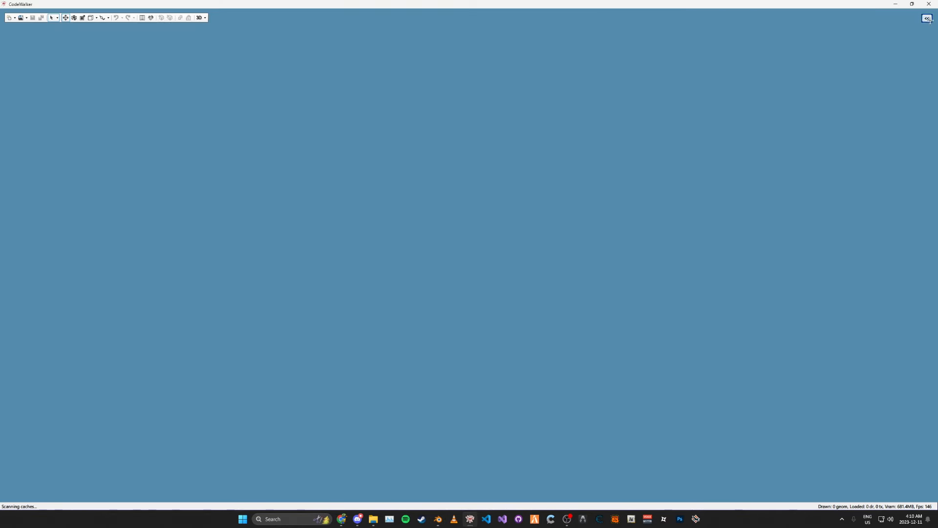
left_click(928, 18)
left_click(900, 28)
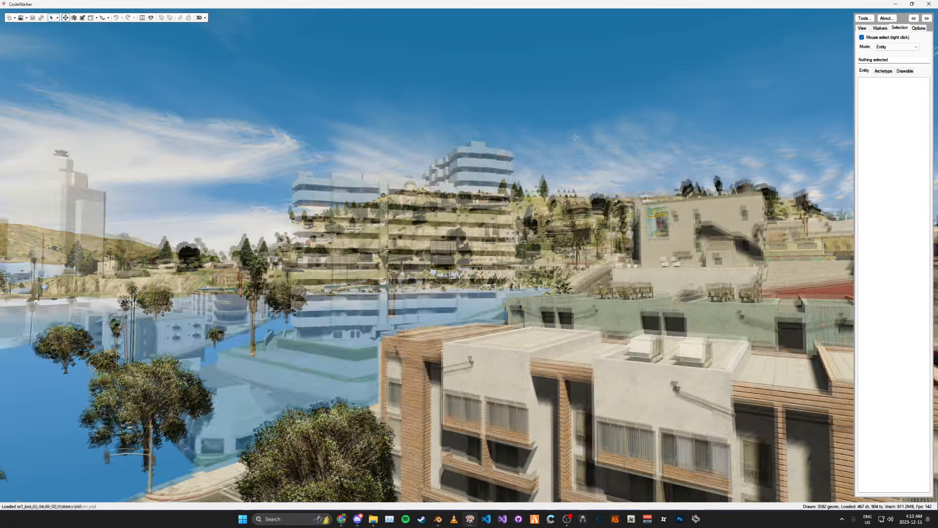
left_click_drag(536, 127, 653, 147)
key("w")
left_click_drag(557, 147, 771, 132)
left_click(15, 18)
left_click(33, 34)
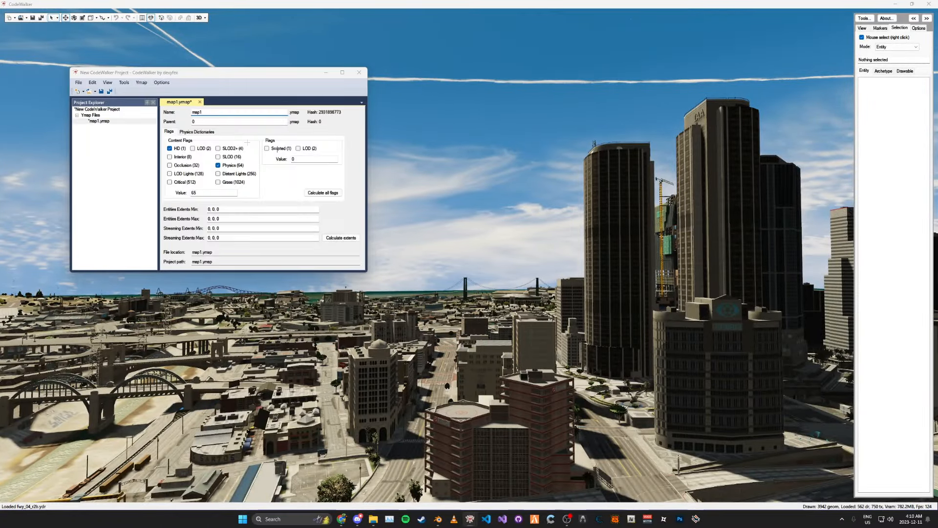
Save the Blender file and open Sollumz's Object Location & Rotation Tools for the location object
key("ctrl+s")
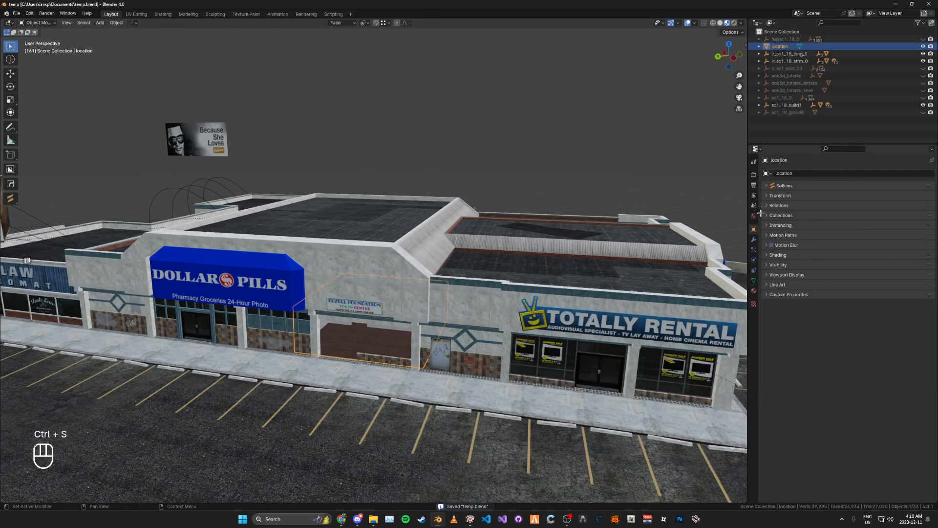
key("n")
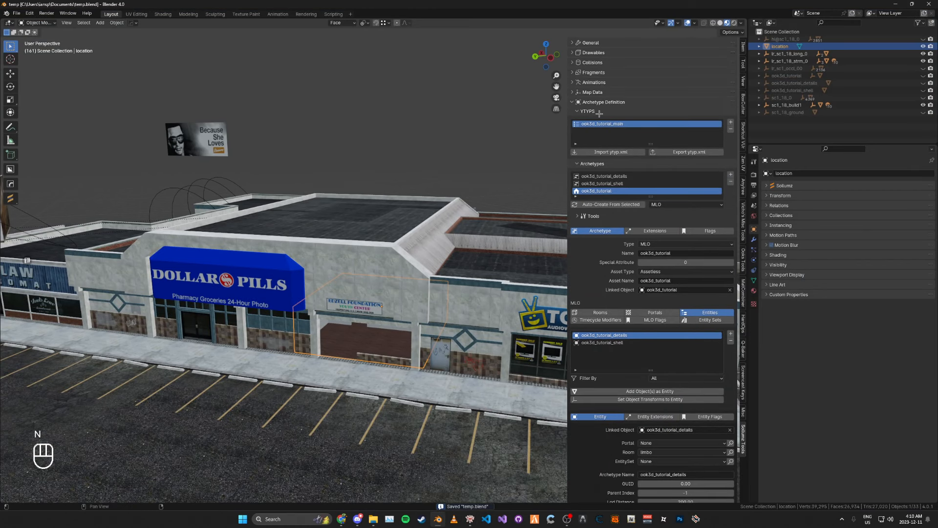
left_click(597, 102)
left_click(597, 43)
left_click(596, 93)
left_click(595, 93)
left_click(599, 75)
left_click(601, 74)
left_click(615, 83)
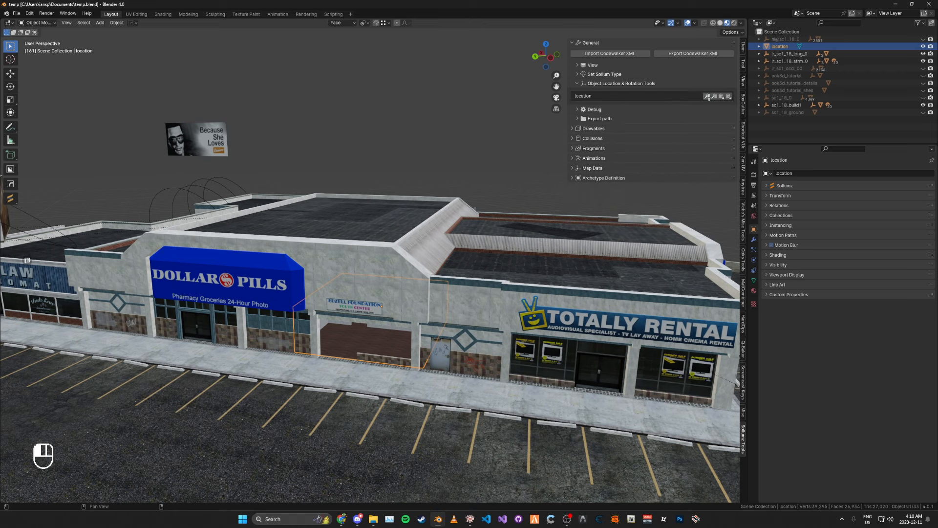
Add an entity to map1.ymap in CodeWalker at position 65.480484, -1585.853027, 30.845421 with the archetype ook3d_tutorial
key("alt+Tab")
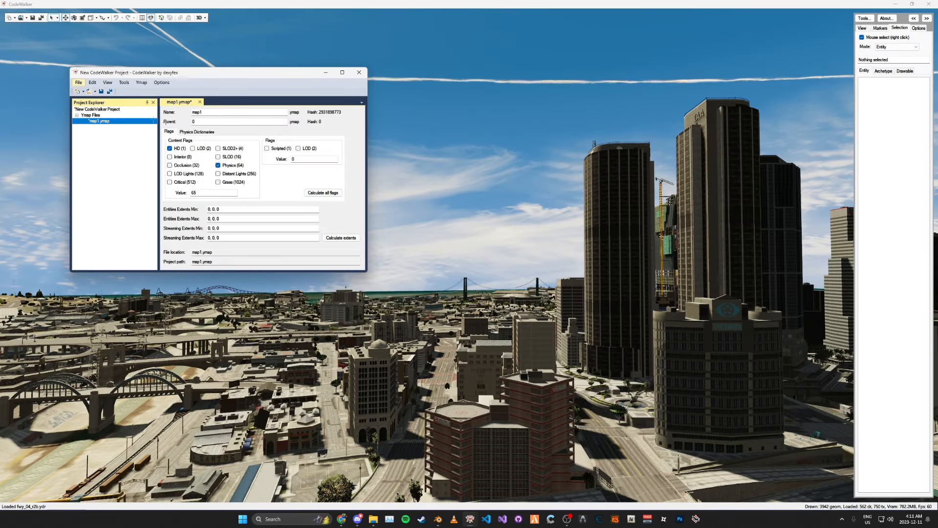
left_click(141, 82)
left_click(151, 98)
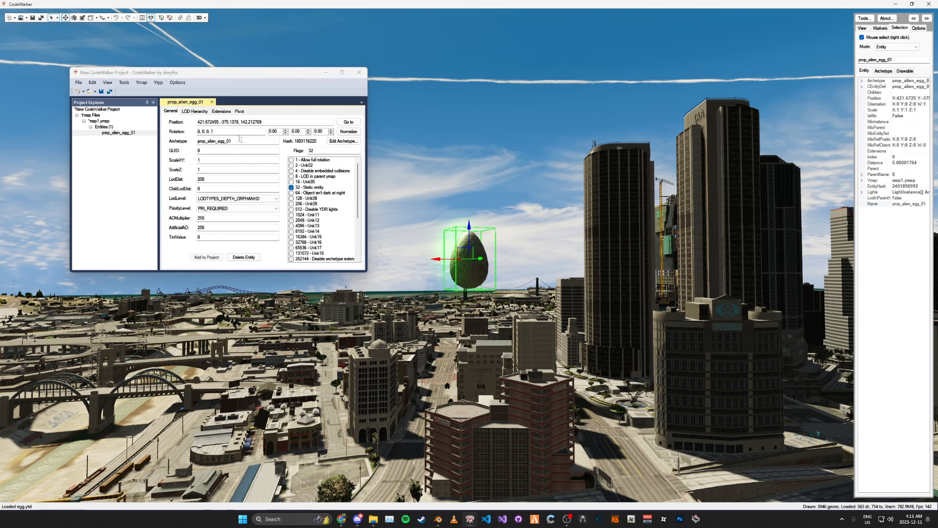
type("65.480484, -1585.853027, 30.845421")
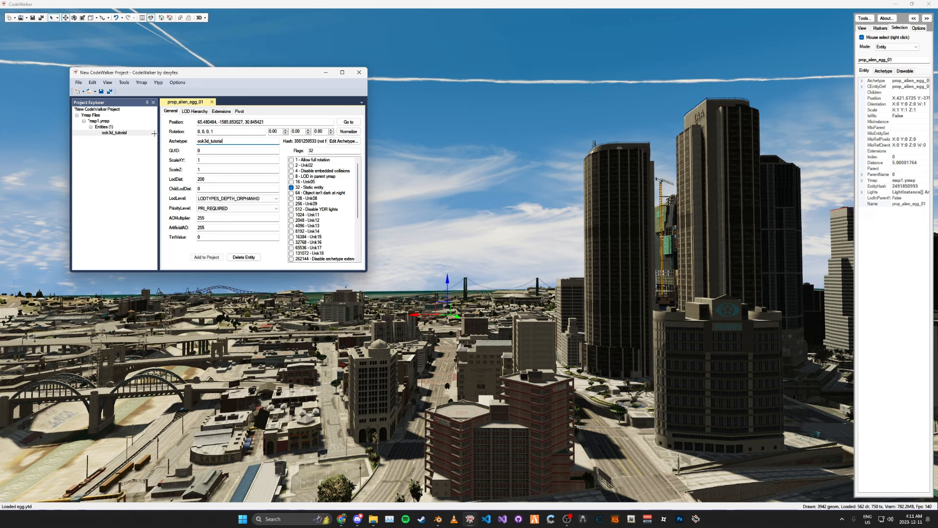
Switch to Blender, save the file, and export the MLO's ytyp XML to the Tutorial_MLO folder in sollumz export
key("alt+Tab")
key("ctrl+s")
key("ctrl+s")
left_click(536, 114)
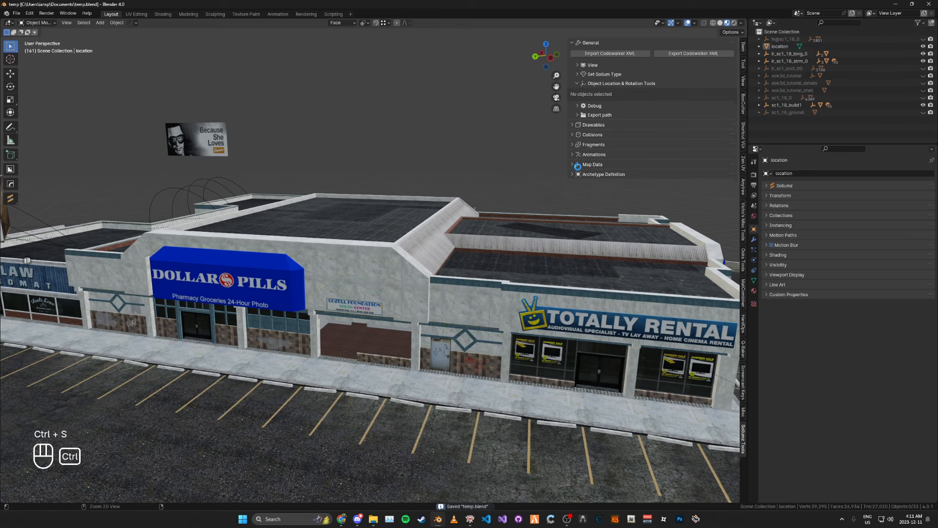
left_click(593, 175)
left_click(680, 224)
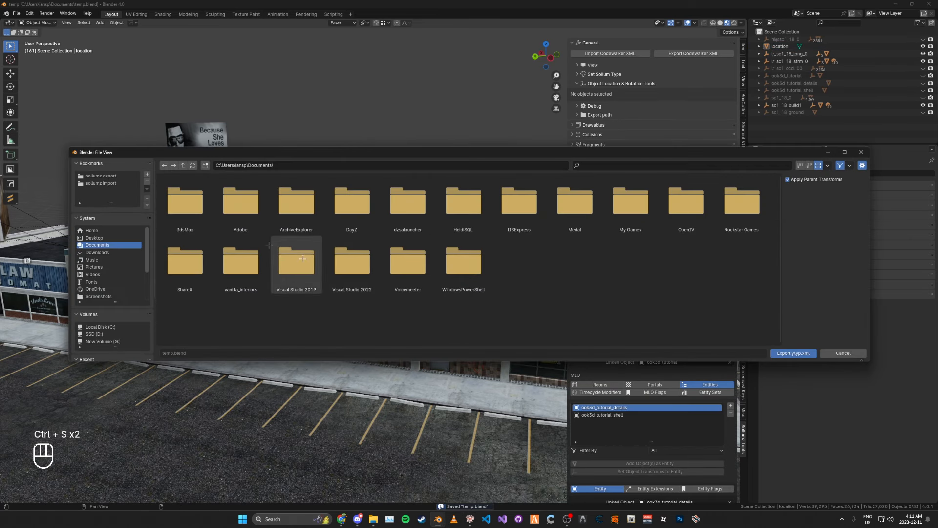
left_click(102, 176)
double_click(208, 221)
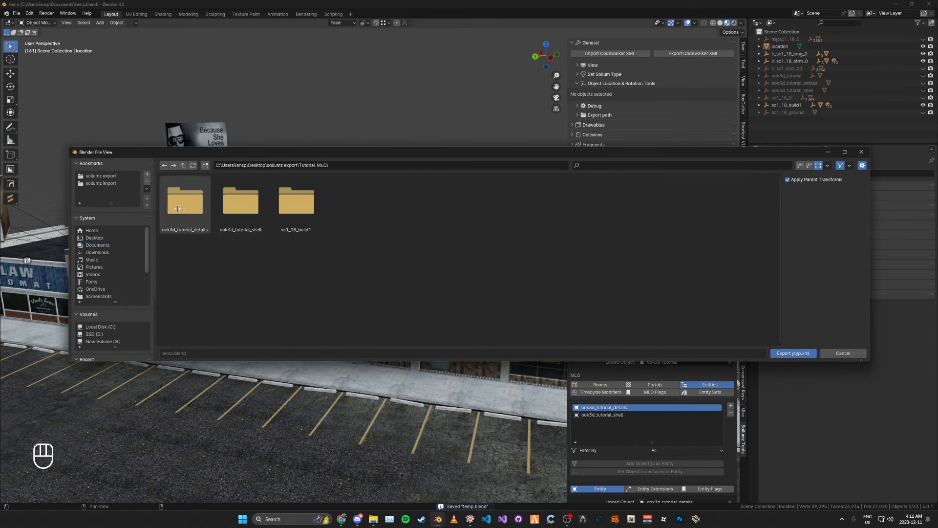
left_click(793, 353)
key("n")
In CodeWalker, calculate map1.ymap's flags and extents, save it as tutorial_mlo_placement in the tutorial_mlo stream folder, and close the project
key("alt+Tab")
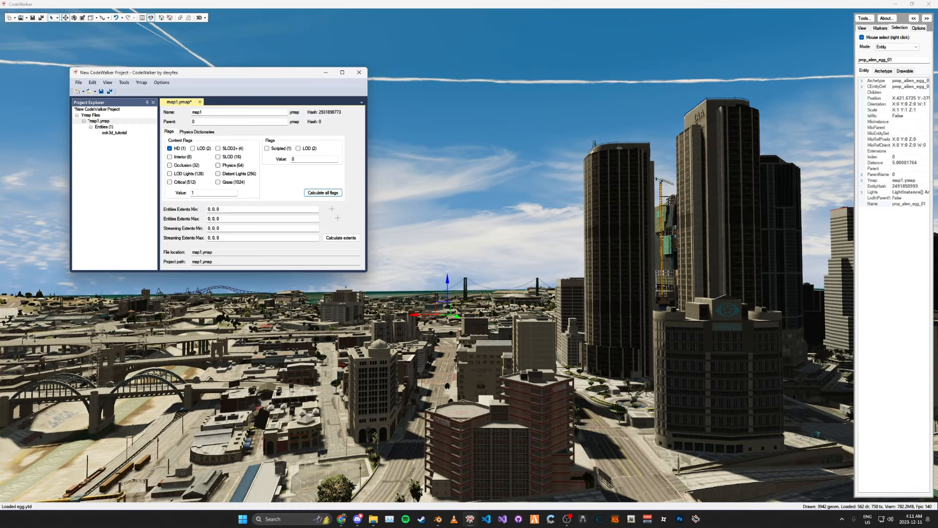
left_click(100, 91)
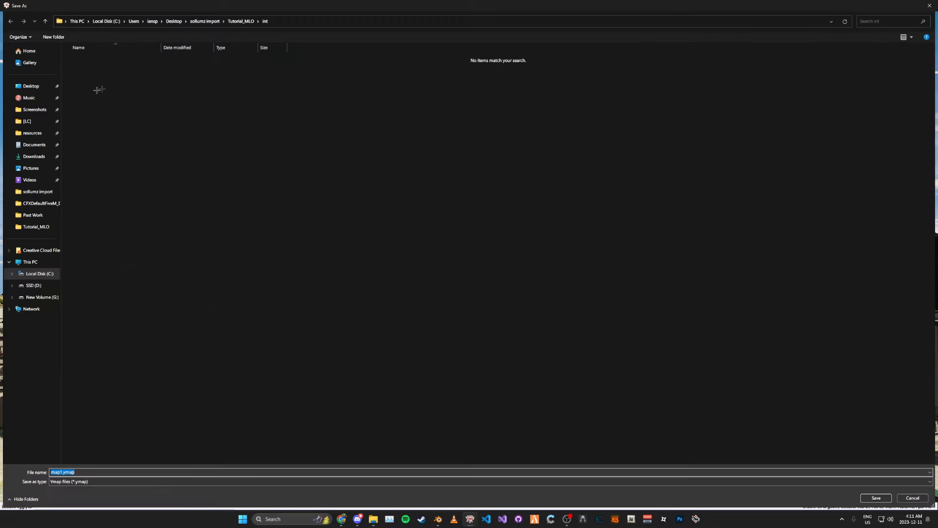
left_click(32, 132)
double_click(88, 127)
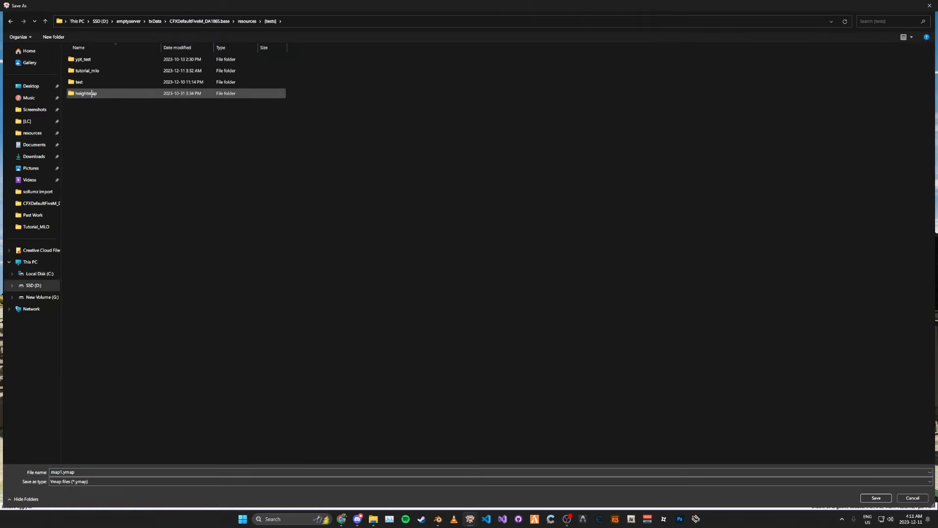
double_click(147, 71)
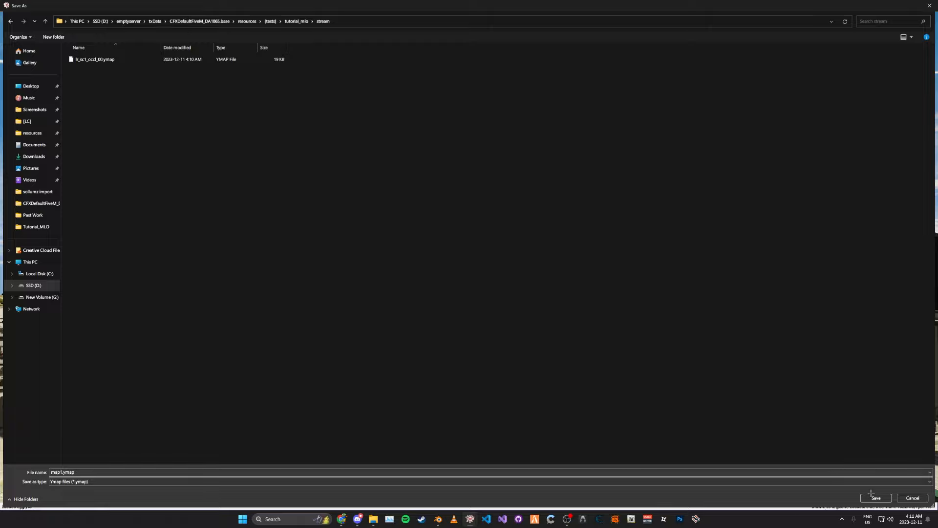
left_click(350, 471)
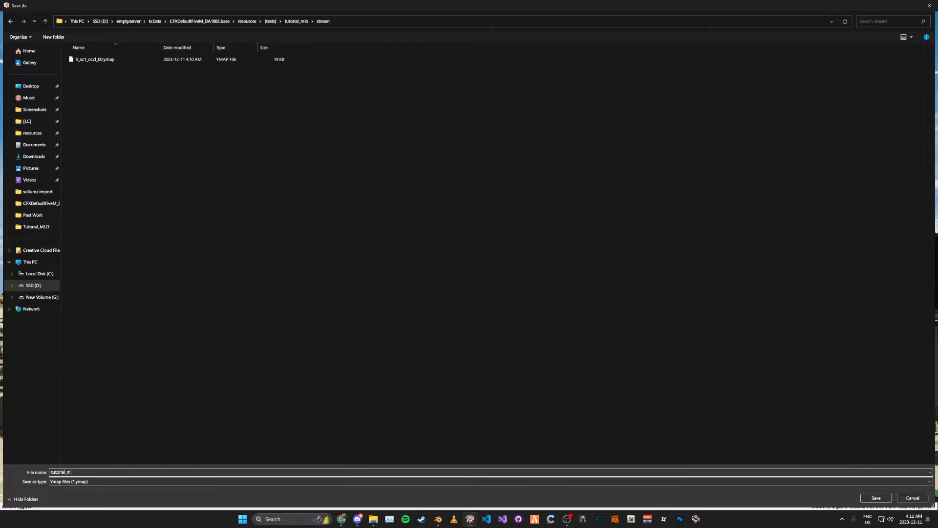
type("tutorial_mlo_placement")
key("Return")
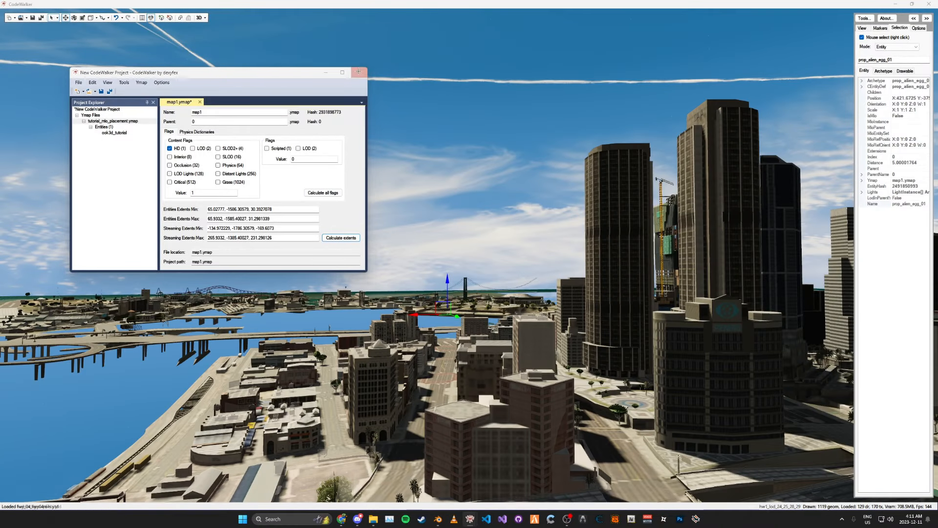
left_click(358, 72)
left_click(480, 281)
left_click(513, 281)
Import the ook3d_tutorial_main ytyp XML into 3dmods.rpf with RPF Explorer, select the resulting ytyp, and close the explorer
left_click(864, 19)
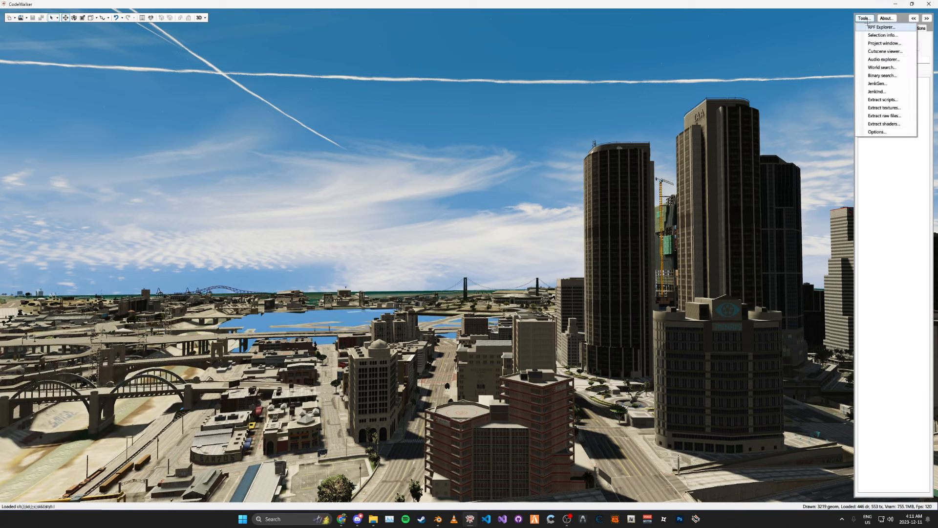
left_click(878, 38)
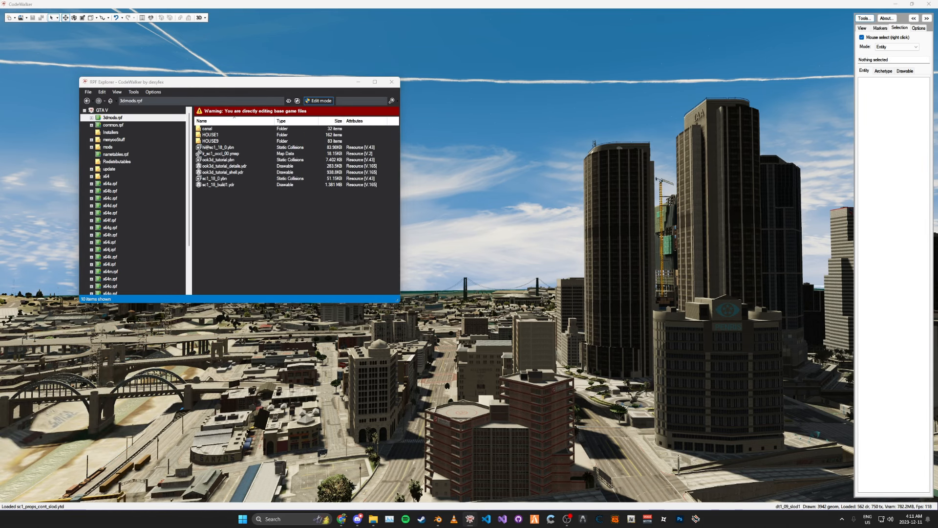
left_click_drag(0, 242, 287, 243)
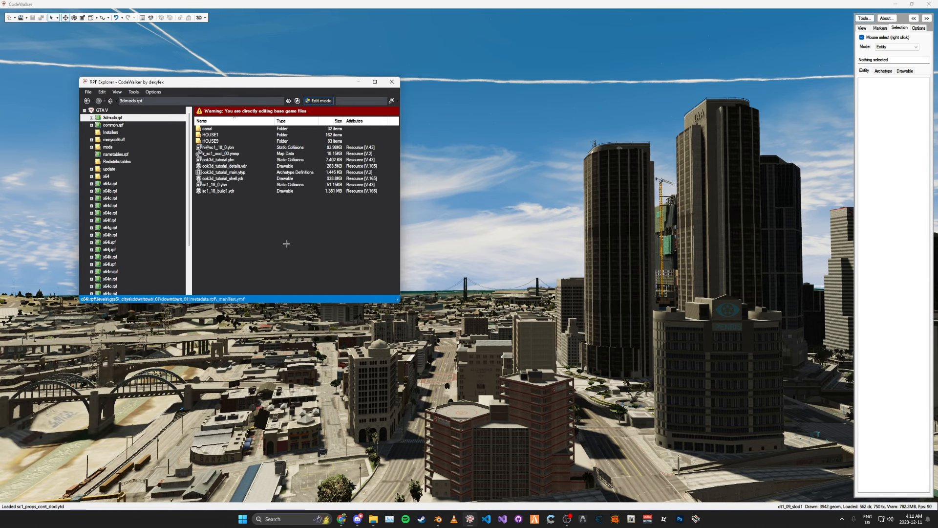
left_click(286, 172)
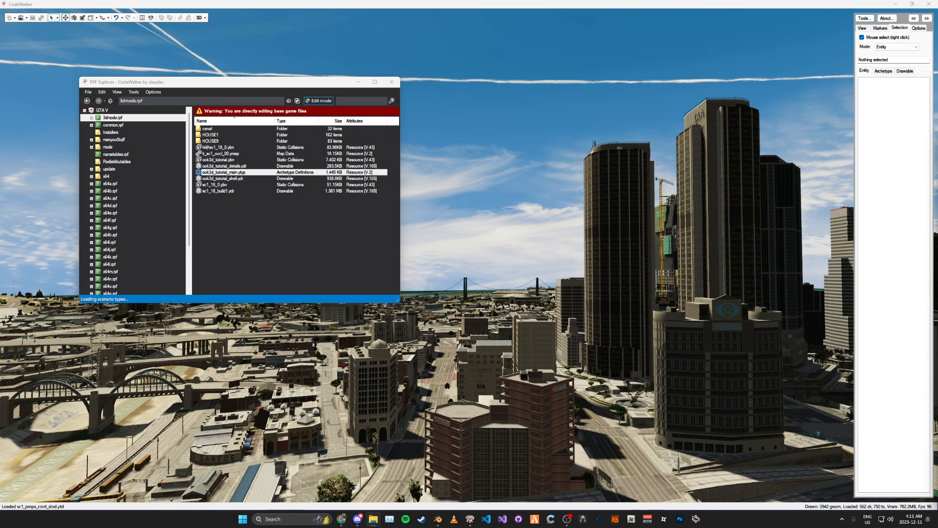
left_click(646, 196)
left_click(392, 82)
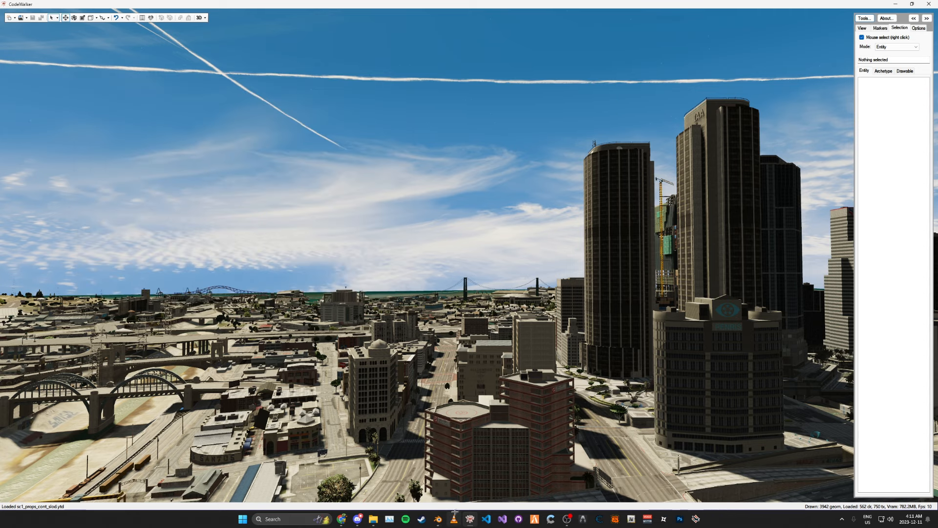
Relaunch CodeWalker and save the Blender file while the world view loads
left_click(468, 518)
left_click(471, 519)
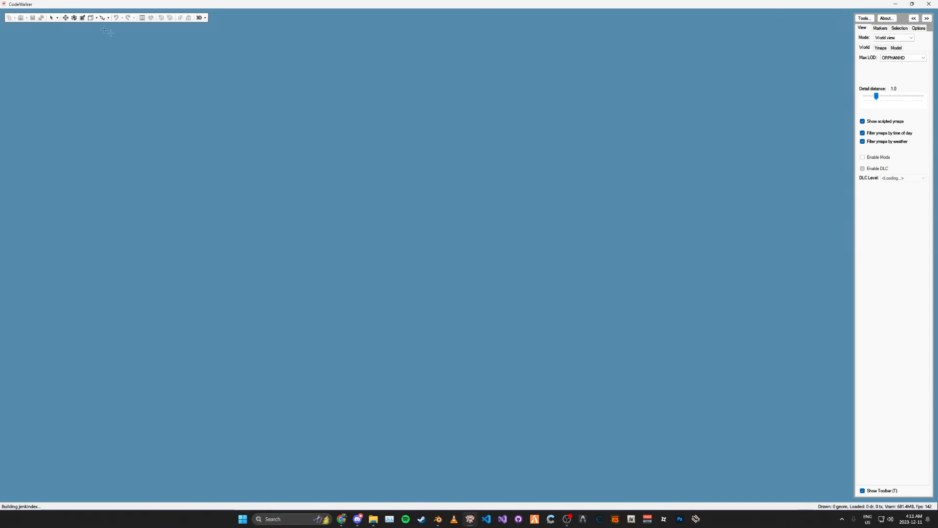
key("alt+Tab")
key("ctrl+s")
key("ctrl+s")
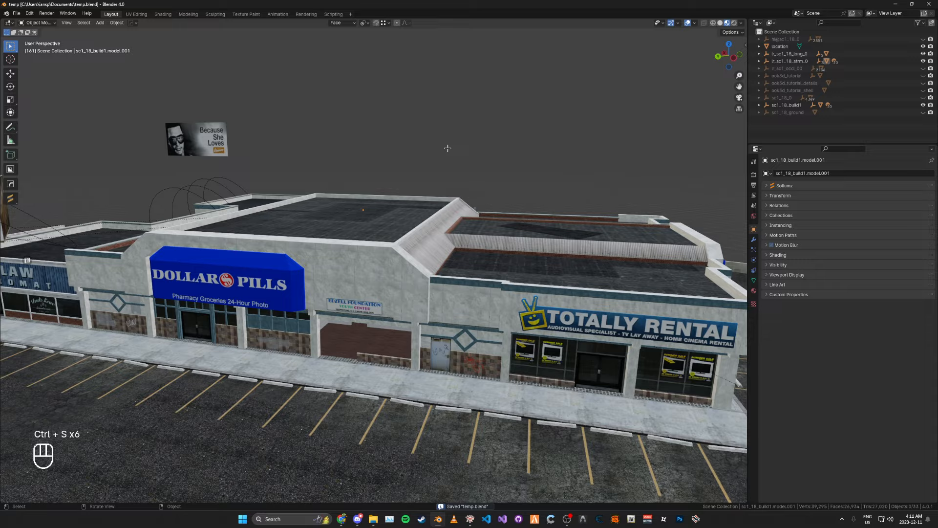
key("alt+Tab")
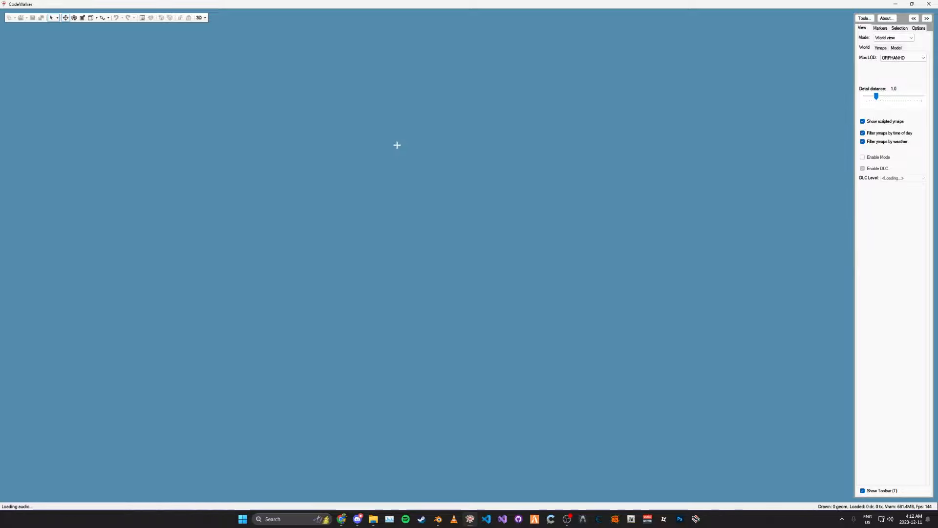
key("alt+Tab")
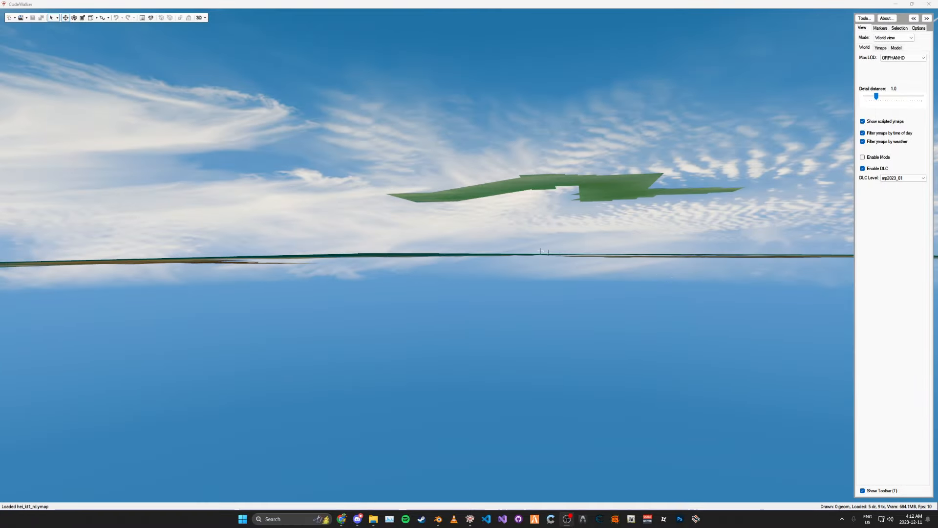
Open tutorial_mlo_placement.ymap from the tutorial_mlo stream folder in CodeWalker and select its ook3d_tutorial entity
left_click(25, 18)
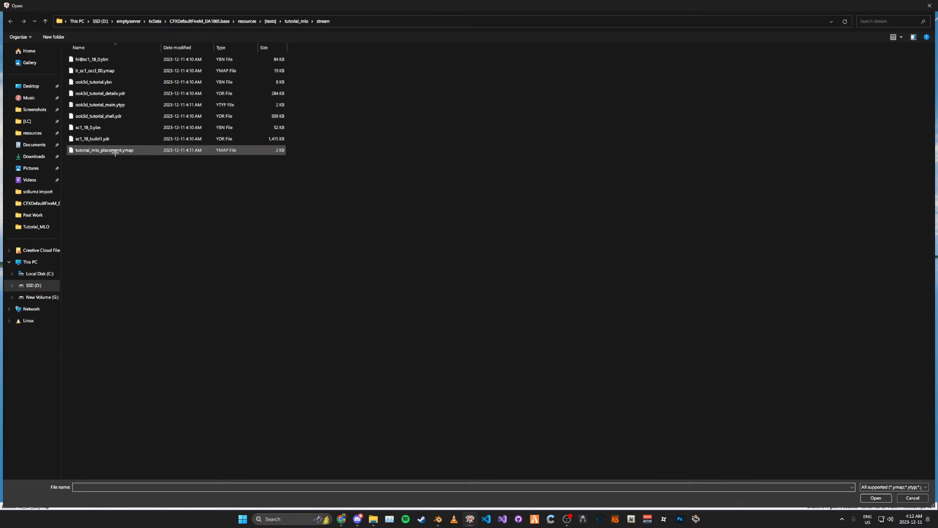
double_click(116, 151)
left_click(113, 149)
left_click(119, 156)
left_click(142, 161)
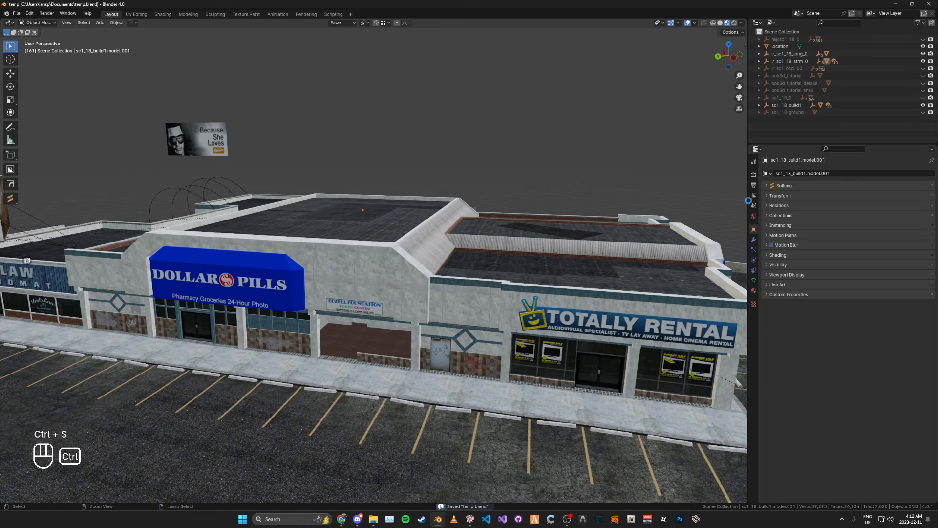
Set the ook3d_tutorial entity's Z rotation to the Blender location object's -39.998° and go to the entity in the world
left_click(781, 196)
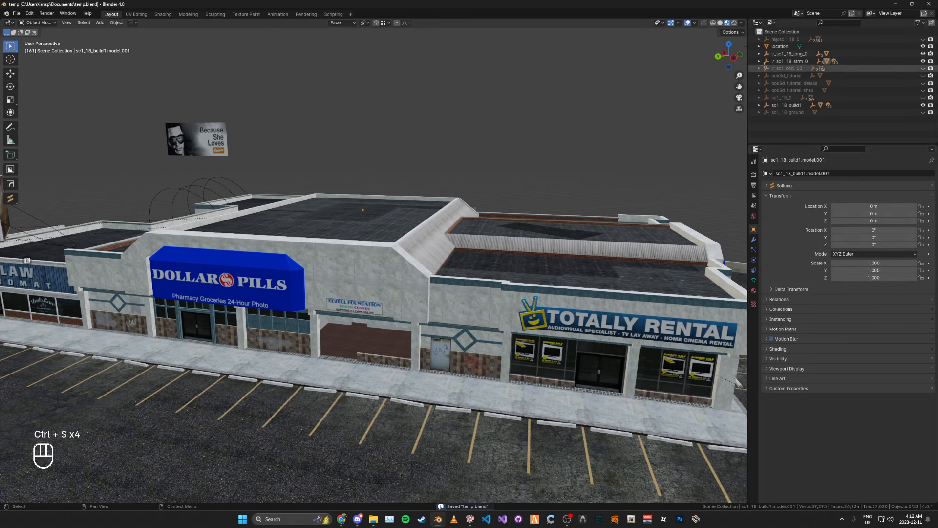
left_click(780, 46)
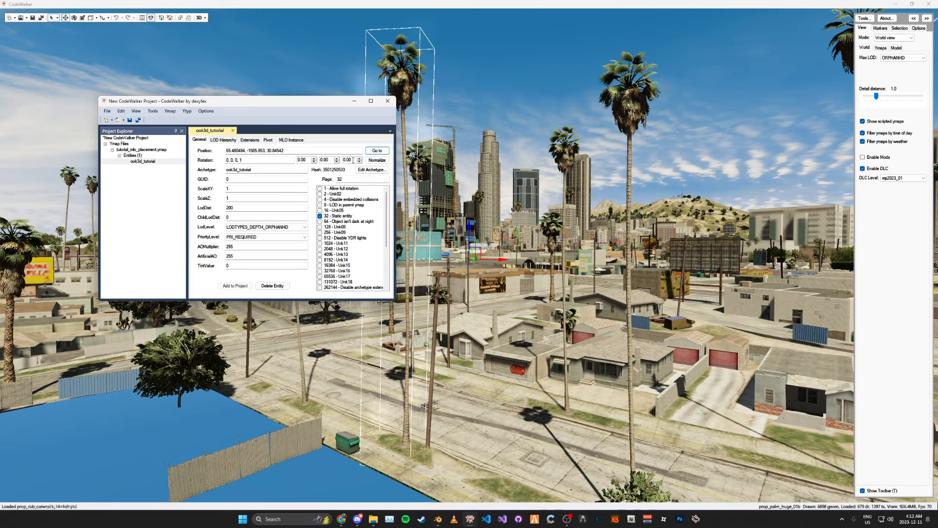
key("Return")
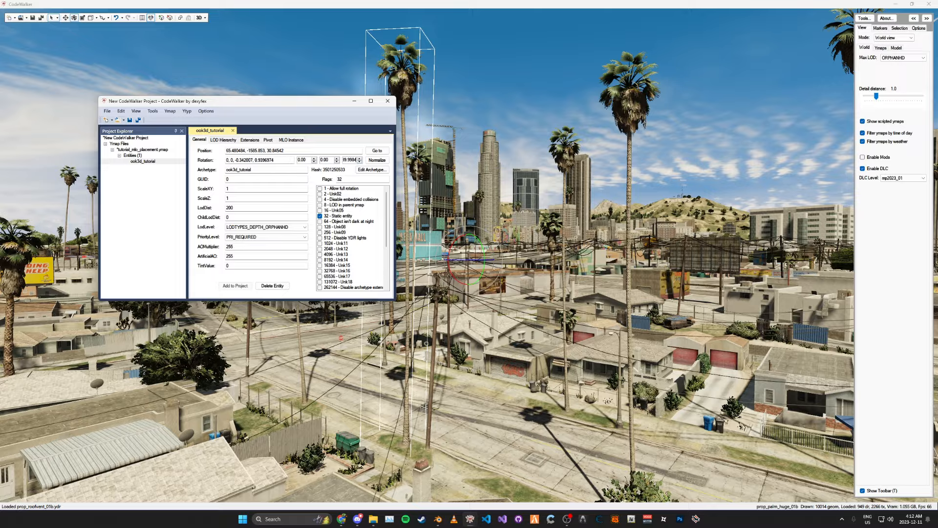
left_click(371, 150)
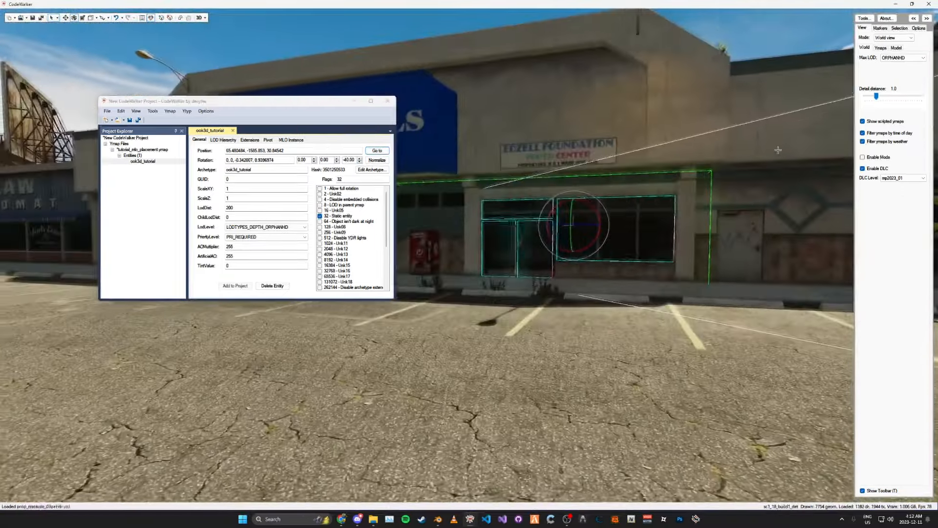
key("s")
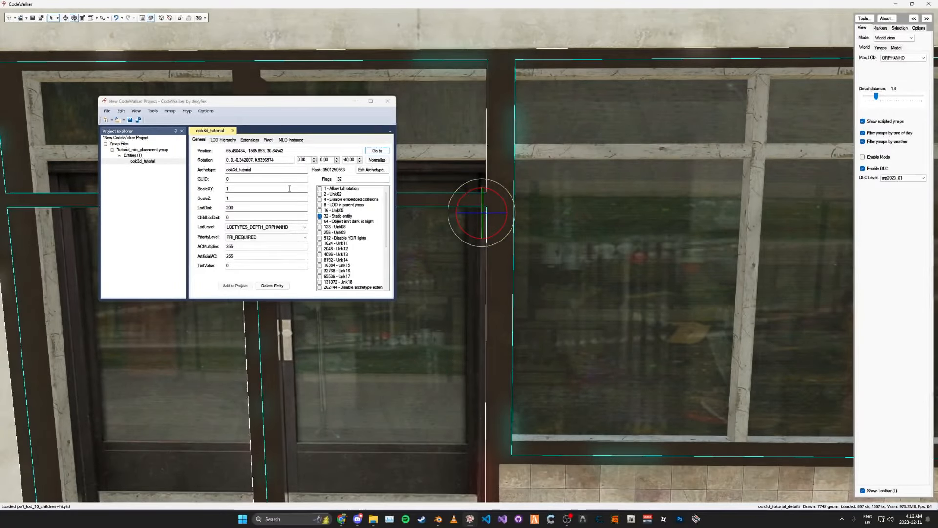
left_click_drag(799, 156, 812, 171)
Recalculate all flags and extents of tutorial_mlo_placement.ymap and save it
left_click(142, 155)
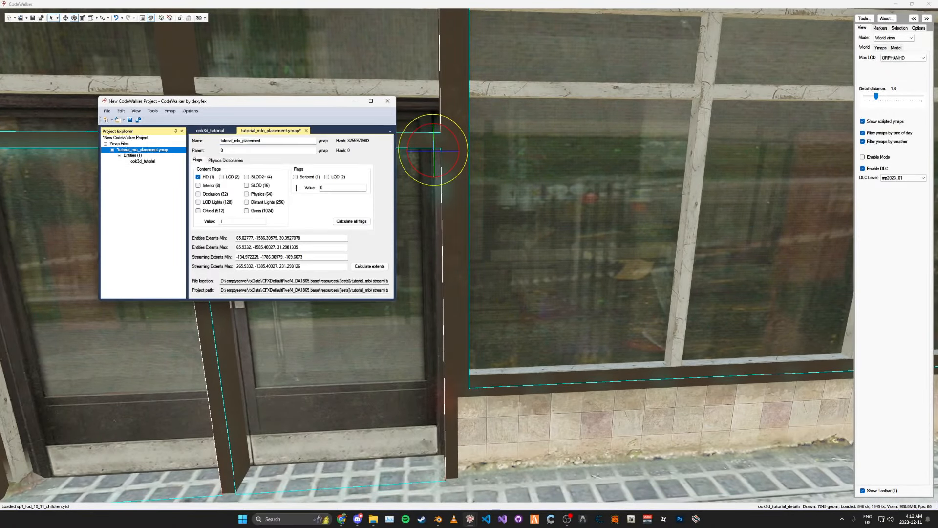
left_click(353, 220)
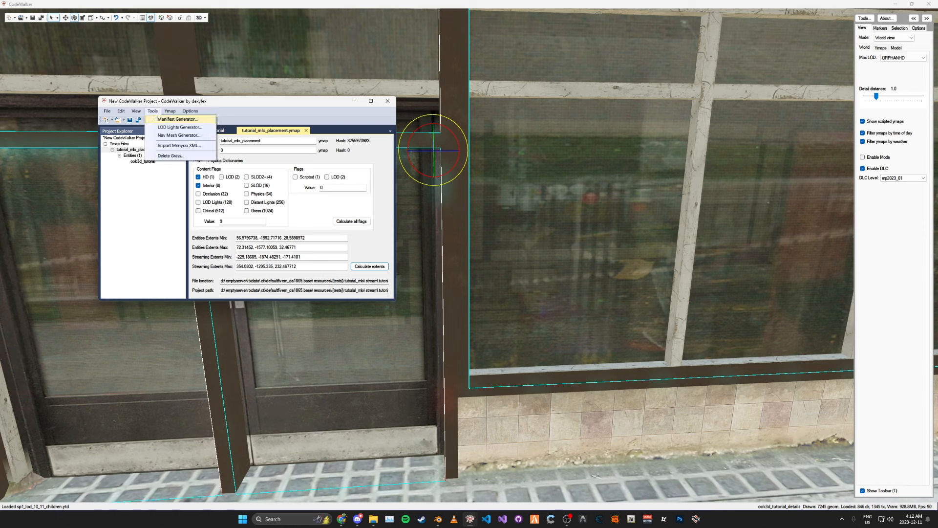
Generate the project manifest, save it as _manifest.ymf in the tutorial_mlo stream folder, and close the project
left_click(167, 119)
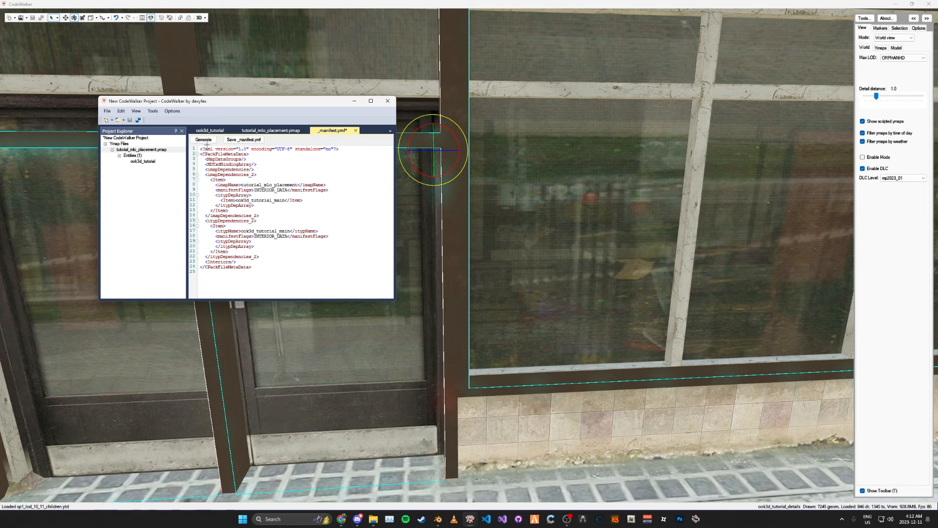
left_click(237, 139)
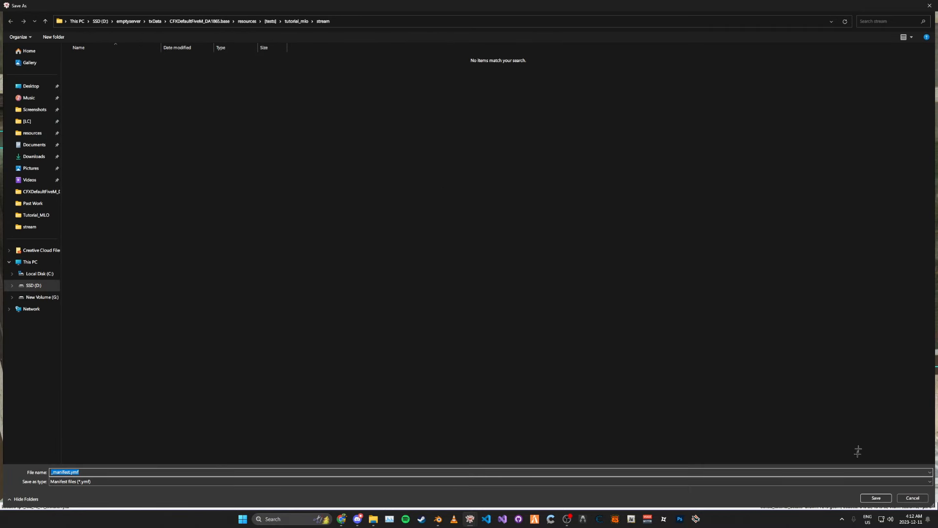
left_click(874, 497)
left_click(383, 102)
left_click(487, 281)
left_click(514, 281)
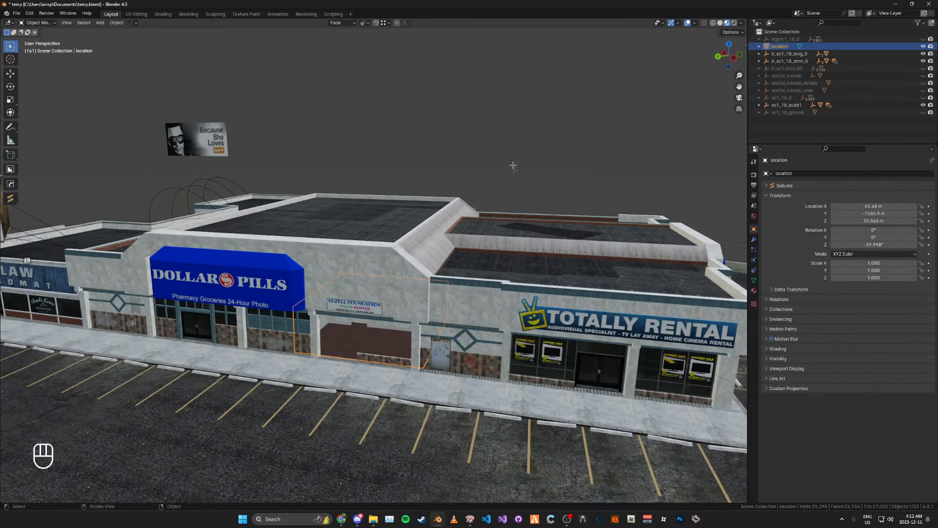
Save the Blender file, then start the emptyserver server and FiveM from the desktop
key("ctrl+s")
key("ctrl+s")
key("ctrl+s")
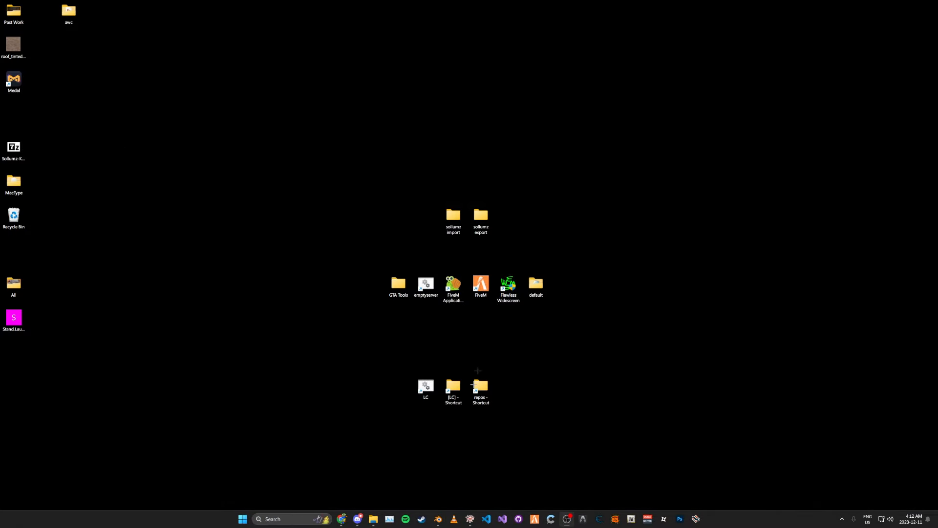
double_click(424, 285)
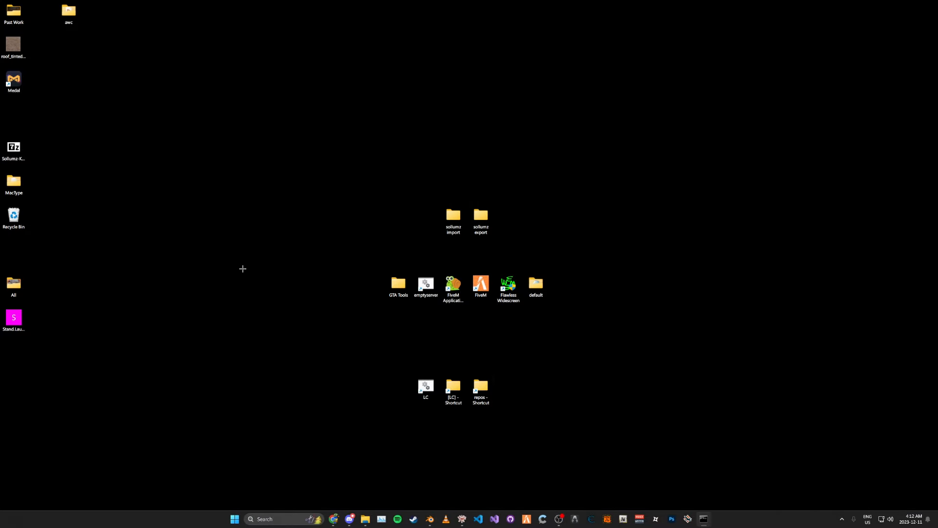
double_click(482, 292)
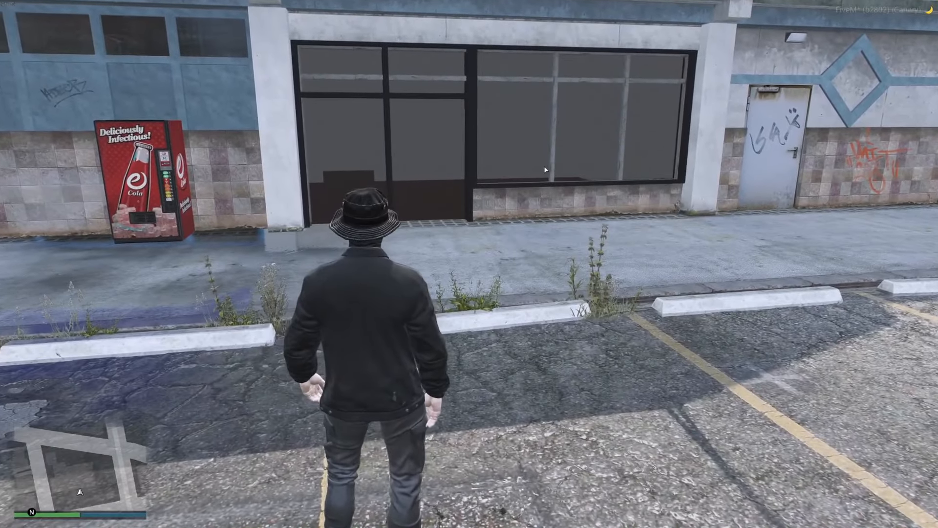
key("w")
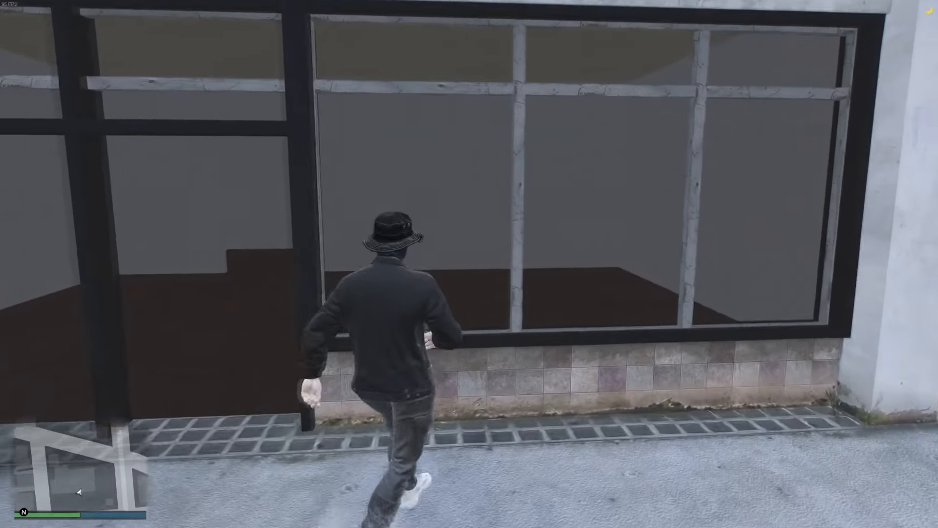
key("d")
key("s")
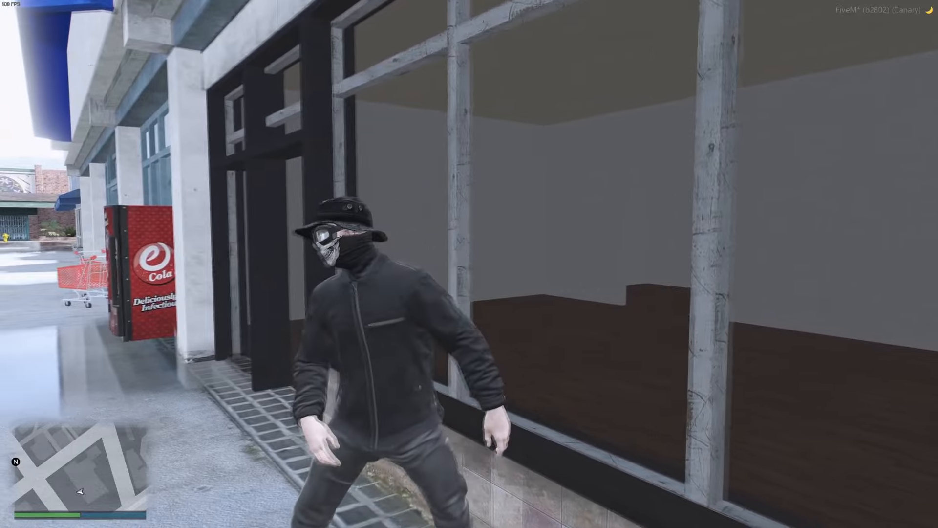
Walk the character through the MLO interior and back outside to examine its walls, floor, collisions and window openings
key("w")
key("w")
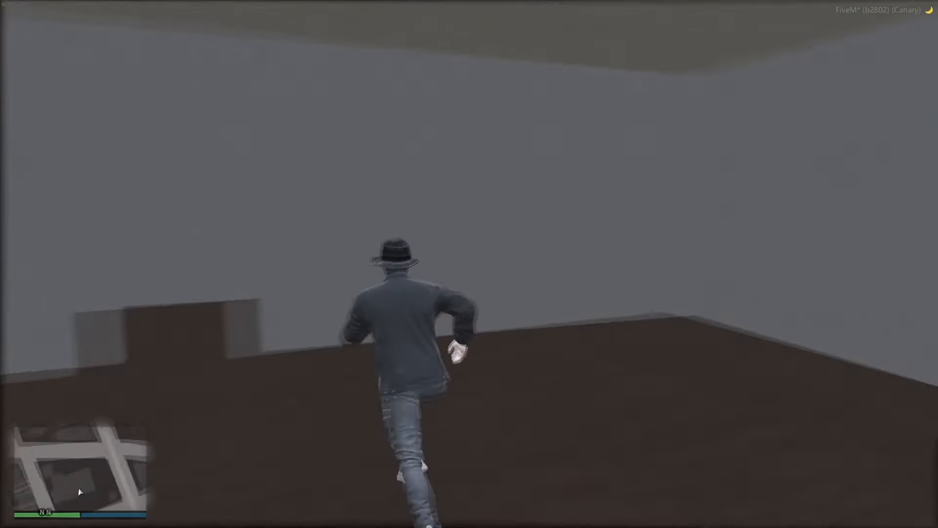
key("w")
key("d")
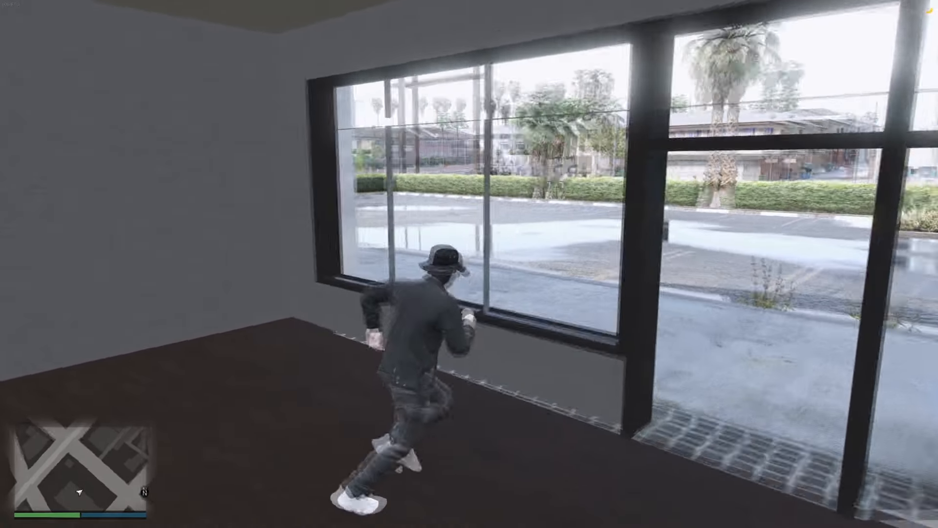
key("s")
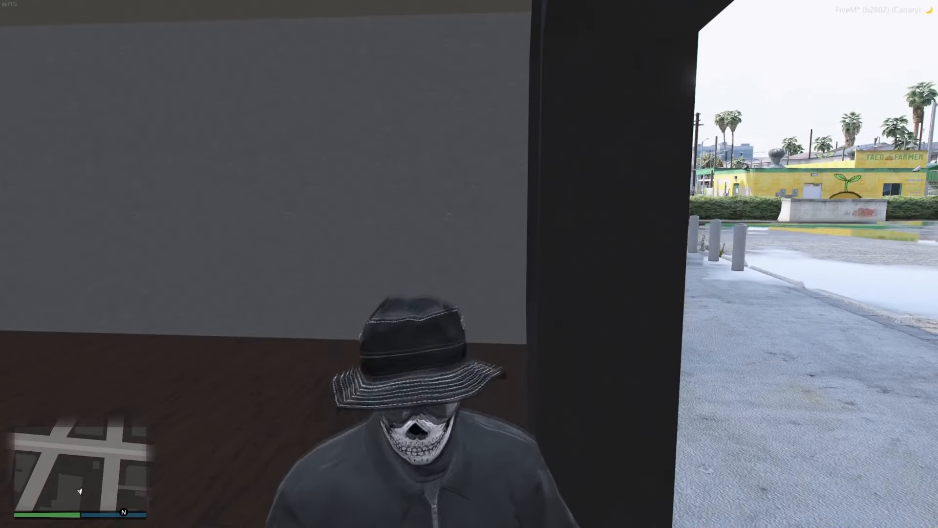
key("w")
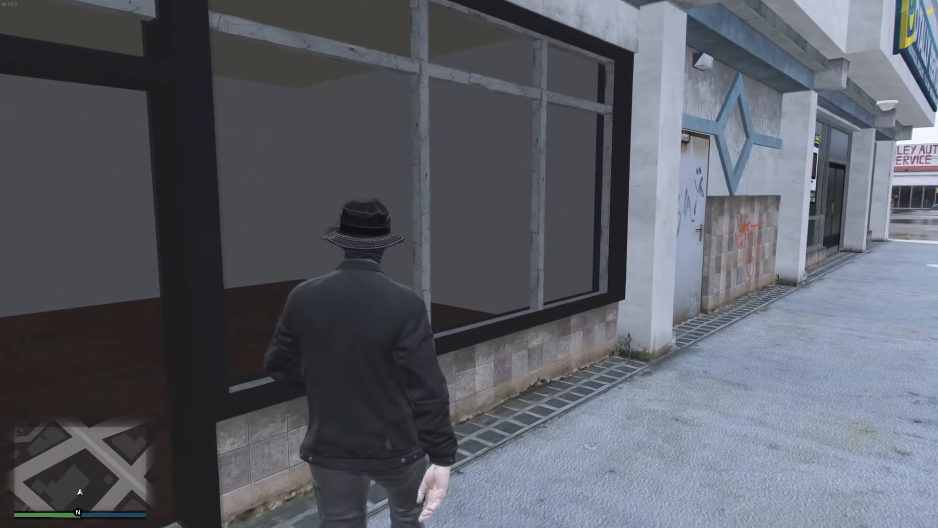
key("s")
key("a")
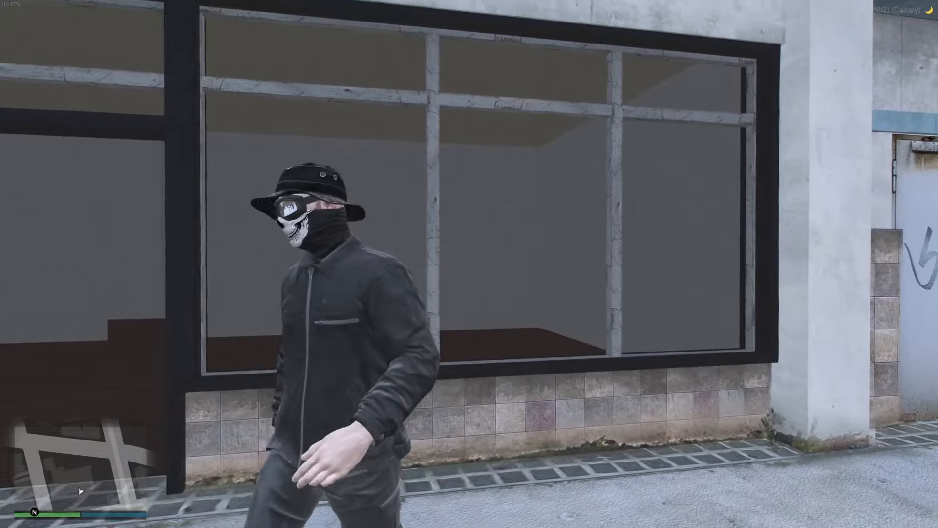
Re-enter the interior to examine the recessed back area and the view through the storefront, return outside, and bring up the open windows
key("w")
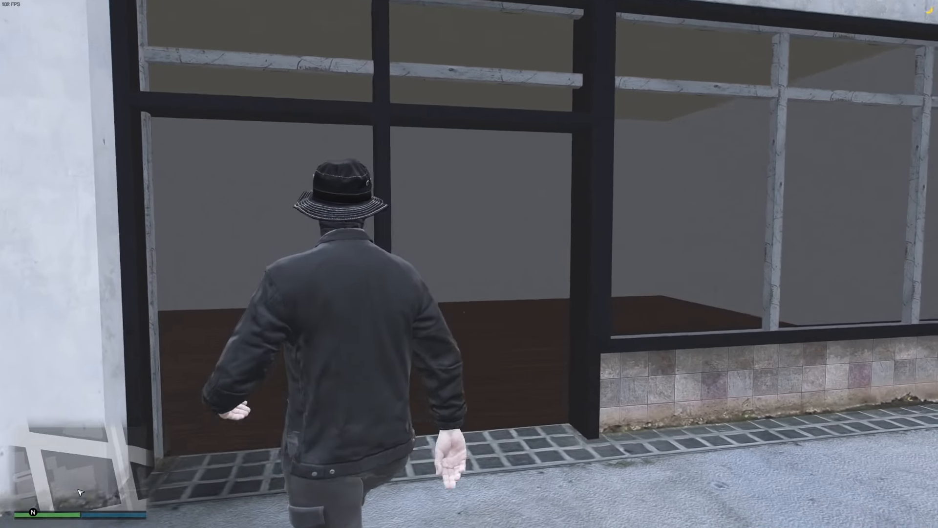
key("w")
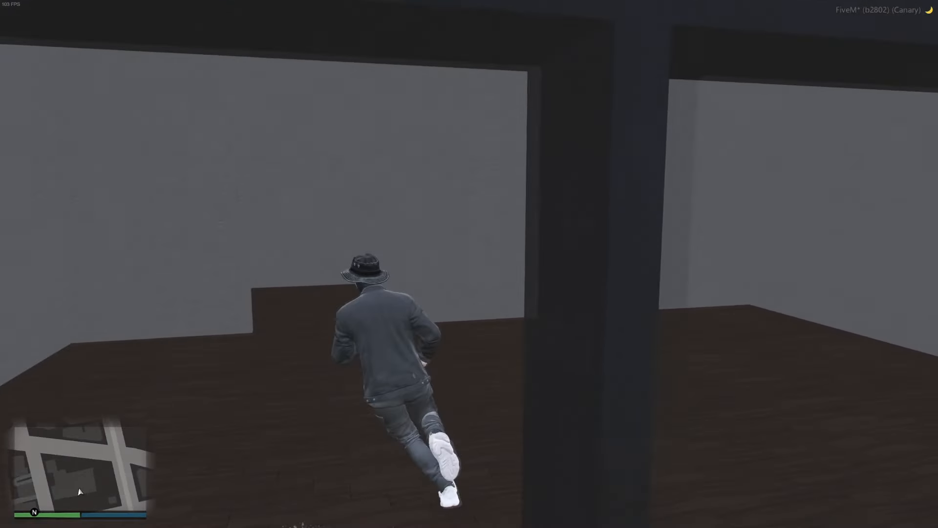
key("w")
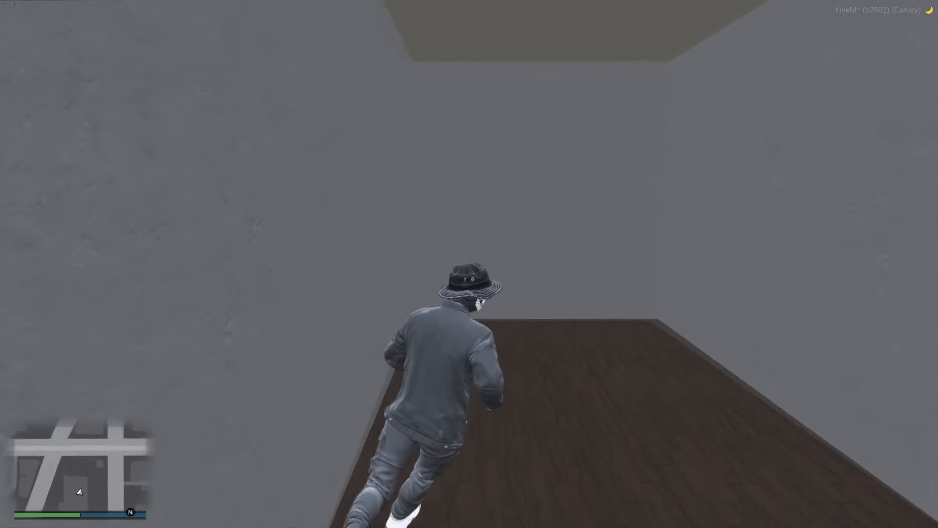
key("d")
key("w")
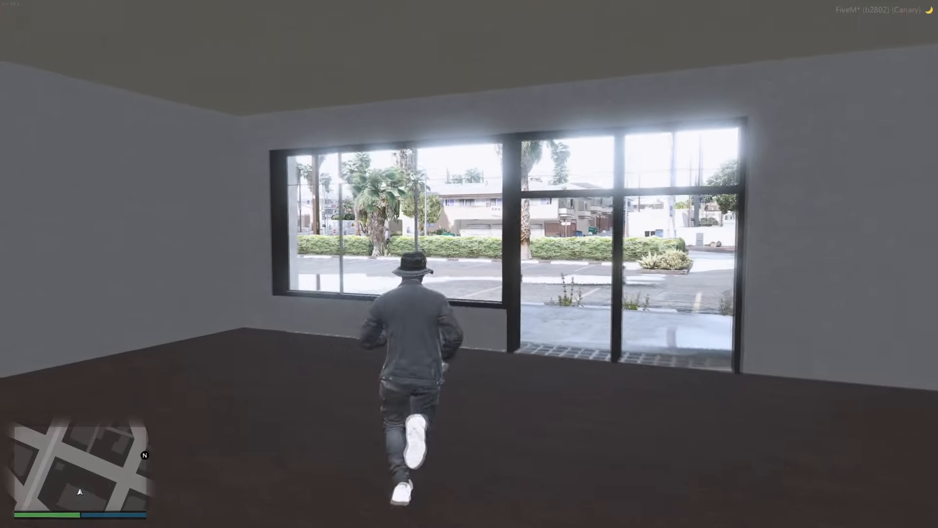
key("w")
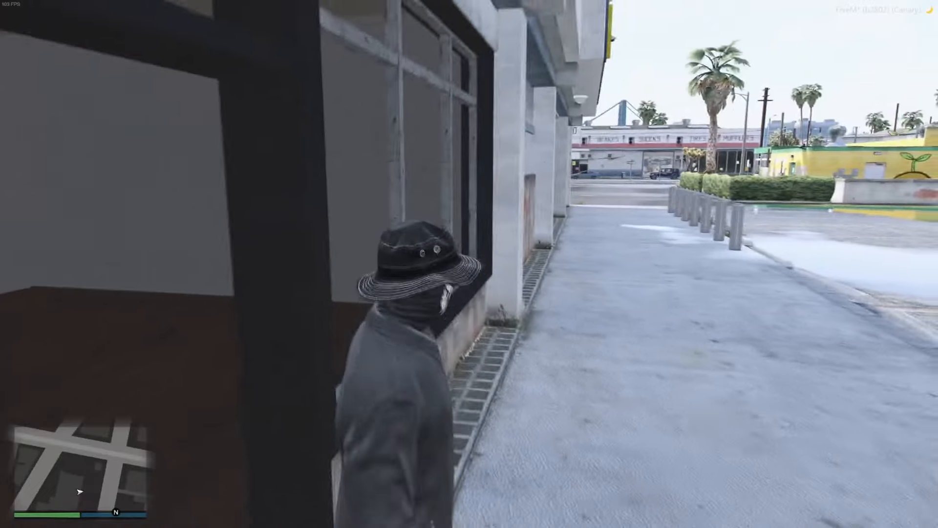
key("alt+Tab")
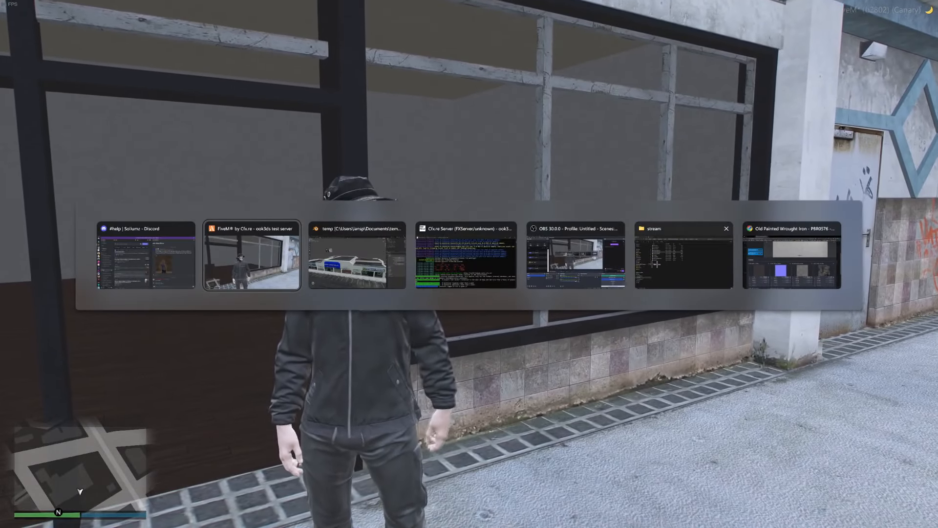